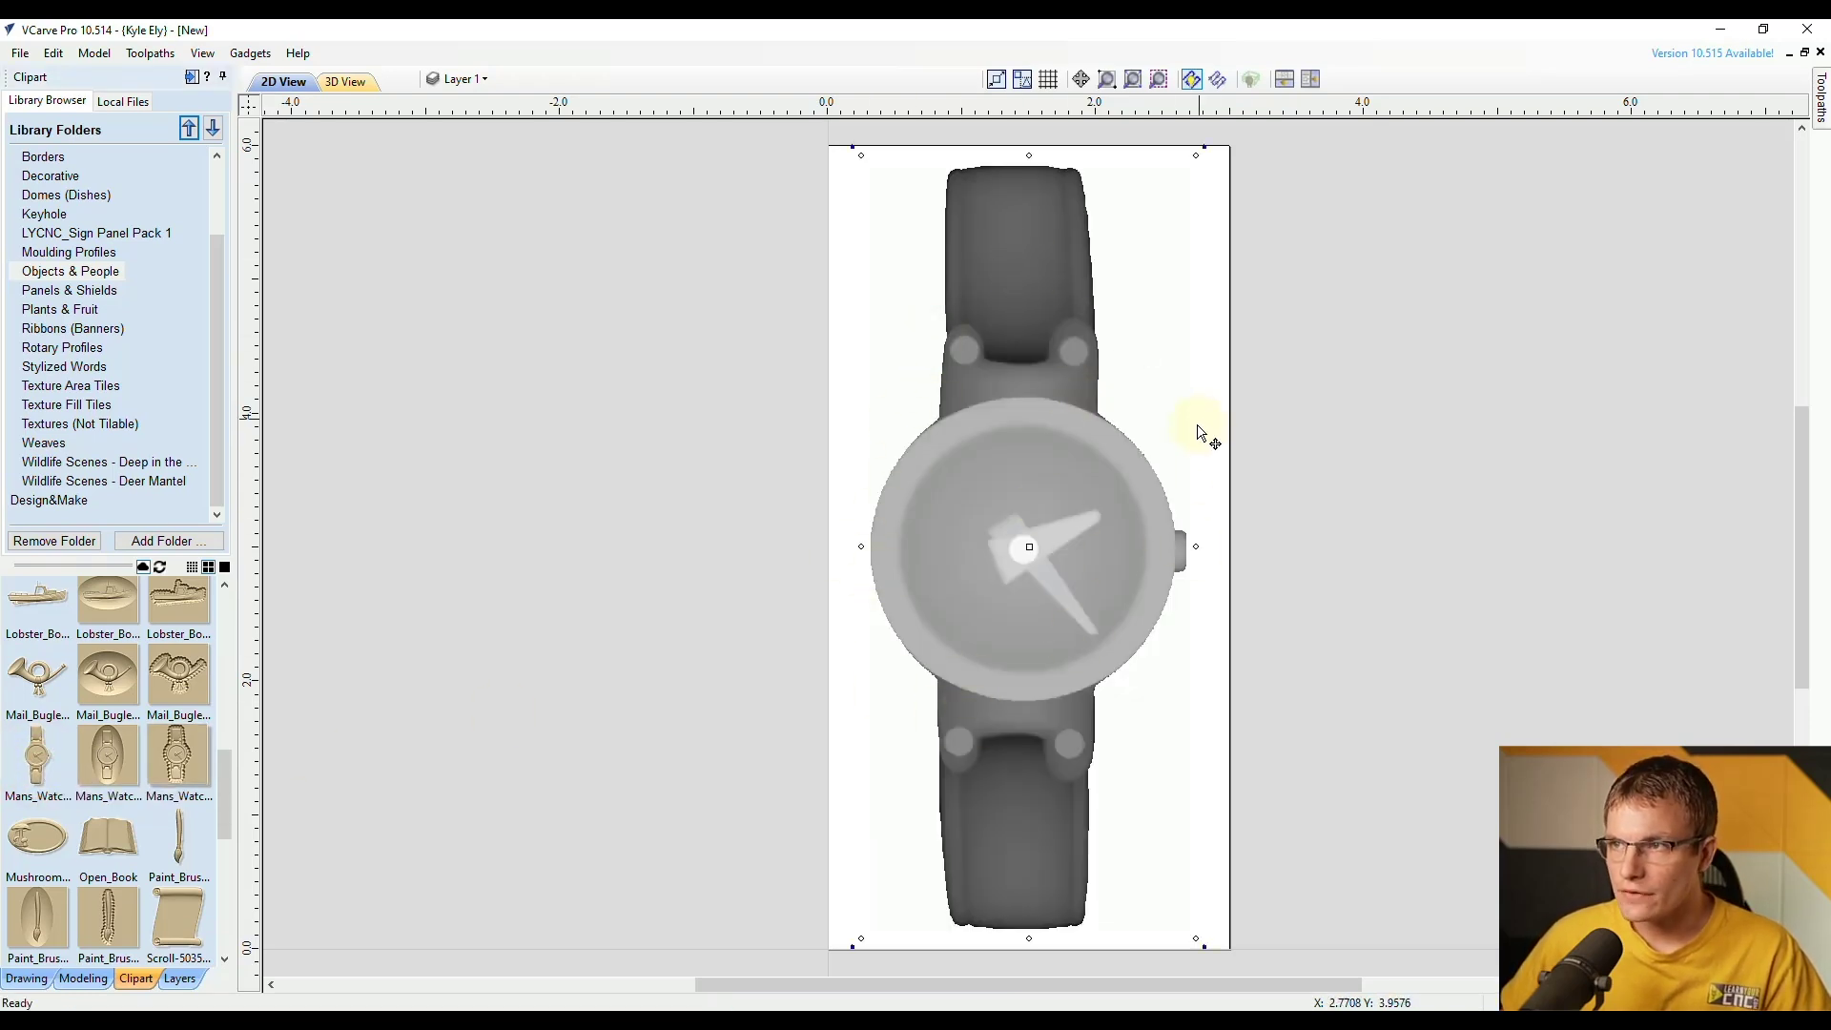
Step: Tile the 2D and 3D views side by side and tilt the 3D watch into perspective
{"action": "left_click", "coordinate": [1311, 80]}
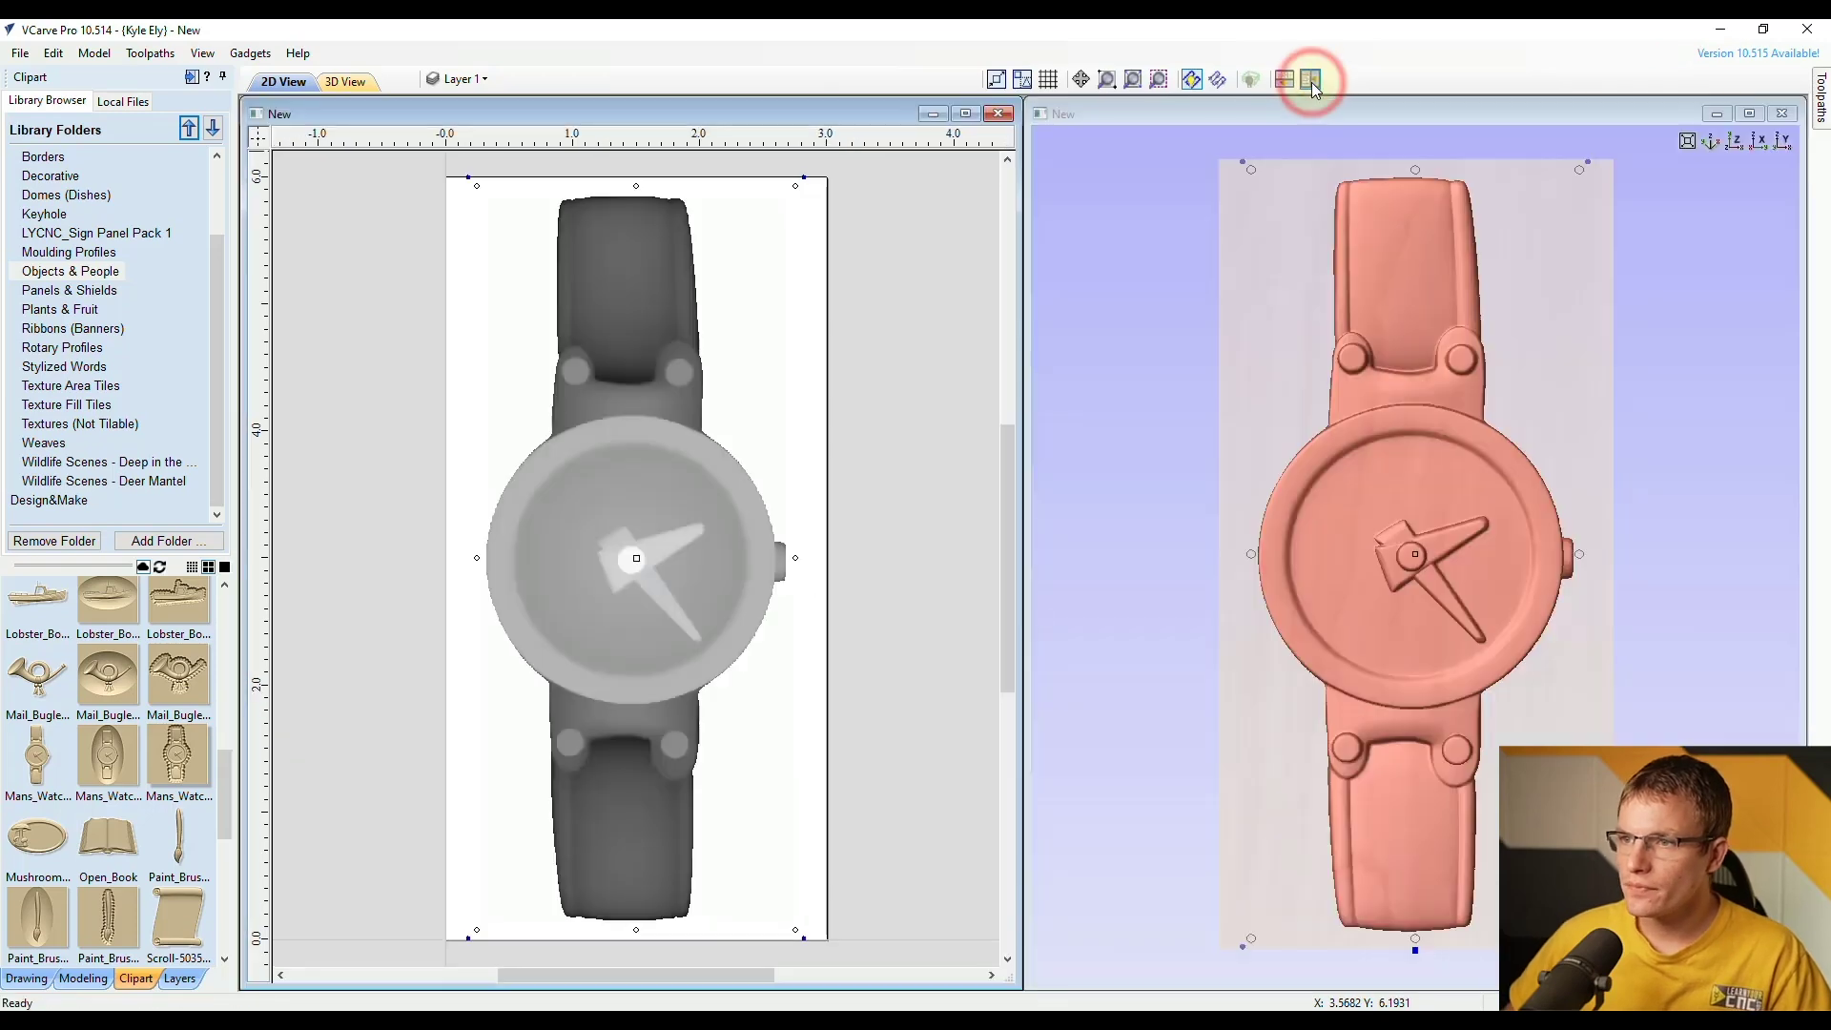
{"action": "left_click", "coordinate": [1179, 844]}
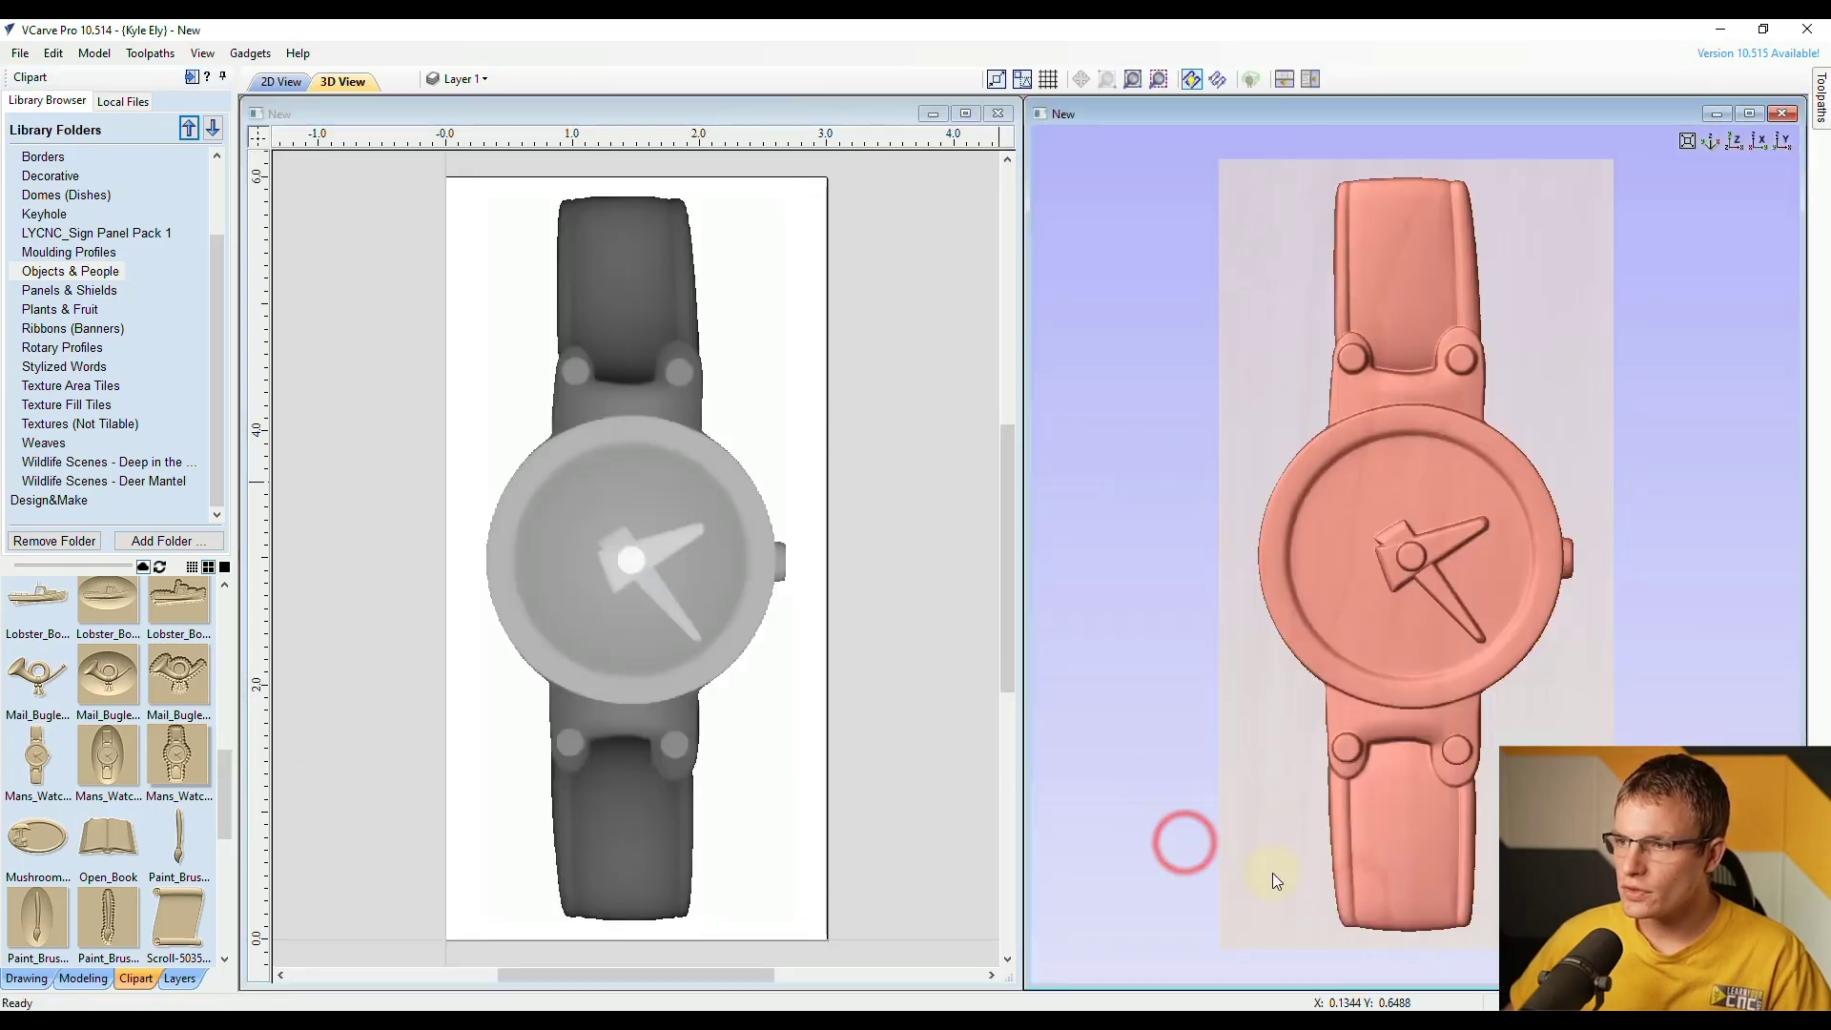
{"action": "left_click_drag", "start_coordinate": [1238, 864], "coordinate": [1582, 637]}
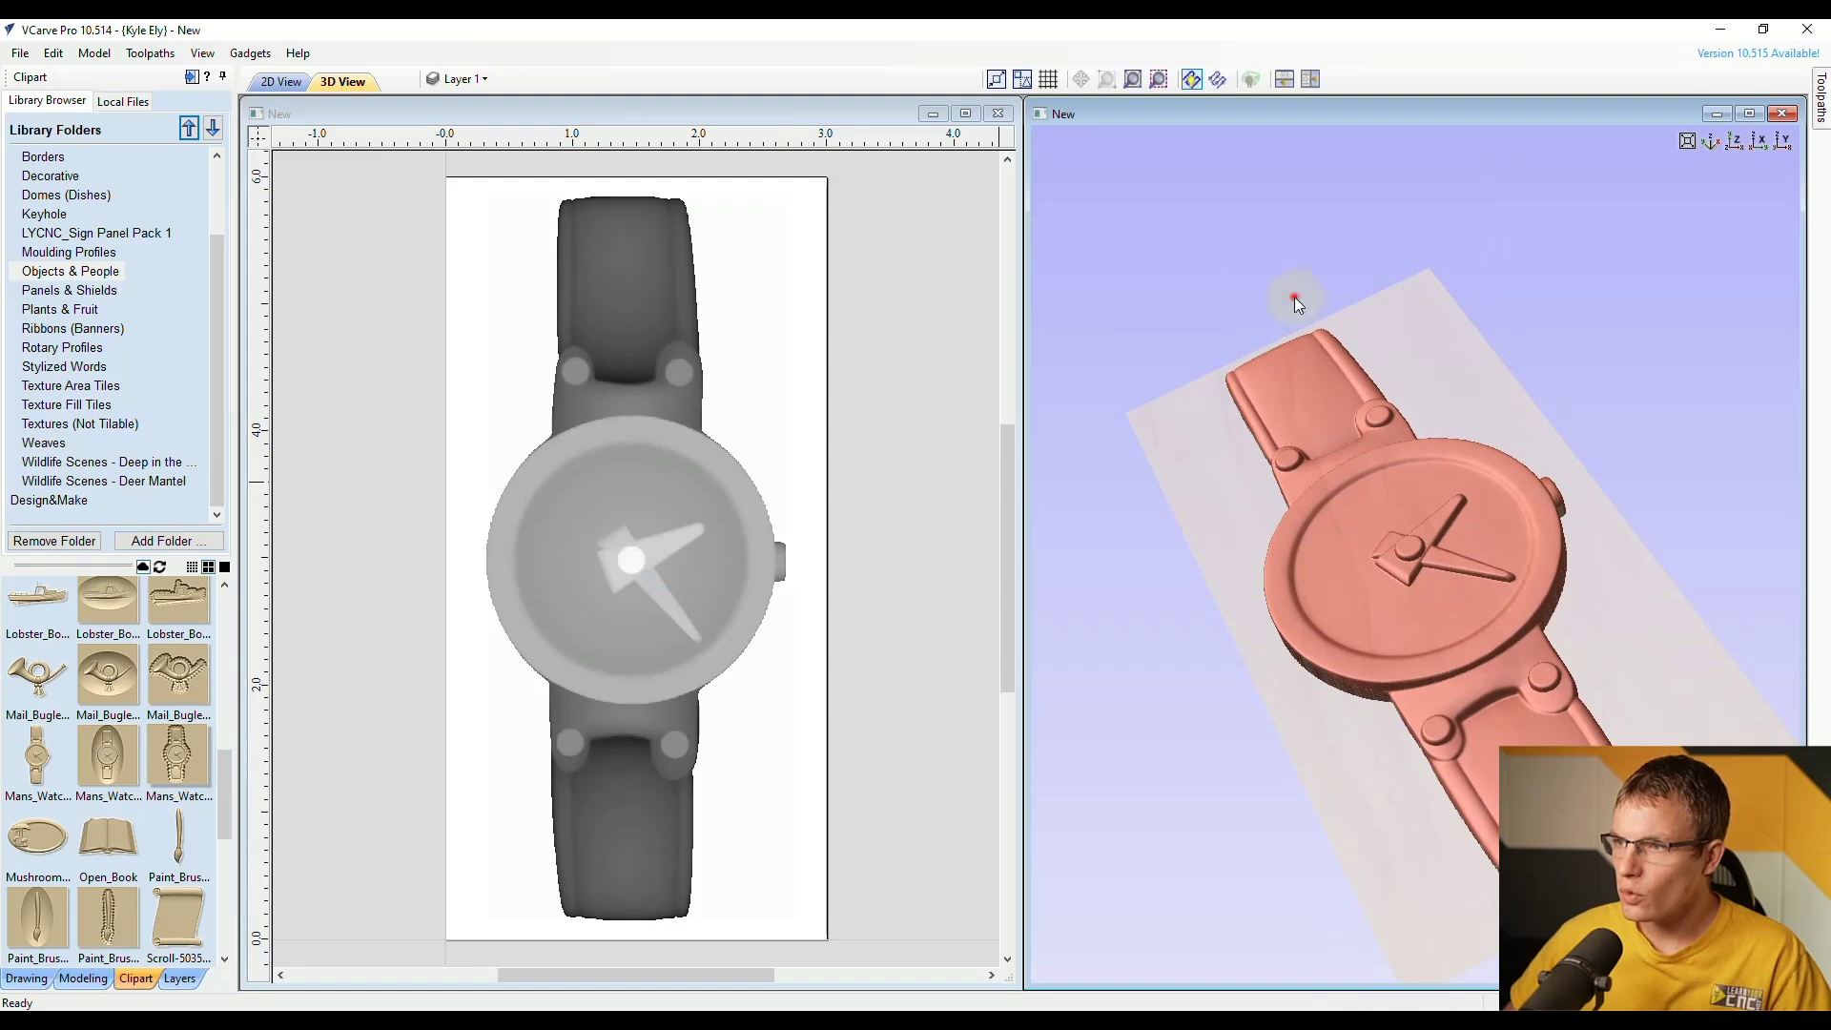
{"action": "left_click_drag", "start_coordinate": [1253, 300], "coordinate": [1416, 282]}
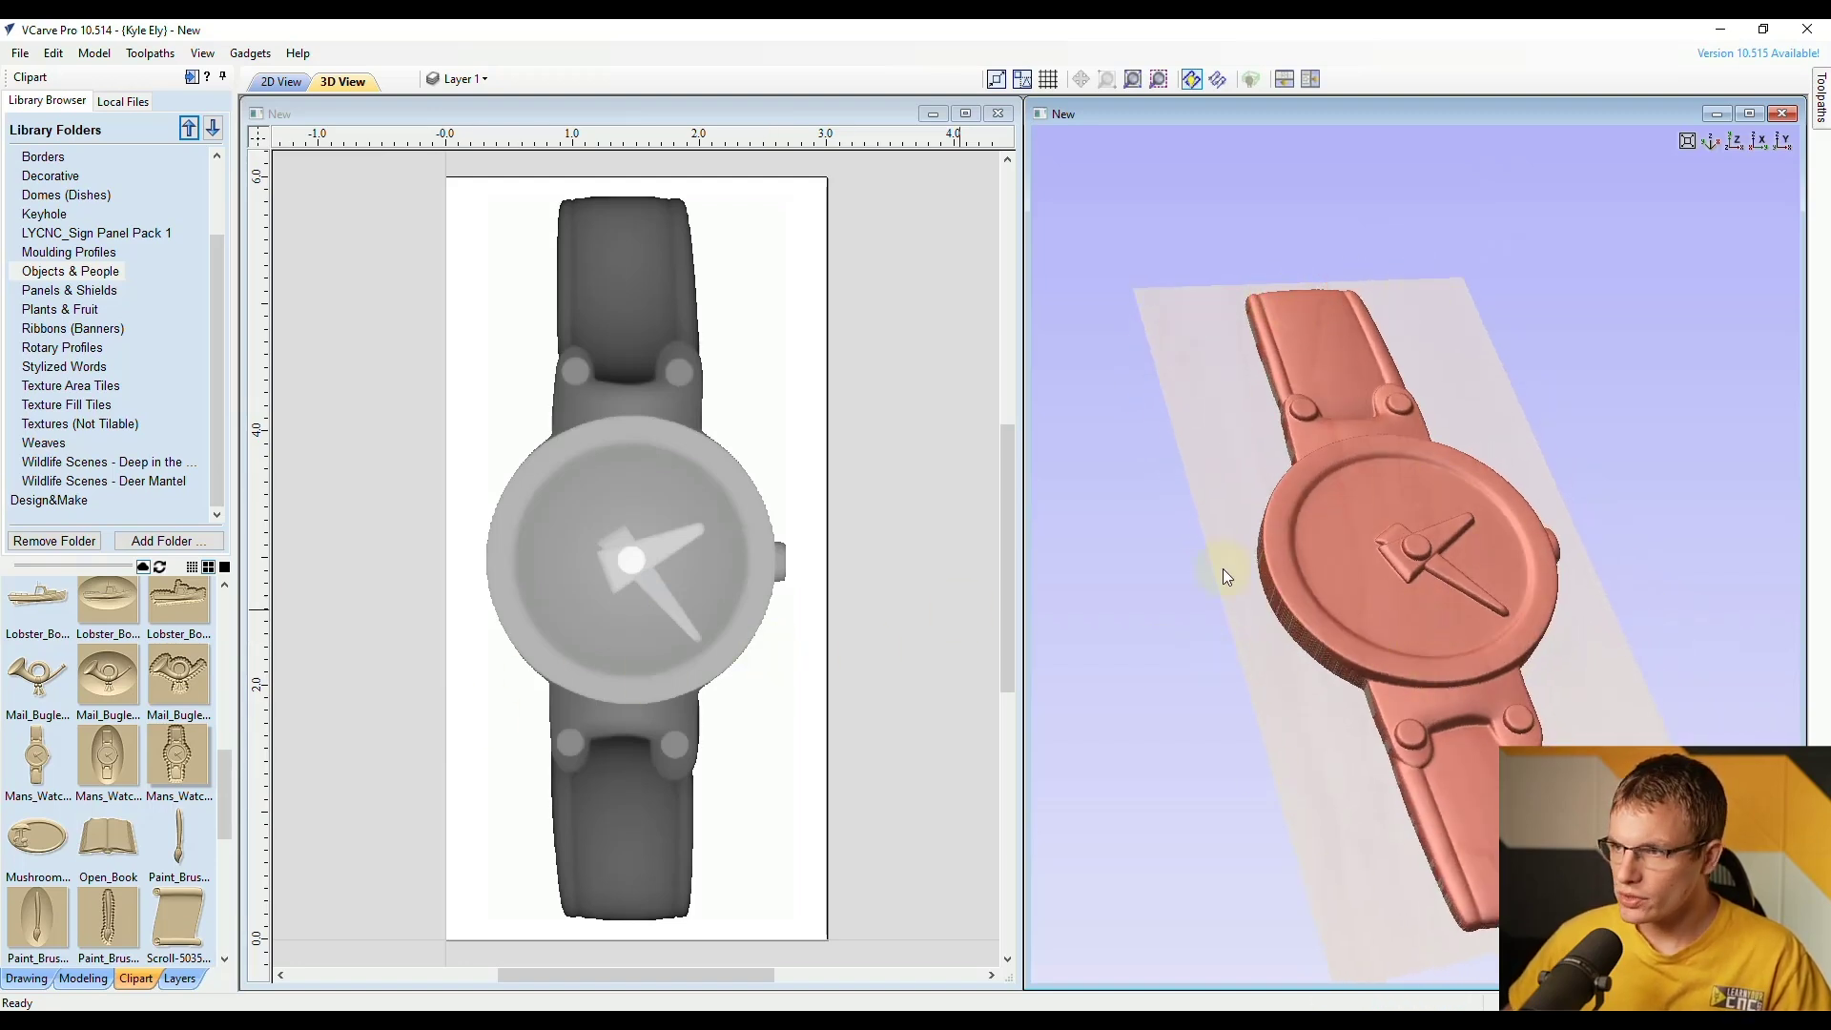
Step: Start a new 3D Finish toolpath and accept the 0.75-inch material setup
{"action": "left_click", "coordinate": [1821, 99]}
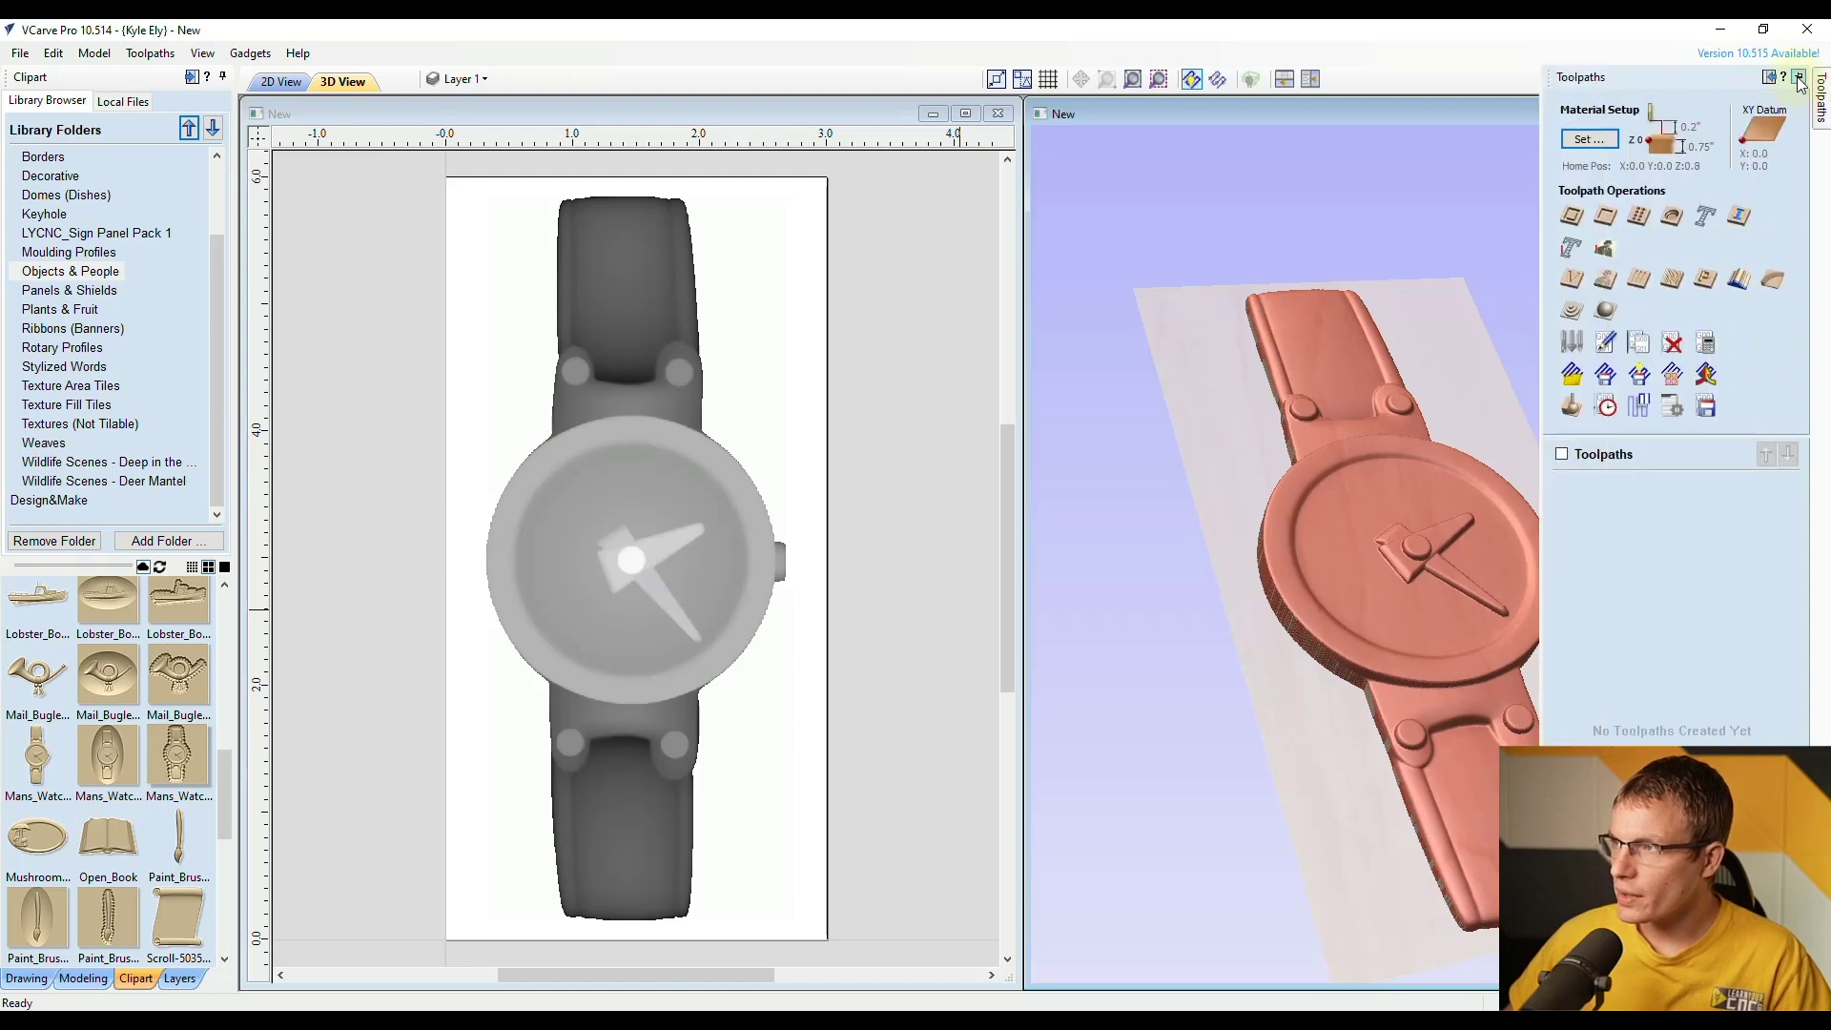
{"action": "left_click", "coordinate": [1799, 76]}
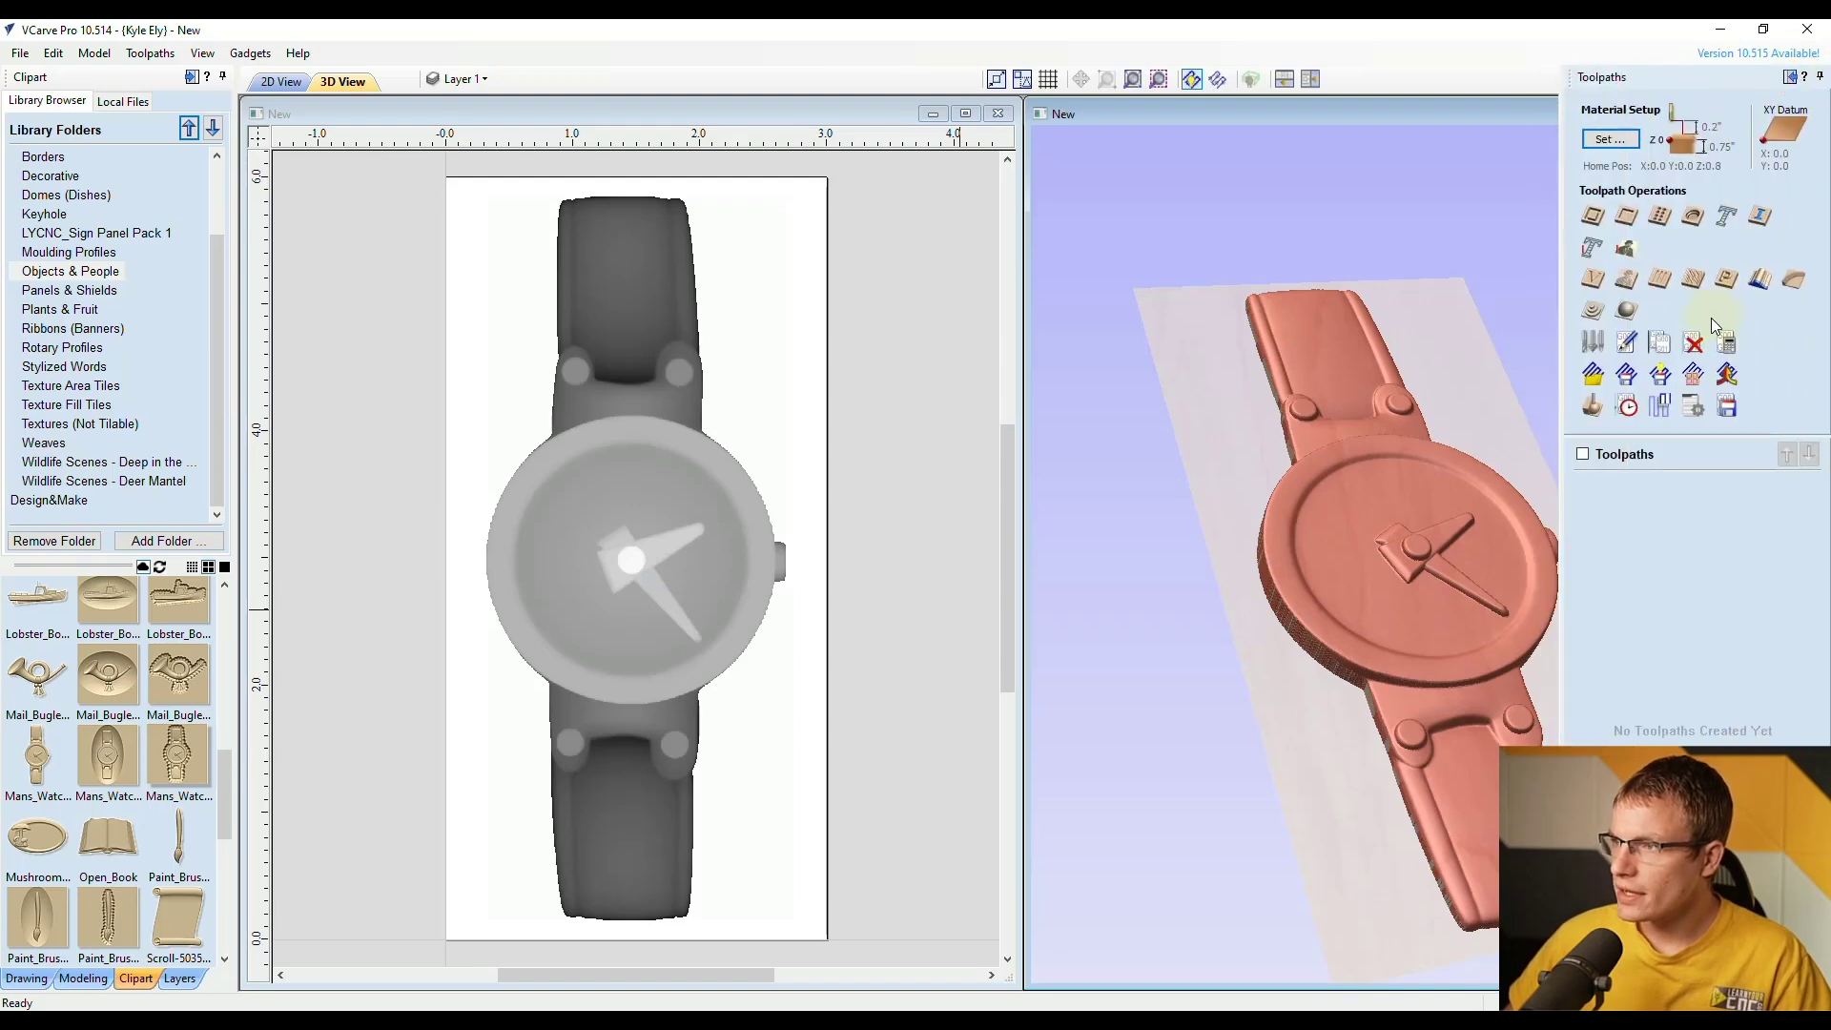
{"action": "left_click", "coordinate": [1624, 312]}
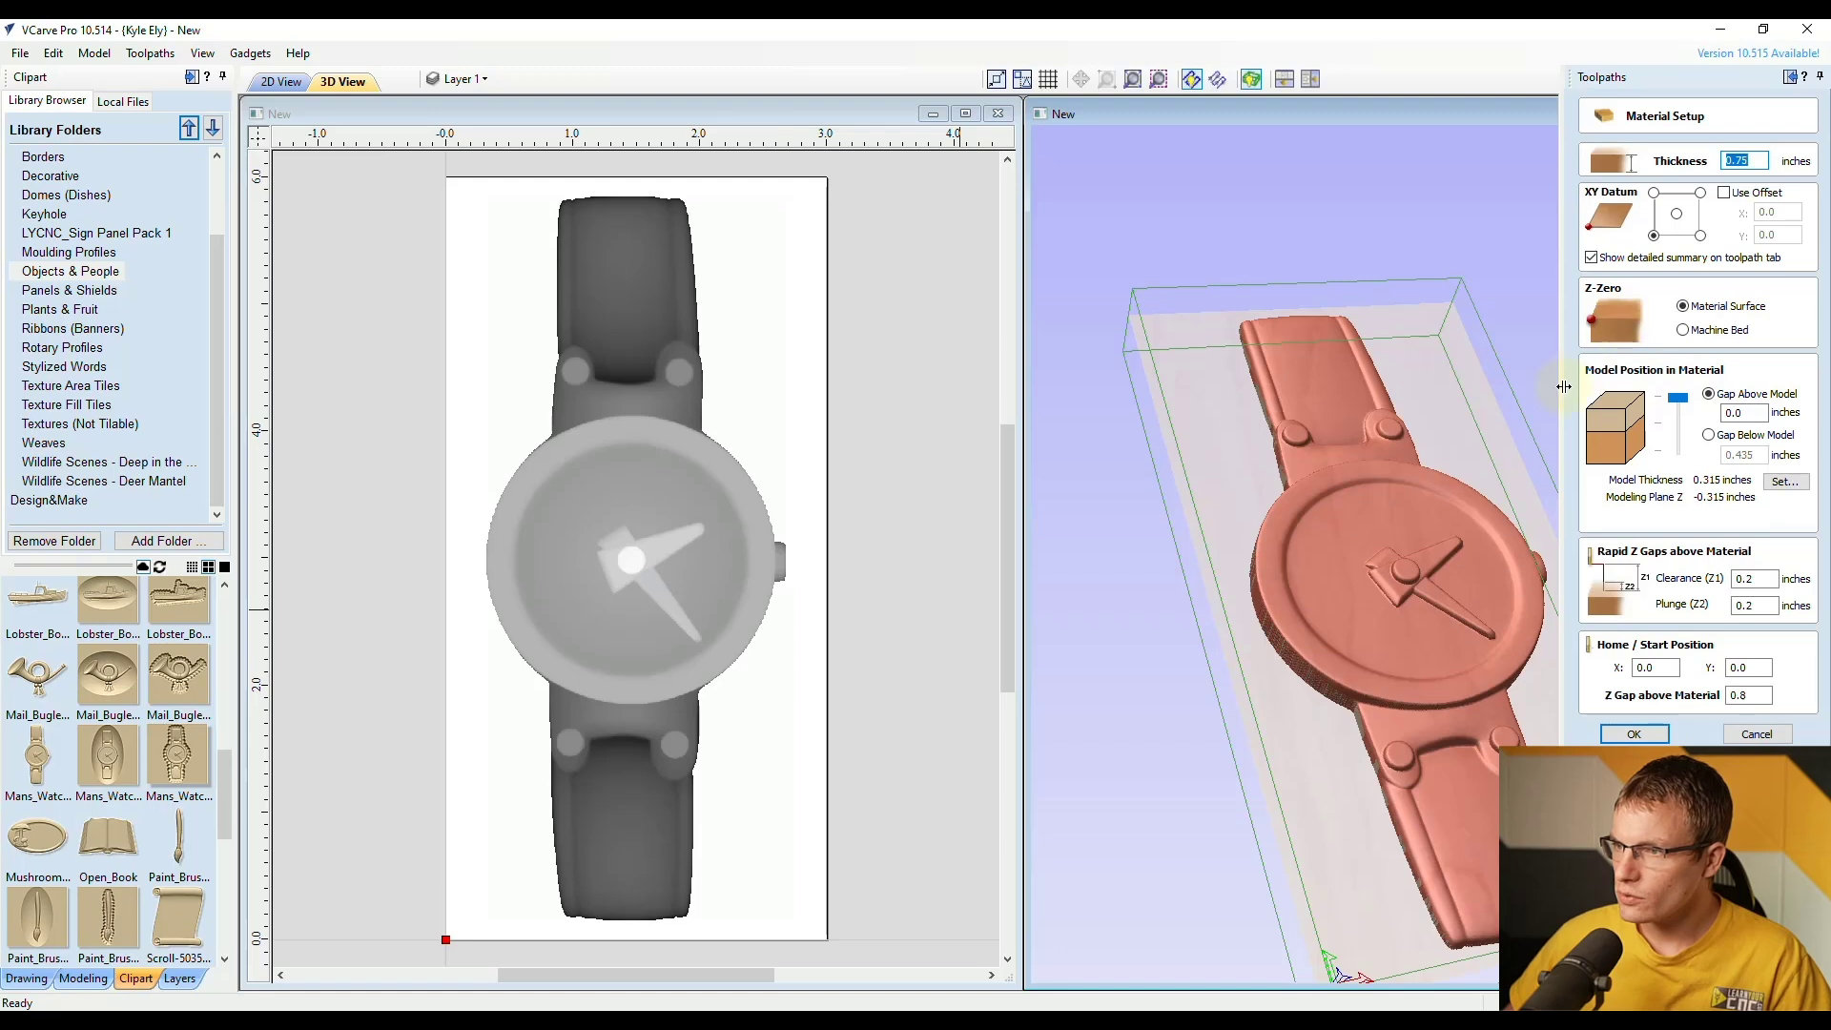
{"action": "left_click", "coordinate": [1634, 733]}
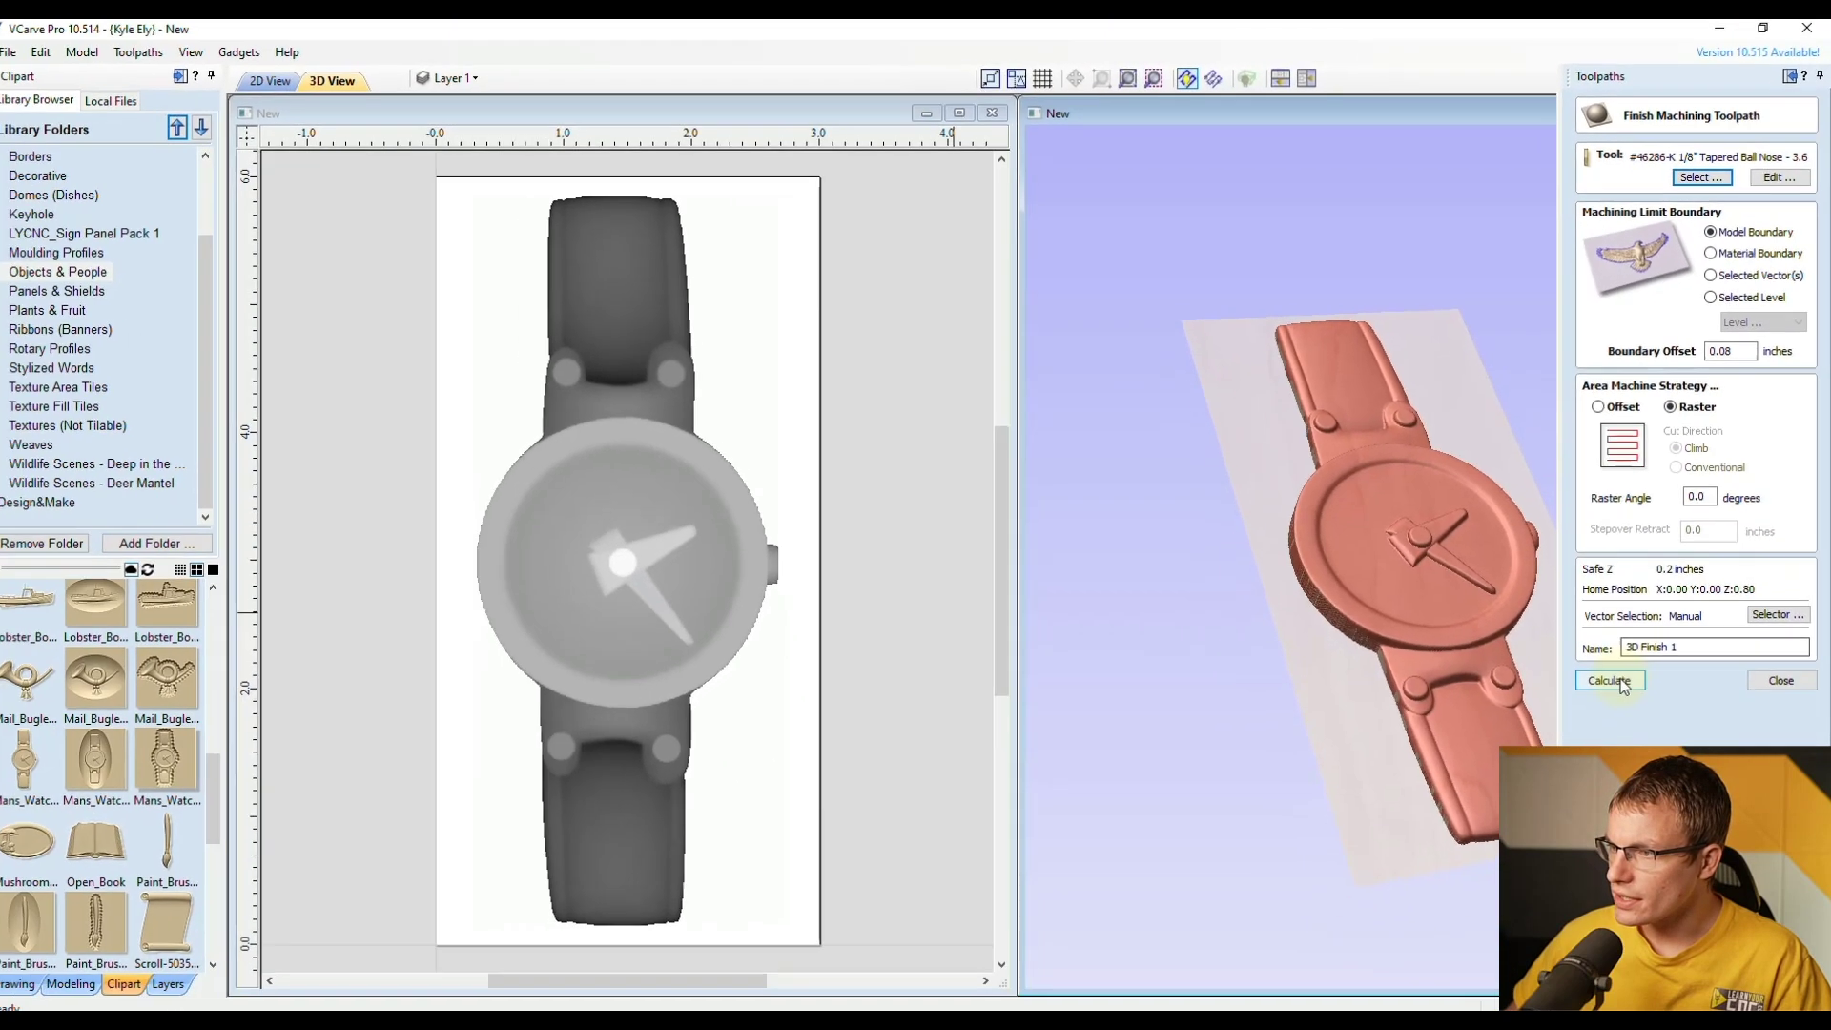
Step: Calculate 3D Finish 1, inspect its carving in Canadian Maple, then reset to a blank block
{"action": "left_click", "coordinate": [1615, 678]}
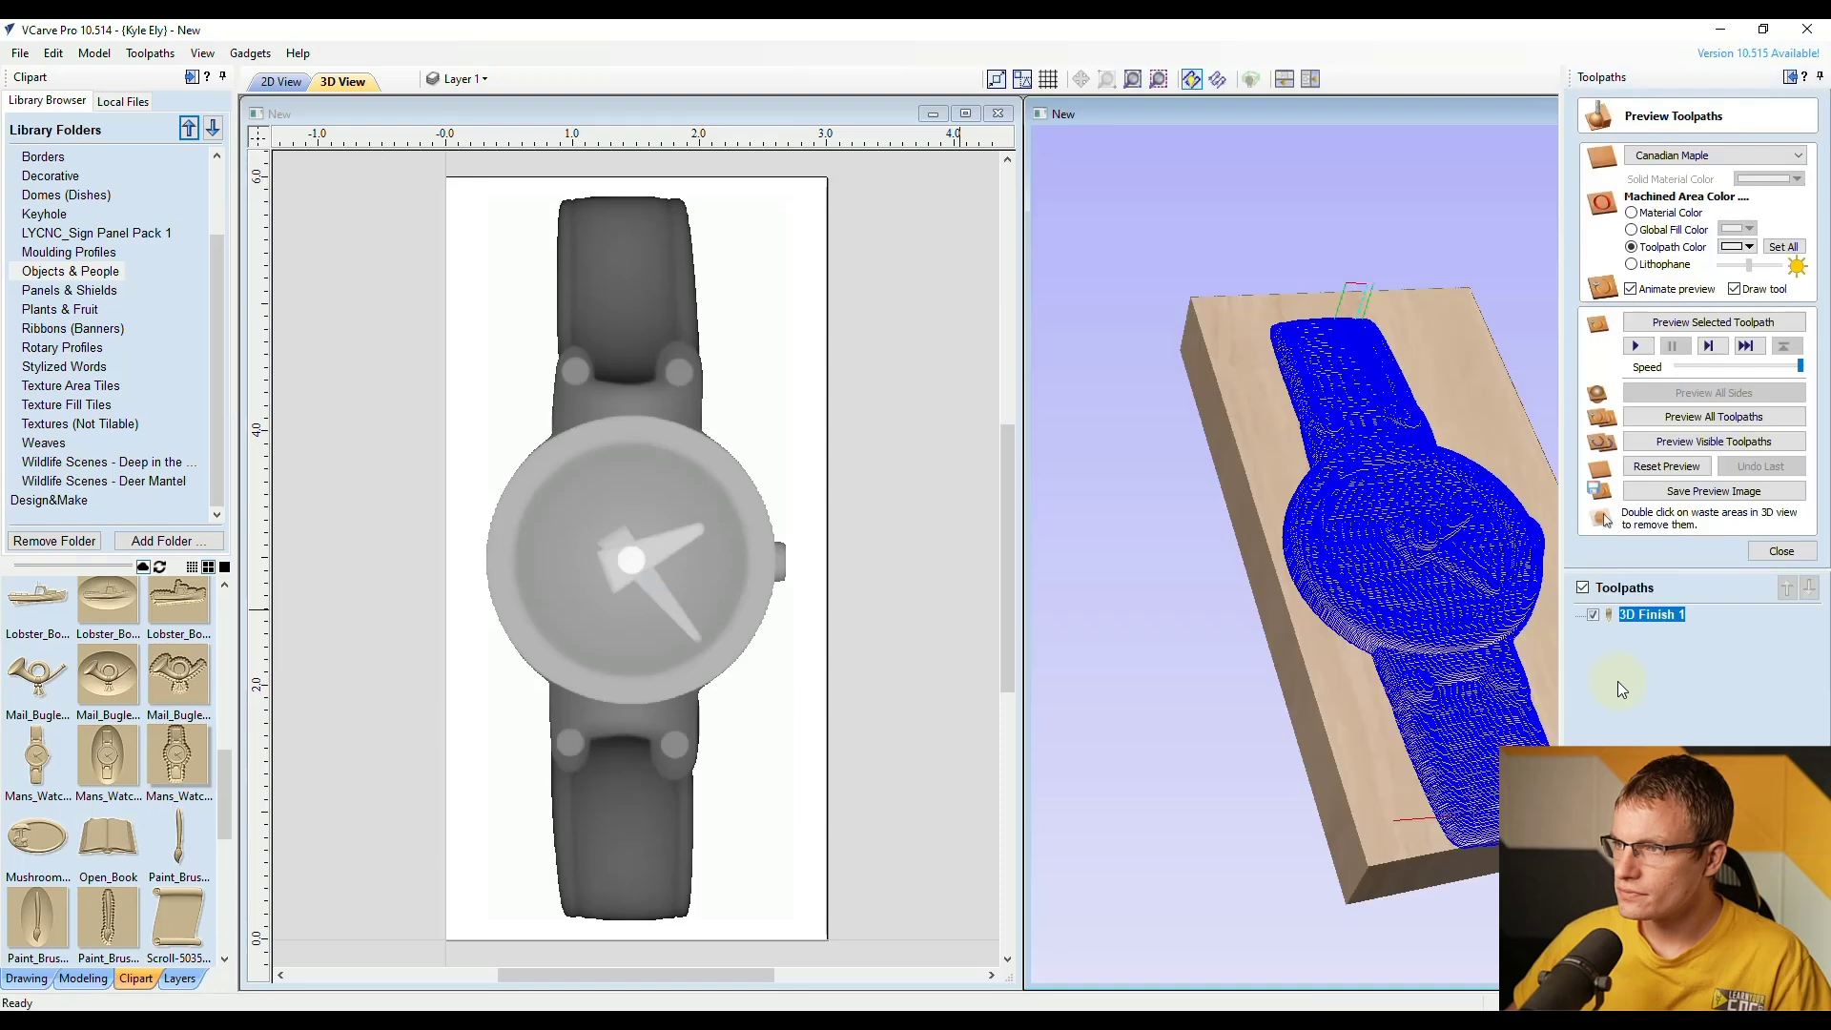
{"action": "left_click_drag", "start_coordinate": [1410, 516], "coordinate": [1411, 572]}
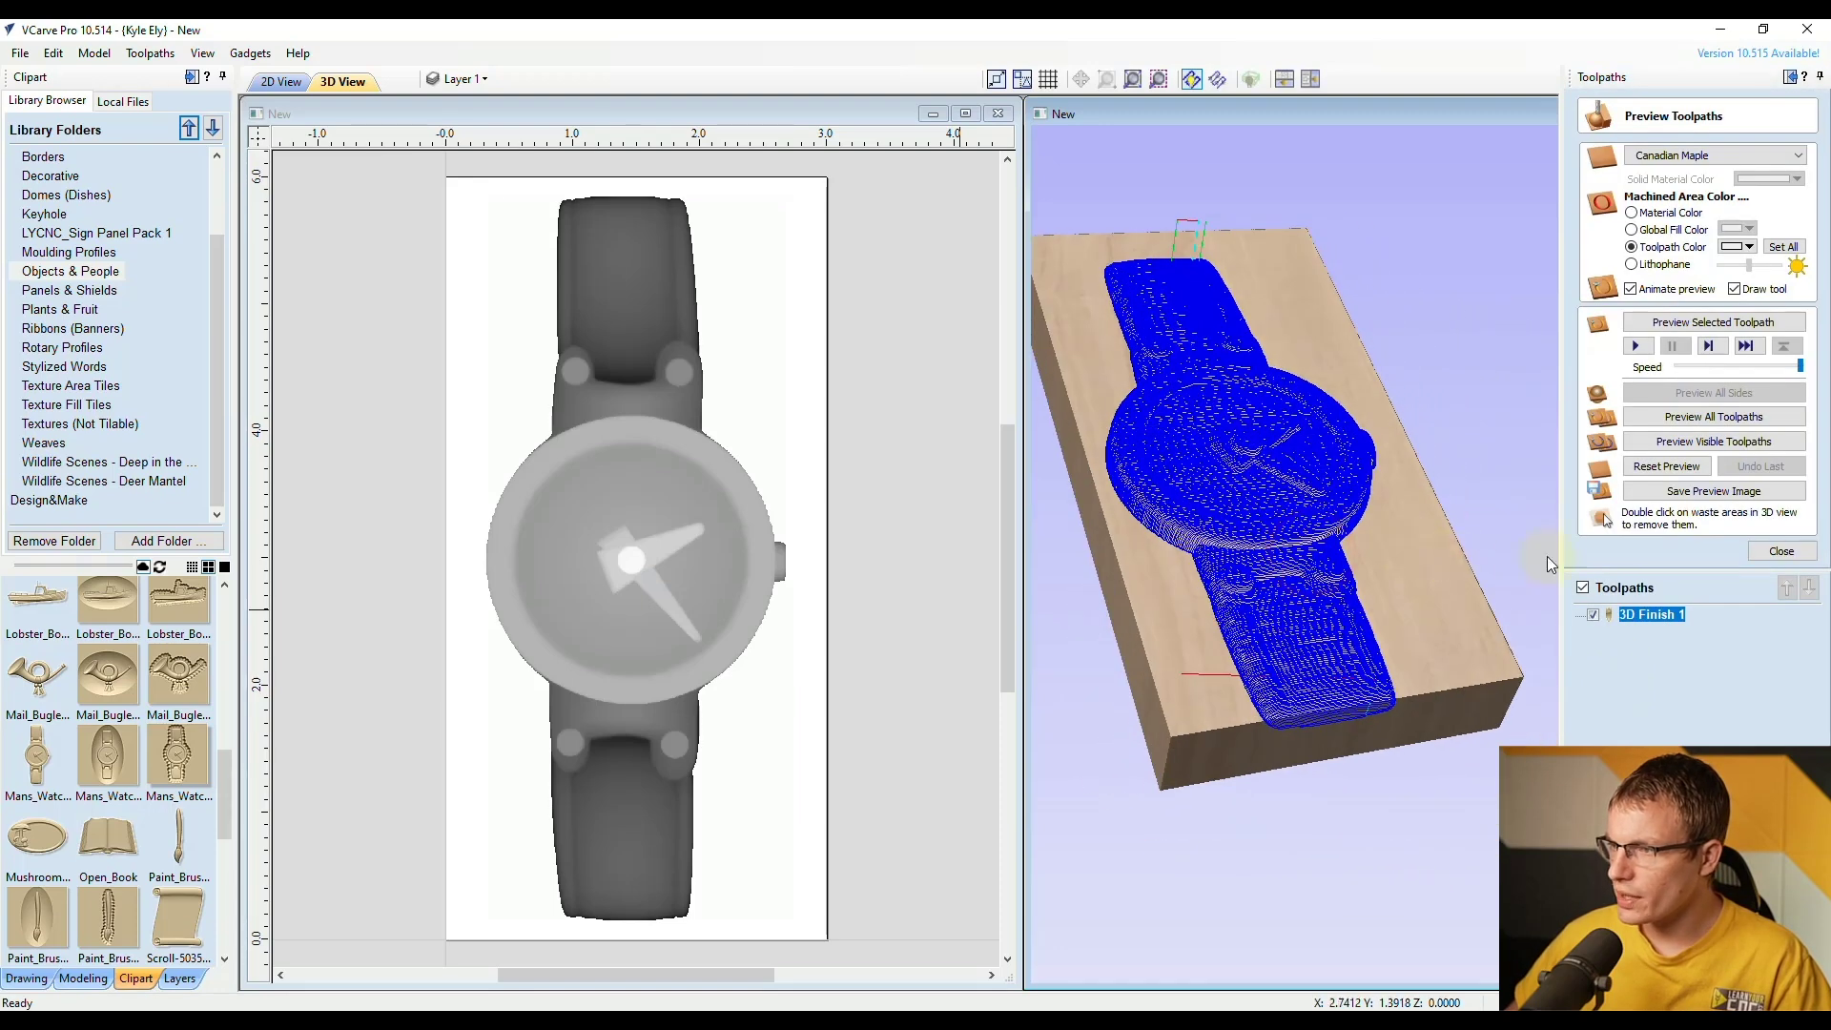
{"action": "left_click", "coordinate": [1690, 322]}
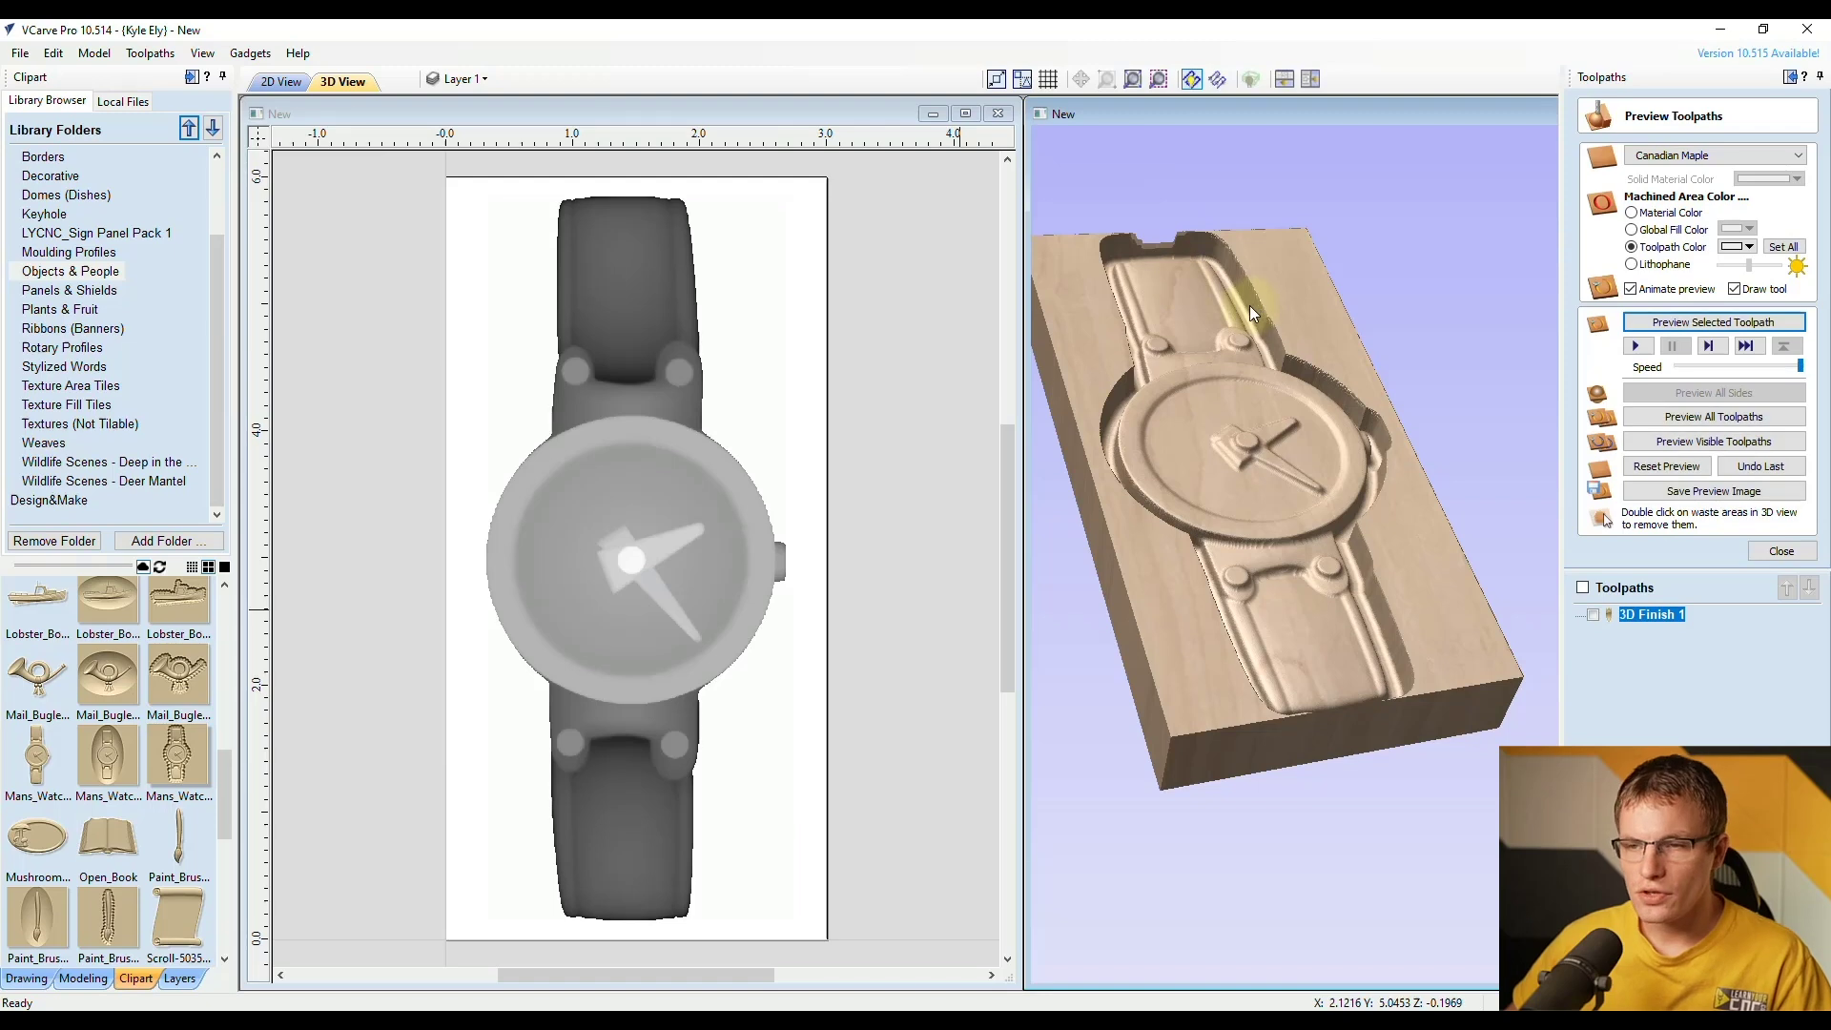
{"action": "left_click_drag", "start_coordinate": [1319, 435], "coordinate": [1364, 536]}
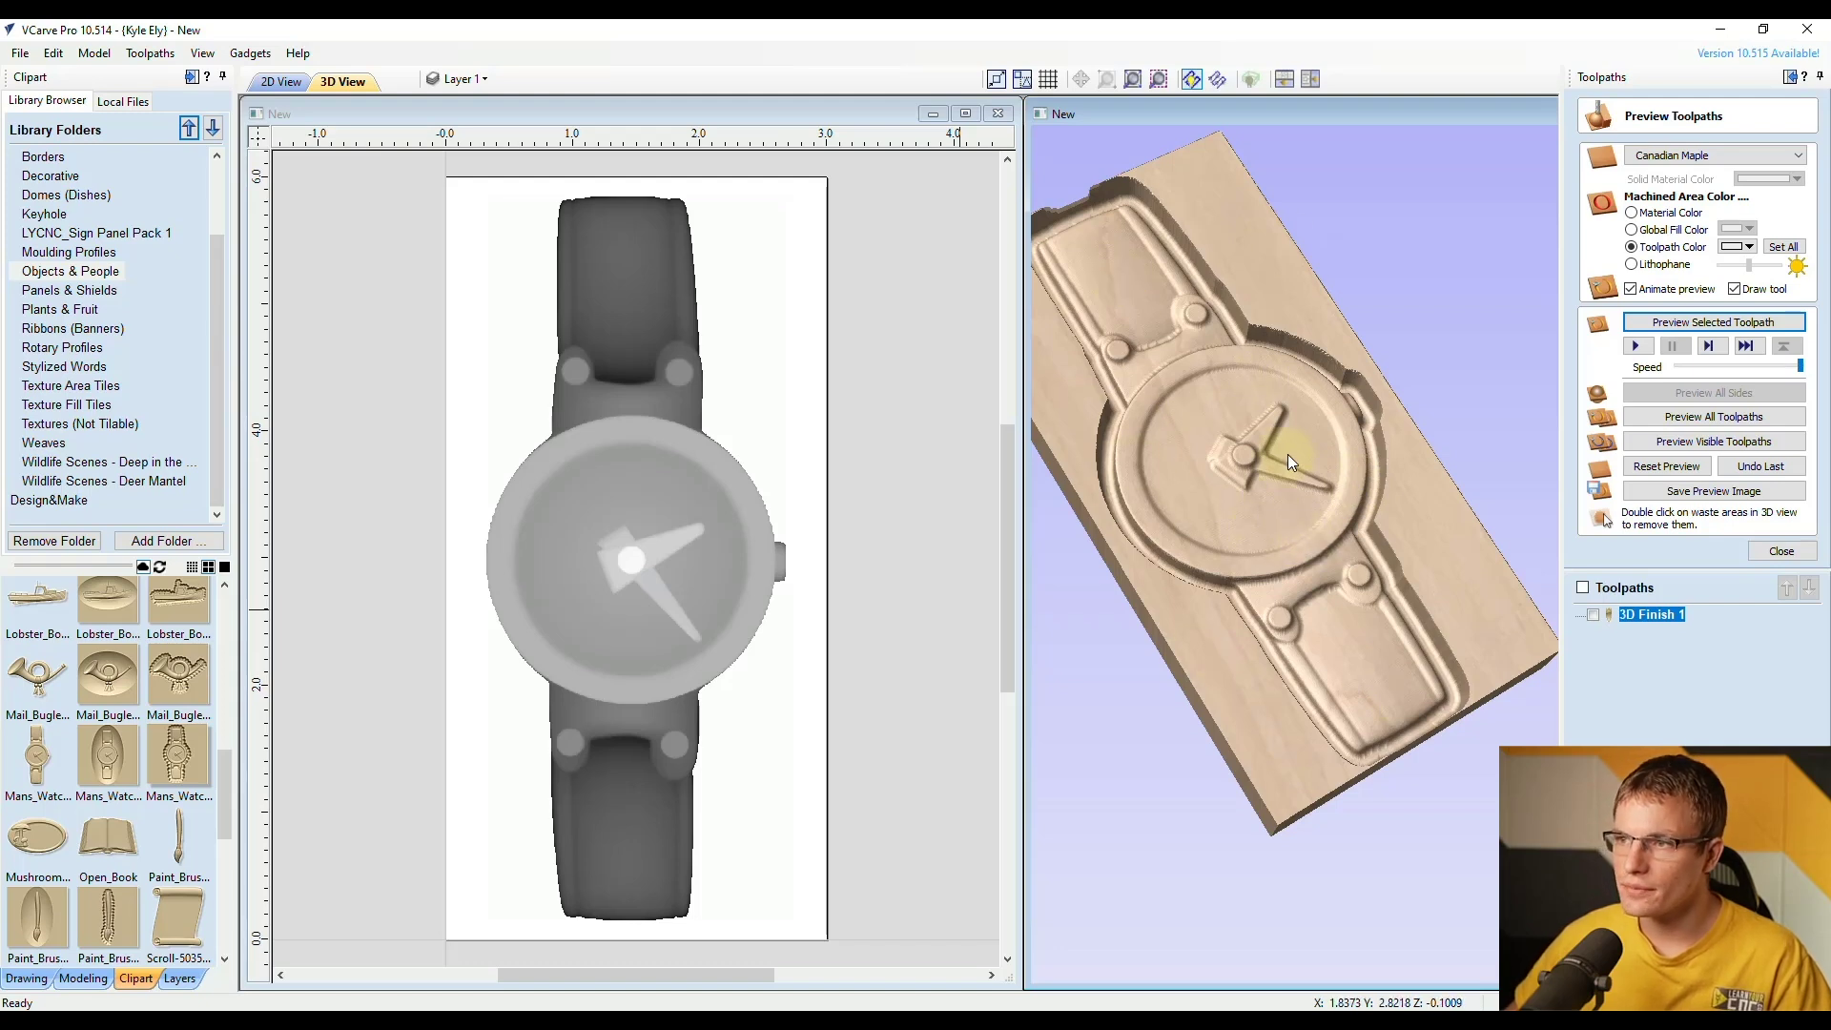
{"action": "left_click_drag", "start_coordinate": [1278, 454], "coordinate": [1358, 454]}
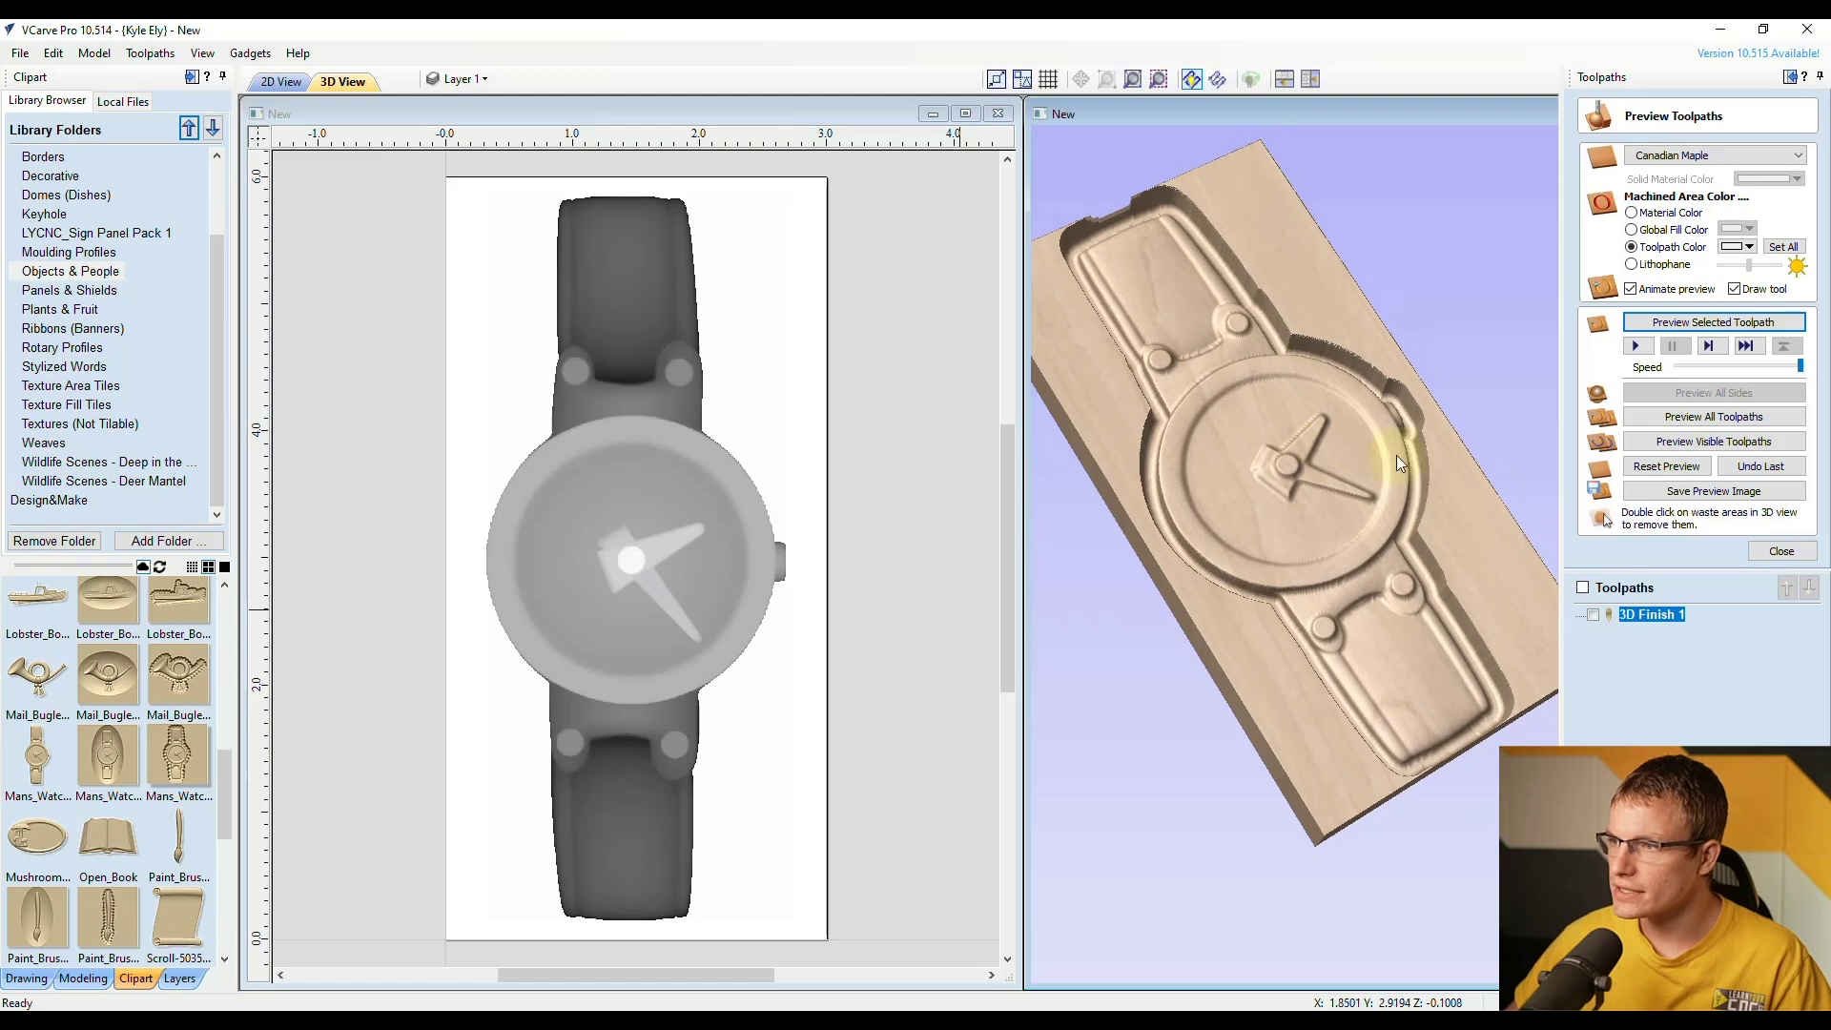
{"action": "left_click", "coordinate": [1664, 466]}
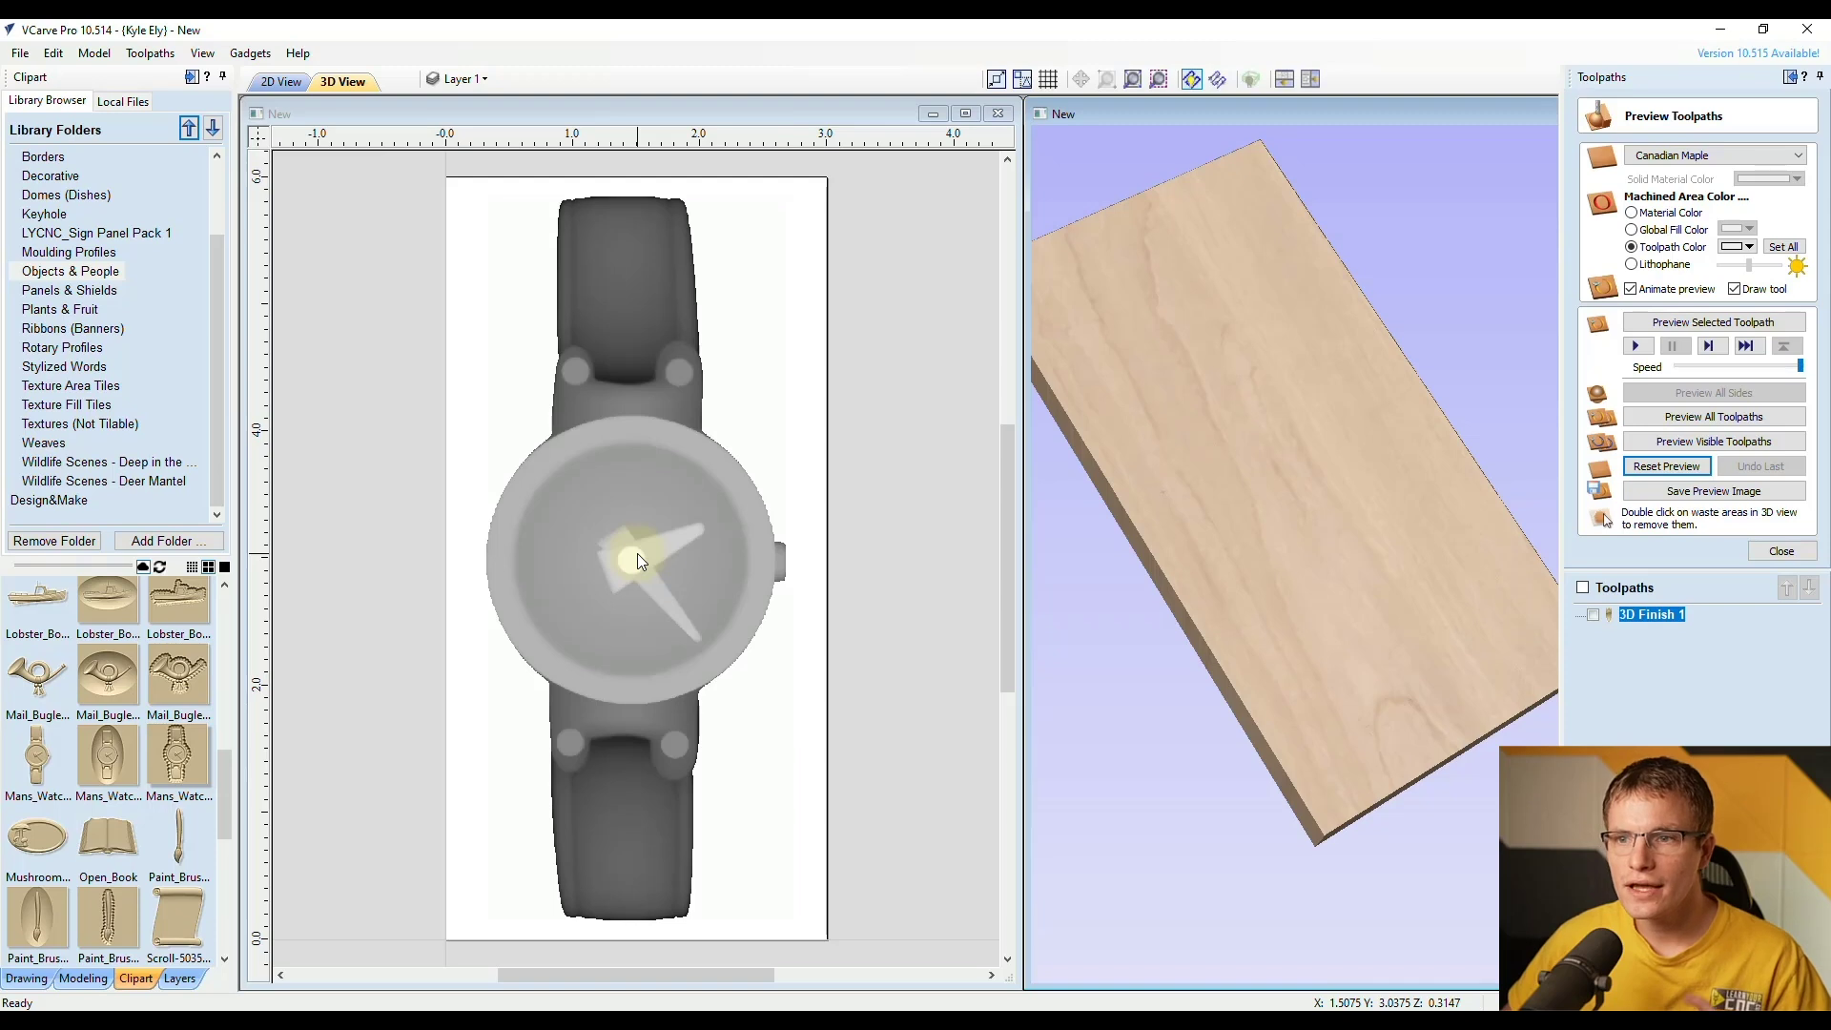
Step: Draw a 2.25-inch diameter circle centred at X 1.5, Y 3.0 around the watch face
{"action": "scroll", "coordinate": [631, 583], "scroll_direction": "up", "scroll_amount": 2}
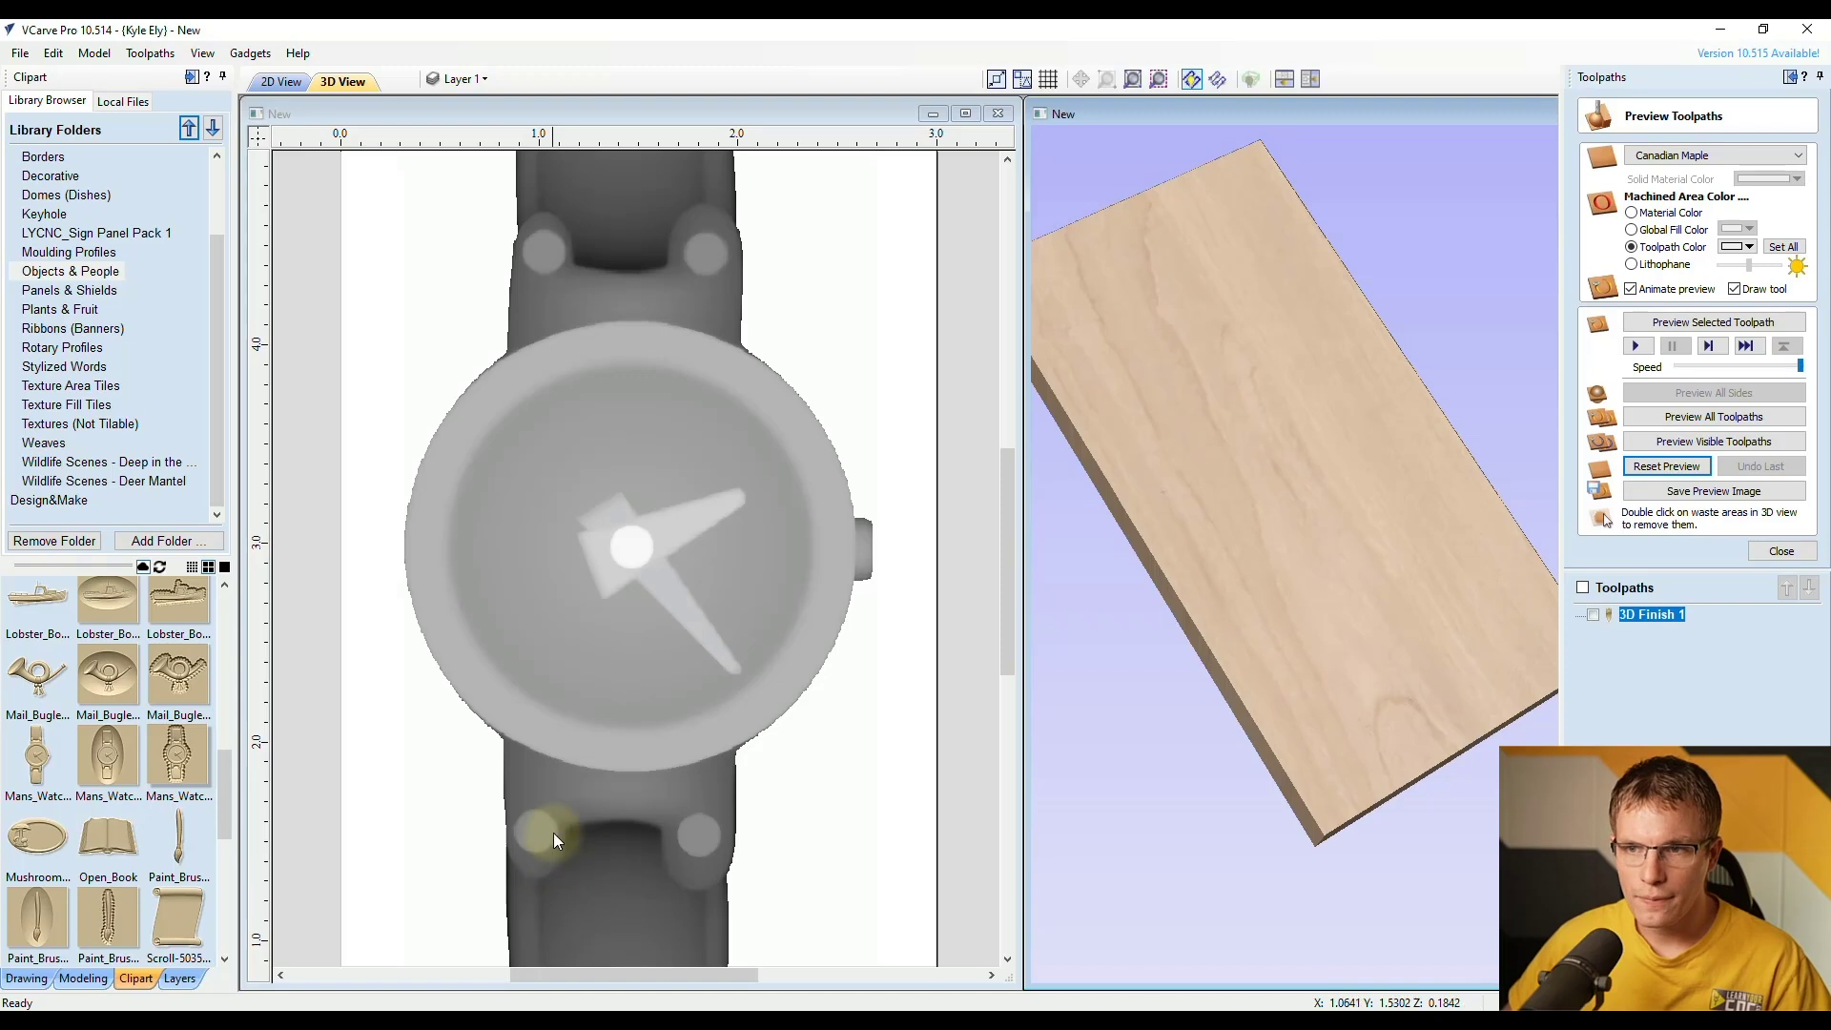
{"action": "left_click", "coordinate": [26, 978]}
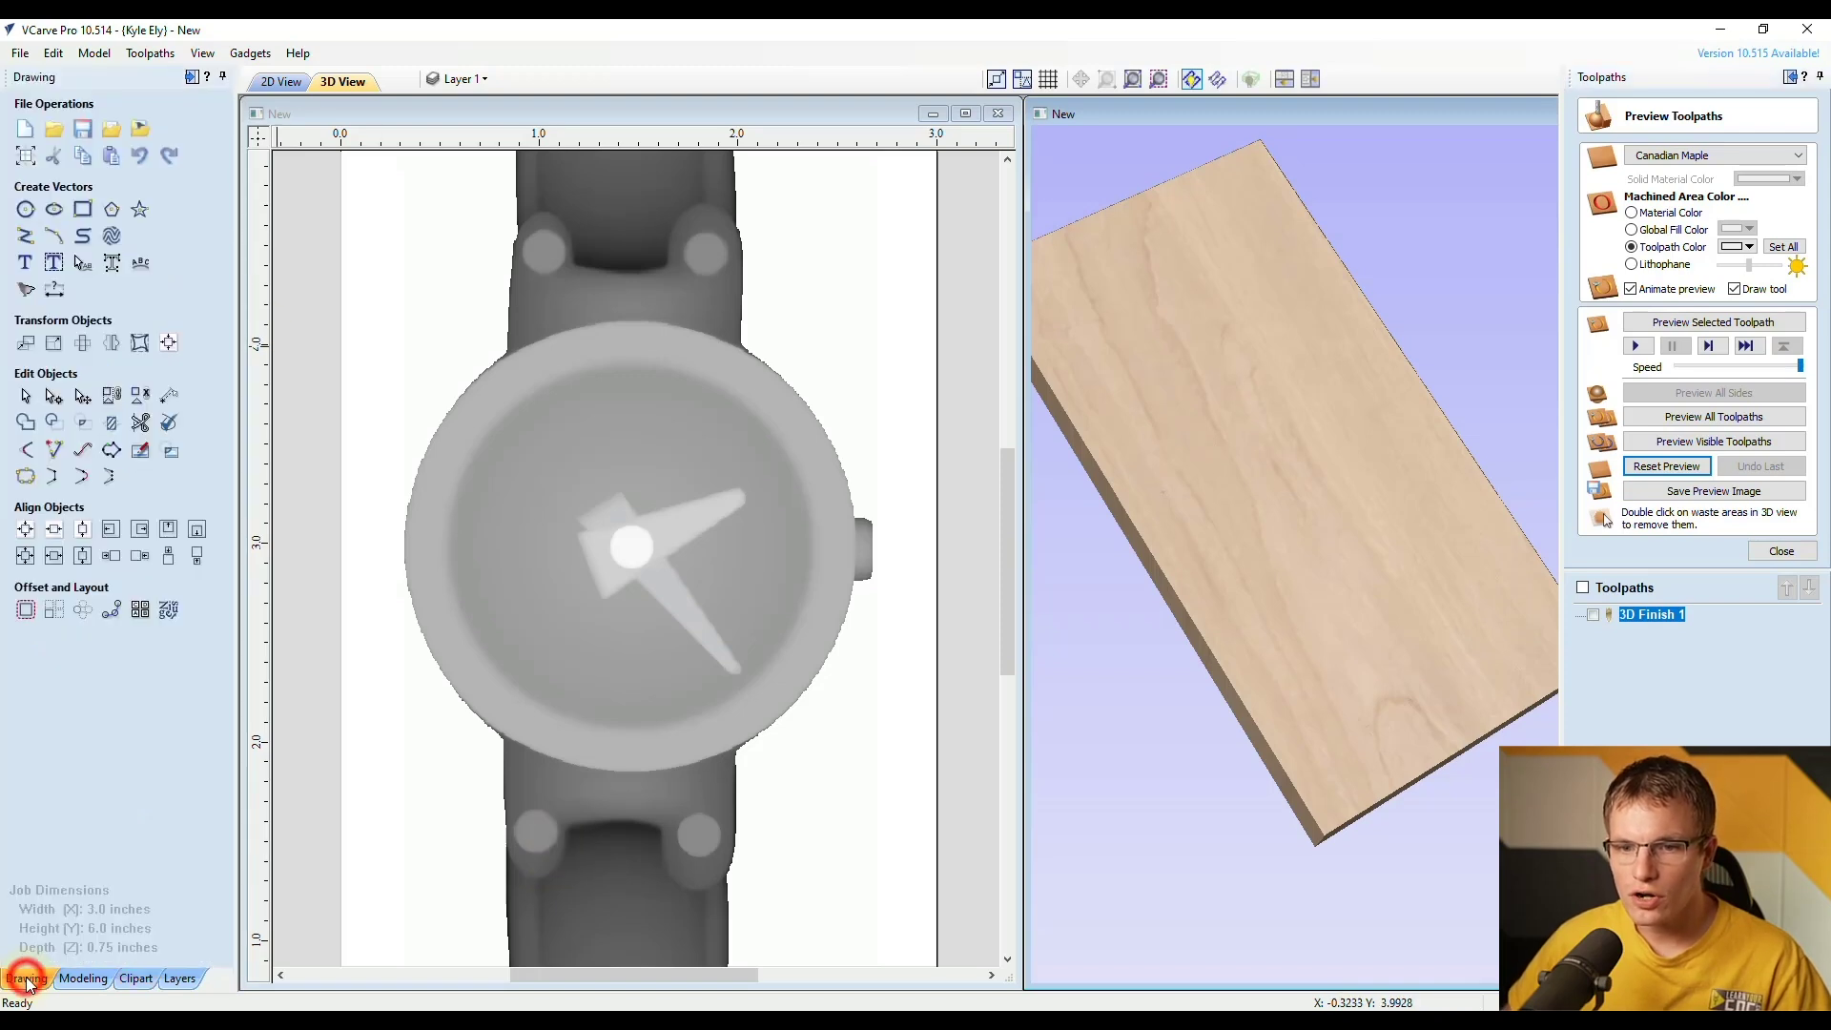
{"action": "left_click", "coordinate": [26, 211]}
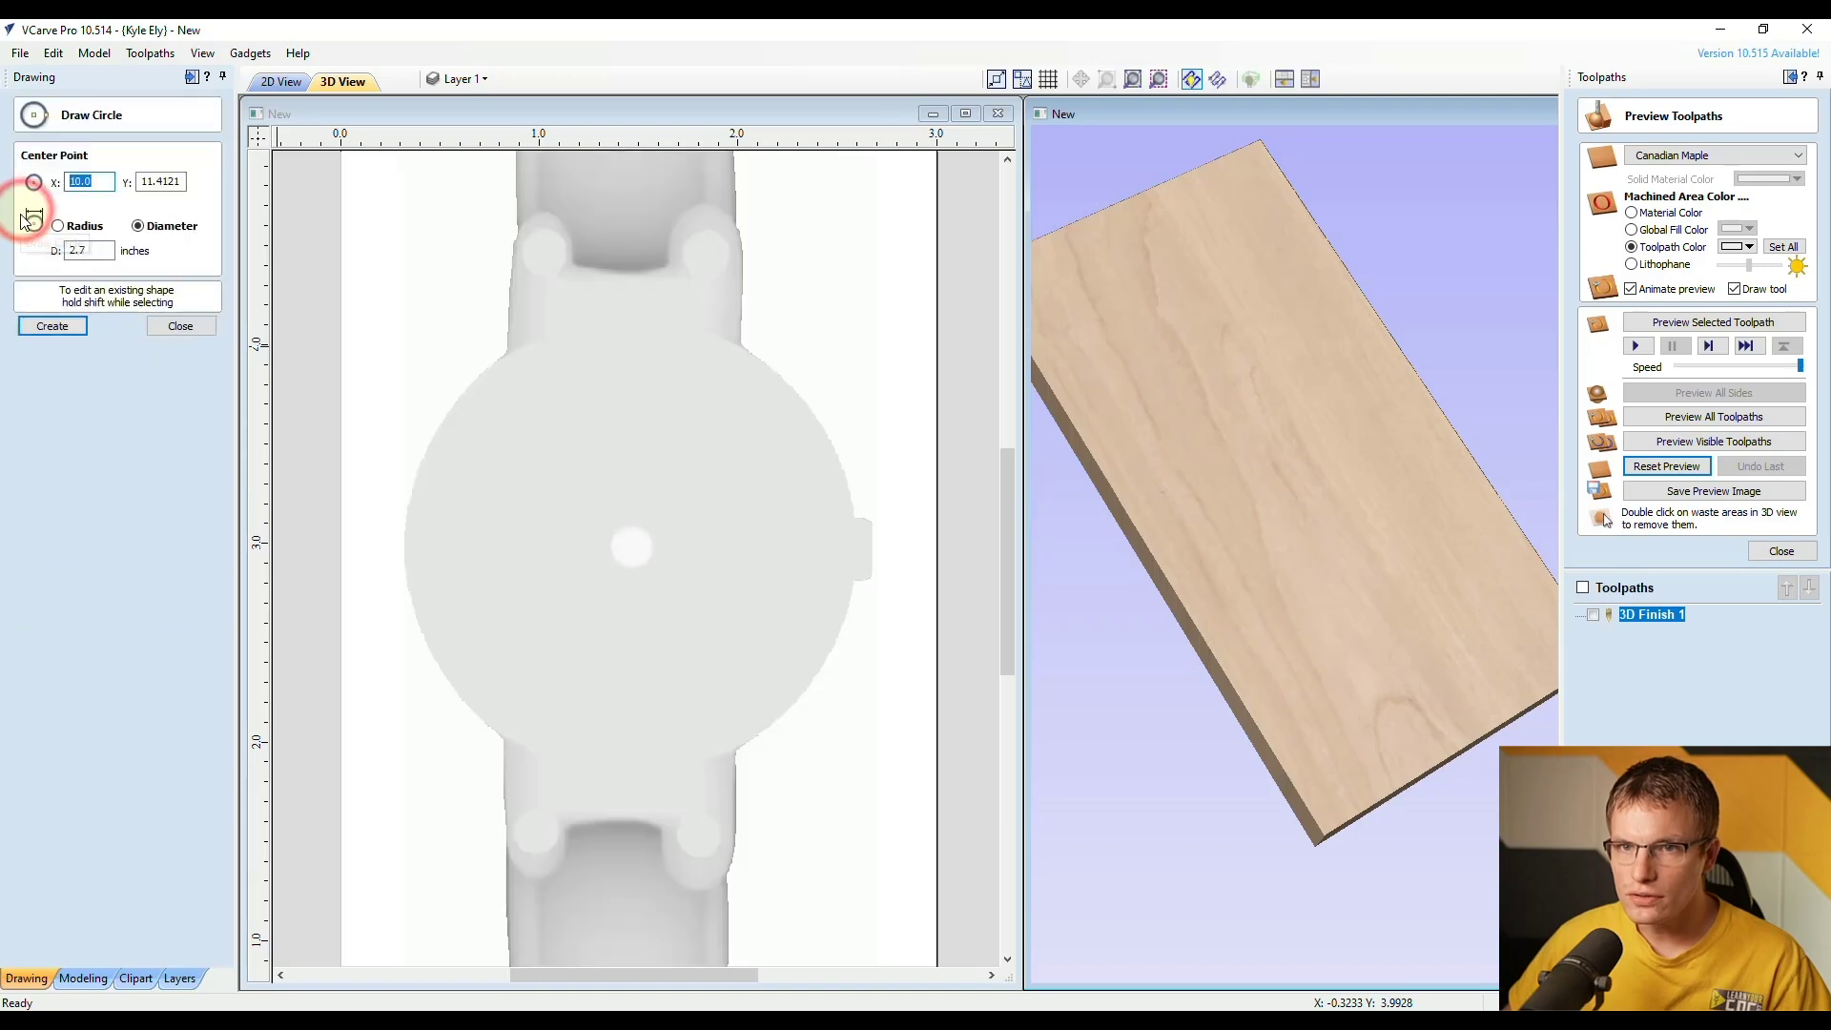
{"action": "left_click", "coordinate": [633, 544]}
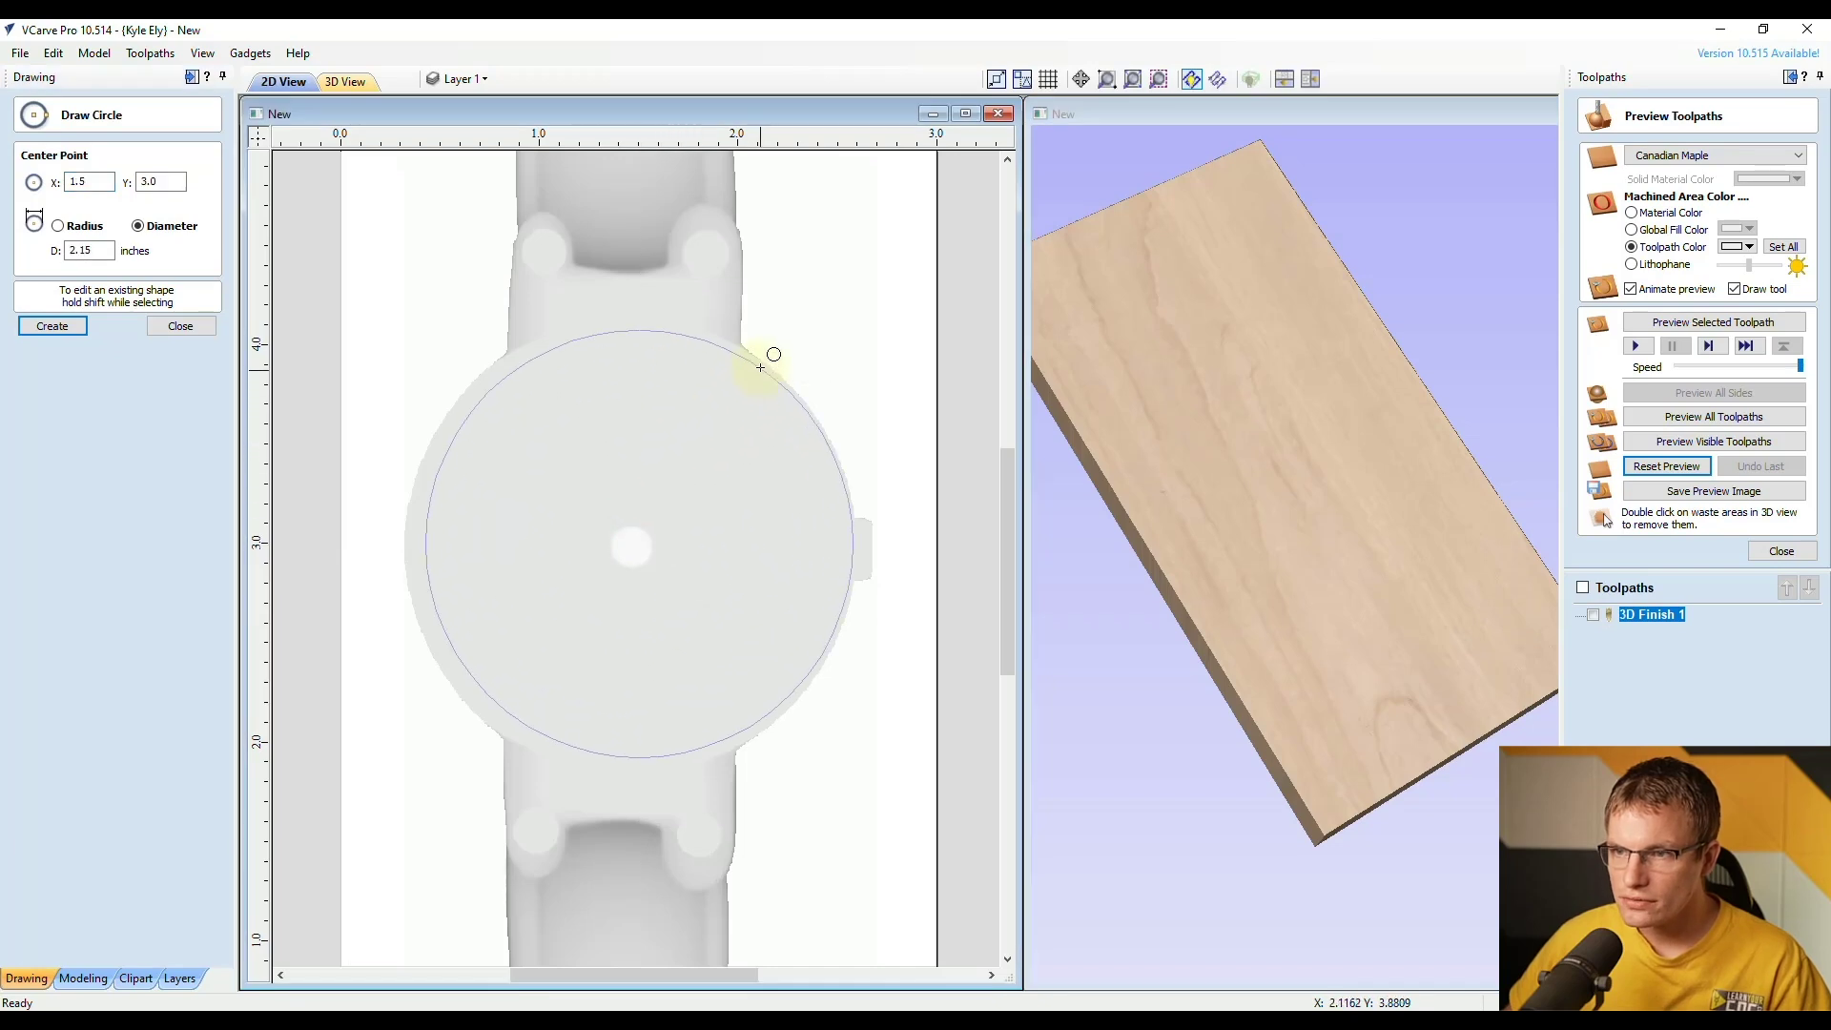
{"action": "left_click", "coordinate": [690, 326]}
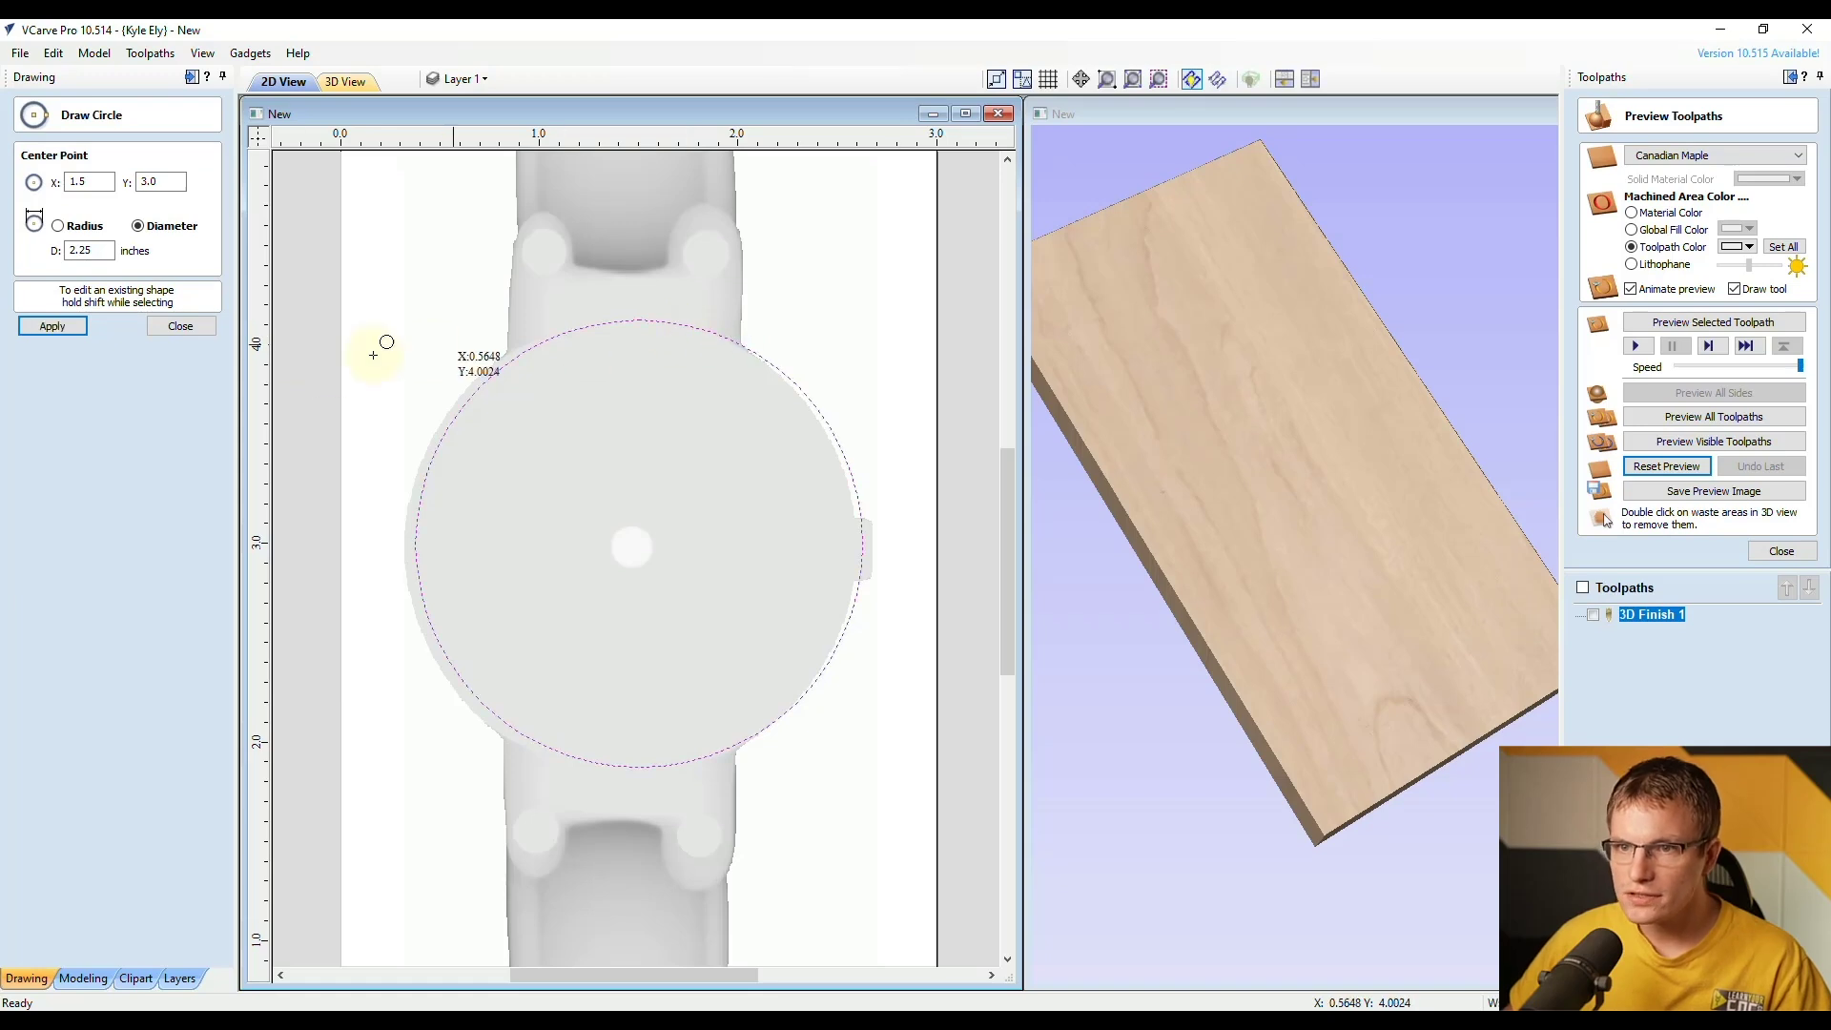
{"action": "left_click", "coordinate": [180, 325]}
Step: Nudge and resize the circle to fit the watch face, then deselect it
{"action": "left_click", "coordinate": [651, 321]}
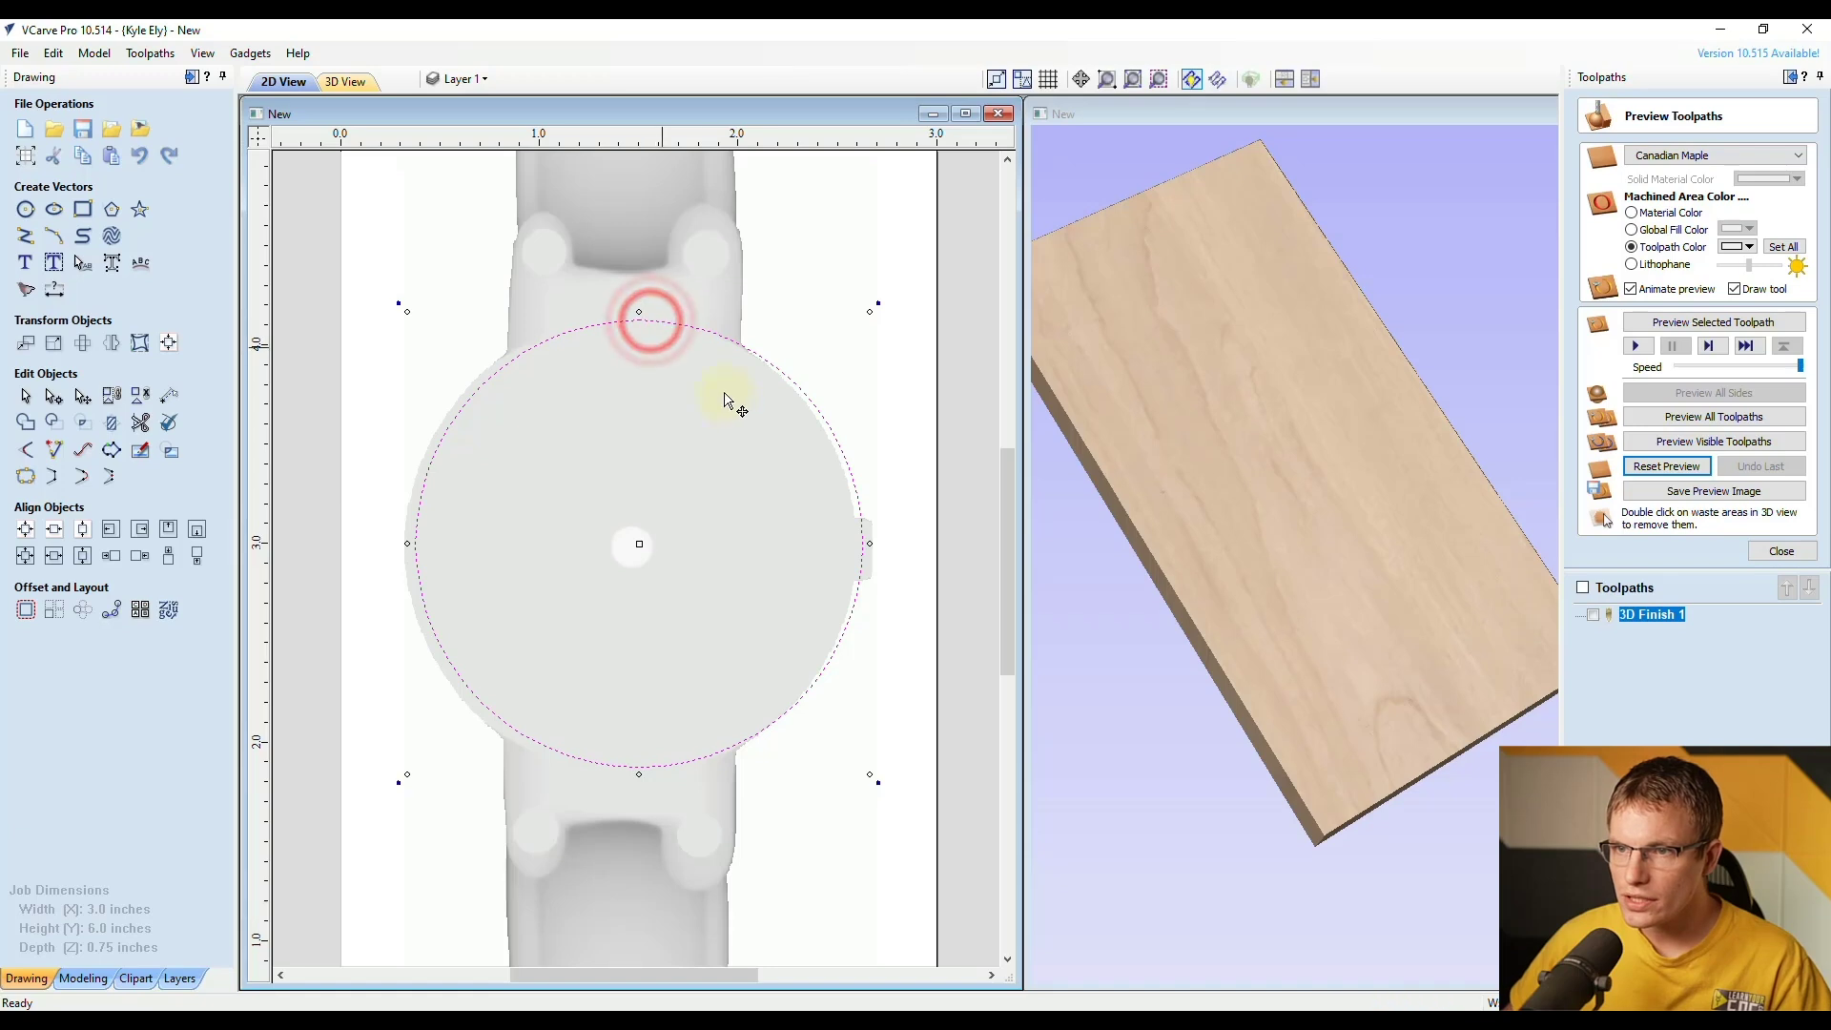
{"action": "key", "text": "Left"}
{"action": "key", "text": "Left"}
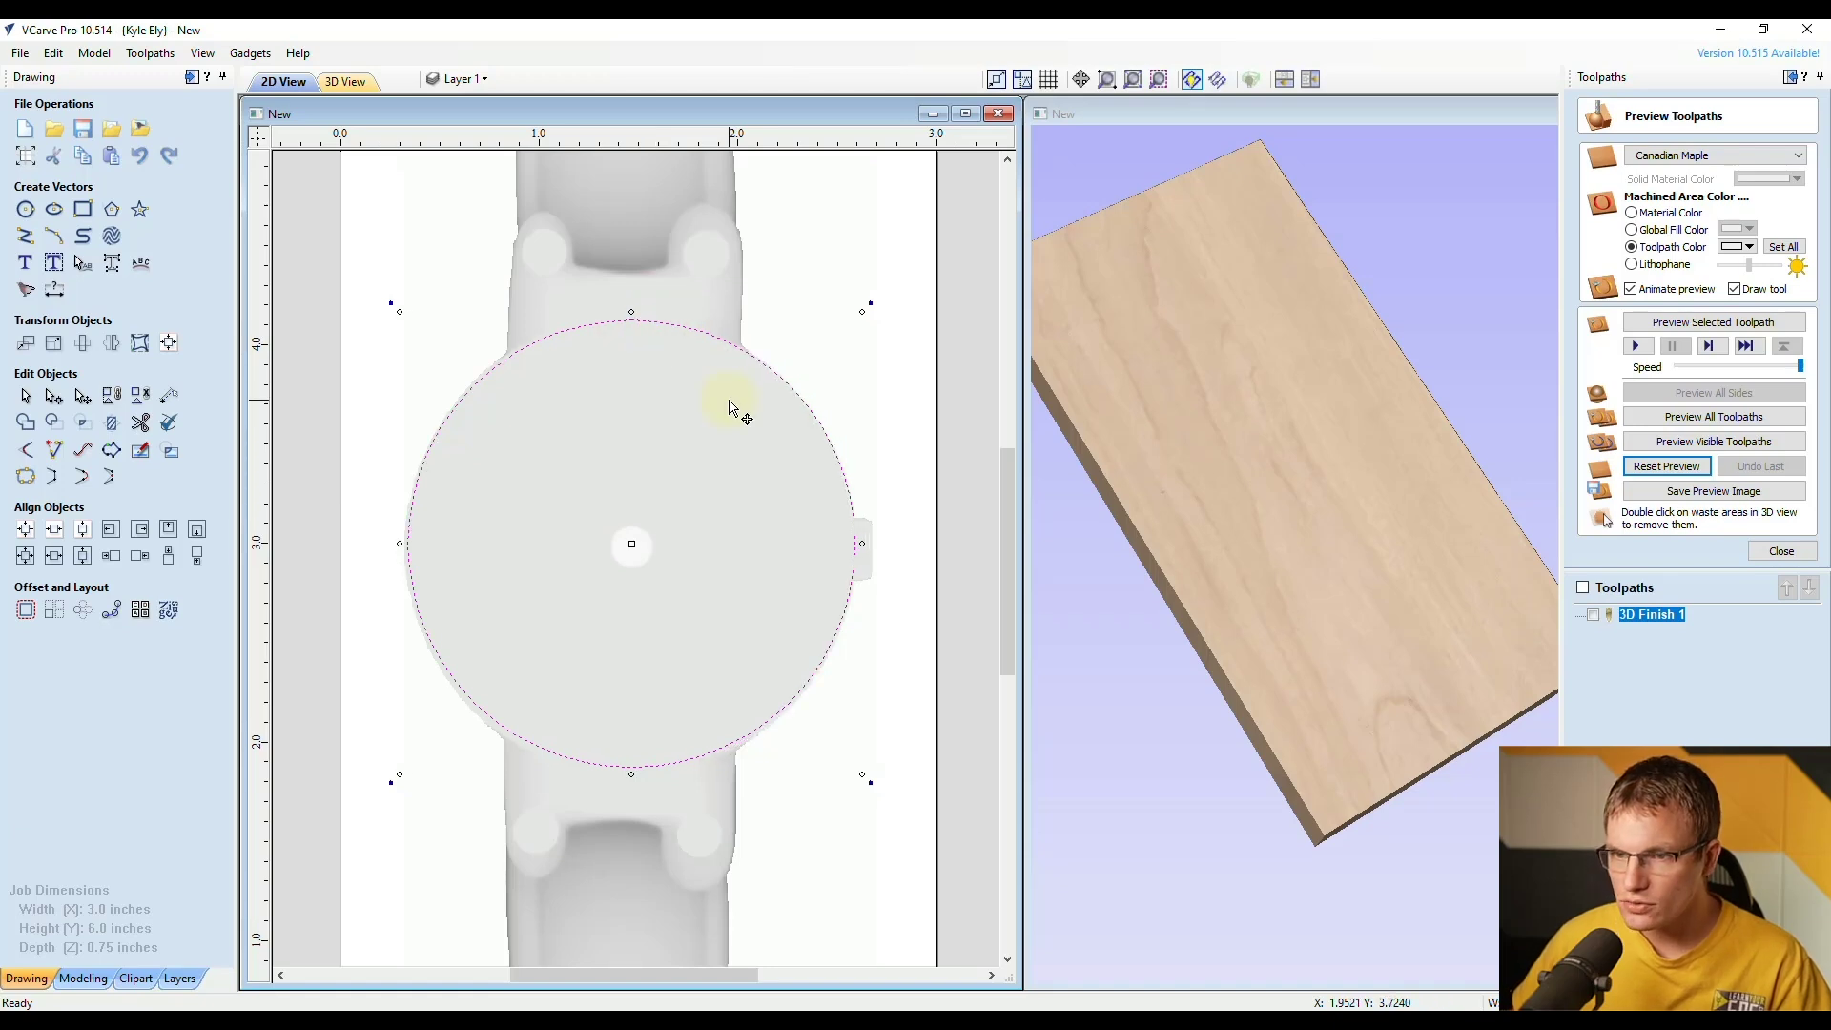
{"action": "key", "text": "Down"}
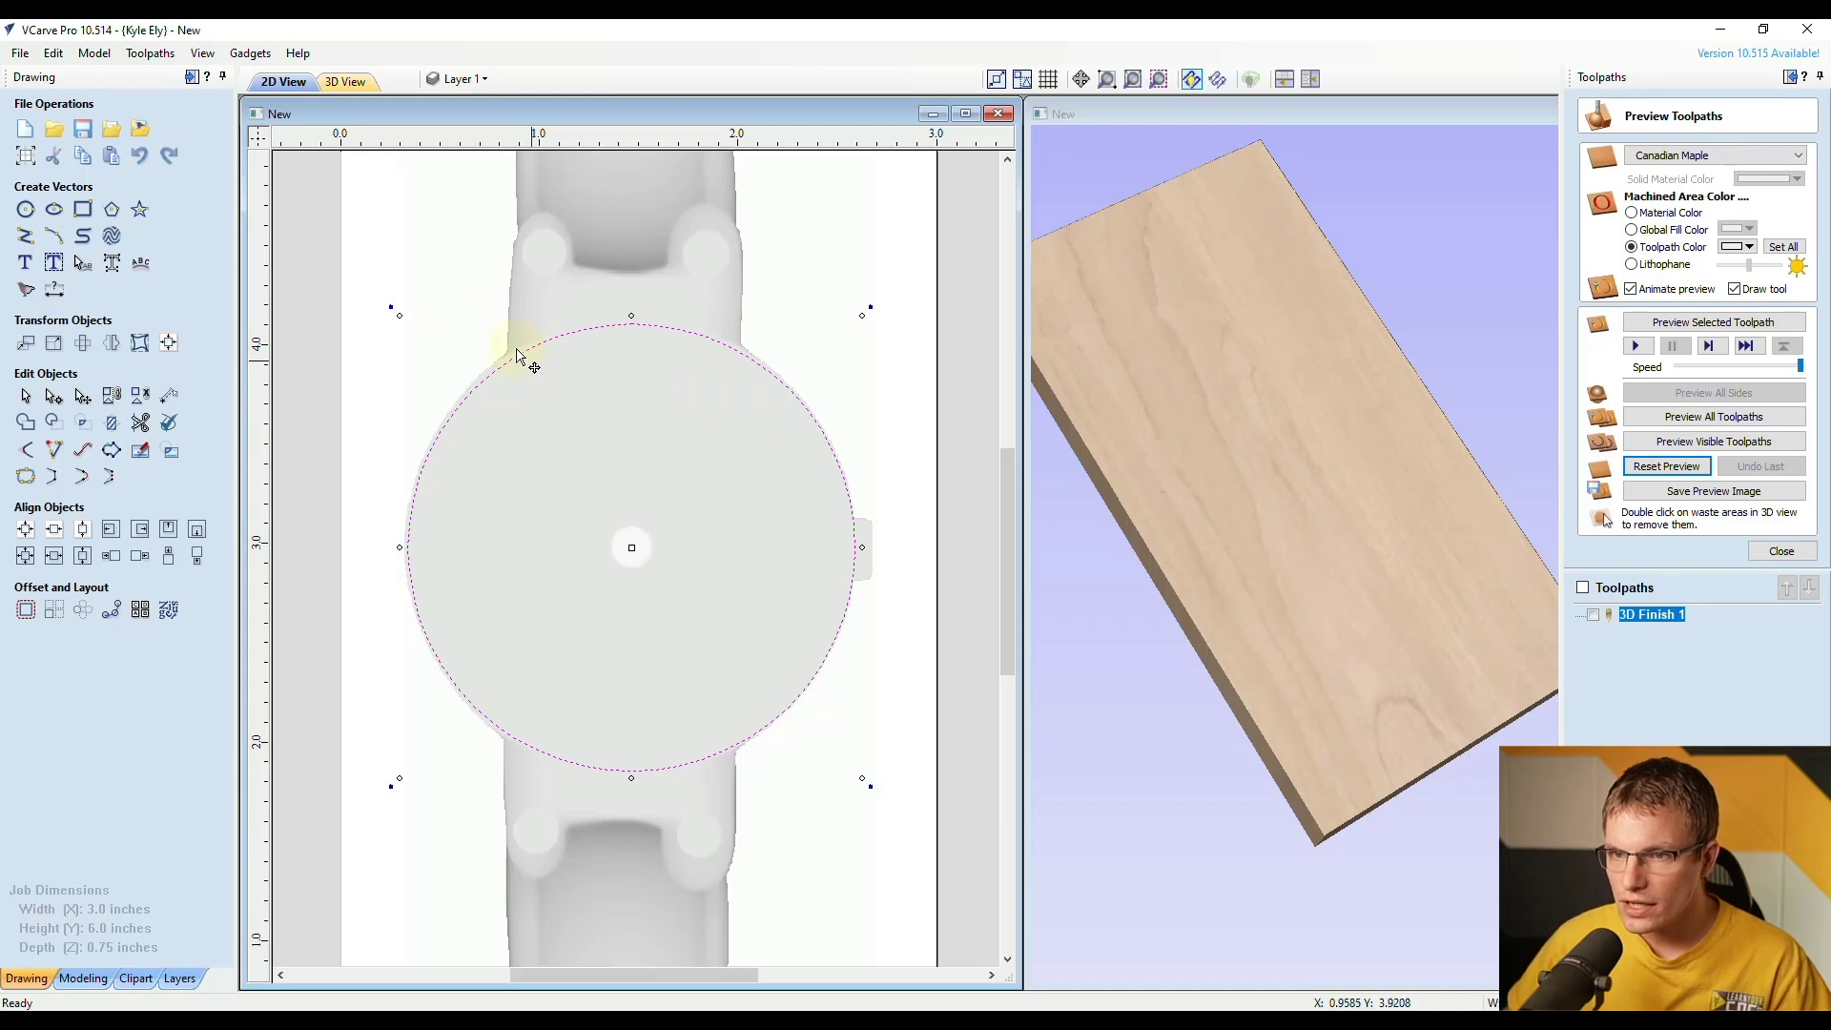
{"action": "left_click_drag", "start_coordinate": [398, 316], "coordinate": [403, 315]}
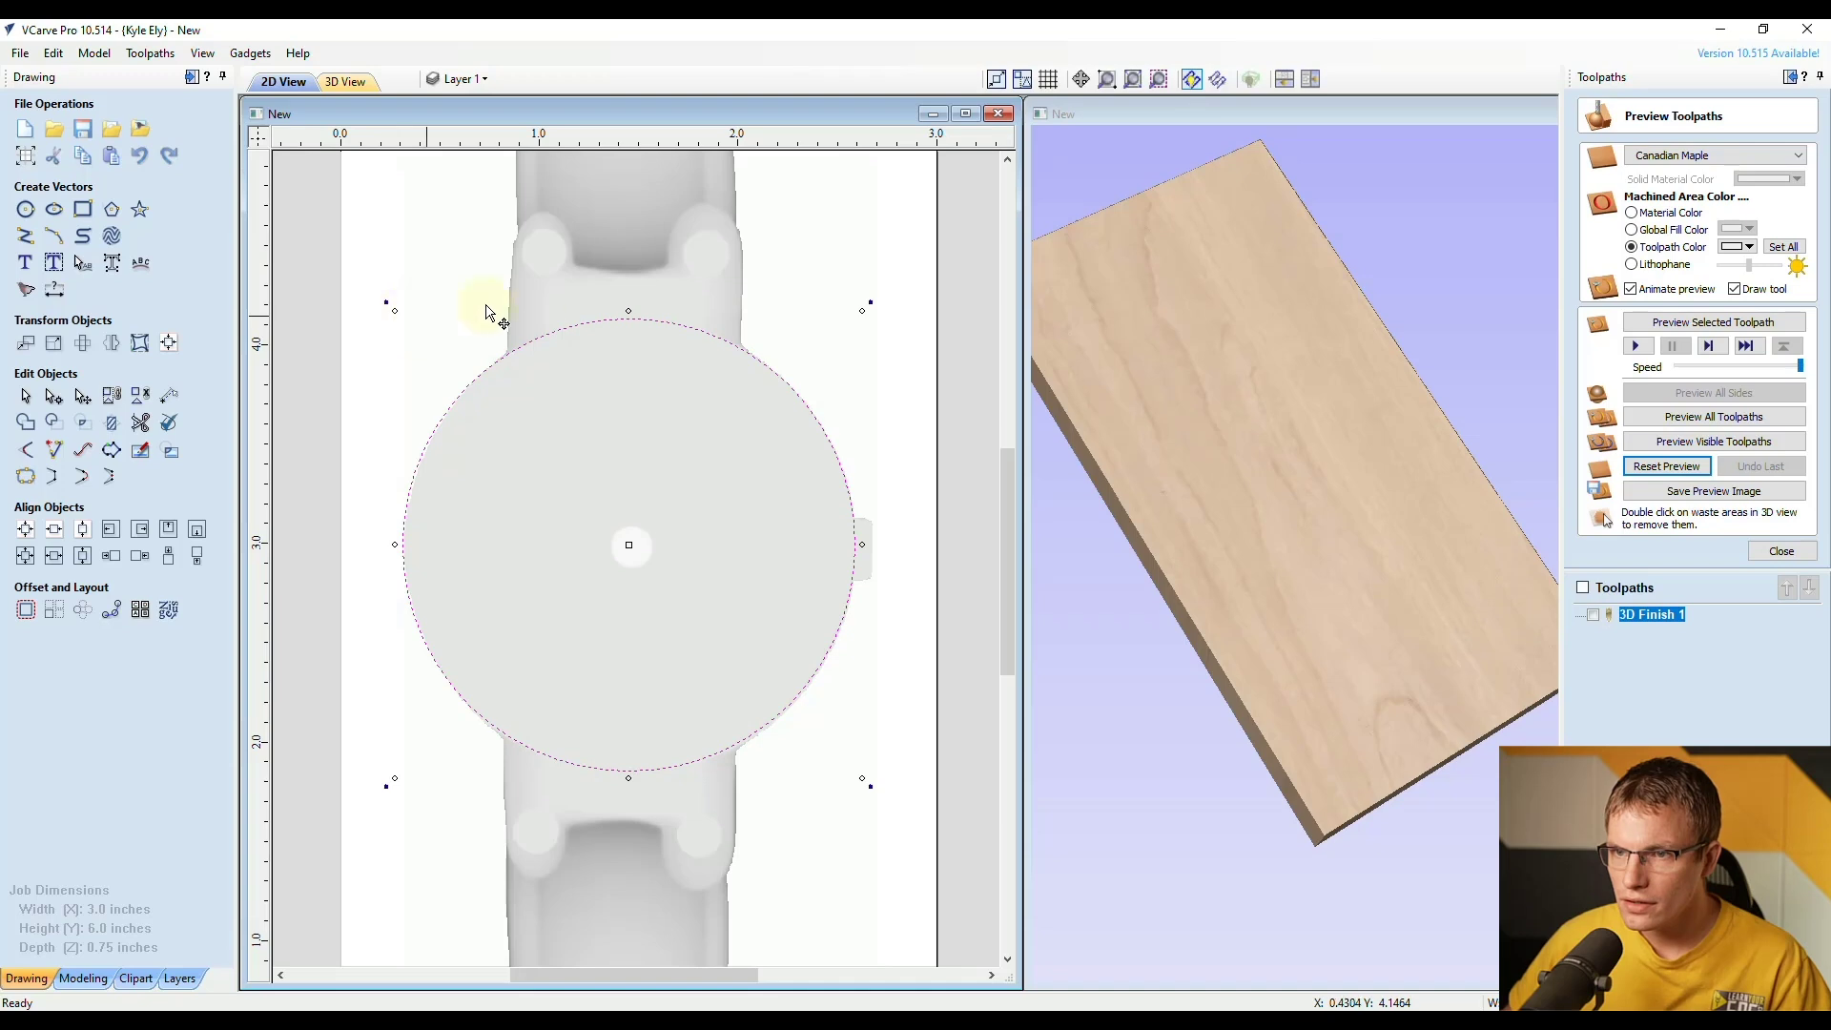
{"action": "key", "text": "Right"}
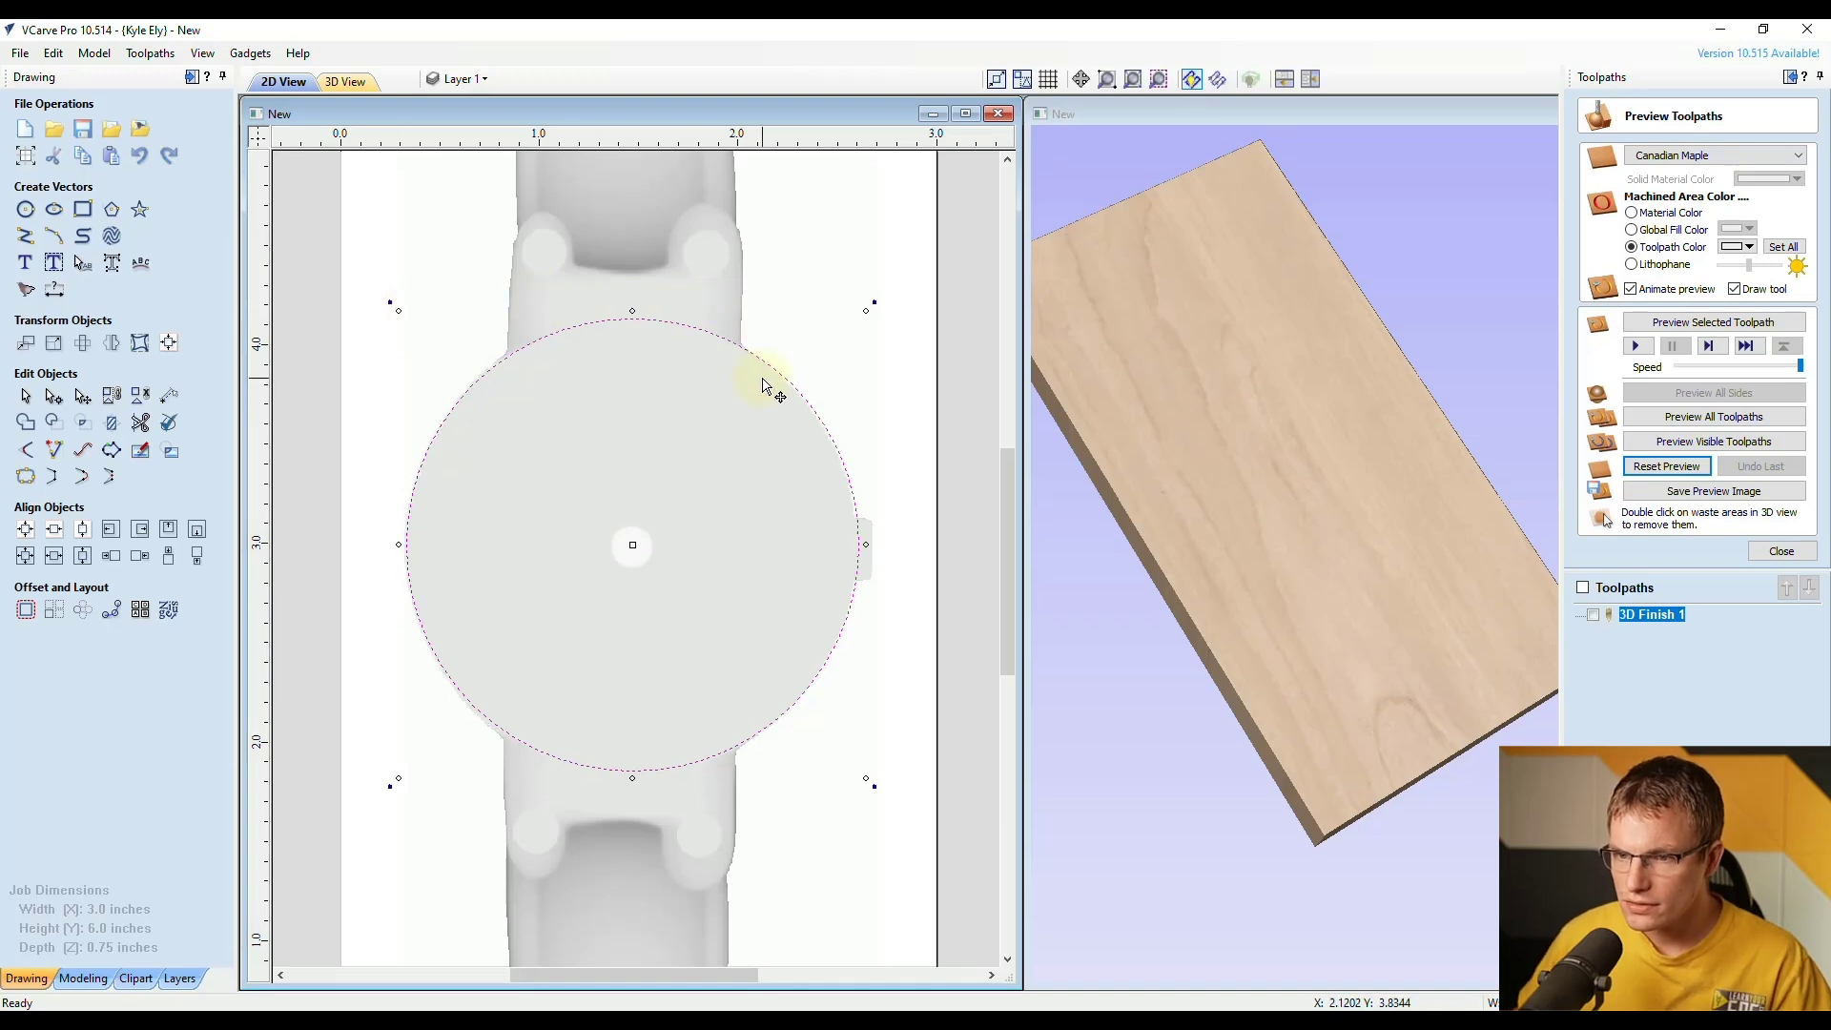
{"action": "key", "text": "Left"}
{"action": "key", "text": "Down"}
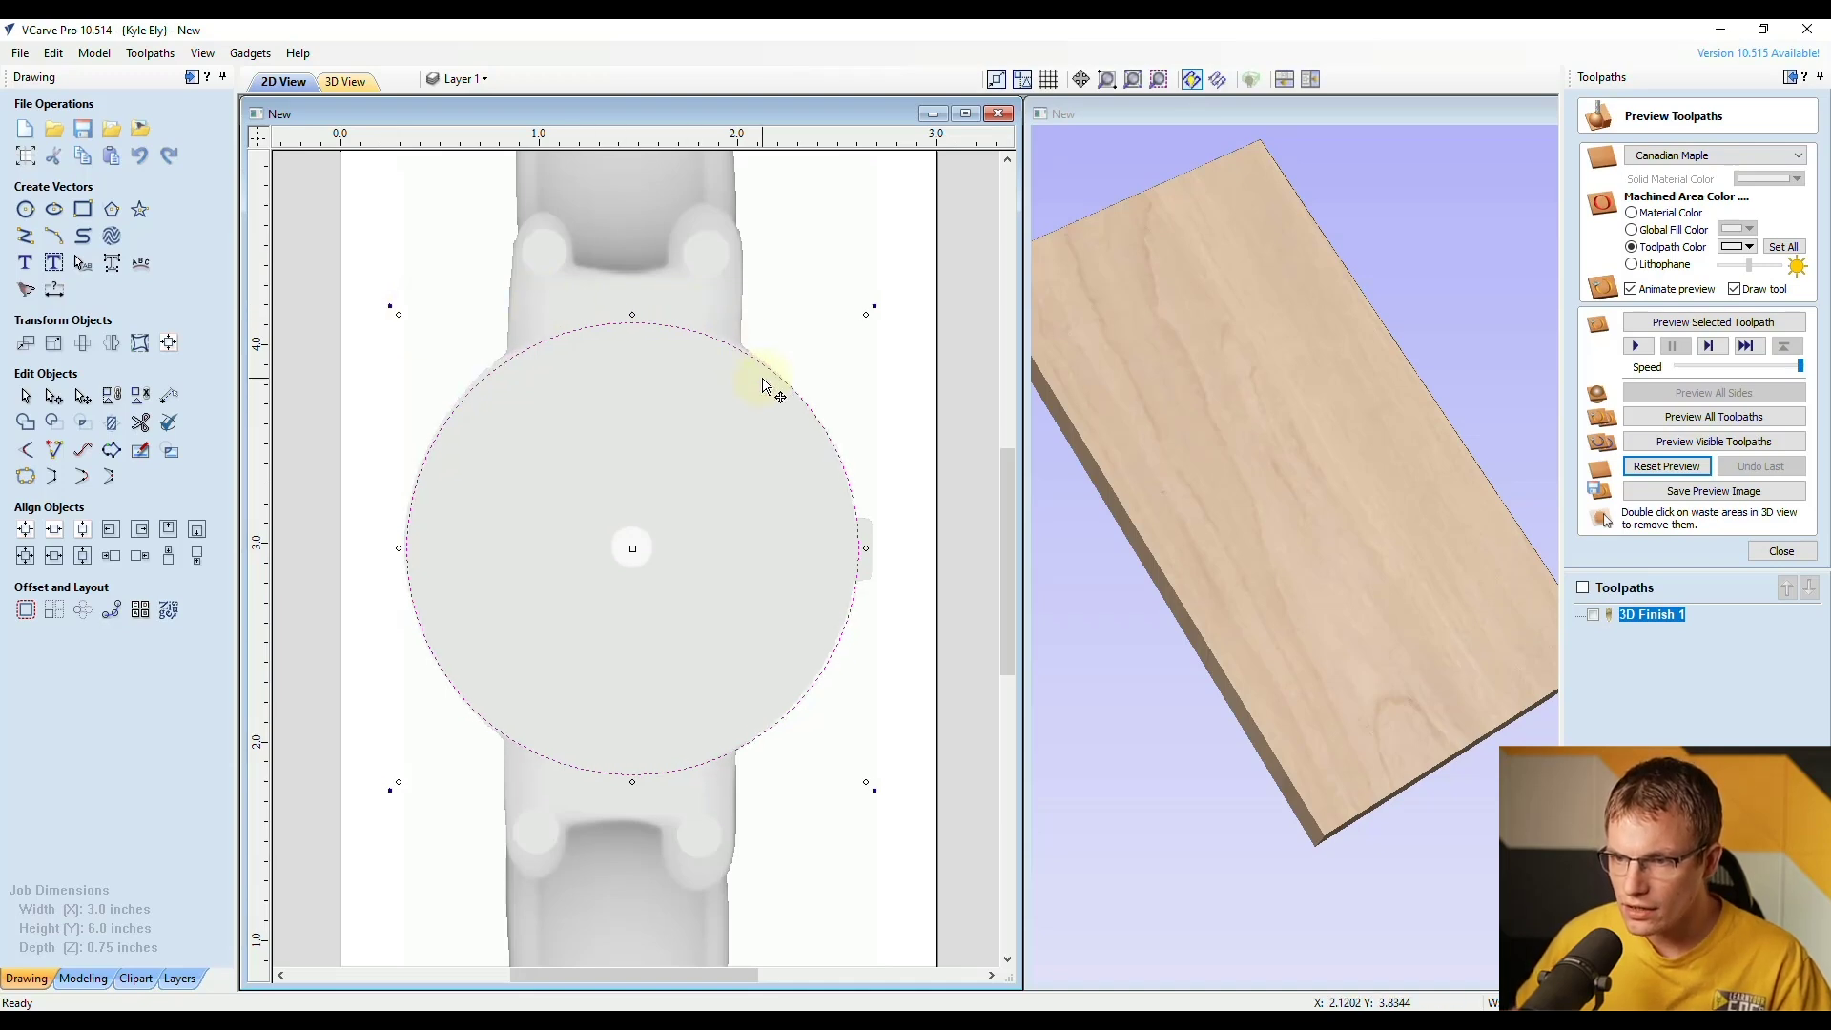
{"action": "left_click", "coordinate": [834, 277]}
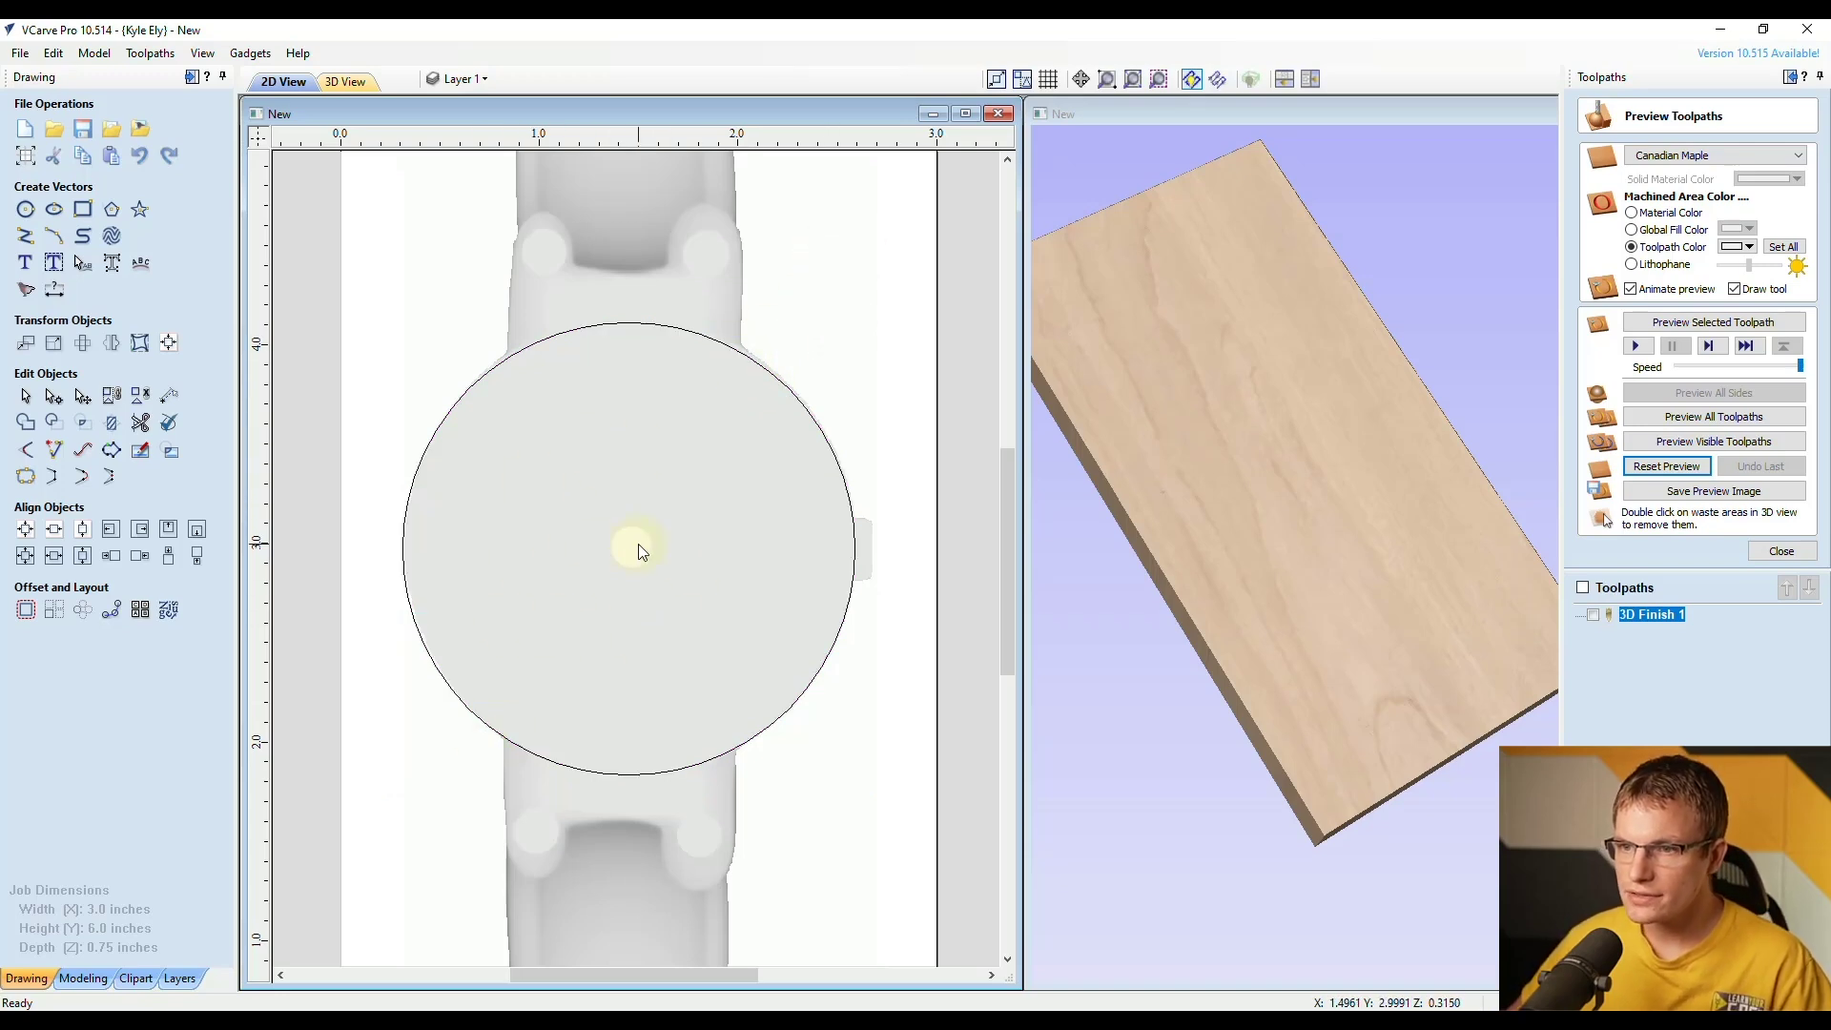
Step: Fade the watch relief to pale and reopen 3D Finish 1 for editing
{"action": "left_click", "coordinate": [643, 459]}
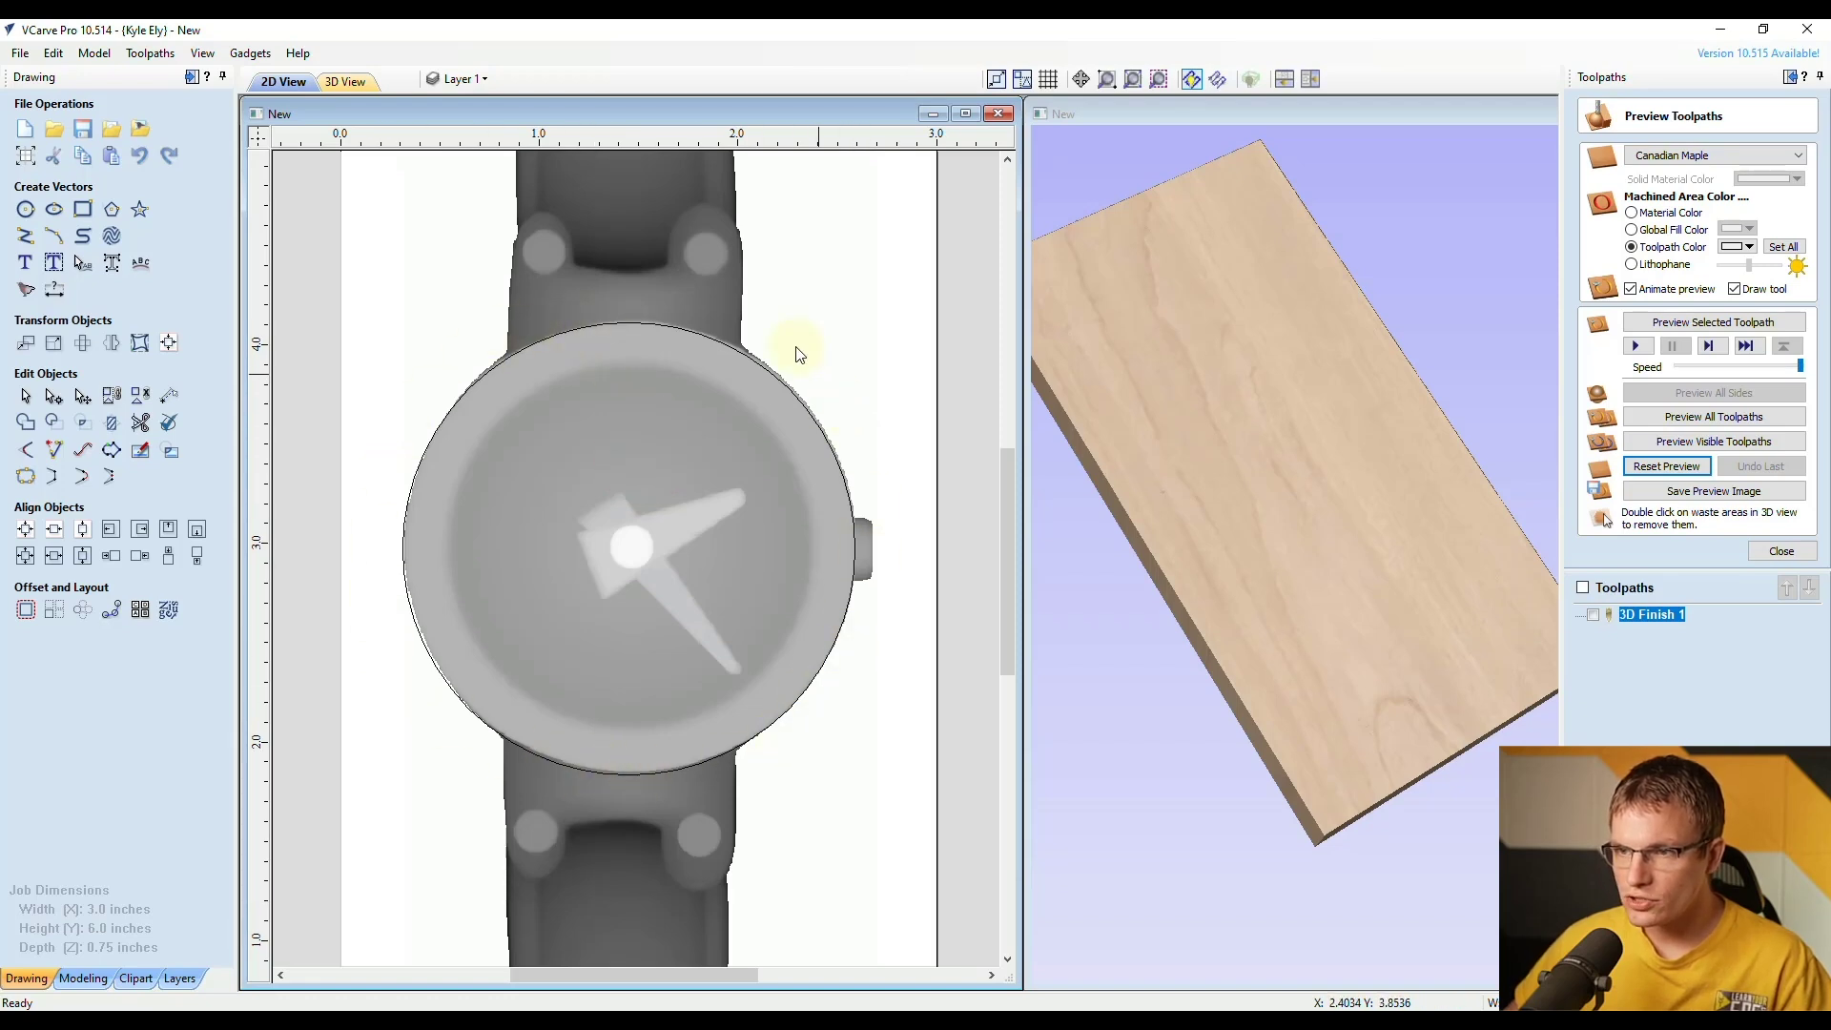
{"action": "left_click", "coordinate": [868, 353]}
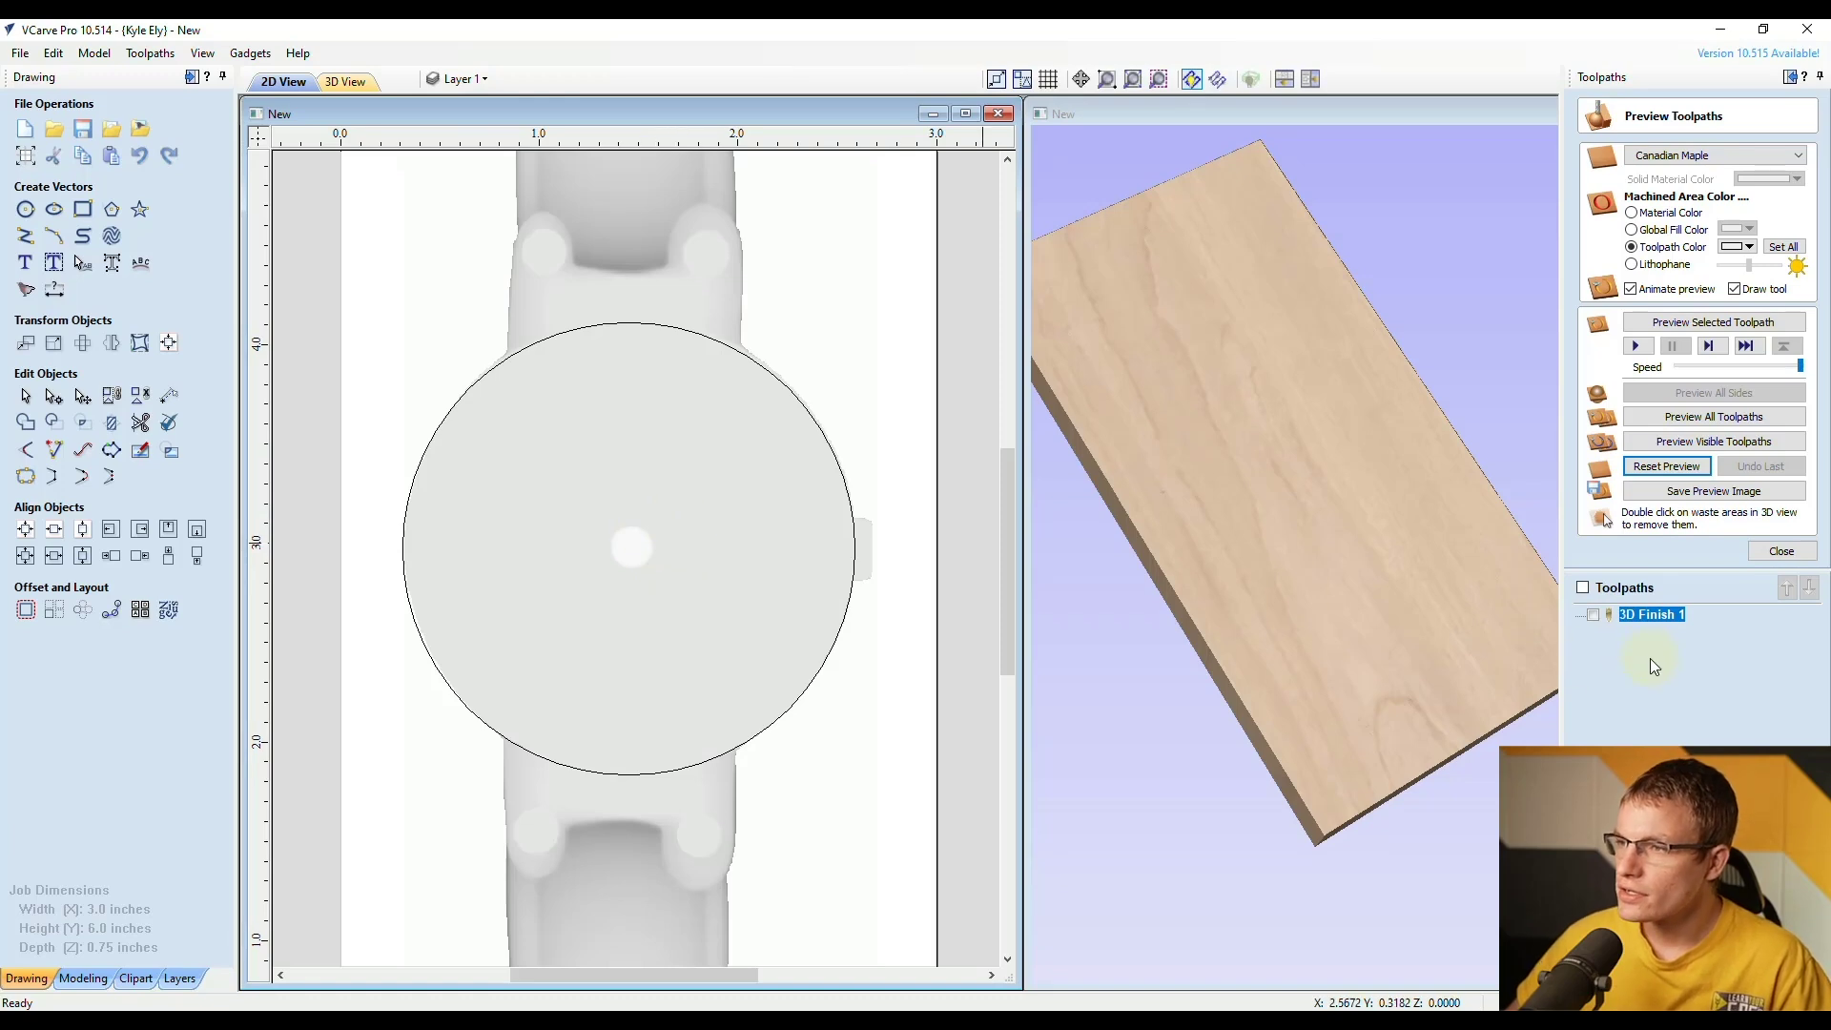
{"action": "mouse_move", "coordinate": [1636, 615]}
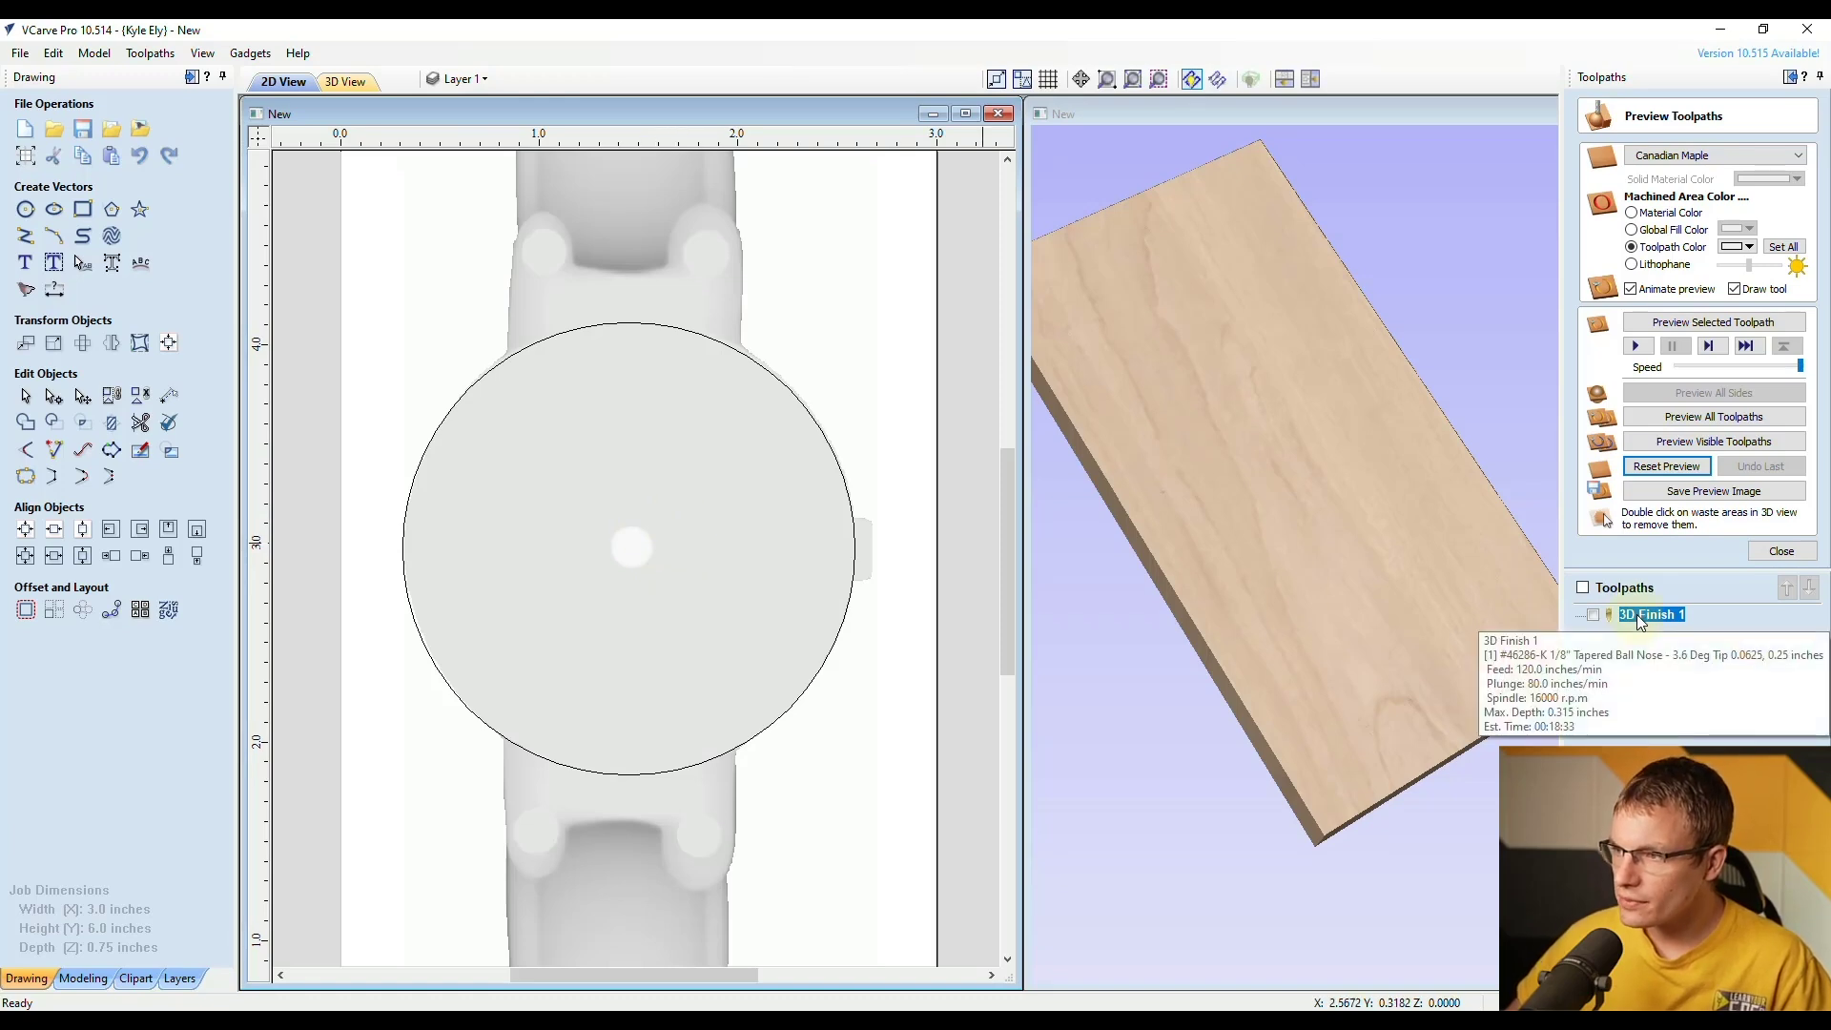
{"action": "double_click", "coordinate": [1636, 614]}
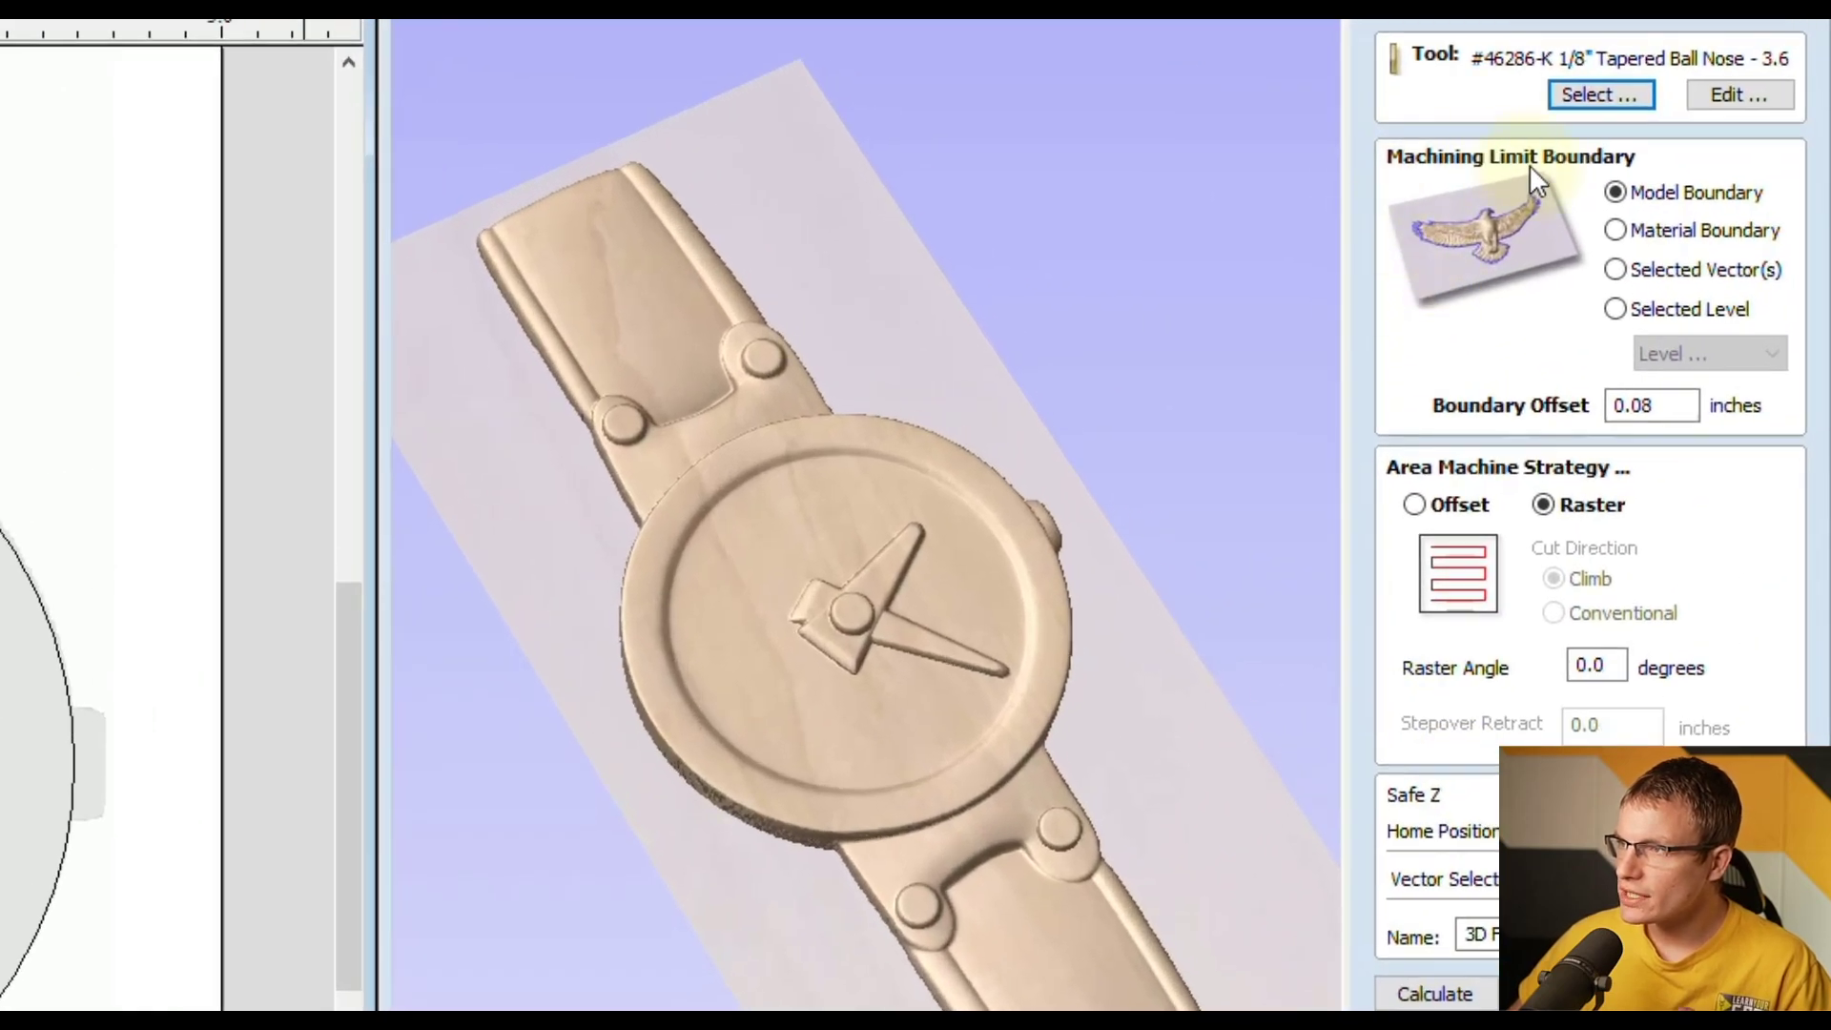
Step: Restrict 3D Finish 1 to the selected watch-face circle and recalculate it
{"action": "left_click", "coordinate": [1614, 270]}
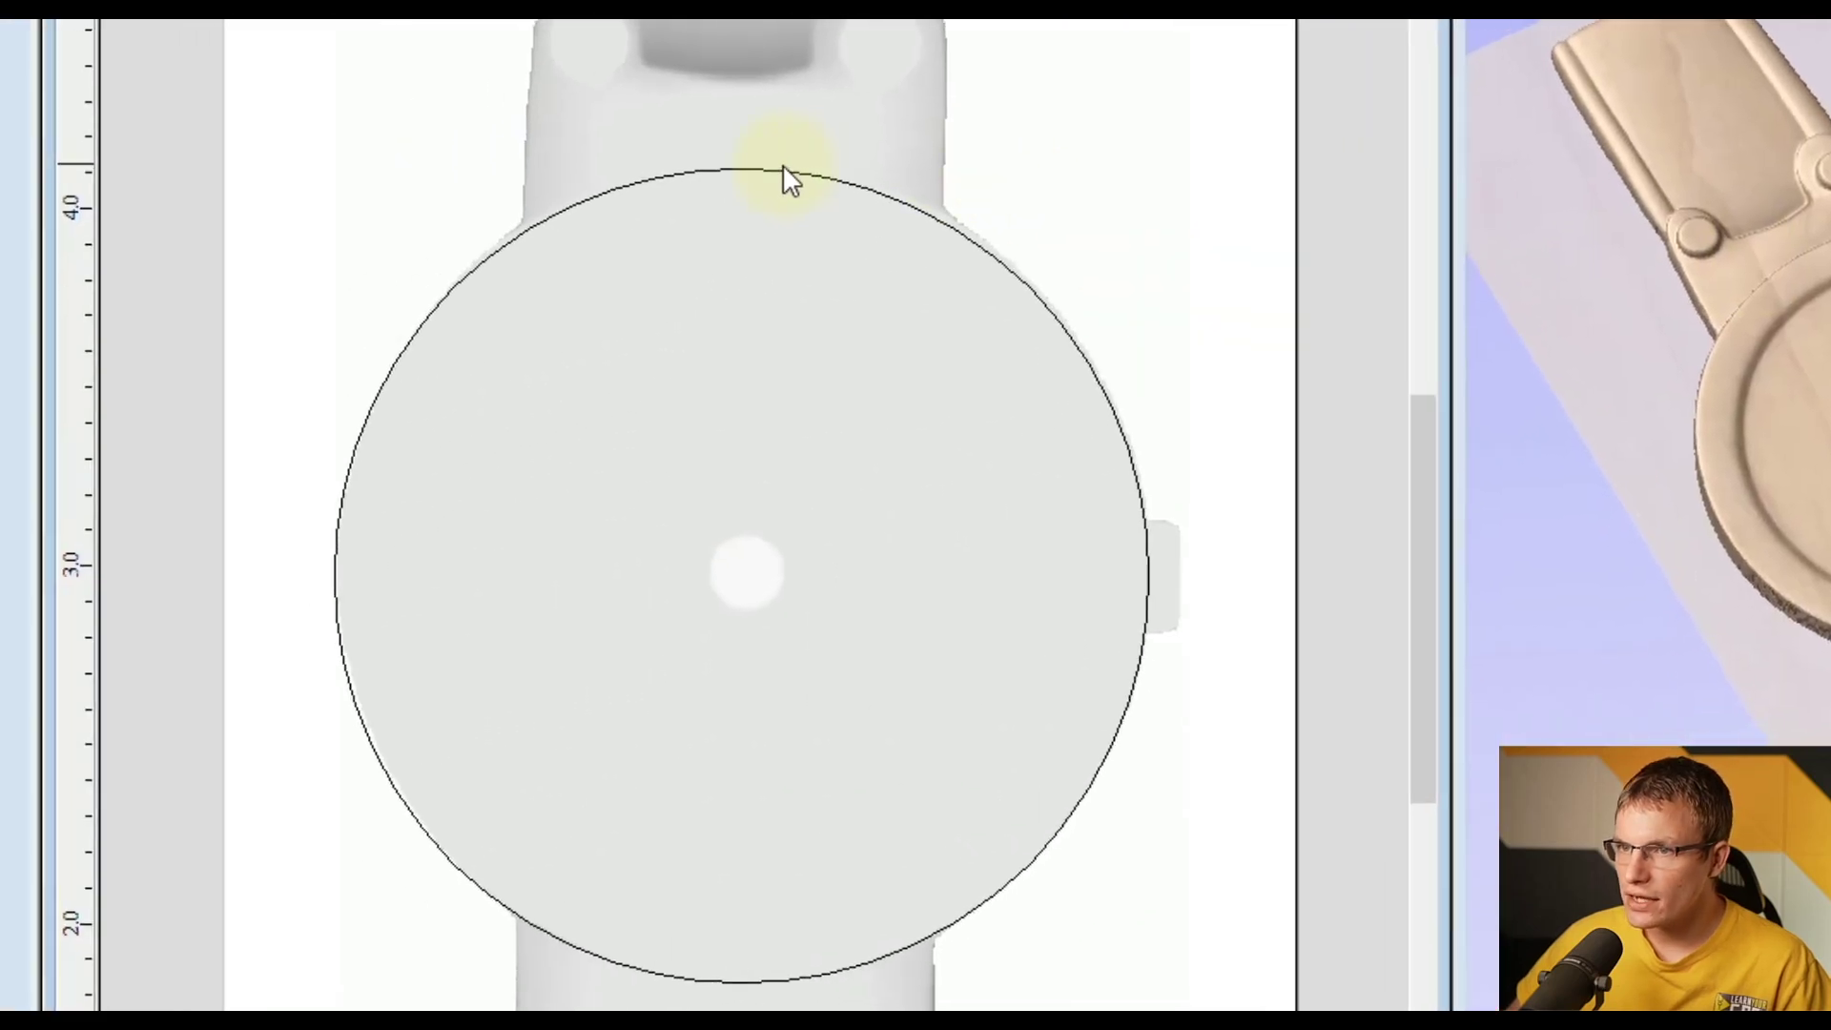
{"action": "left_click", "coordinate": [776, 171]}
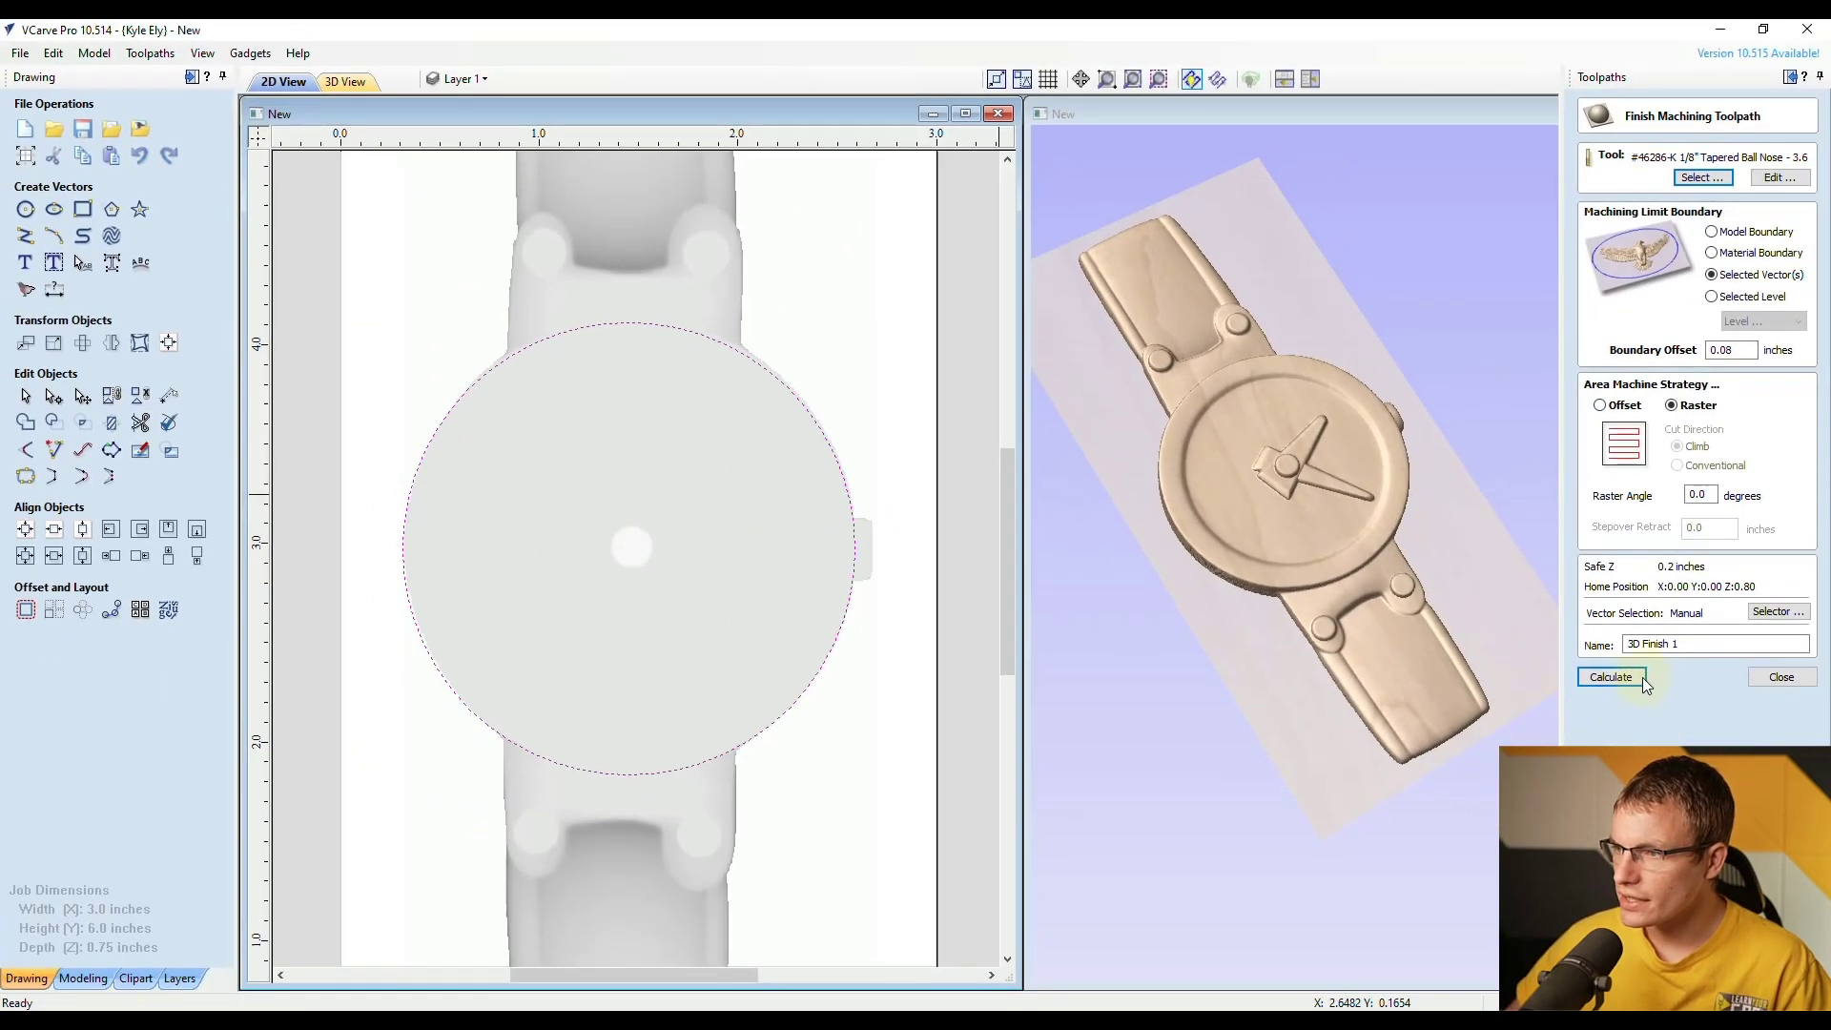
{"action": "left_click", "coordinate": [1625, 679]}
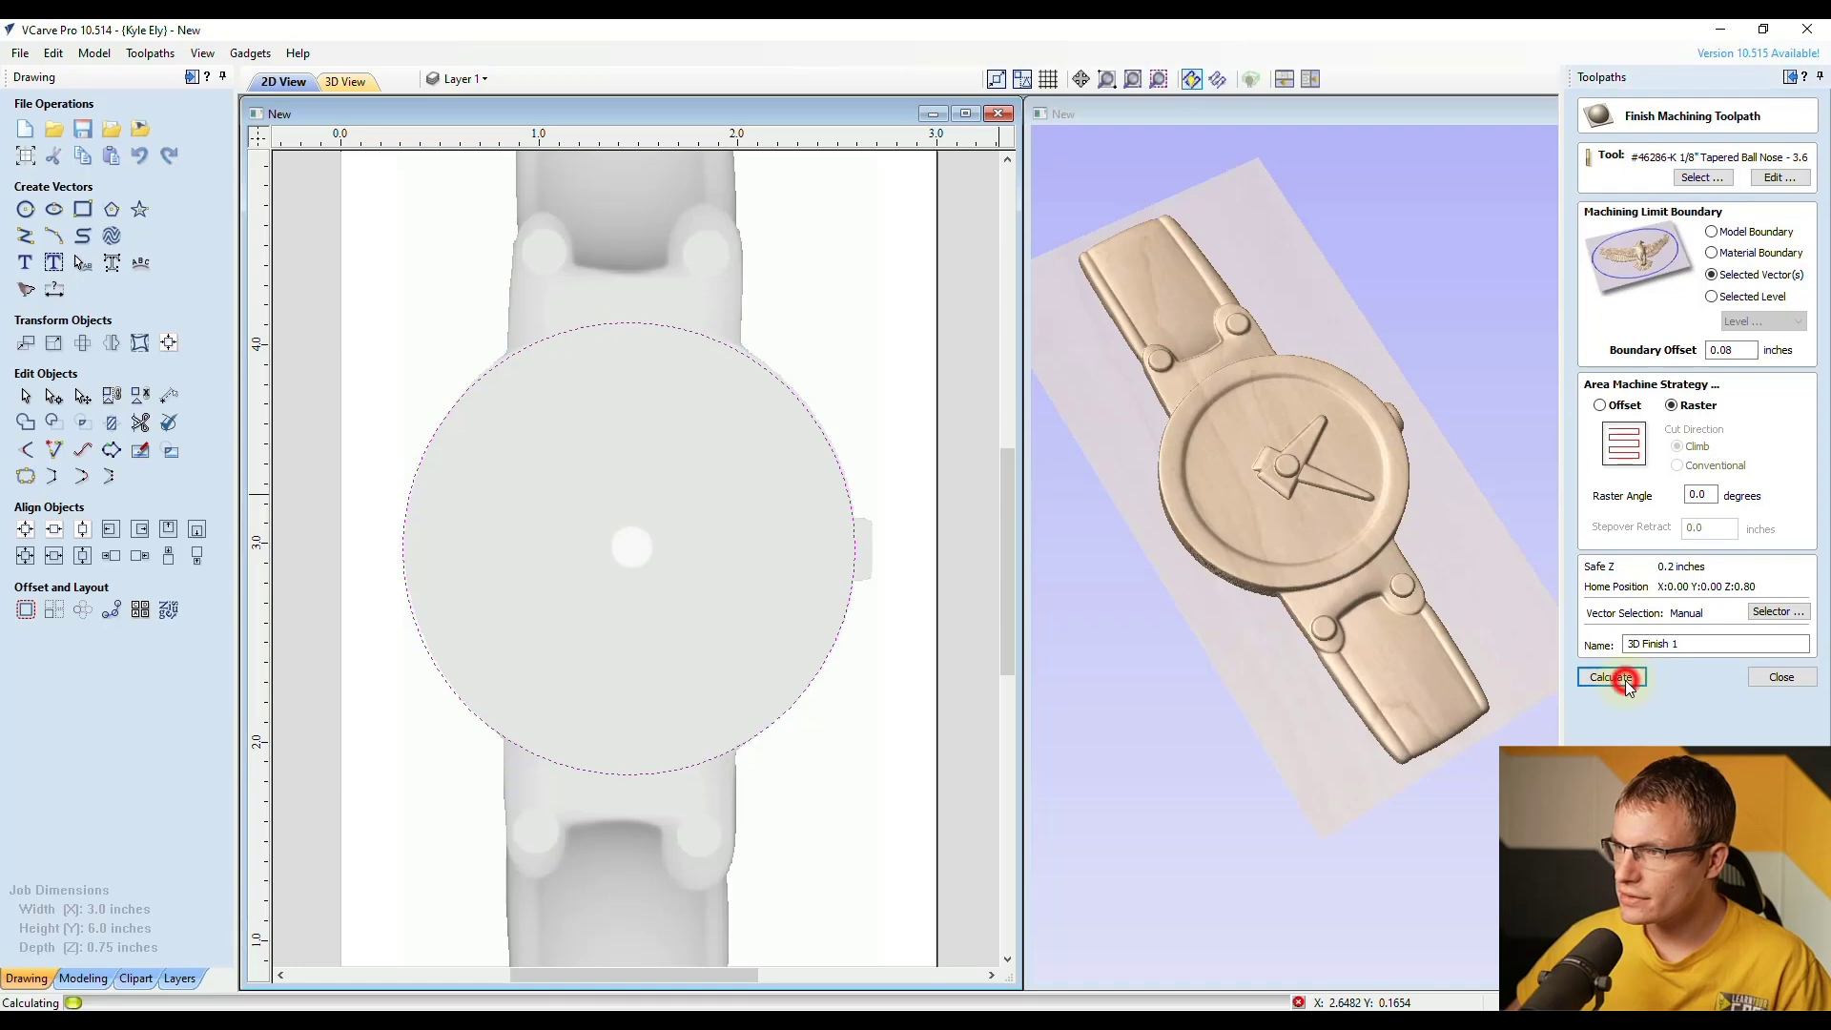
Step: Simulate the toolpath and orbit the board to inspect the carved watch face
{"action": "mouse_move", "coordinate": [1341, 599]}
{"action": "left_mouse_down"}
{"action": "mouse_move", "coordinate": [1135, 638]}
{"action": "mouse_move", "coordinate": [1349, 585]}
{"action": "mouse_move", "coordinate": [1335, 621]}
{"action": "mouse_move", "coordinate": [1363, 606]}
{"action": "left_mouse_up"}
{"action": "left_click", "coordinate": [1693, 325]}
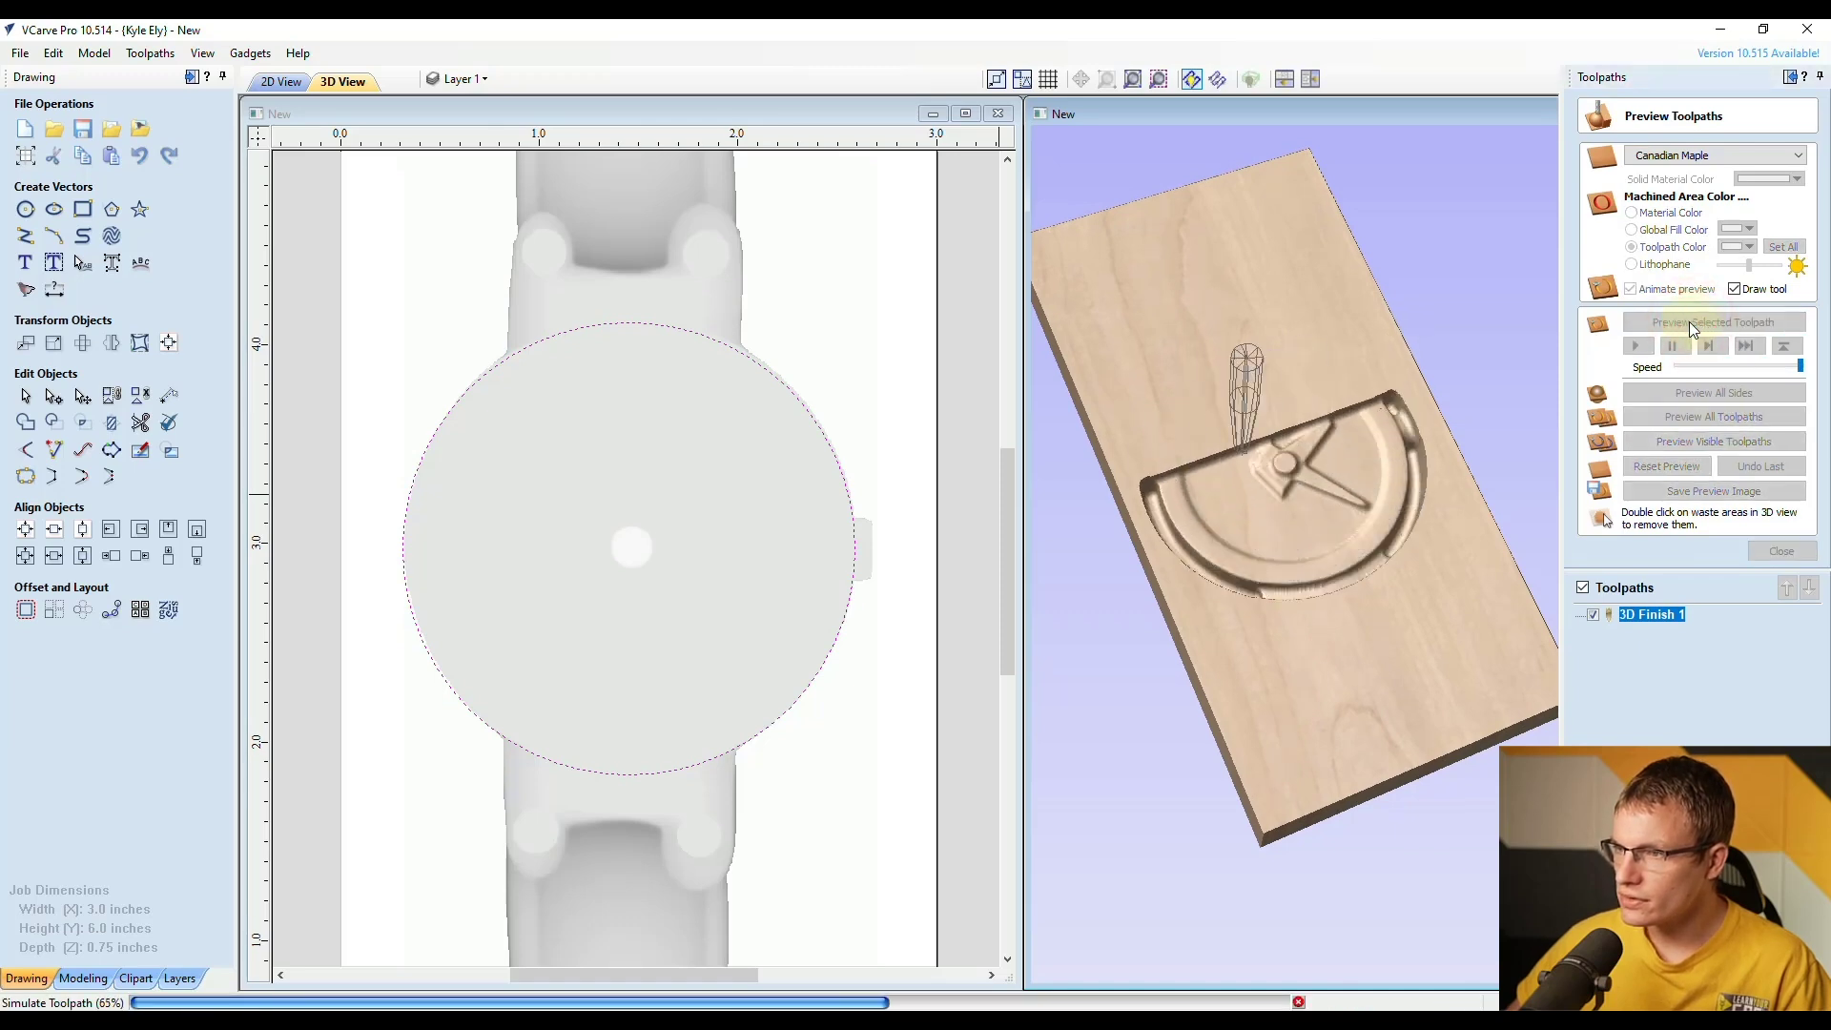
{"action": "left_click_drag", "start_coordinate": [1433, 564], "coordinate": [1430, 651]}
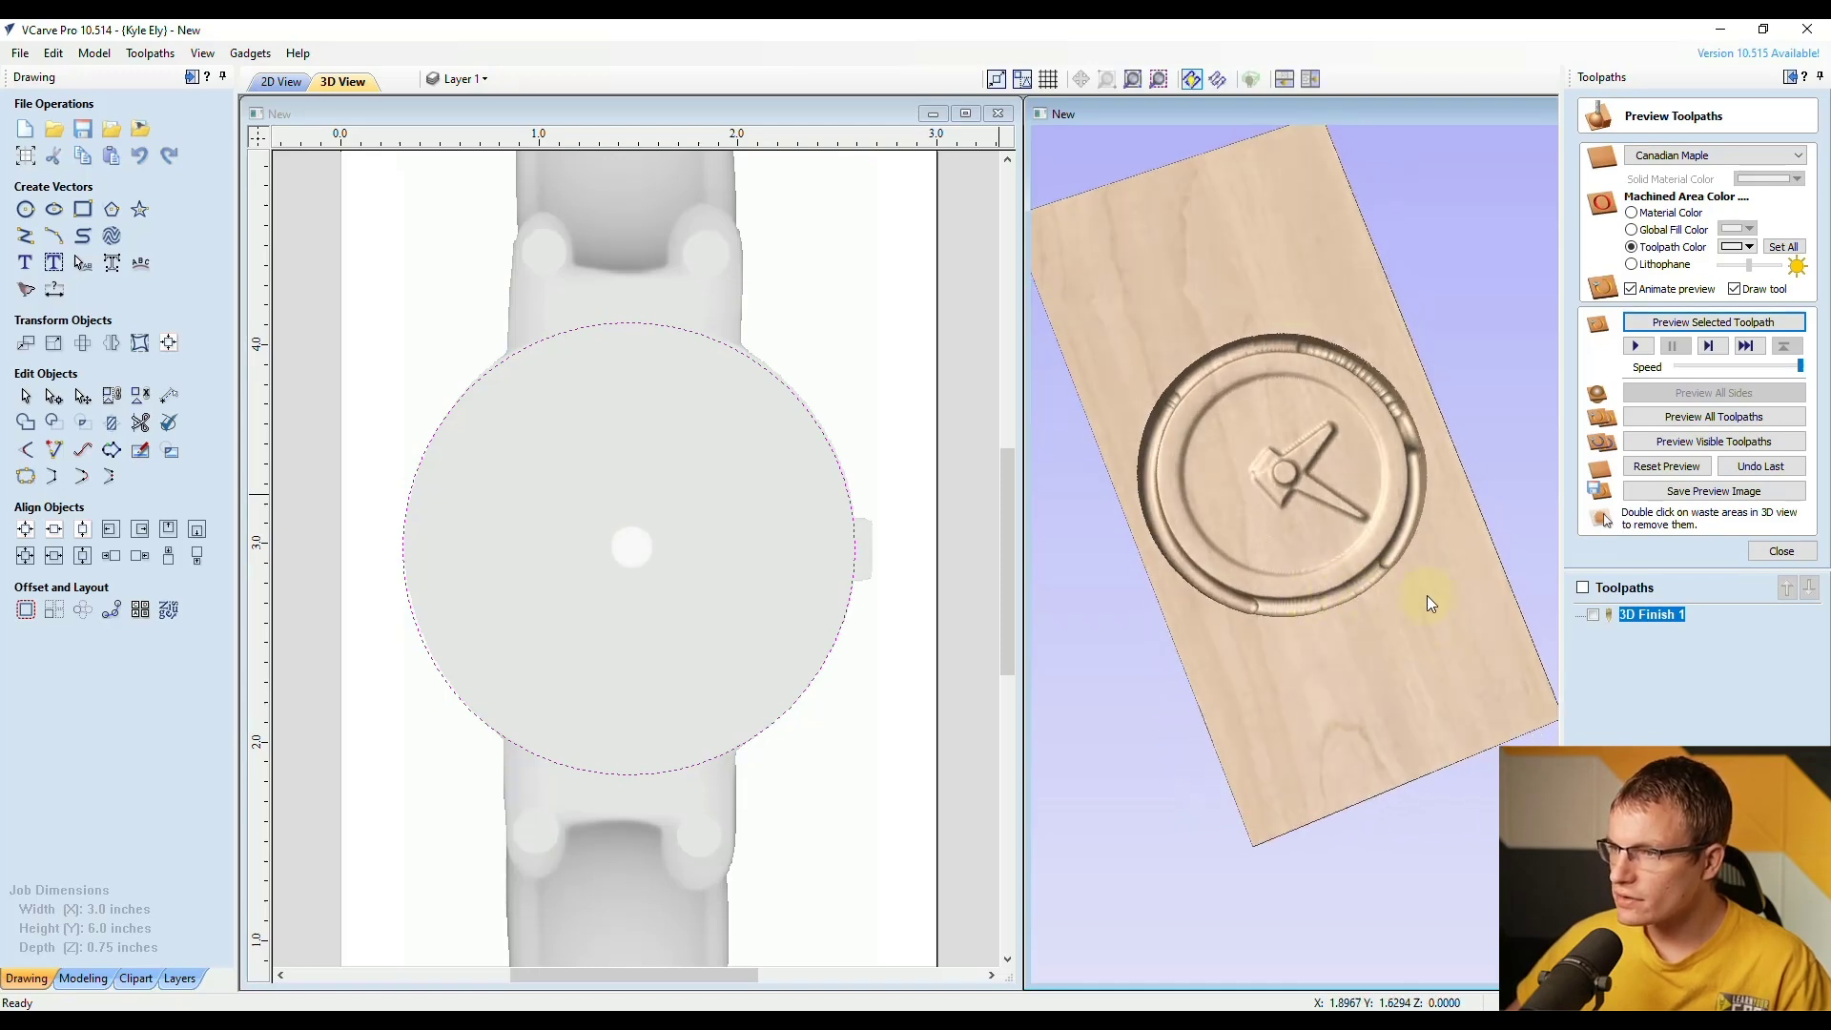
Step: Set 3D Finish 1's boundary offset to 0.0 and recalculate
{"action": "double_click", "coordinate": [1650, 615]}
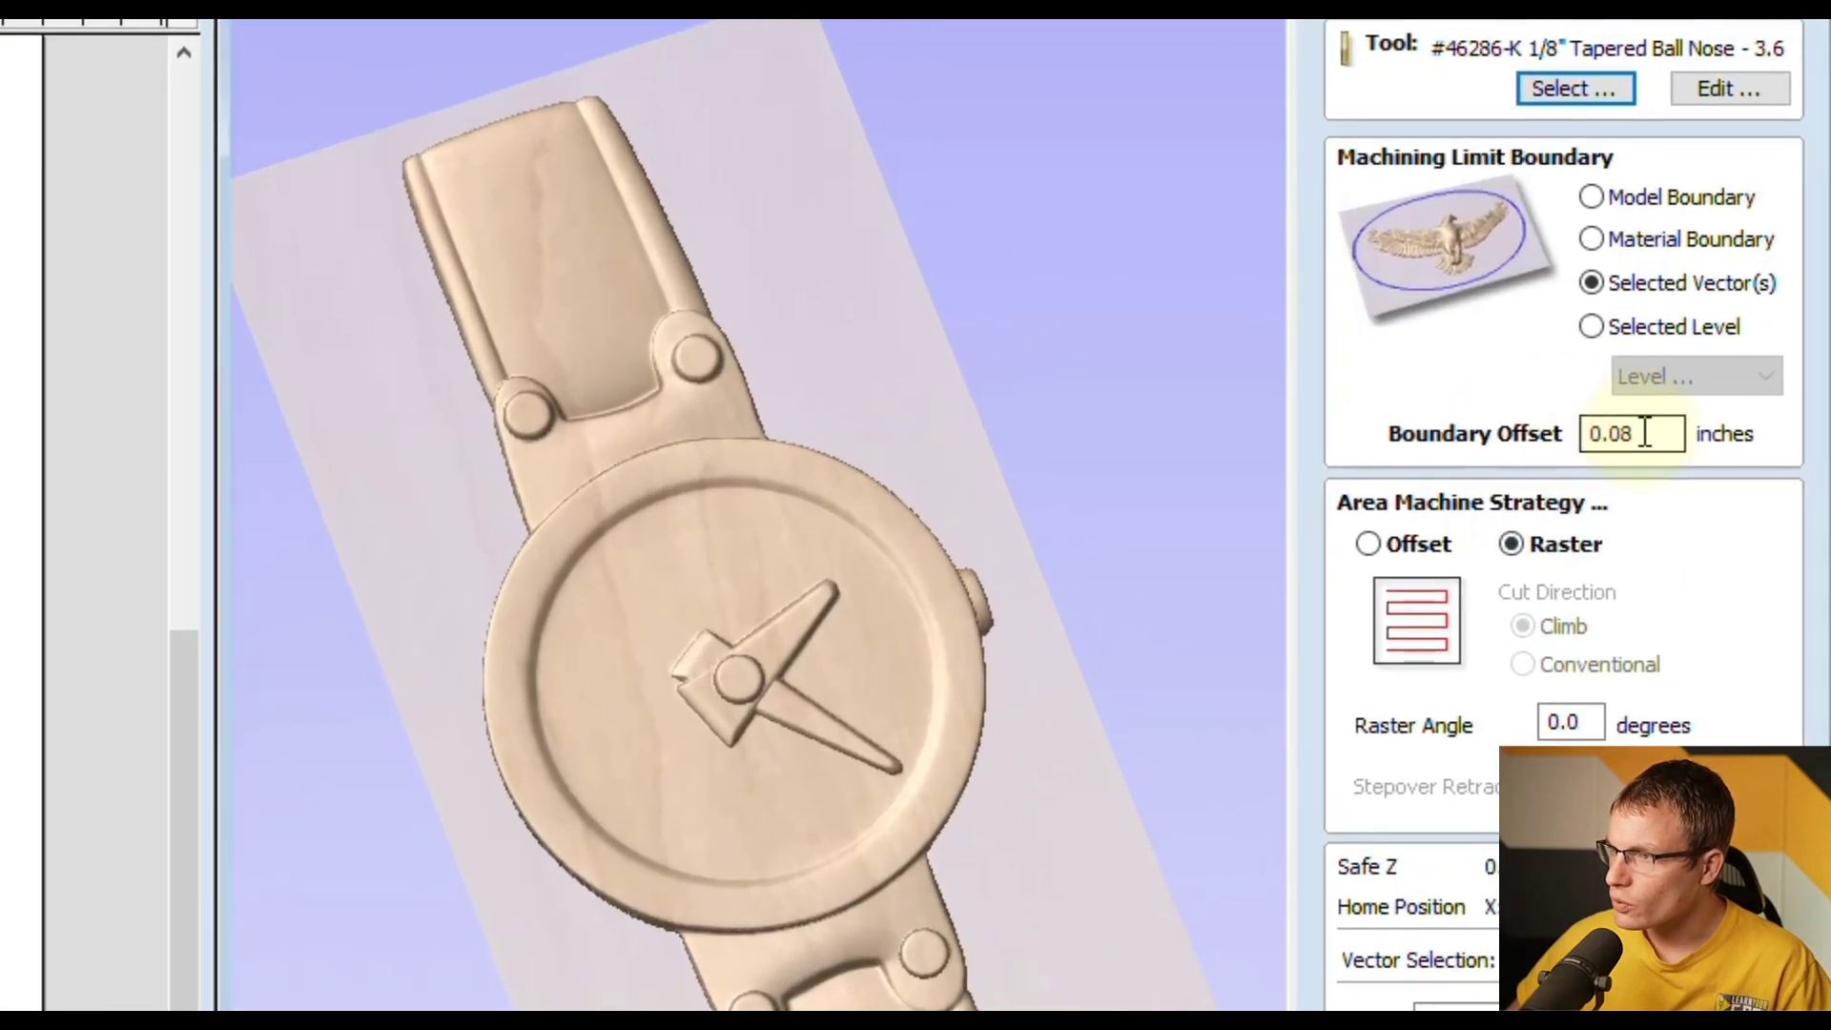
{"action": "left_click", "coordinate": [1643, 431]}
{"action": "key", "text": "BackSpace"}
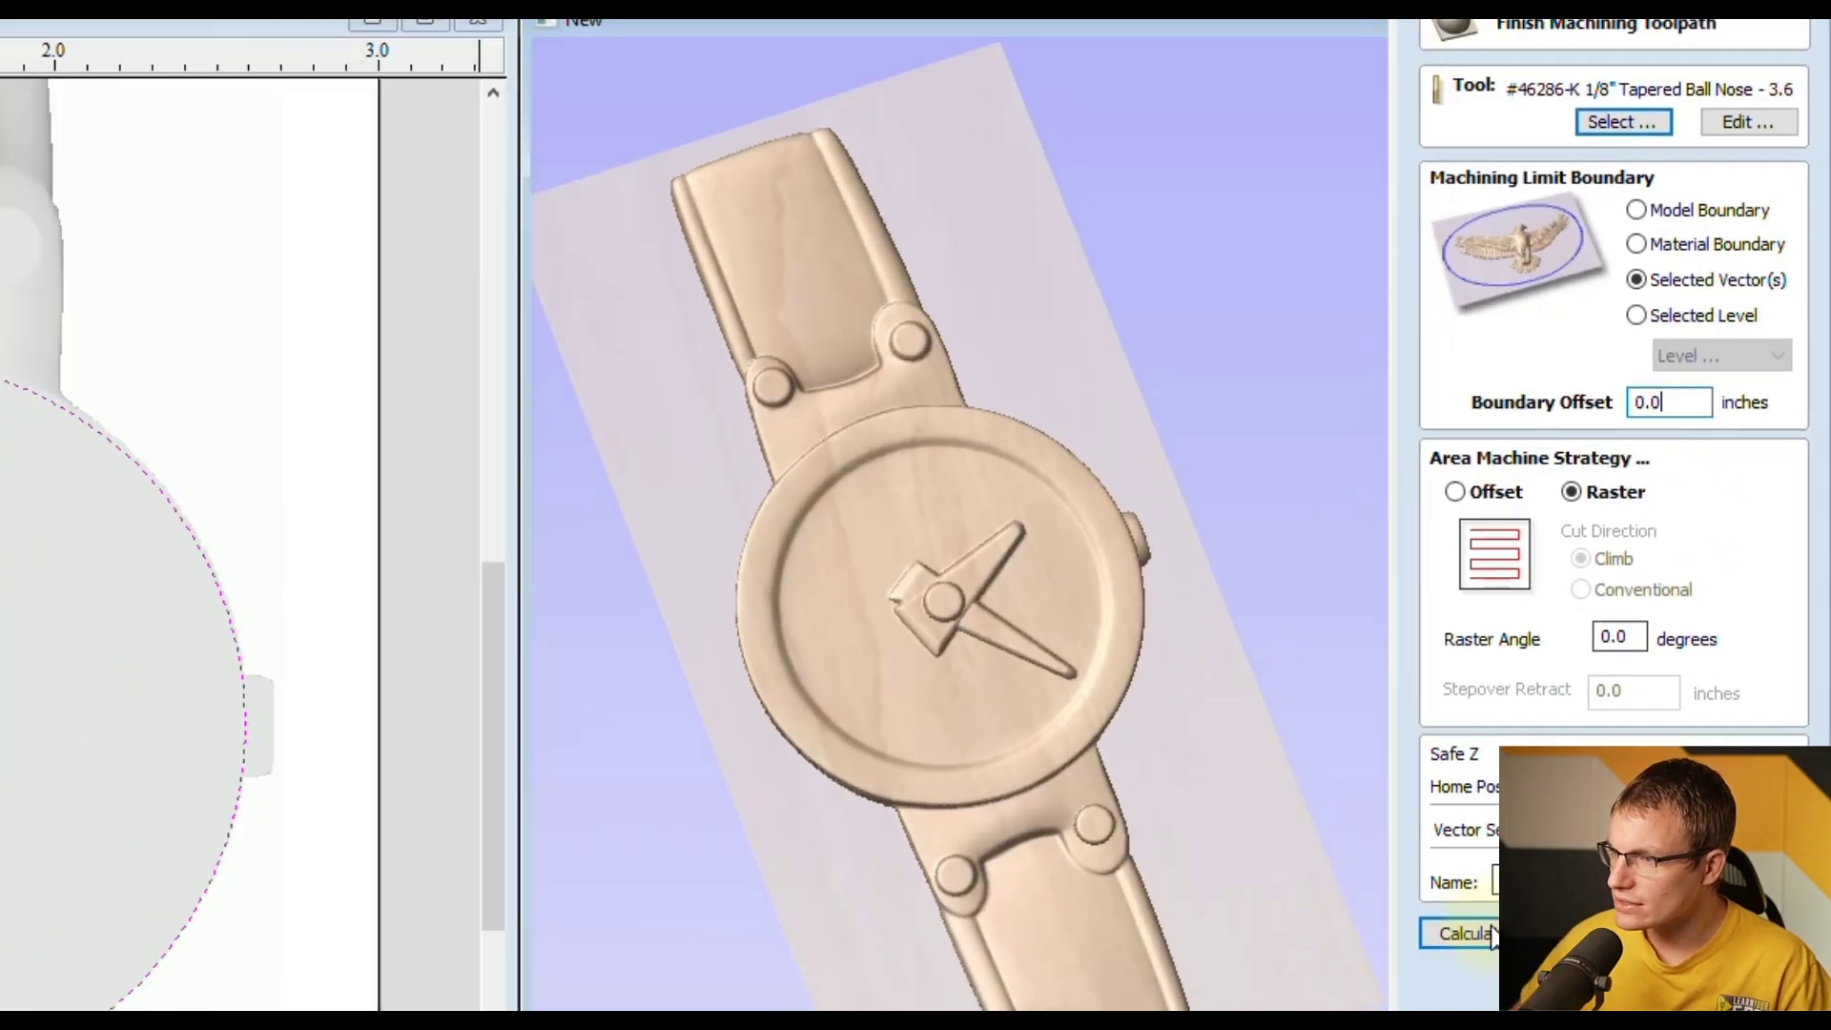
{"action": "left_click", "coordinate": [1493, 937]}
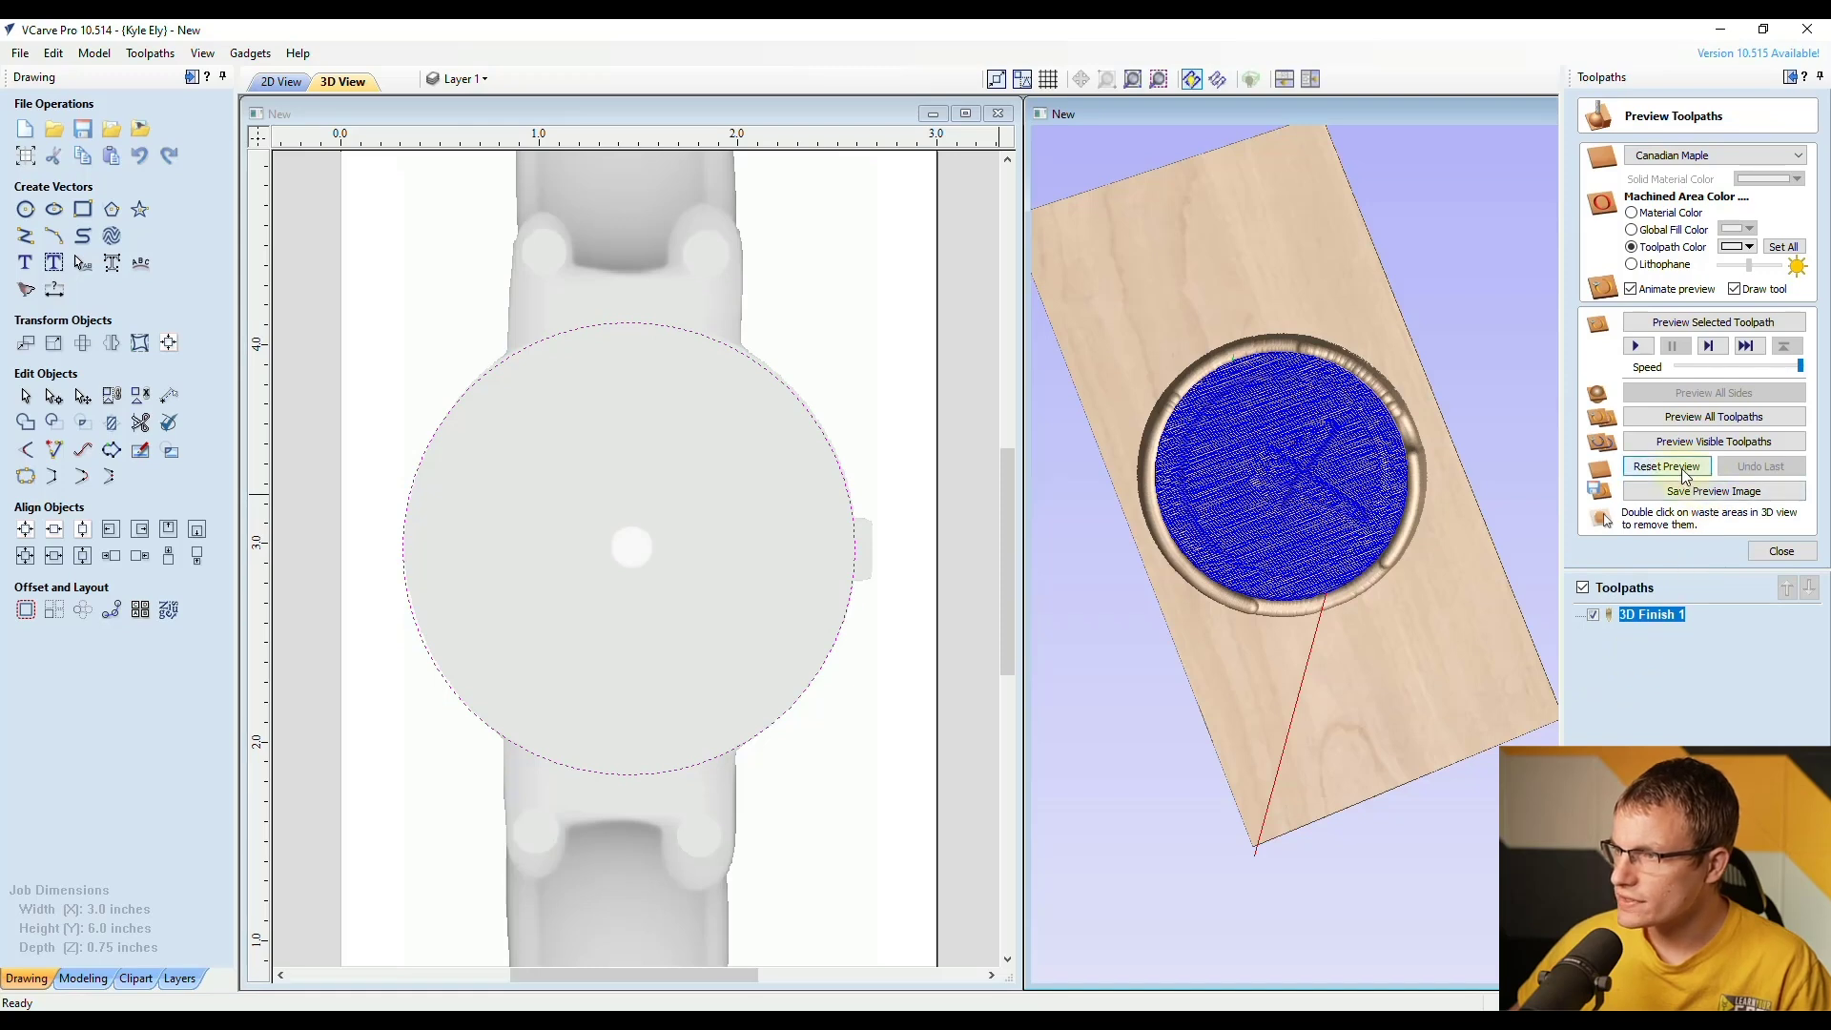
Step: Reset and rerun the carving preview, rotating the board to inspect the clock face
{"action": "left_click", "coordinate": [1685, 471]}
{"action": "left_click", "coordinate": [1671, 323]}
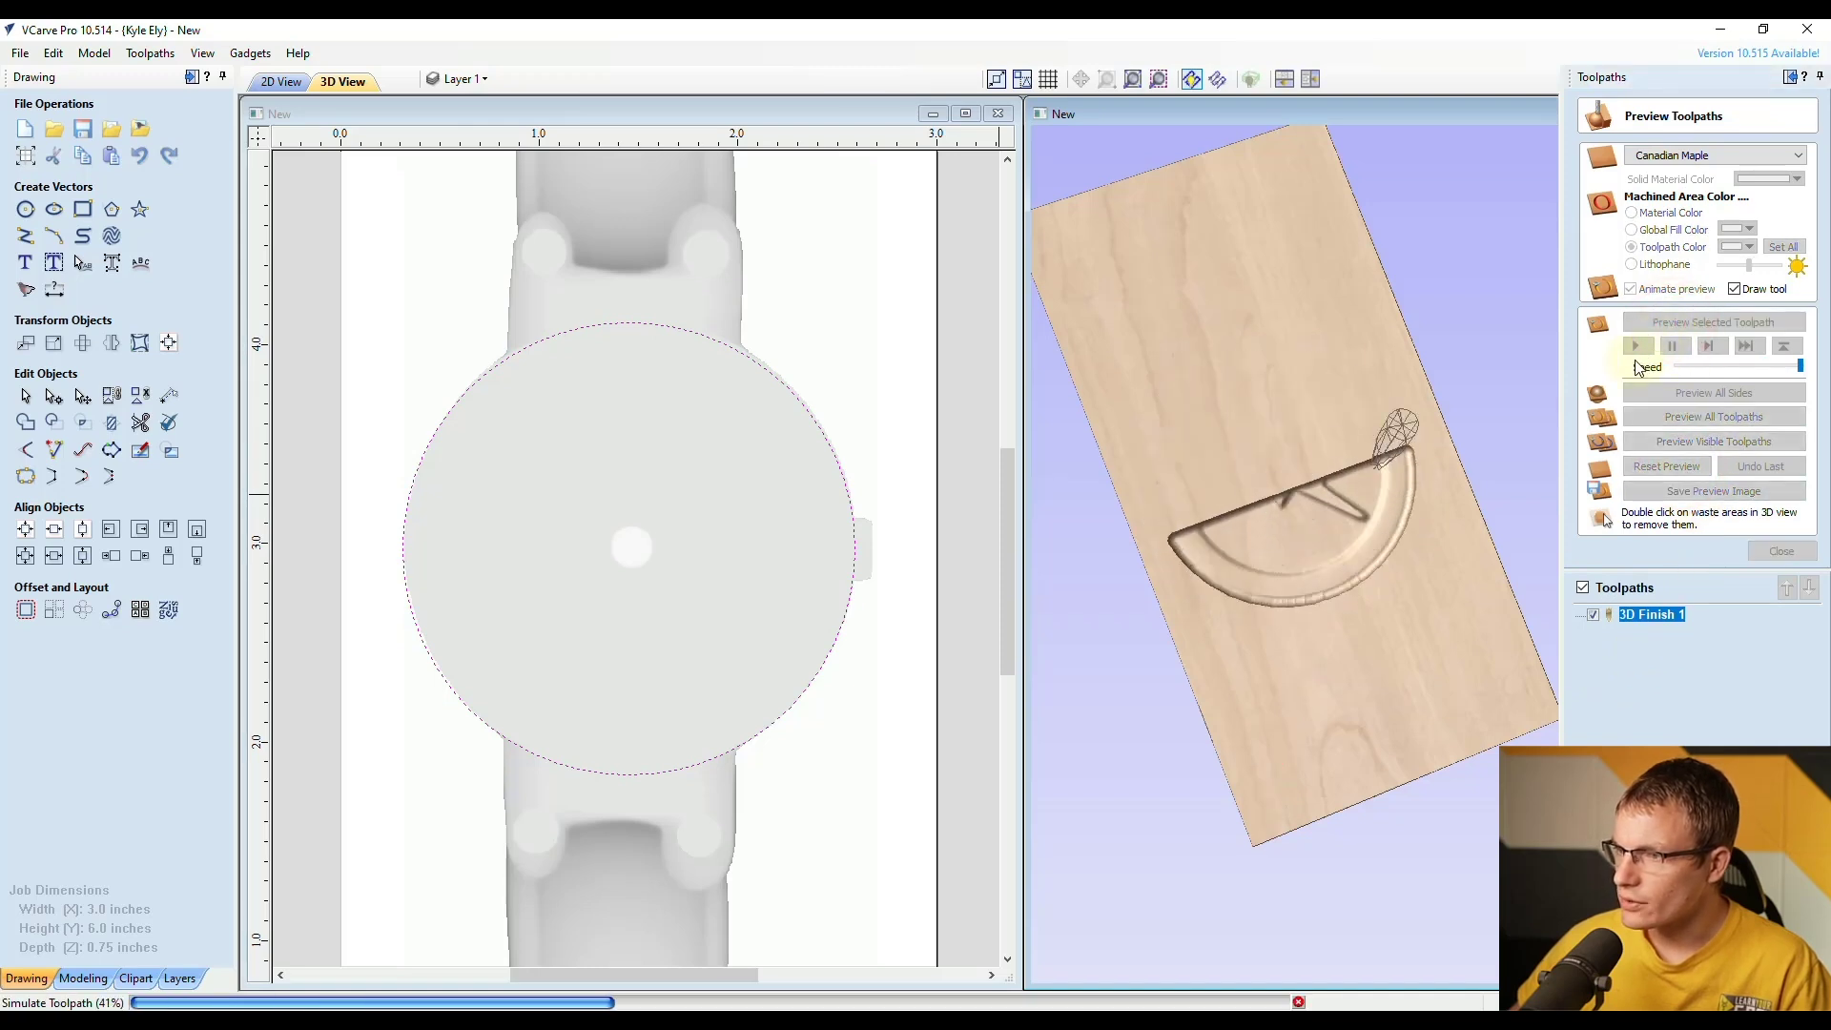
{"action": "left_click_drag", "start_coordinate": [1250, 584], "coordinate": [1341, 403]}
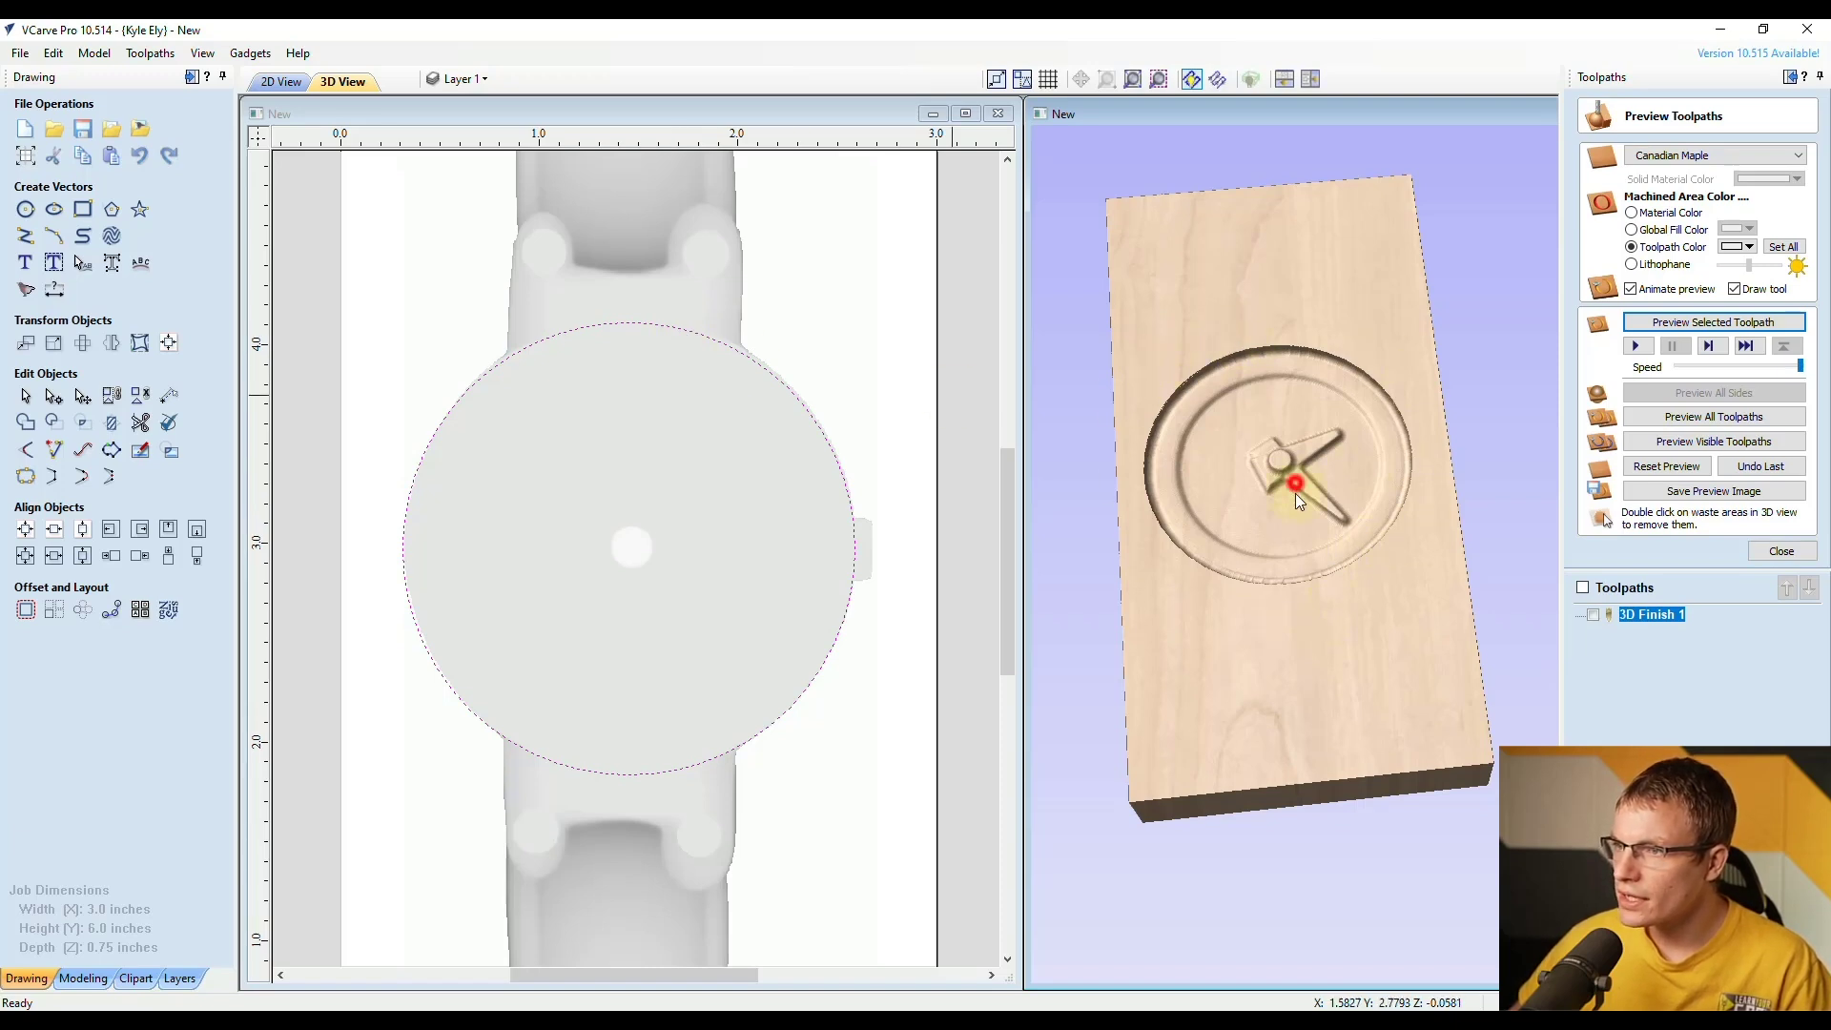
{"action": "left_click_drag", "start_coordinate": [1296, 491], "coordinate": [1302, 614]}
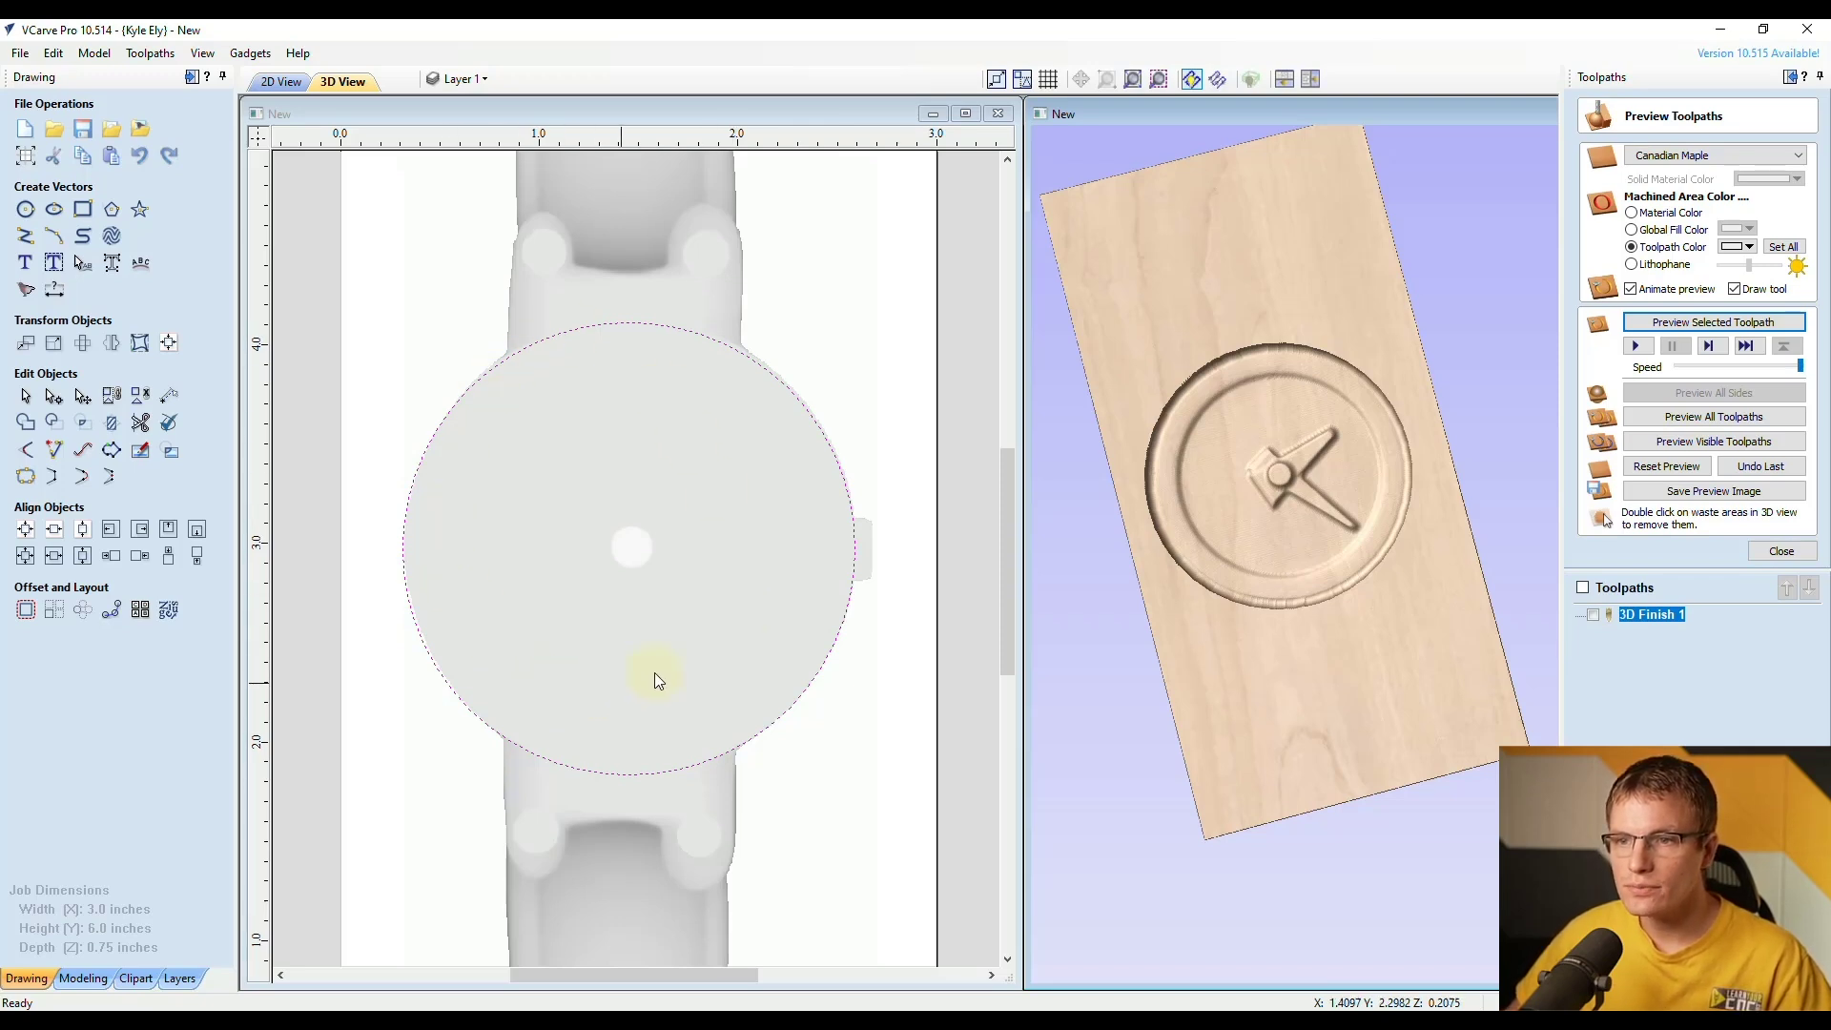
Step: Clear the simulated carving and close the toolpath preview
{"action": "scroll", "coordinate": [806, 563], "scroll_direction": "down", "scroll_amount": 2}
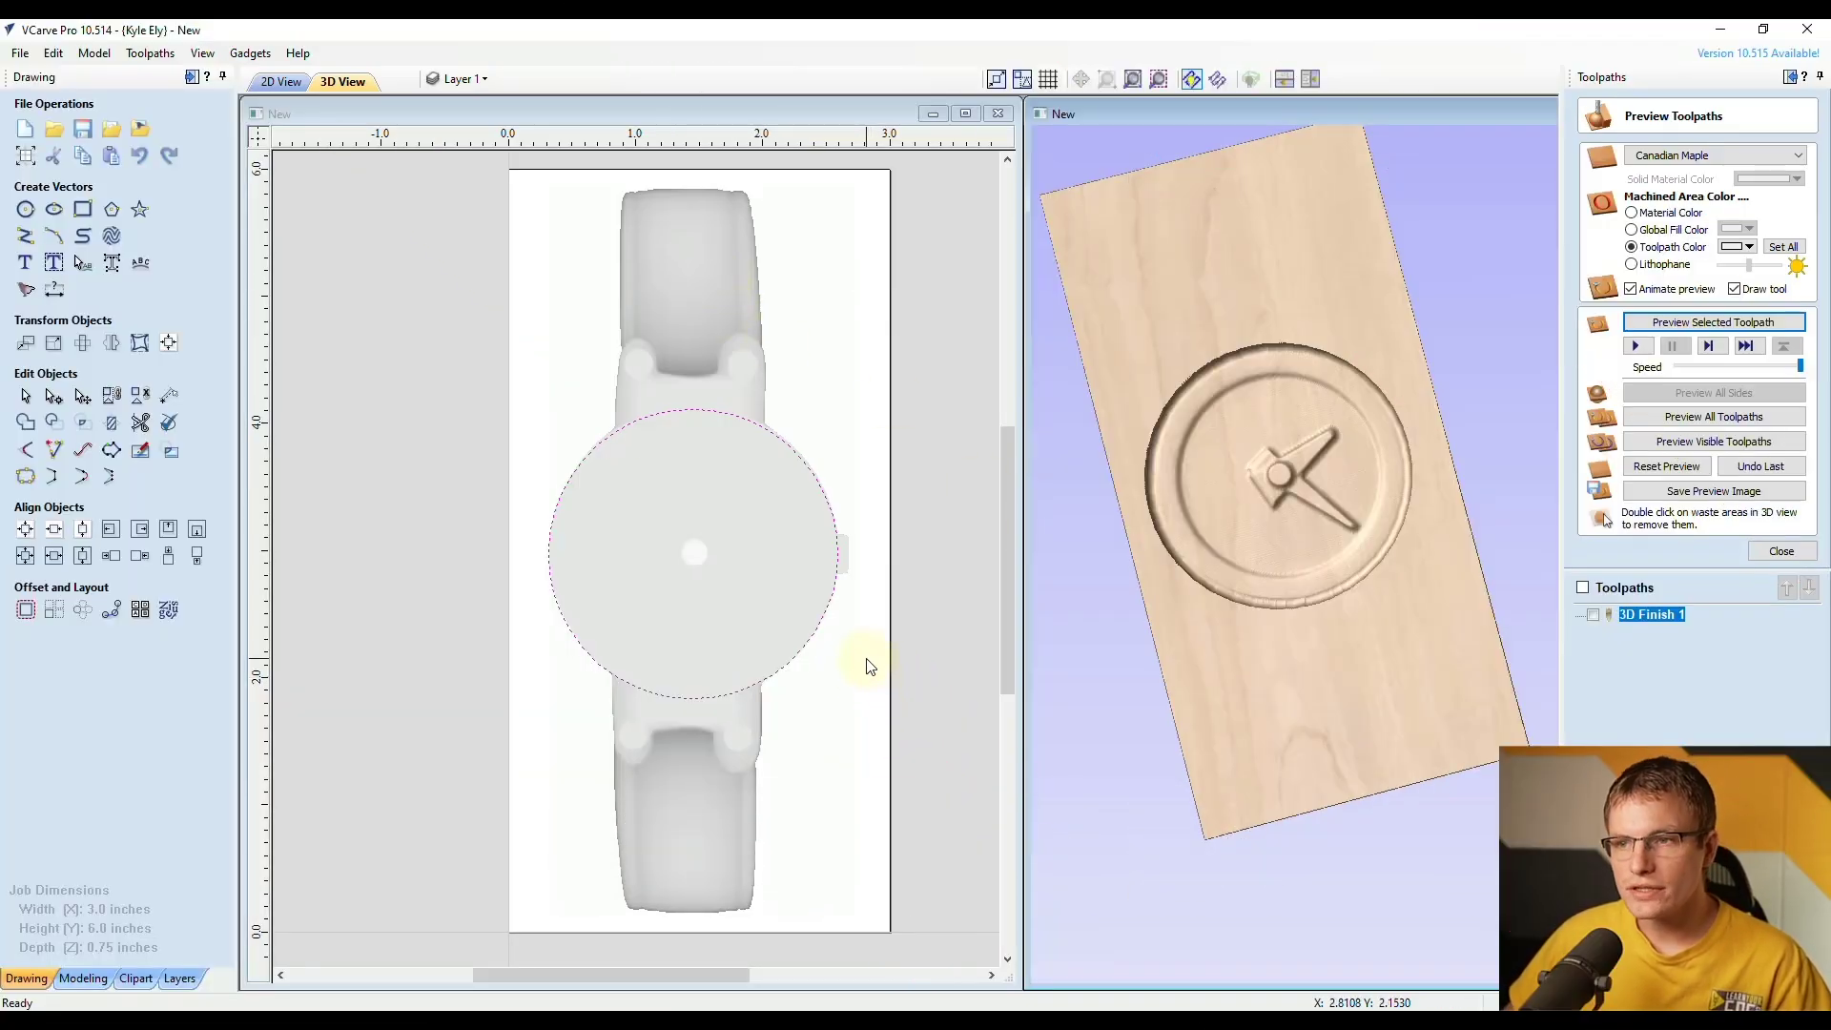
{"action": "left_click", "coordinate": [1663, 465]}
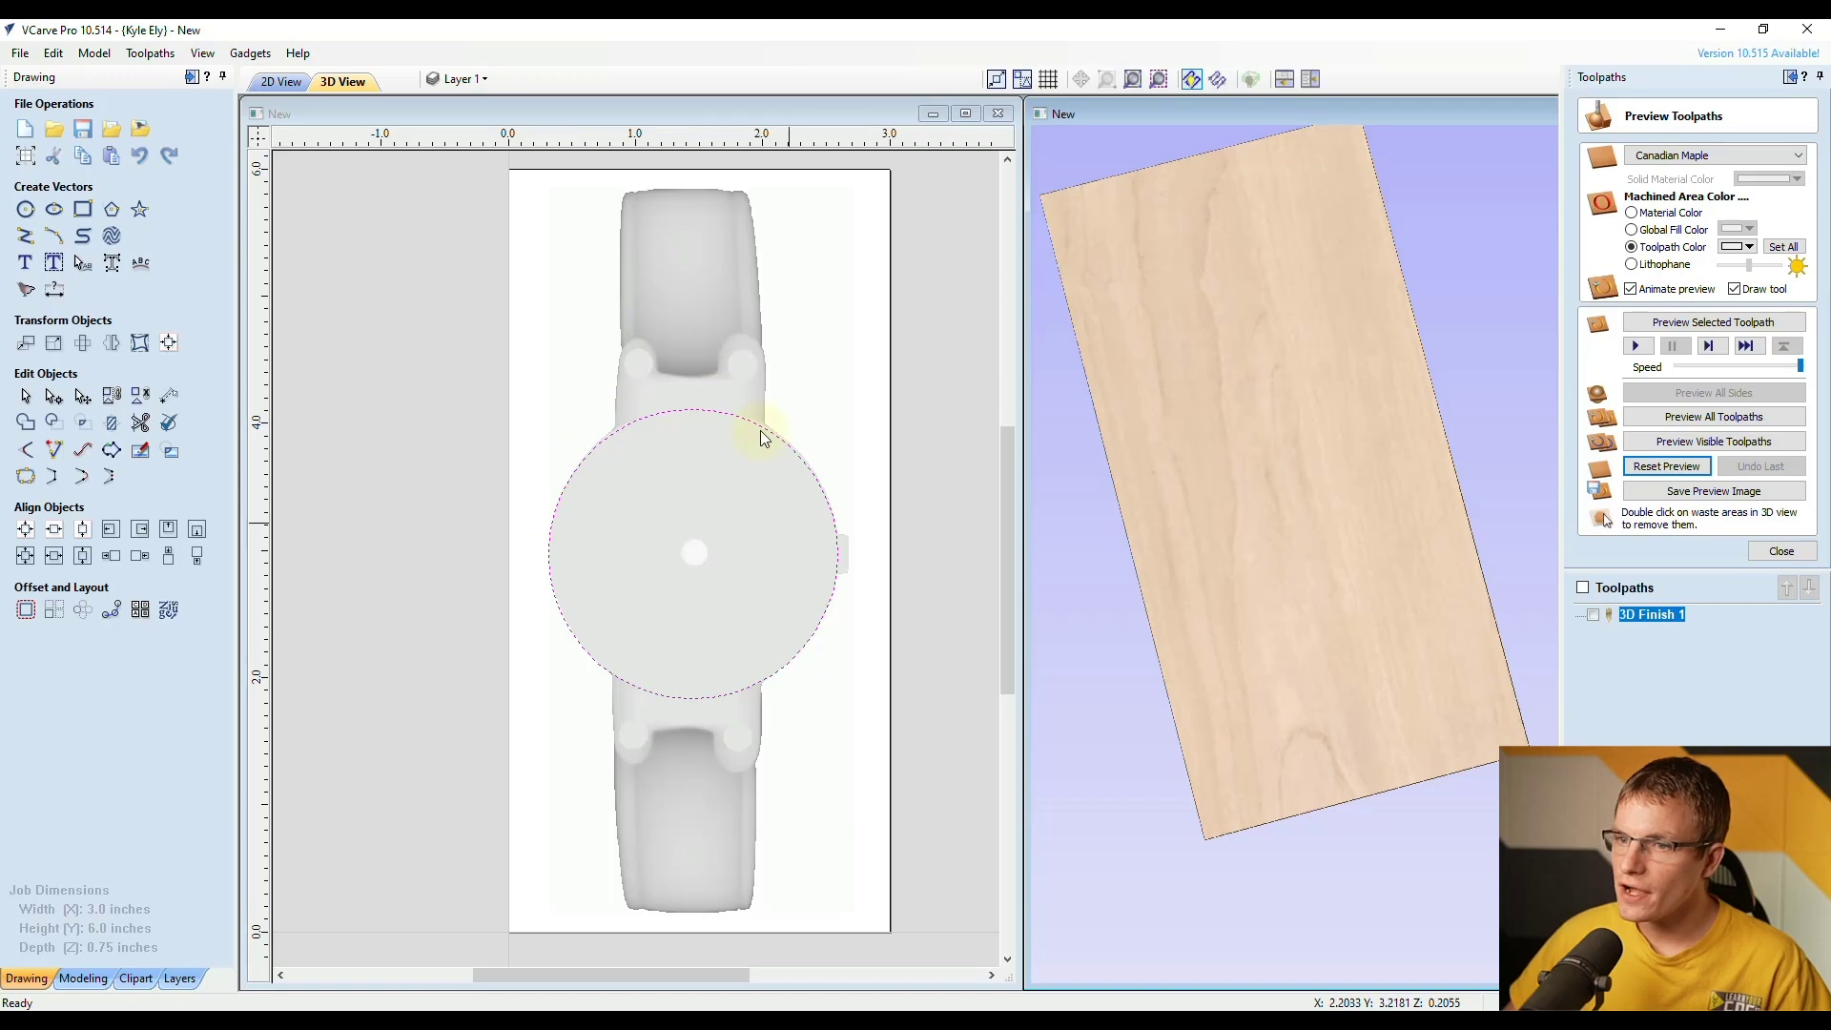
{"action": "left_click", "coordinate": [1777, 551]}
Step: Tile the 2D and 3D views side by side and show the Modeling components list
{"action": "left_click_drag", "start_coordinate": [1313, 743], "coordinate": [1272, 253]}
{"action": "left_click", "coordinate": [1310, 78]}
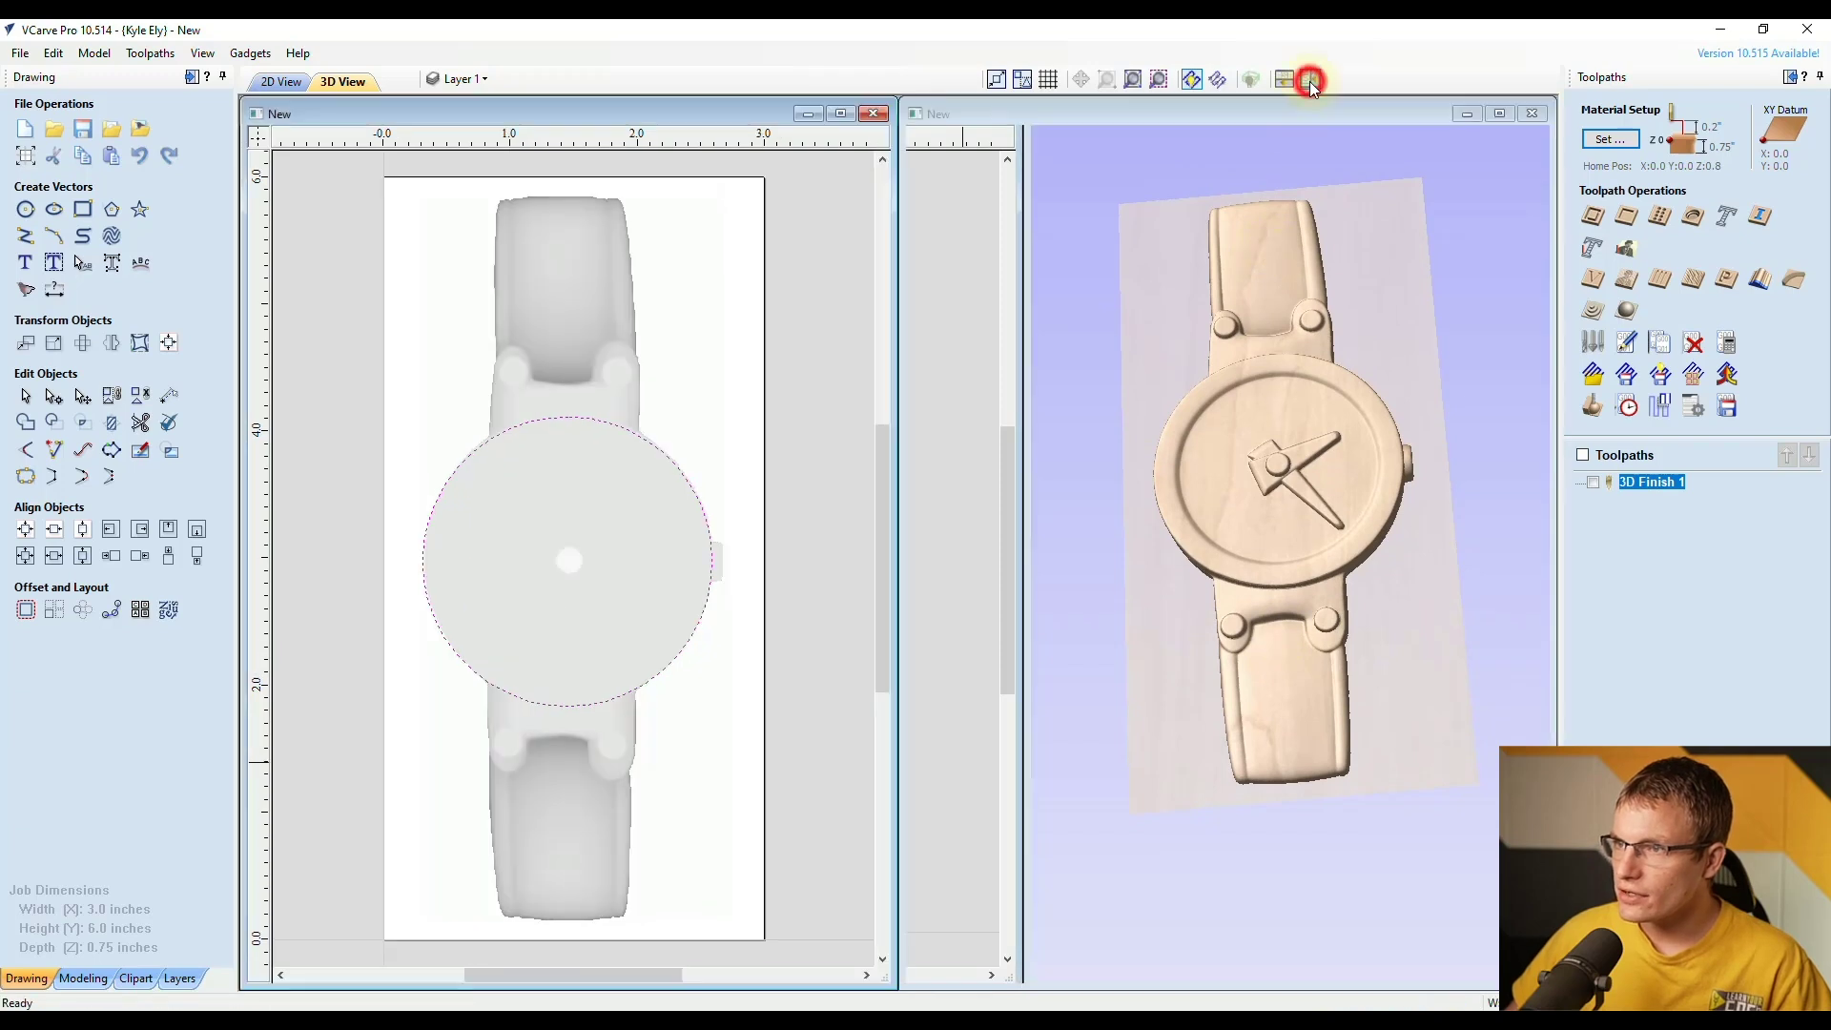
{"action": "left_click_drag", "start_coordinate": [1308, 791], "coordinate": [1375, 713]}
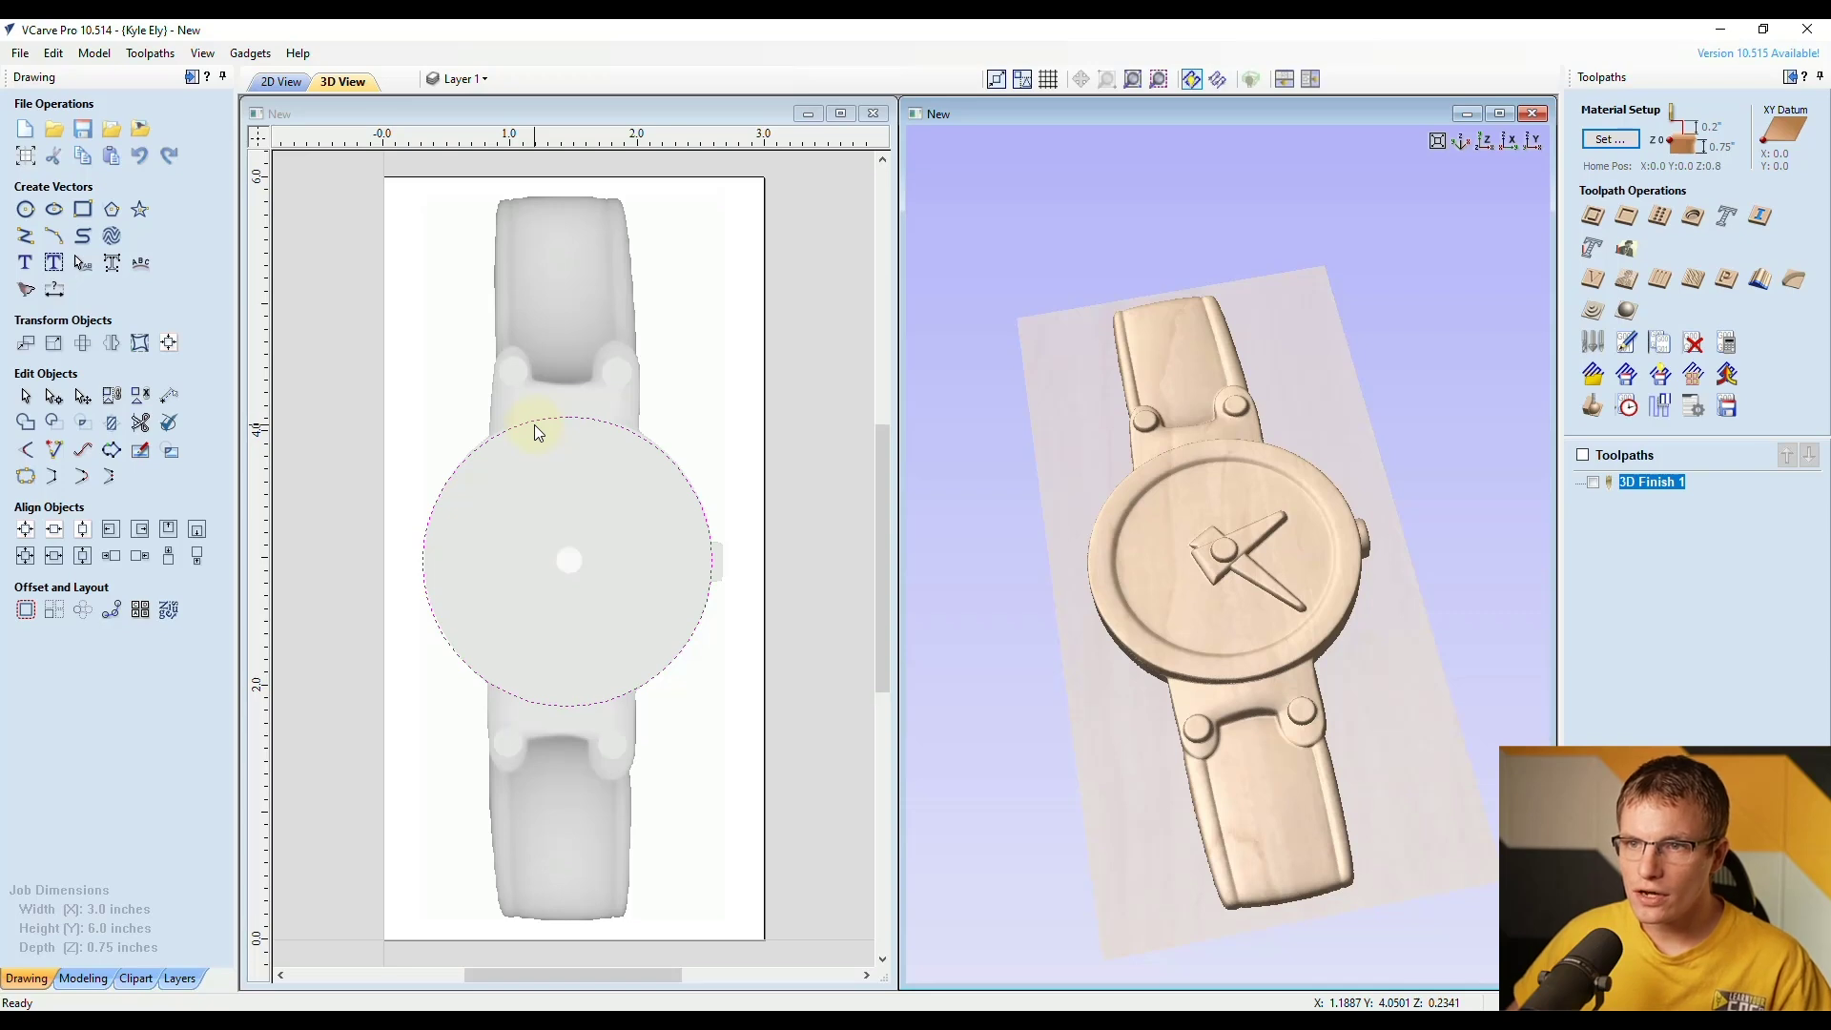
{"action": "left_click", "coordinate": [67, 979]}
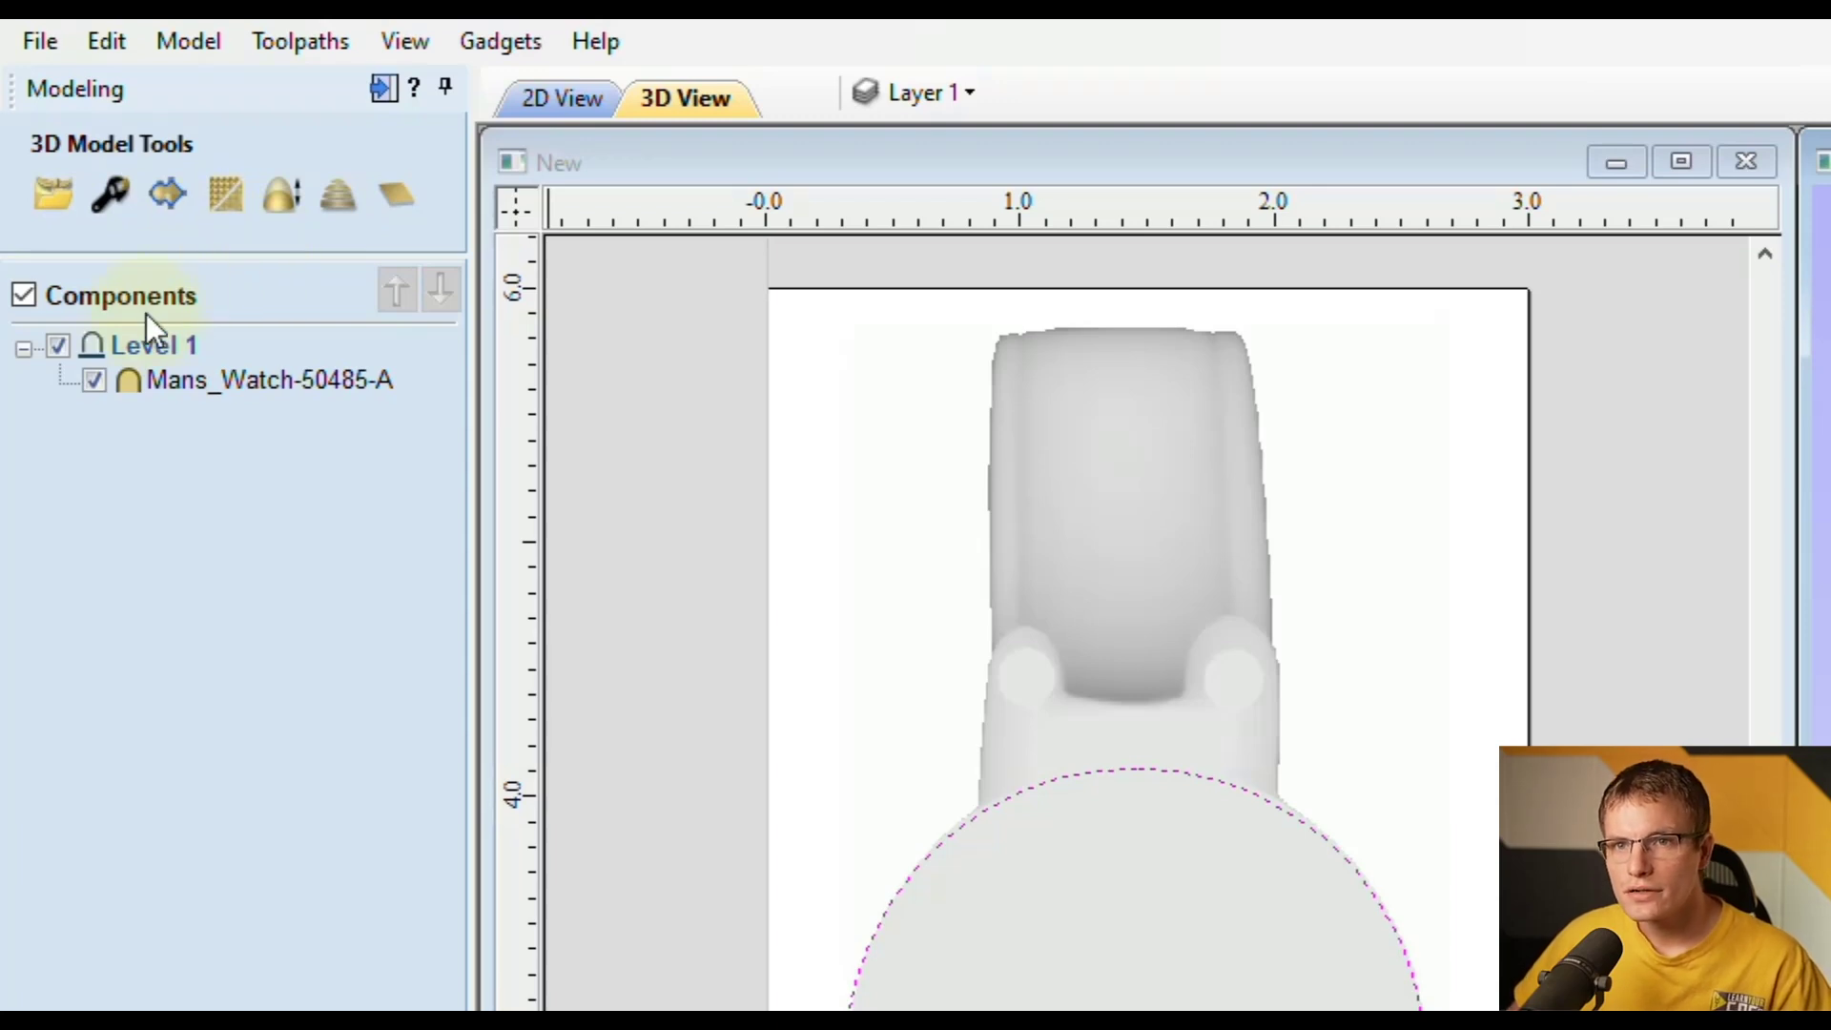
Step: Apply clipping to Level 1 so the watch model is cut to the circle
{"action": "mouse_move", "coordinate": [181, 385]}
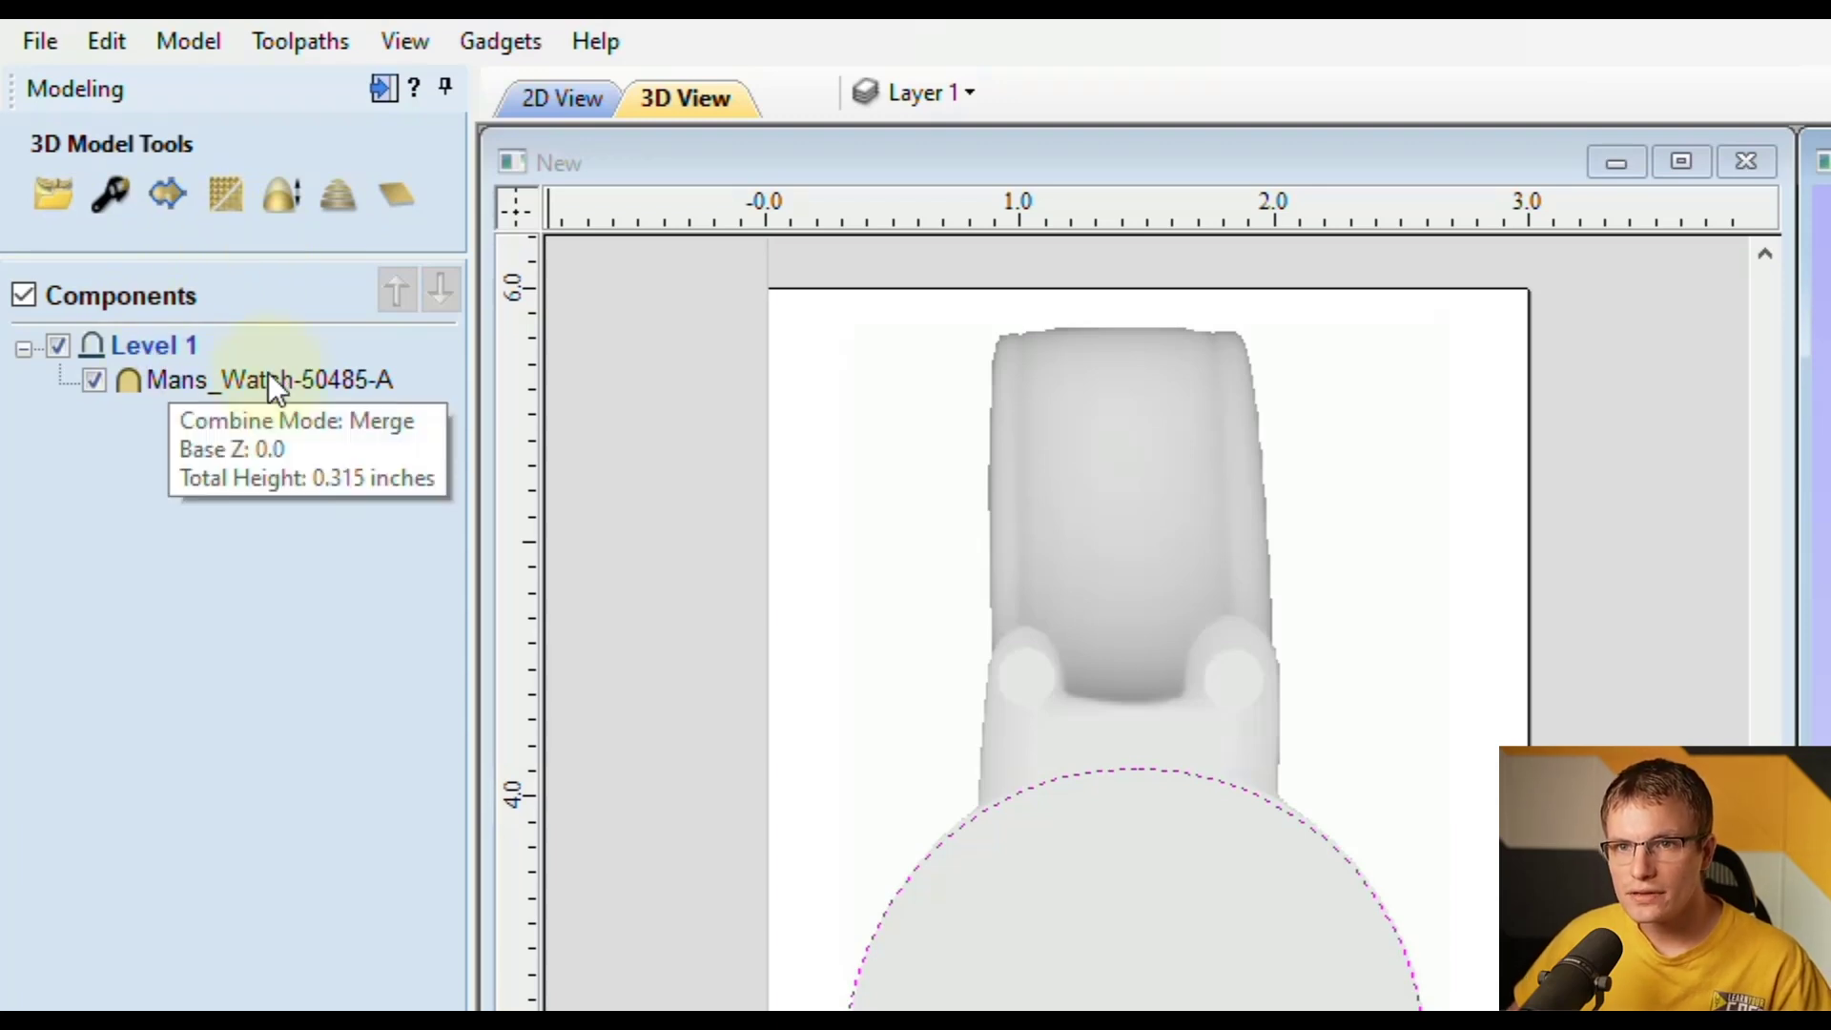
{"action": "right_click", "coordinate": [139, 341]}
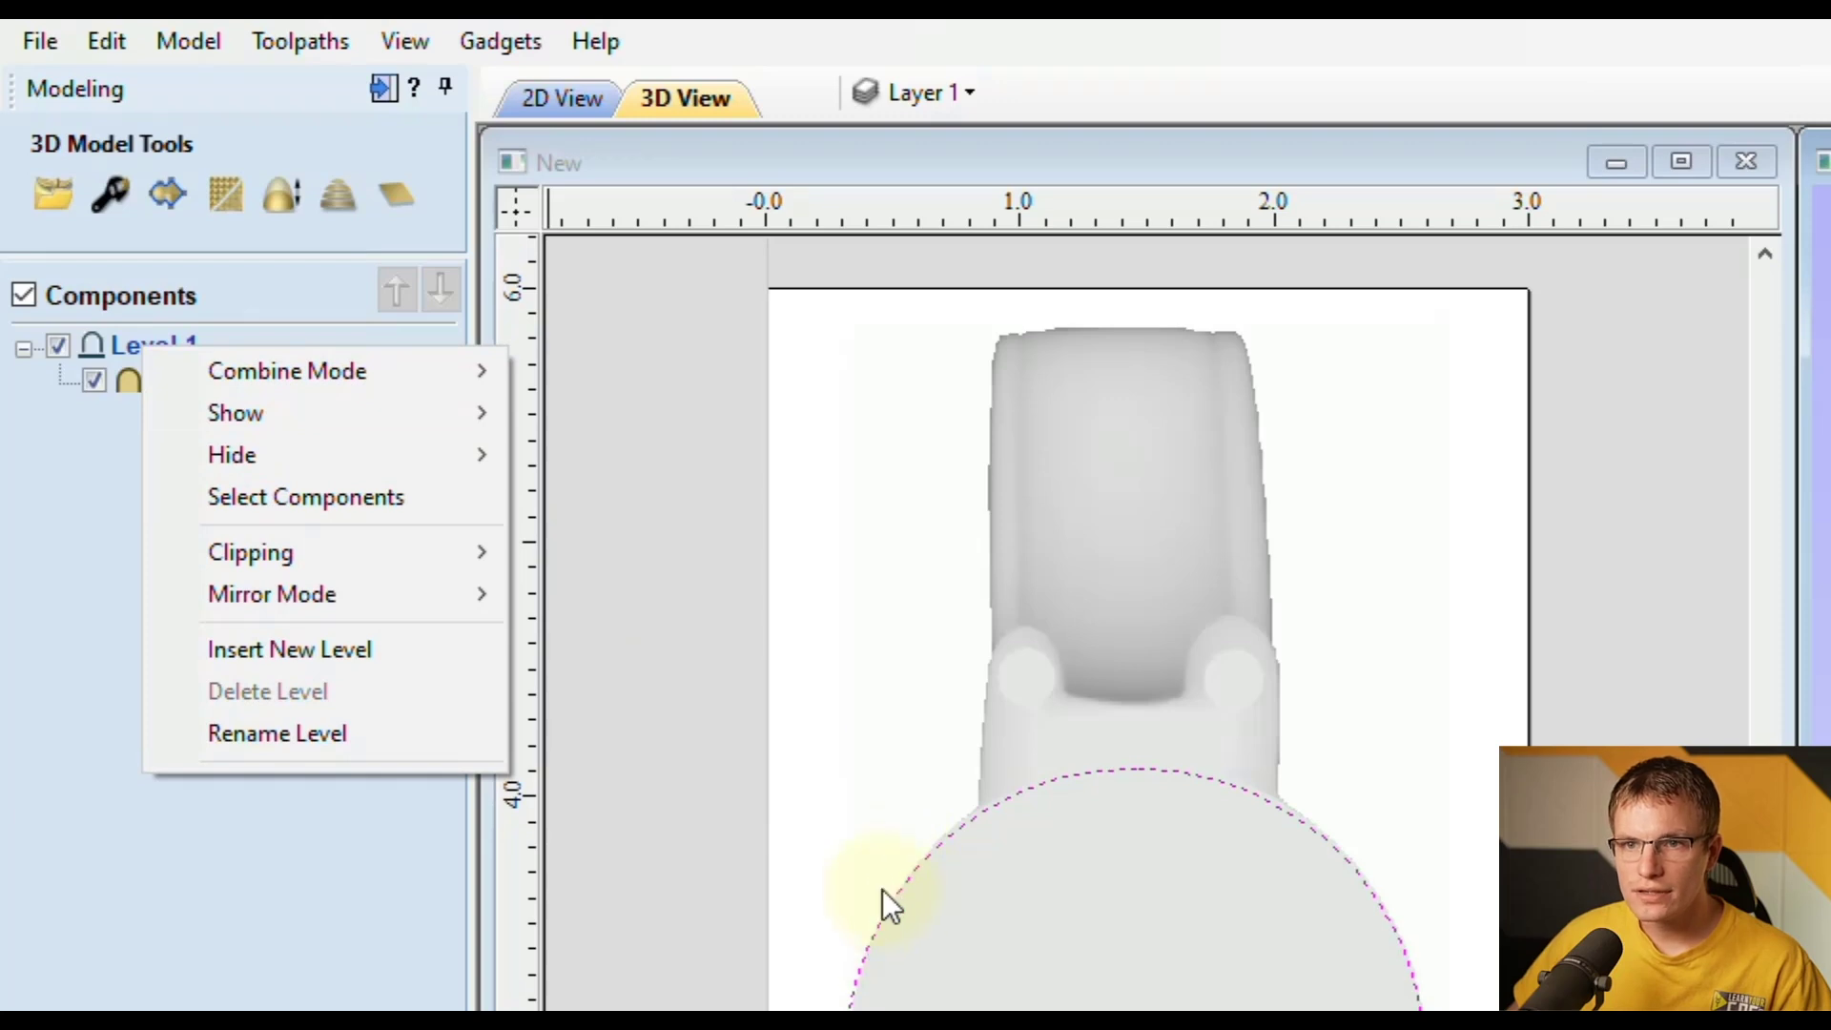
{"action": "mouse_move", "coordinate": [253, 553]}
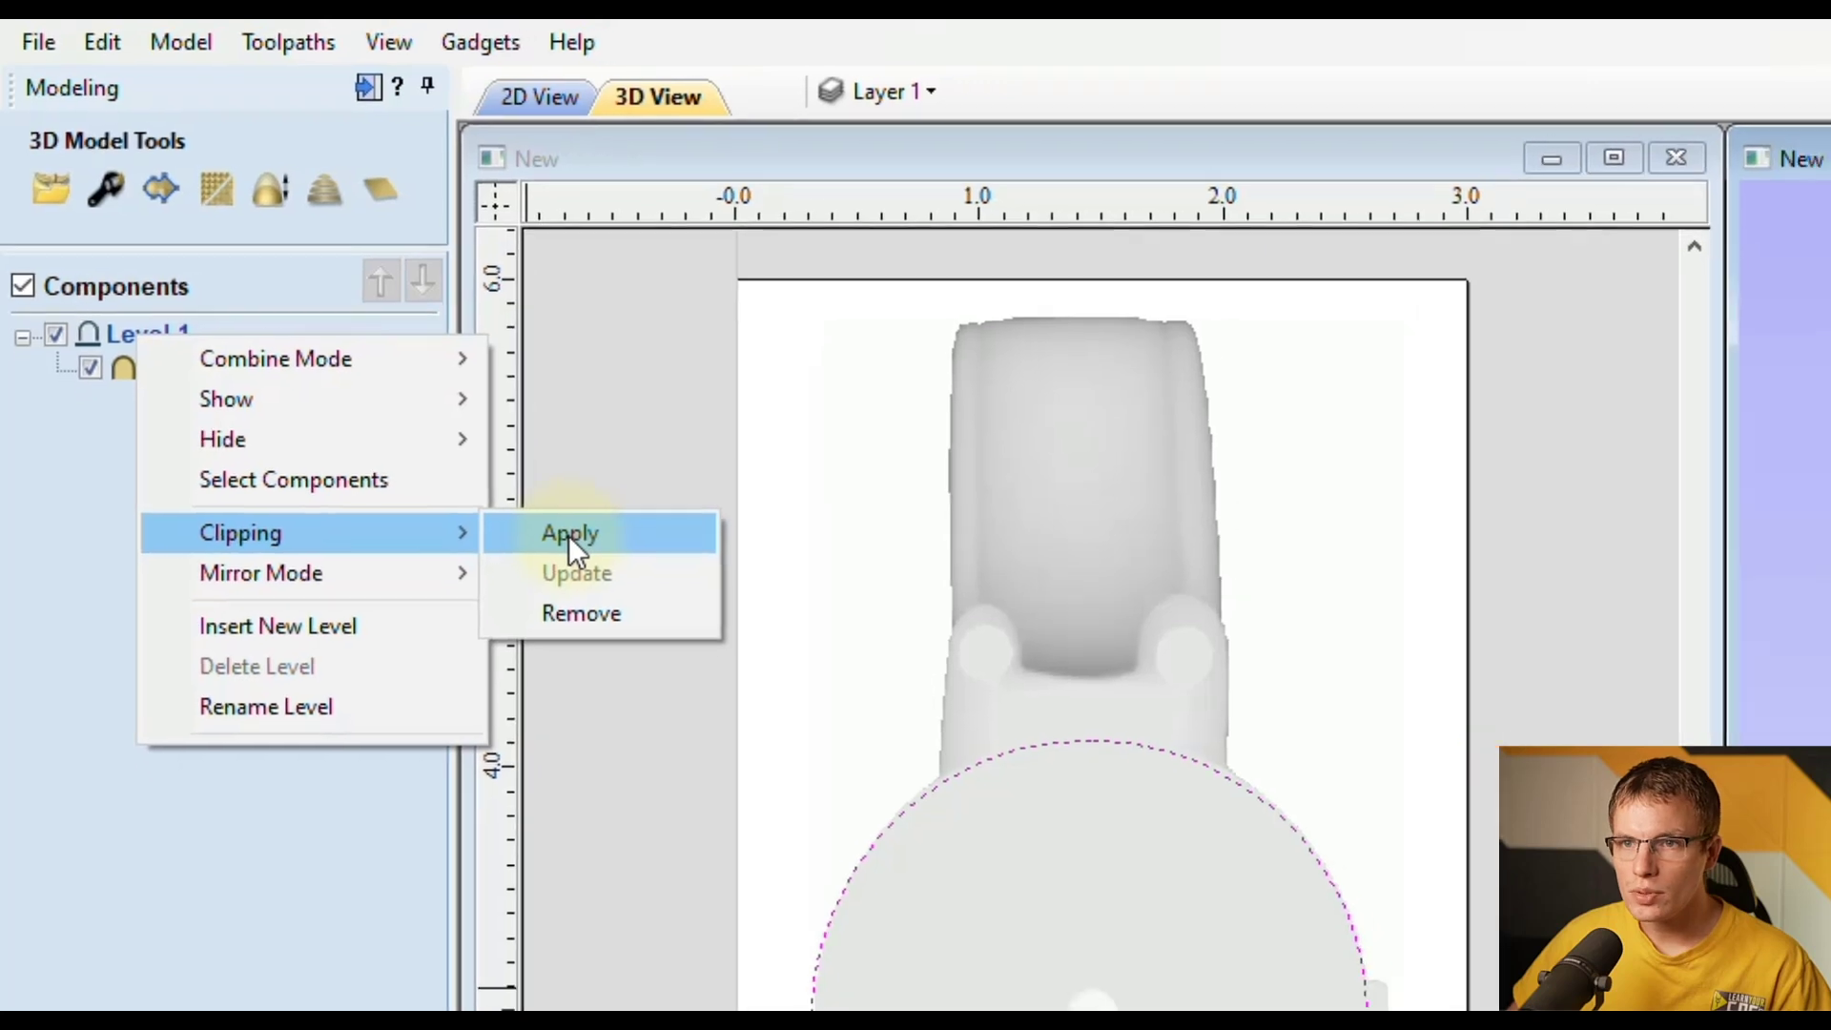
{"action": "left_click", "coordinate": [593, 553]}
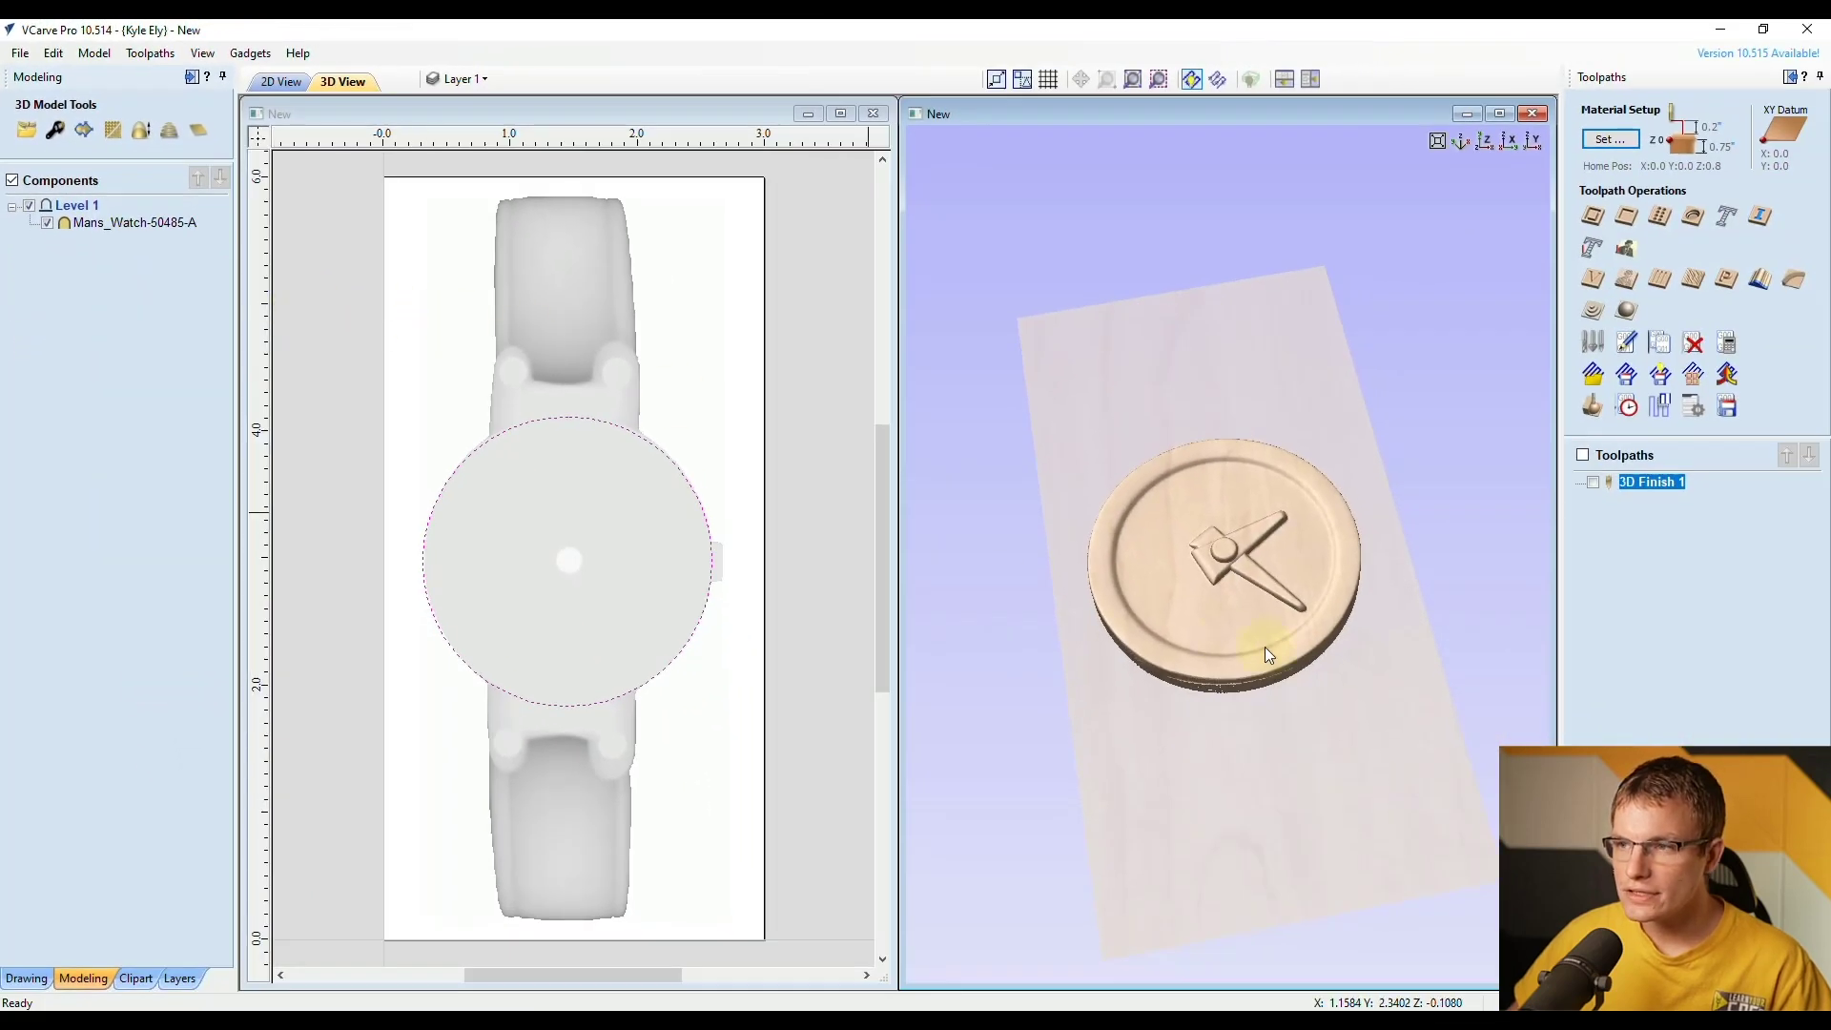
Step: Orbit the 3D view to inspect the clipped round watch face and its edge
{"action": "middle_click_drag", "start_coordinate": [1300, 656], "coordinate": [1256, 578]}
{"action": "left_click_drag", "start_coordinate": [1329, 359], "coordinate": [1366, 377]}
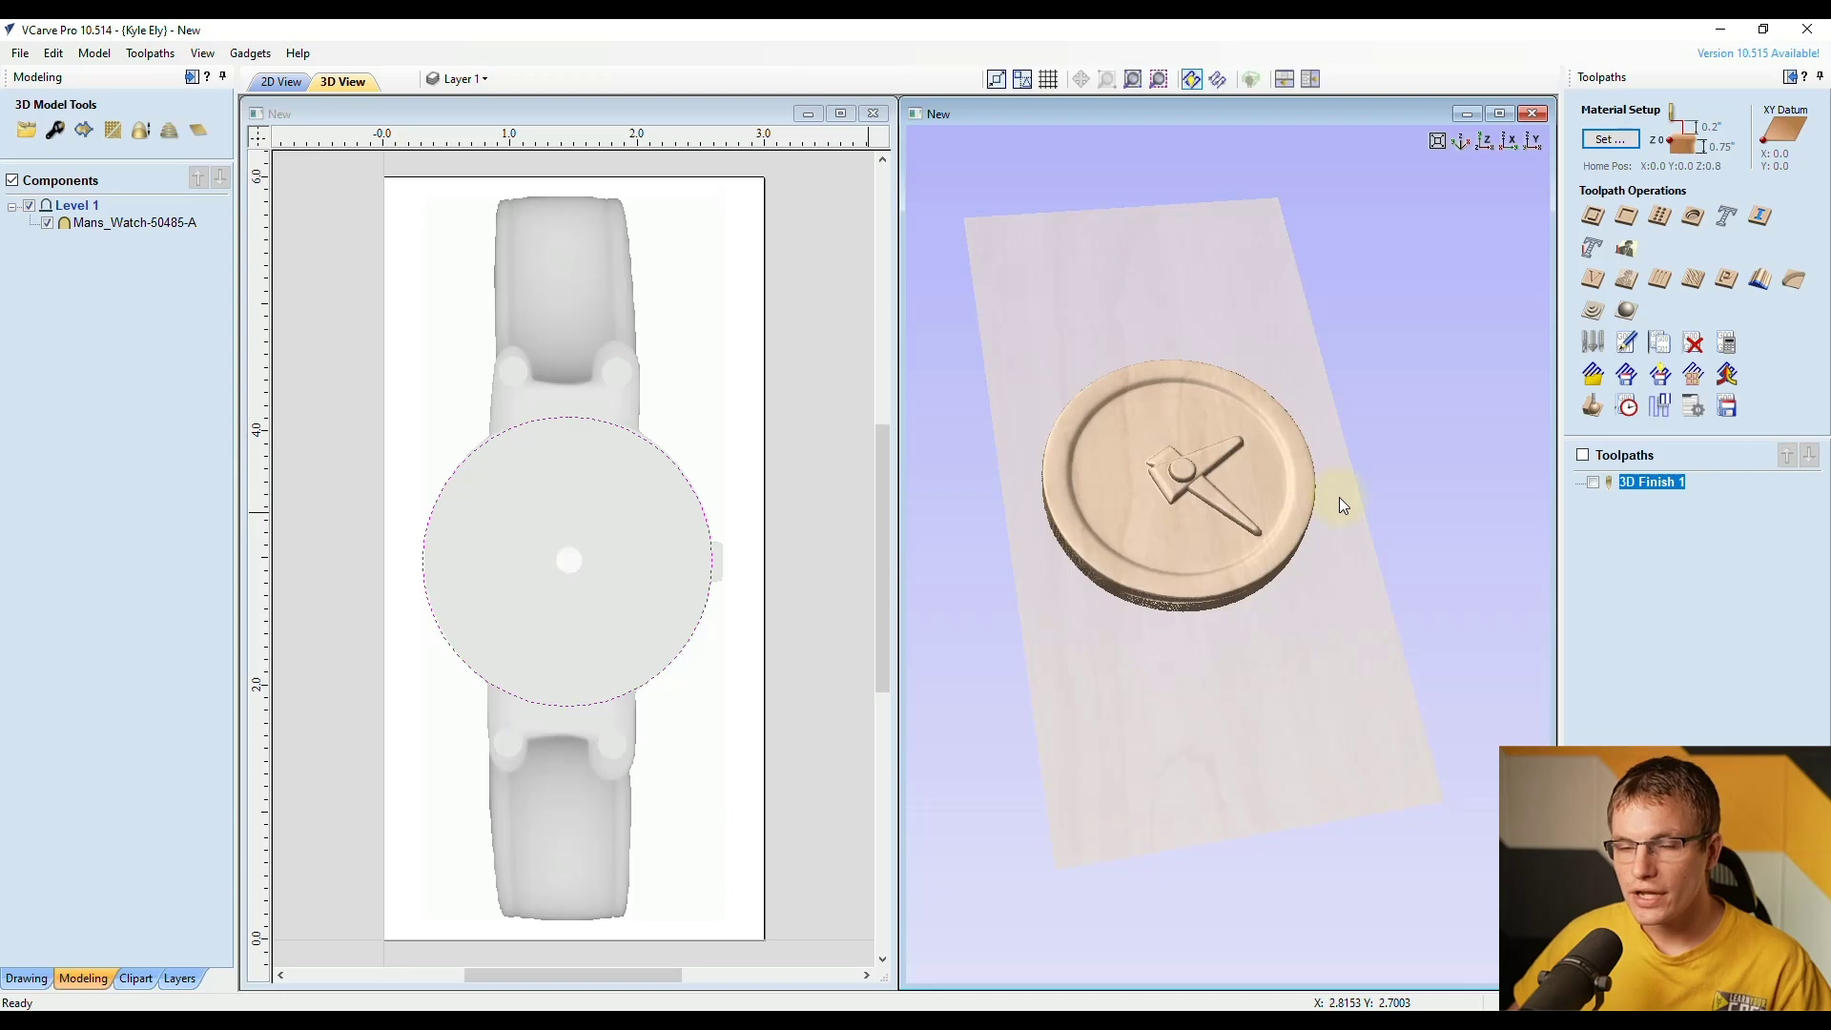
{"action": "left_click_drag", "start_coordinate": [1368, 496], "coordinate": [1274, 557]}
{"action": "left_click_drag", "start_coordinate": [1154, 607], "coordinate": [1243, 357]}
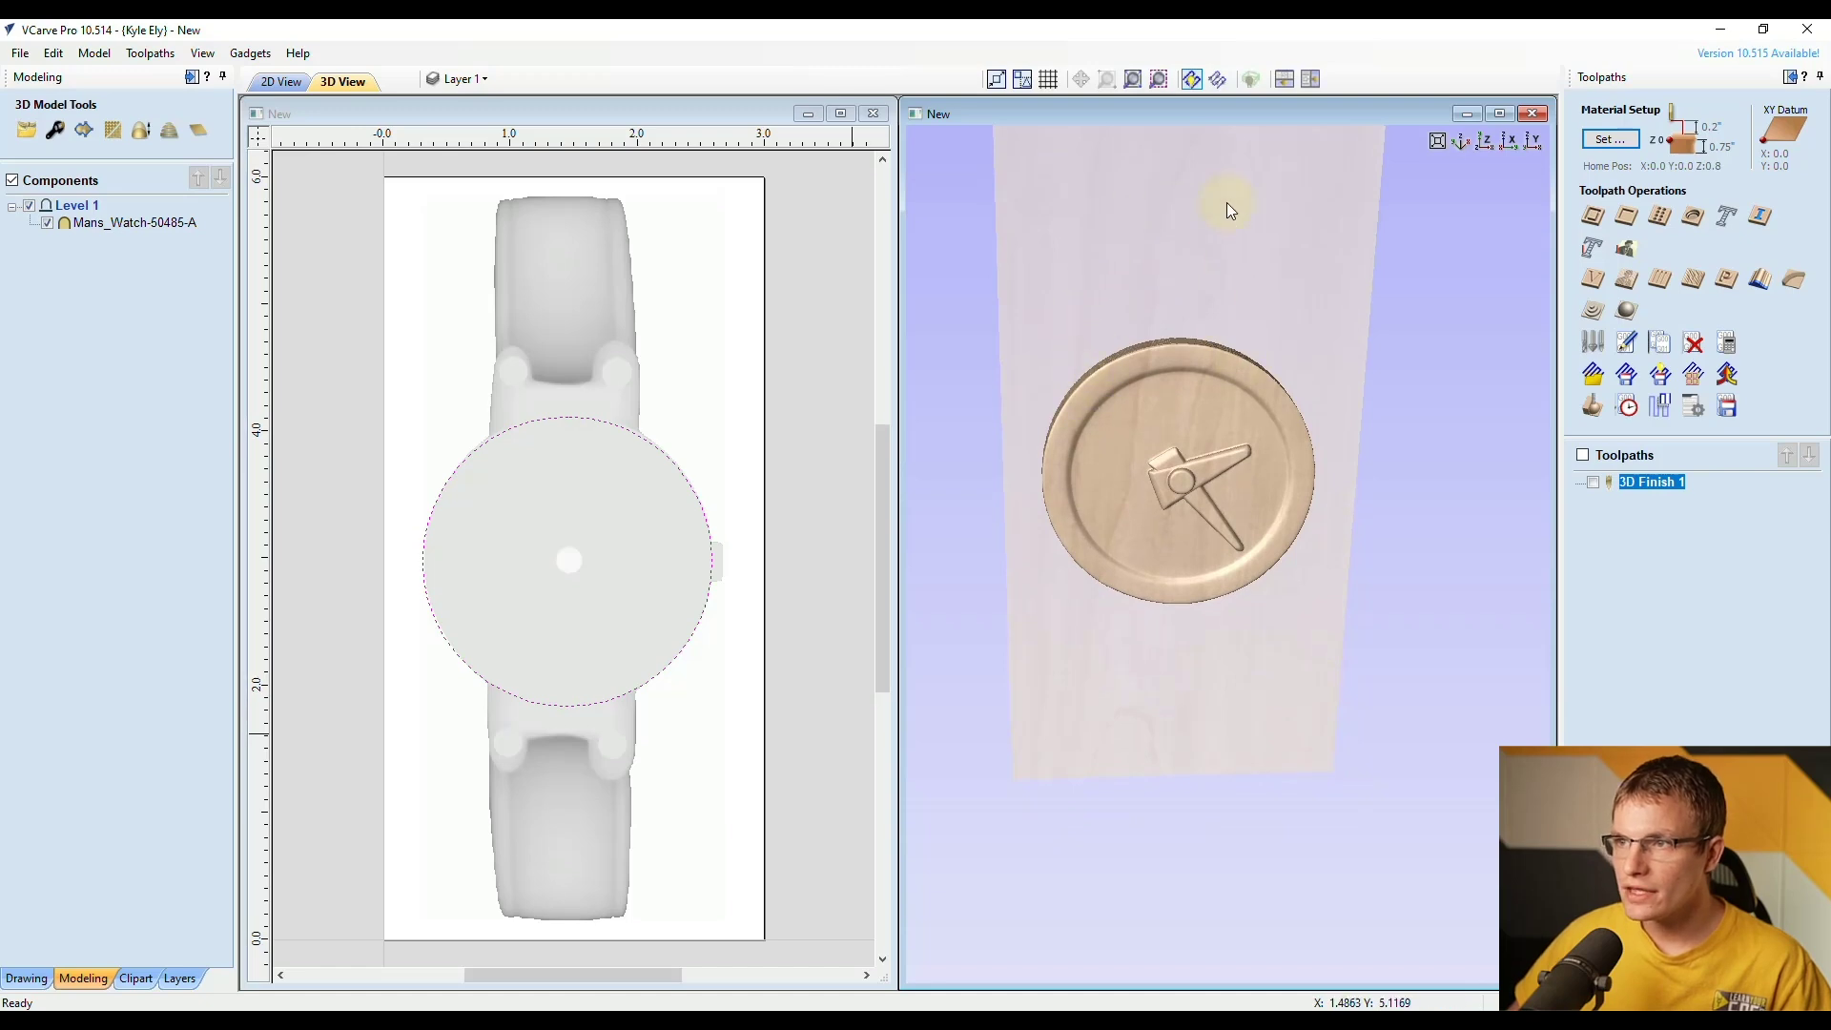
{"action": "left_click_drag", "start_coordinate": [1155, 715], "coordinate": [1245, 449]}
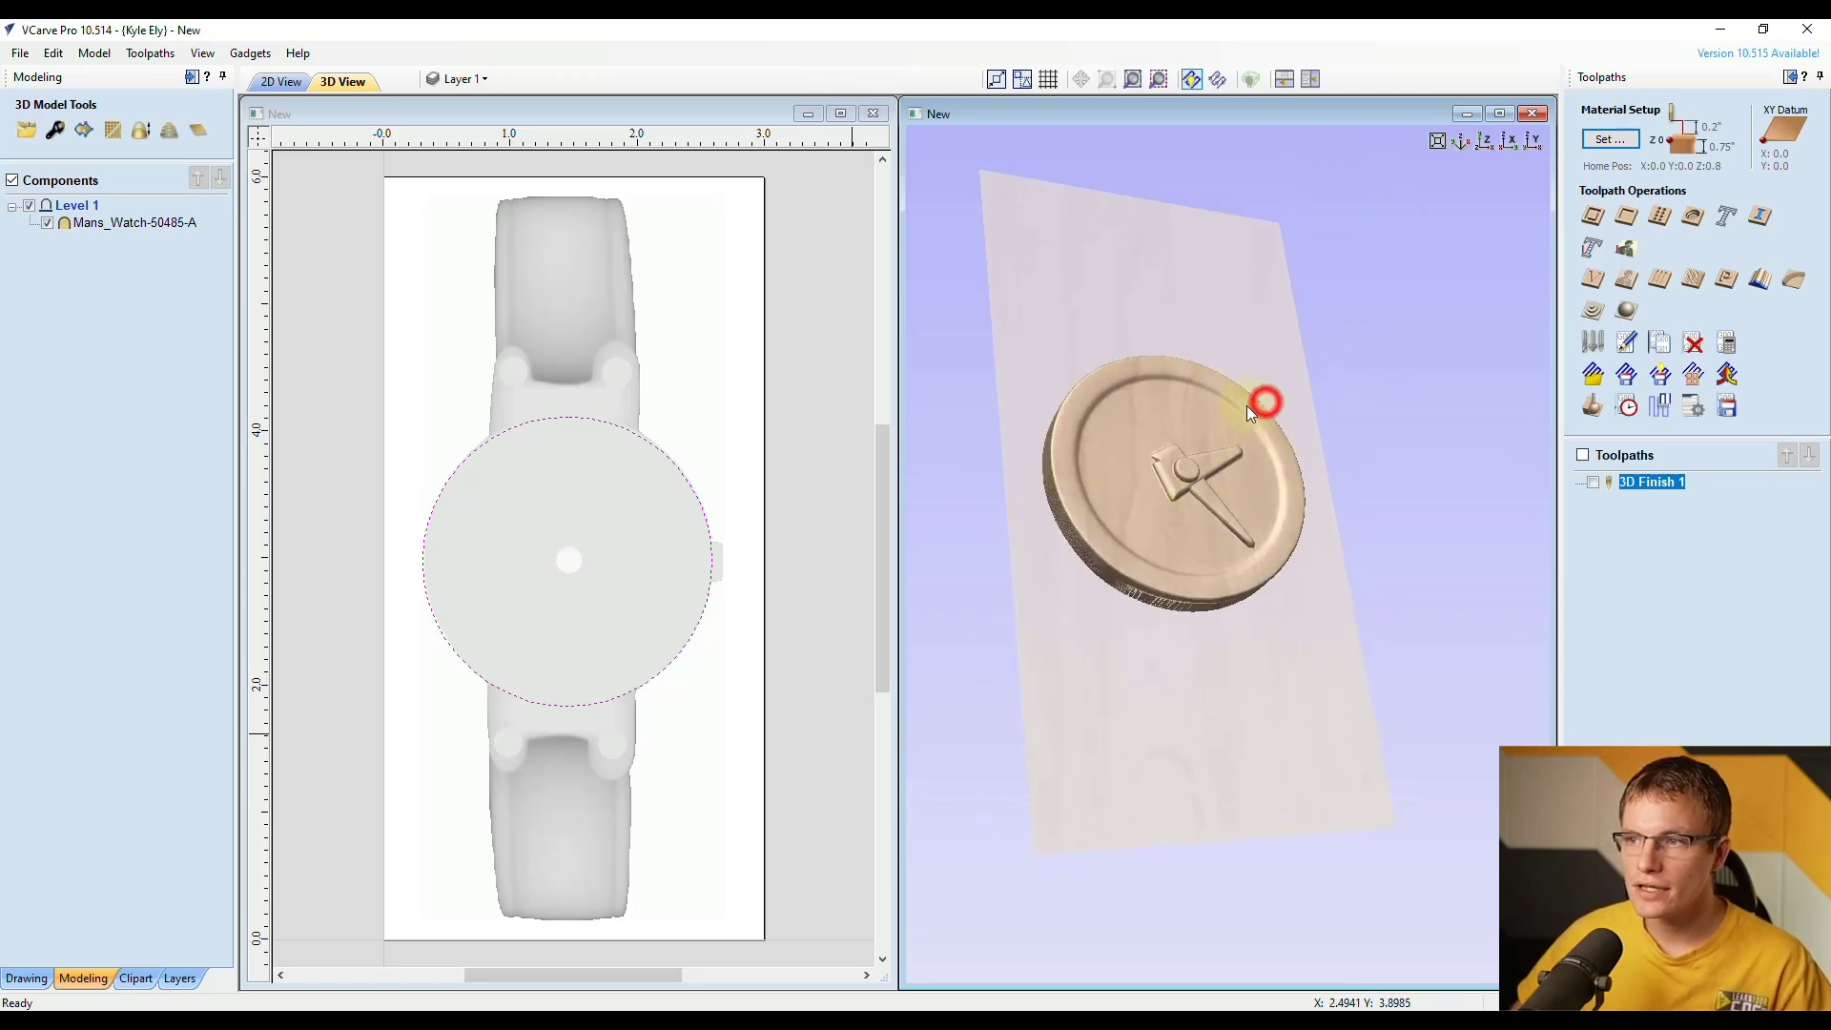
{"action": "left_click_drag", "start_coordinate": [1247, 407], "coordinate": [1318, 517]}
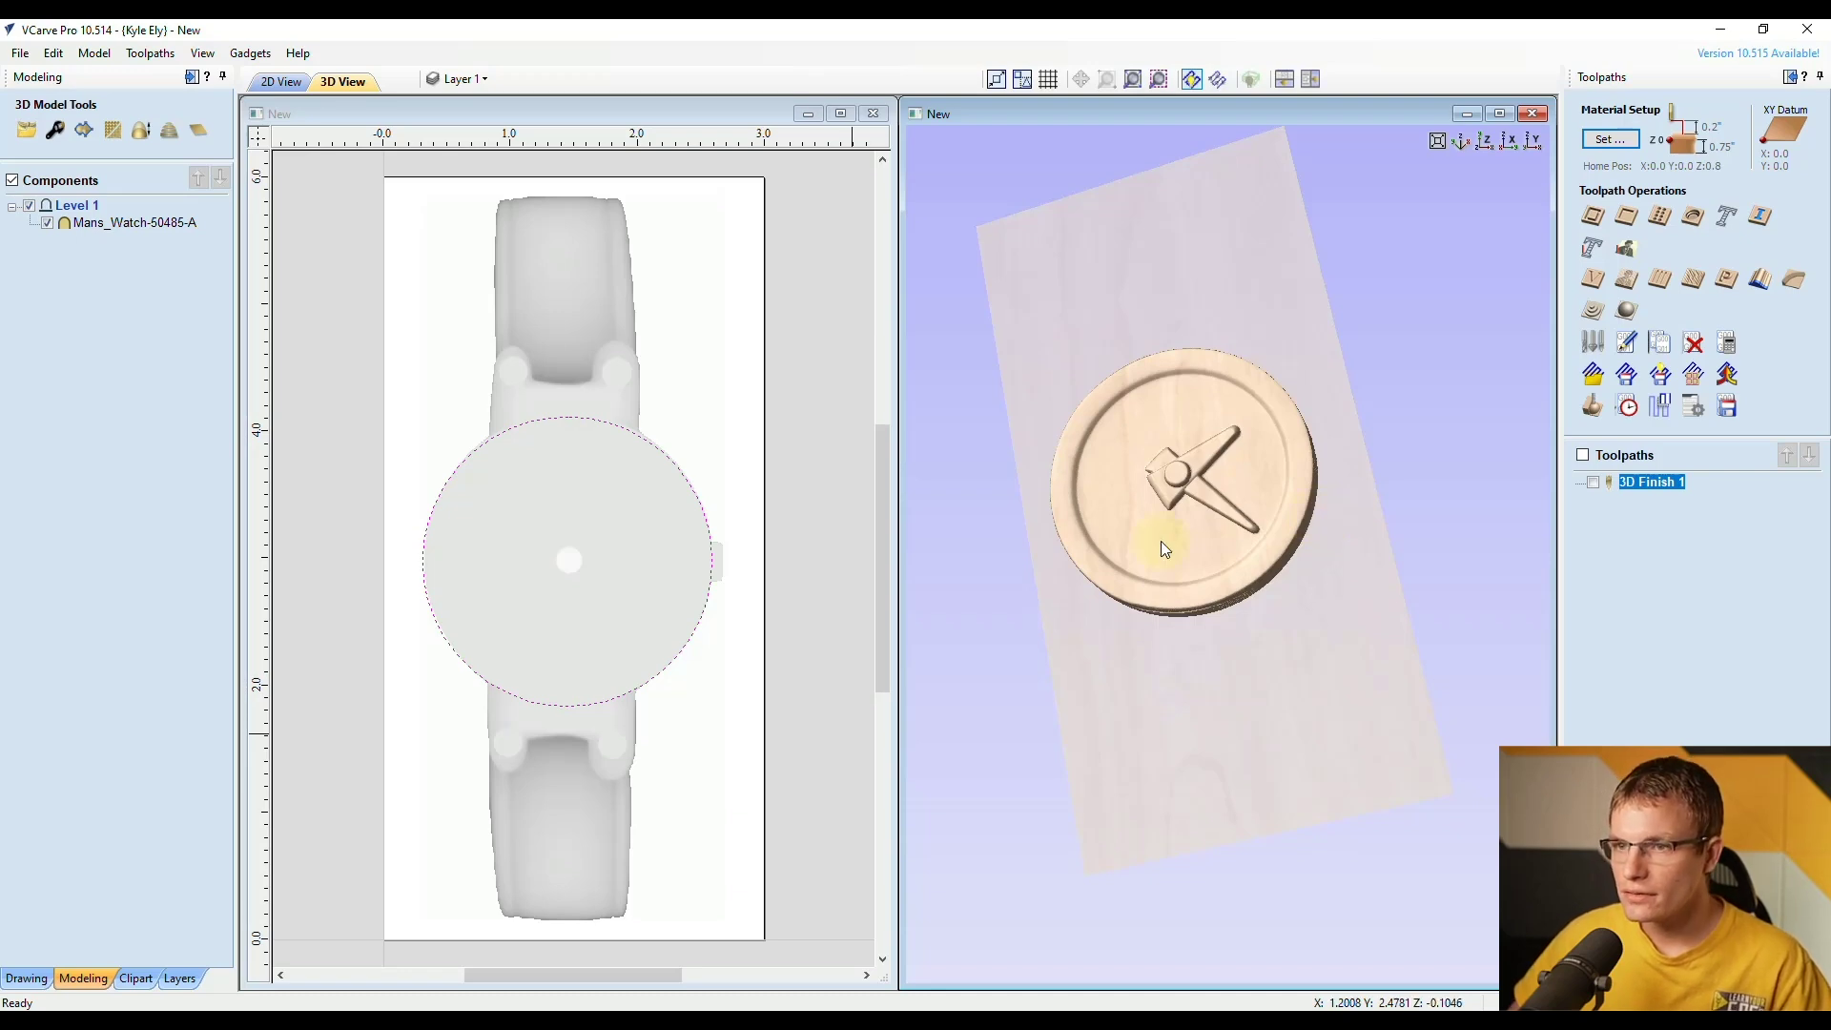
Step: Switch 3D Finish 1 to Model Boundary with a 0.08-inch offset and recalculate
{"action": "double_click", "coordinate": [1623, 482]}
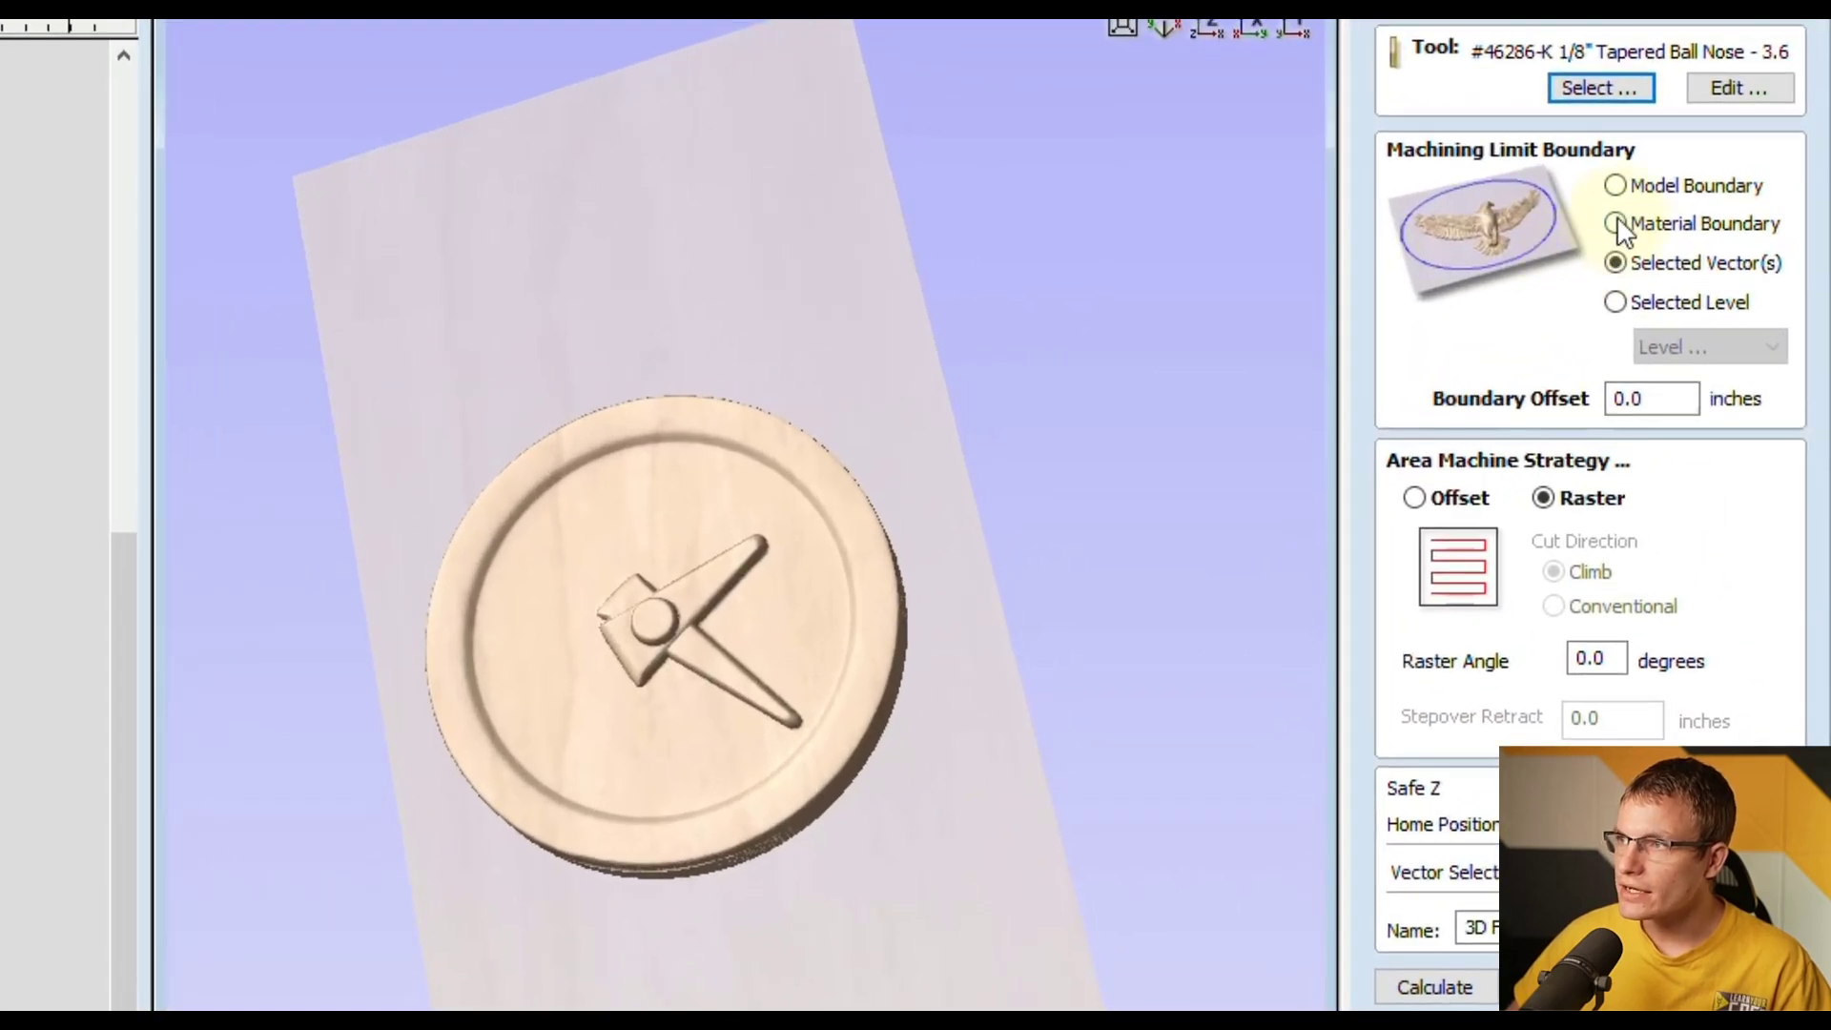
{"action": "left_click", "coordinate": [1620, 189]}
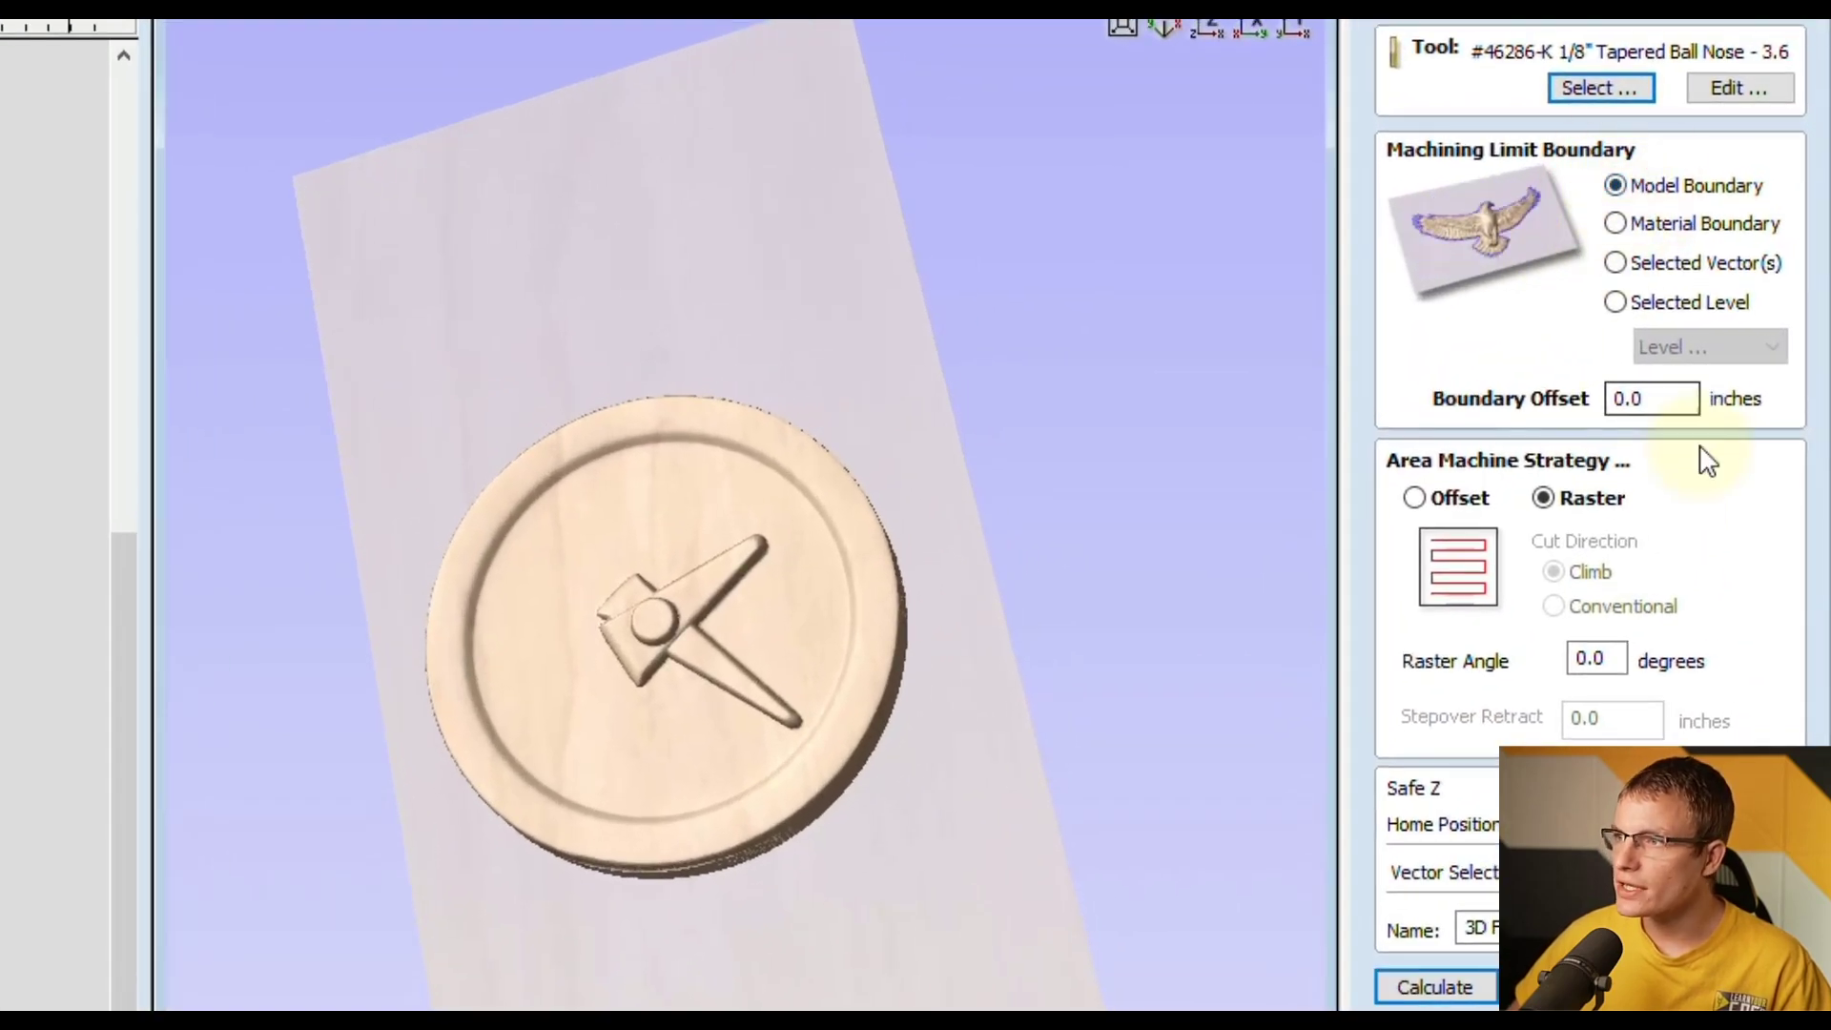
{"action": "left_click", "coordinate": [1680, 398]}
{"action": "type", "text": "8"}
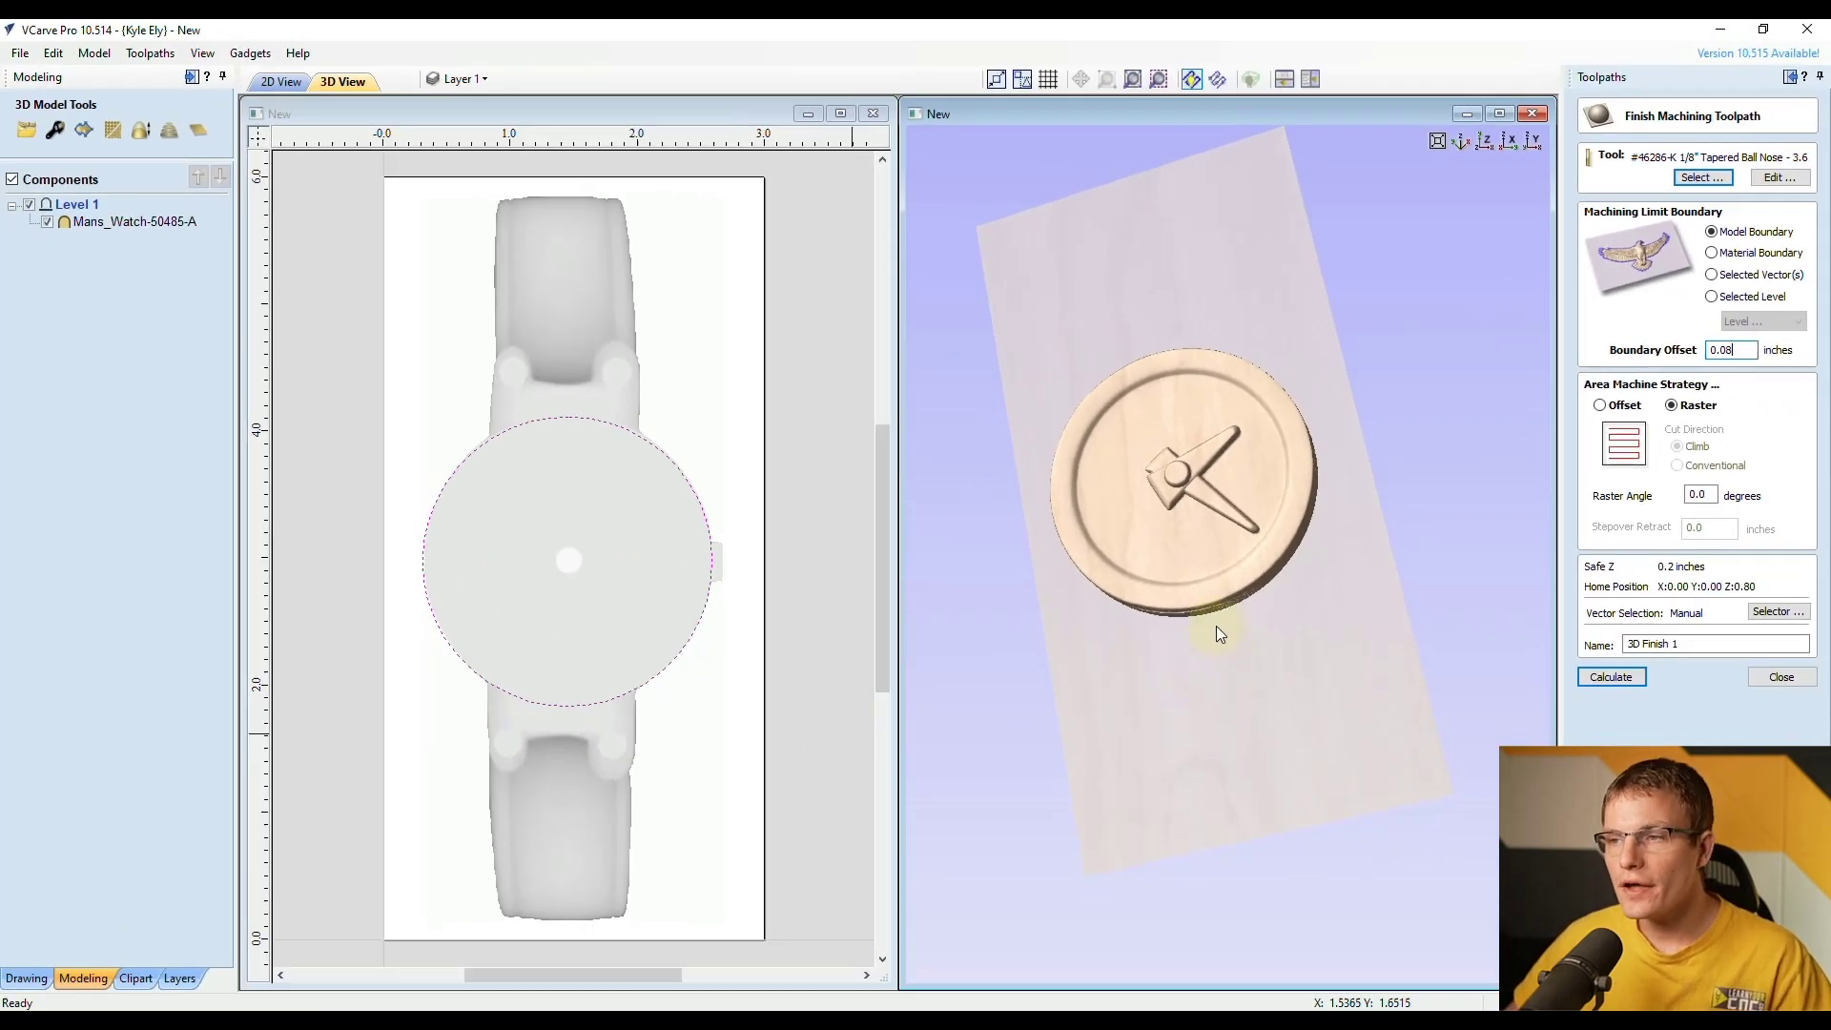
{"action": "left_click", "coordinate": [1621, 679]}
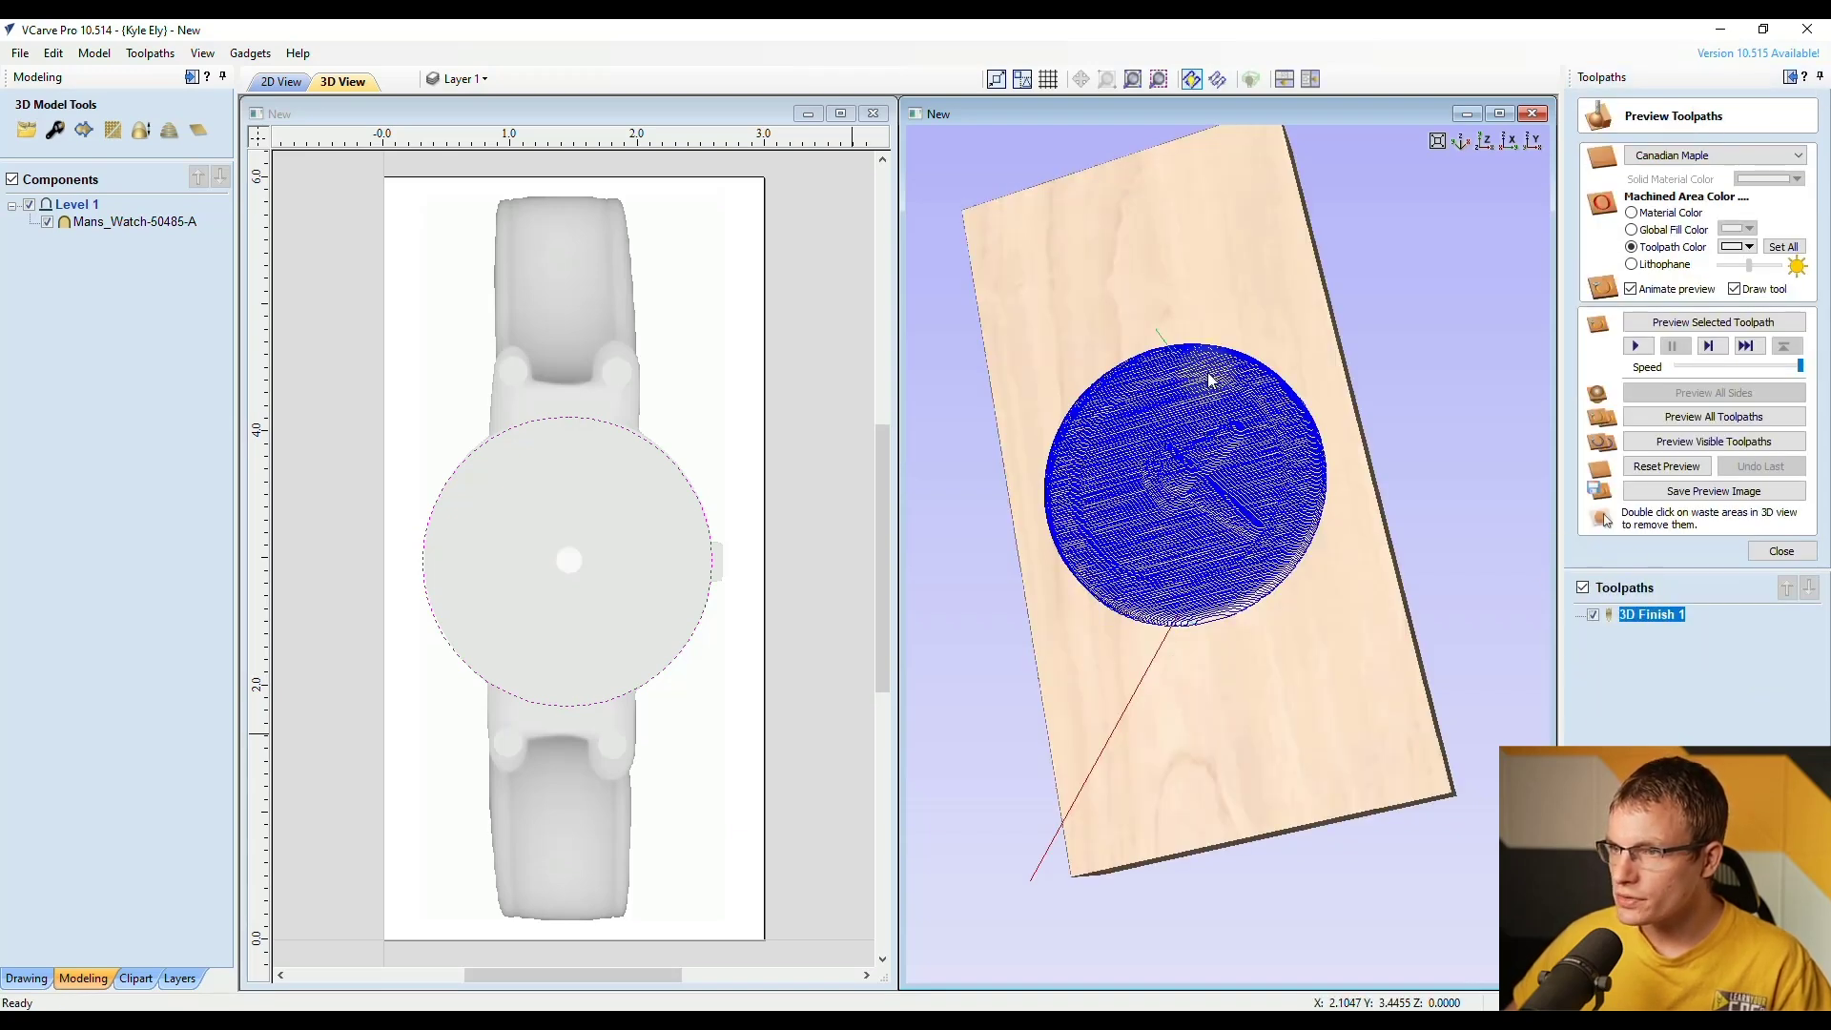
Step: Simulate 3D Finish 1, inspect the carved clock face from two angles, then close the preview
{"action": "left_click", "coordinate": [1678, 326]}
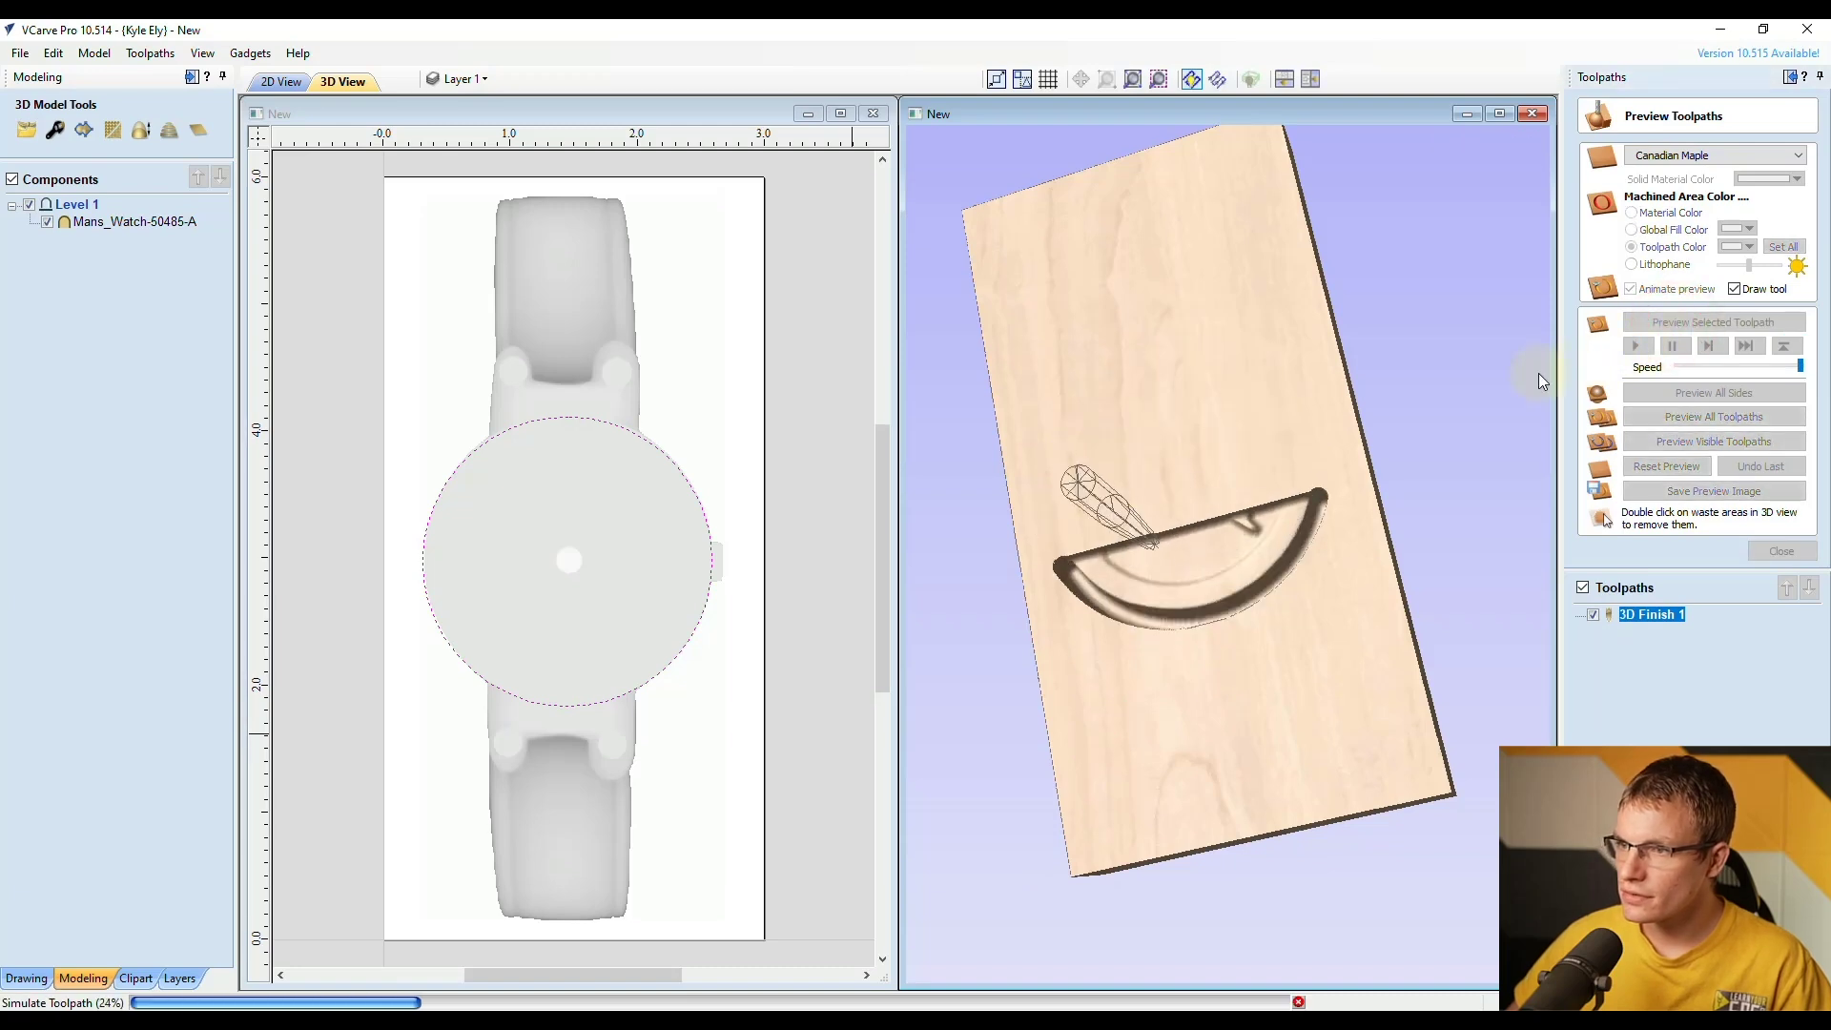
{"action": "left_click_drag", "start_coordinate": [1297, 353], "coordinate": [1173, 408]}
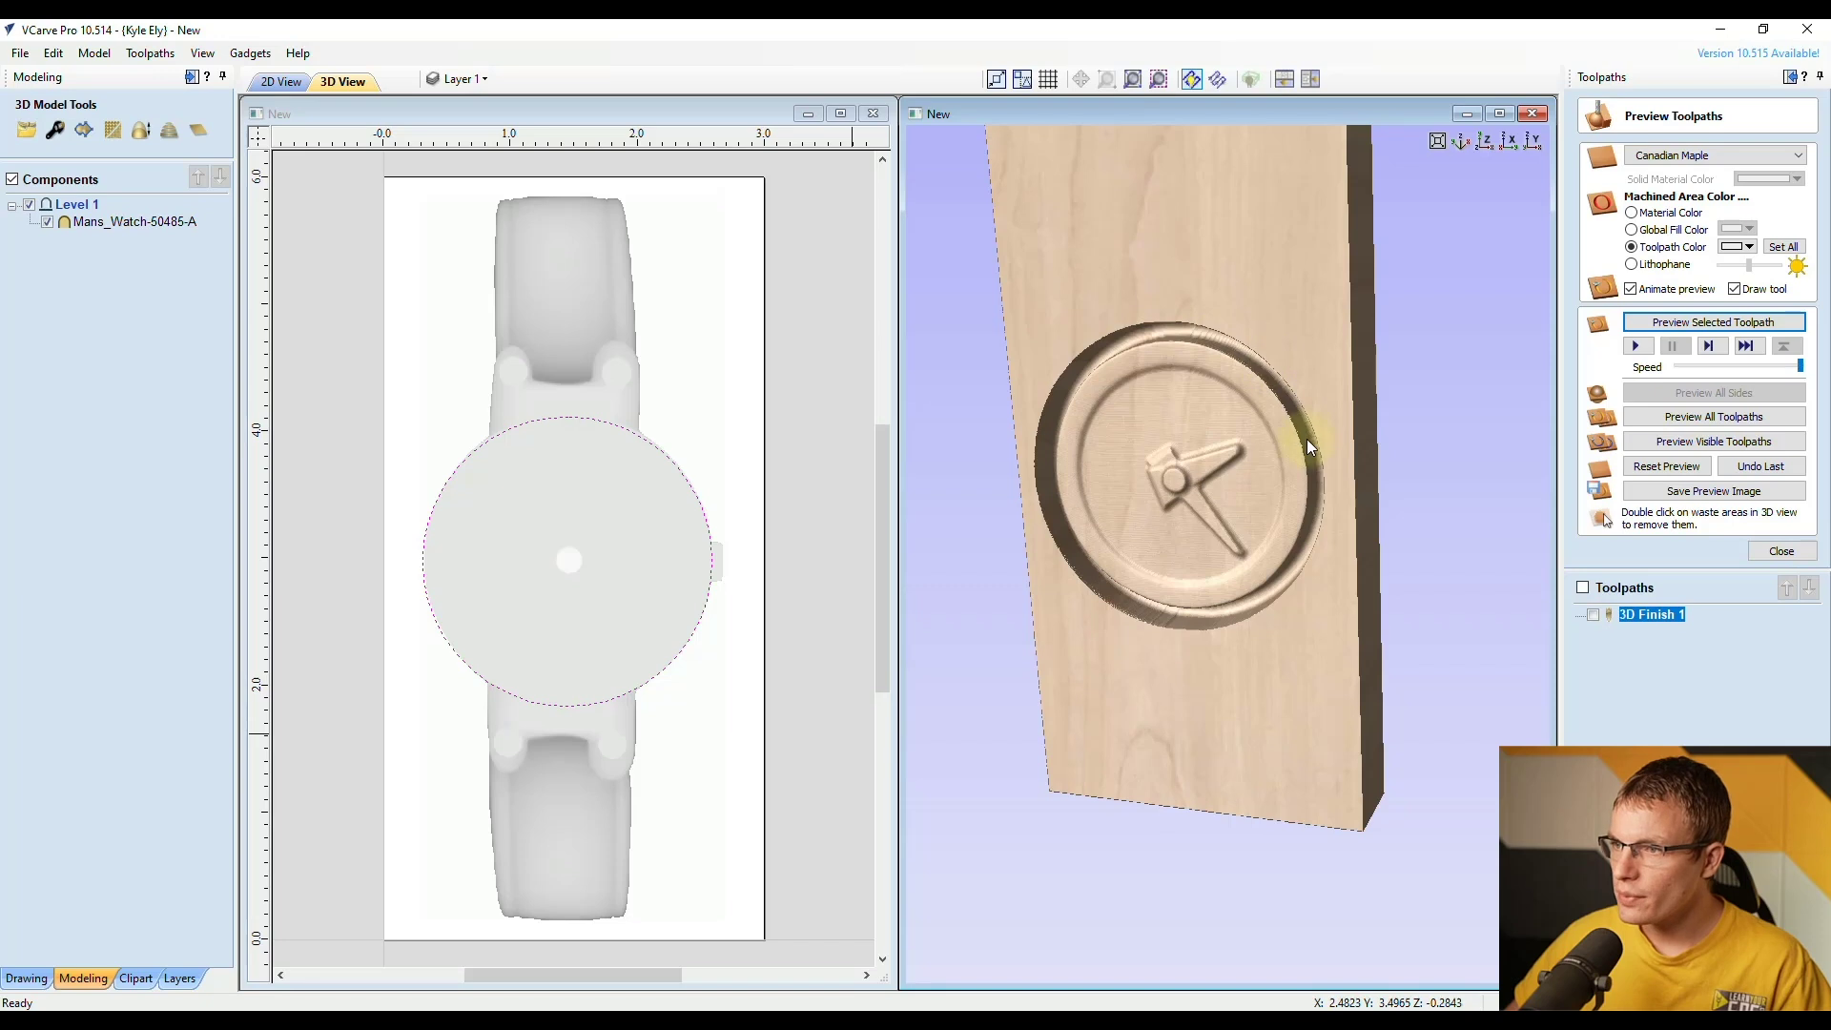
{"action": "left_click_drag", "start_coordinate": [1216, 610], "coordinate": [1181, 622]}
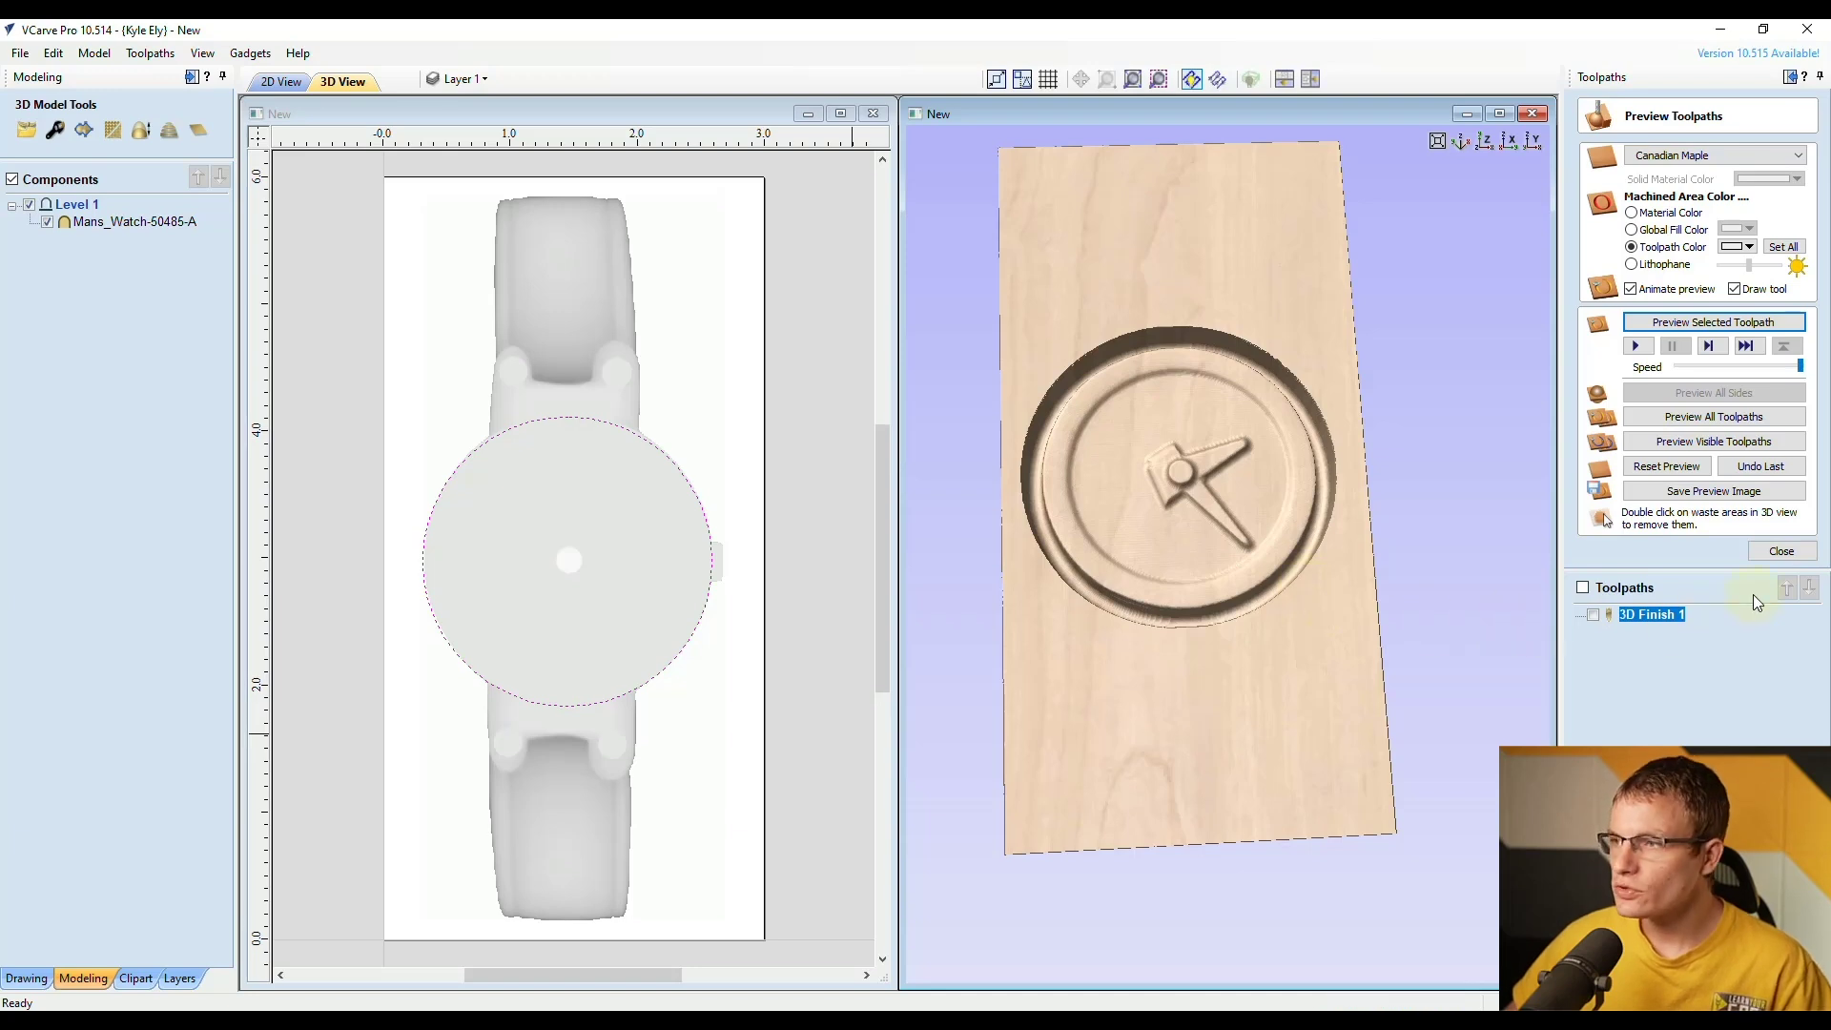
{"action": "left_click", "coordinate": [1764, 553]}
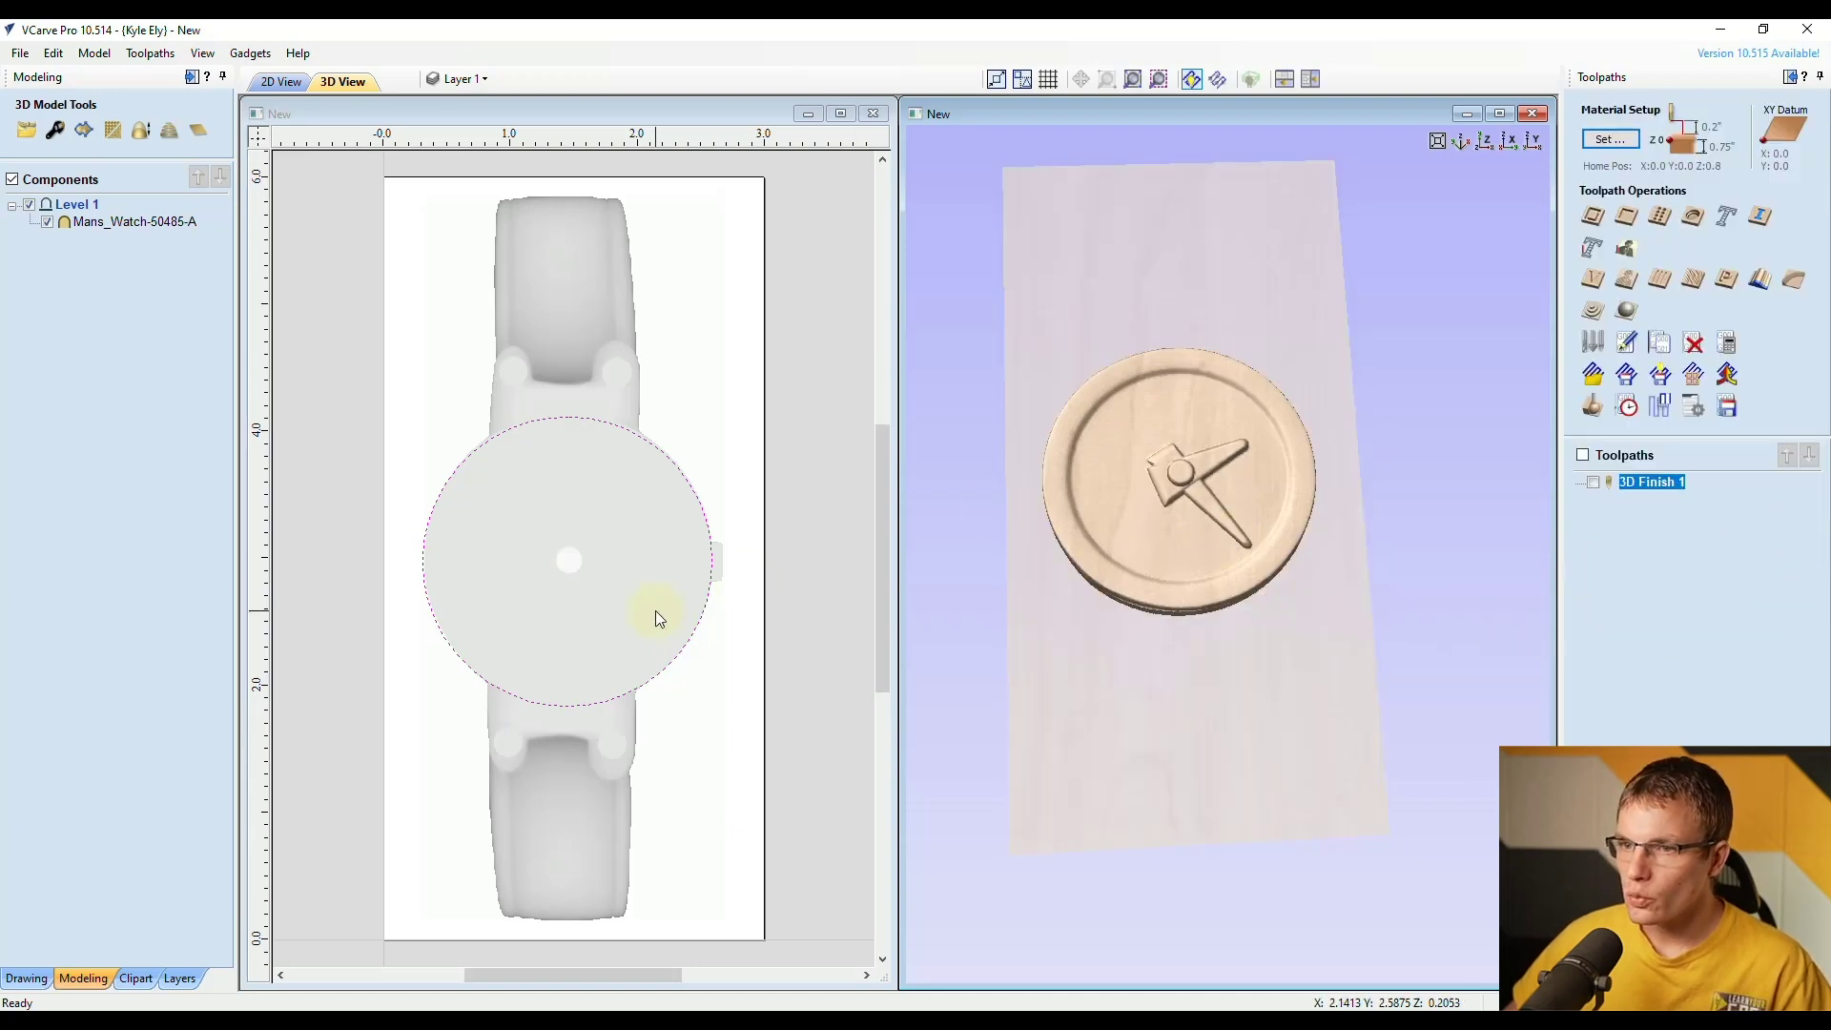
Step: Drag the watch component up and to the right, then undo that move
{"action": "left_click", "coordinate": [608, 572]}
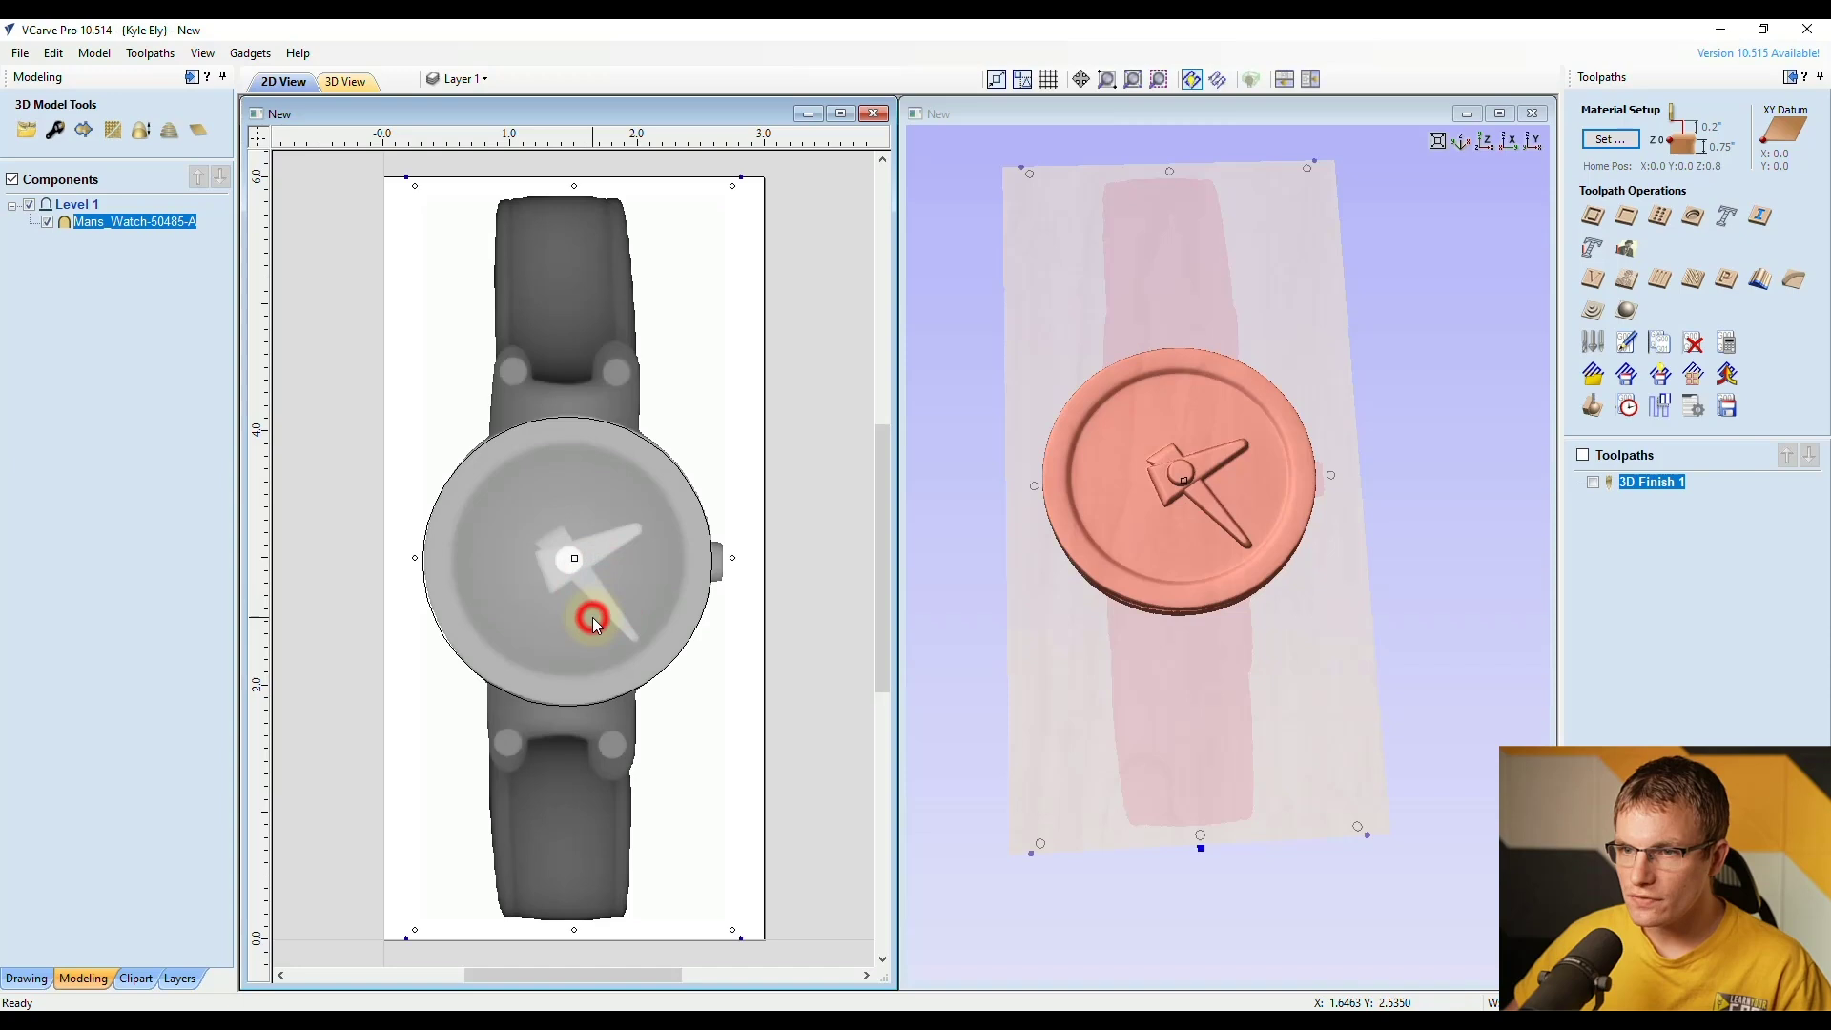
{"action": "left_click_drag", "start_coordinate": [597, 612], "coordinate": [659, 557]}
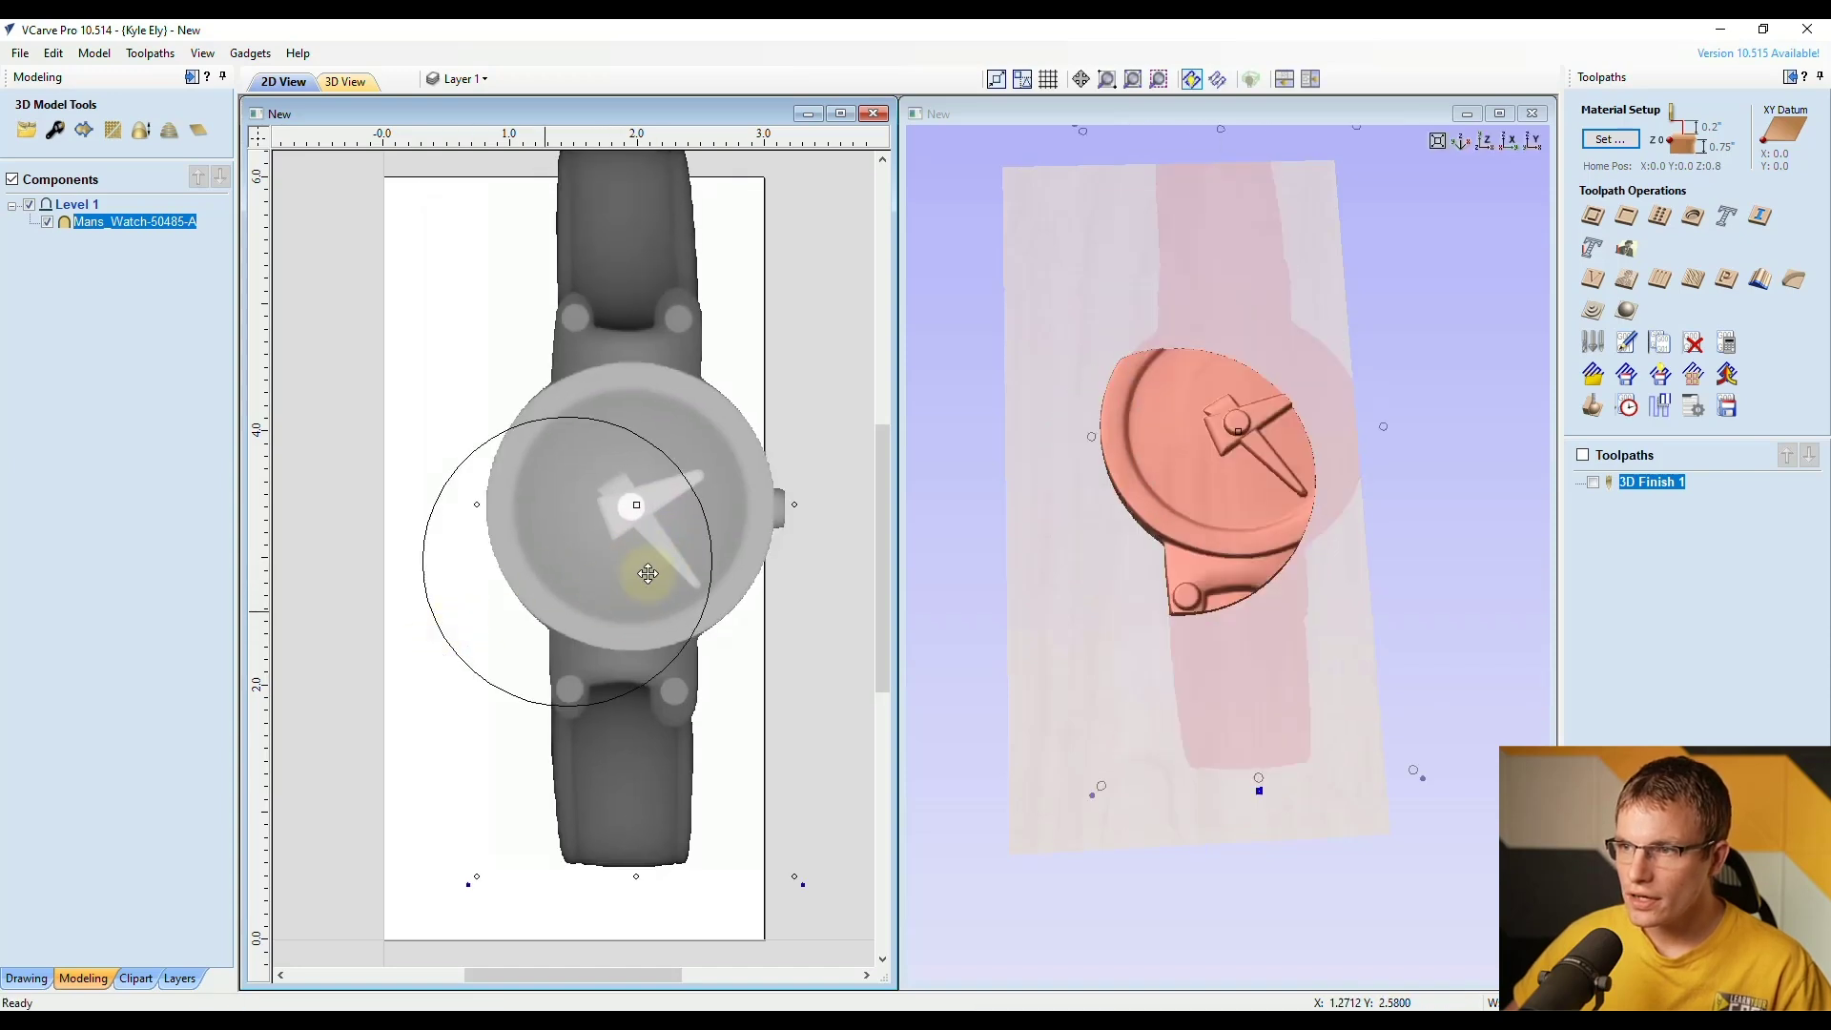
{"action": "left_click", "coordinate": [438, 360]}
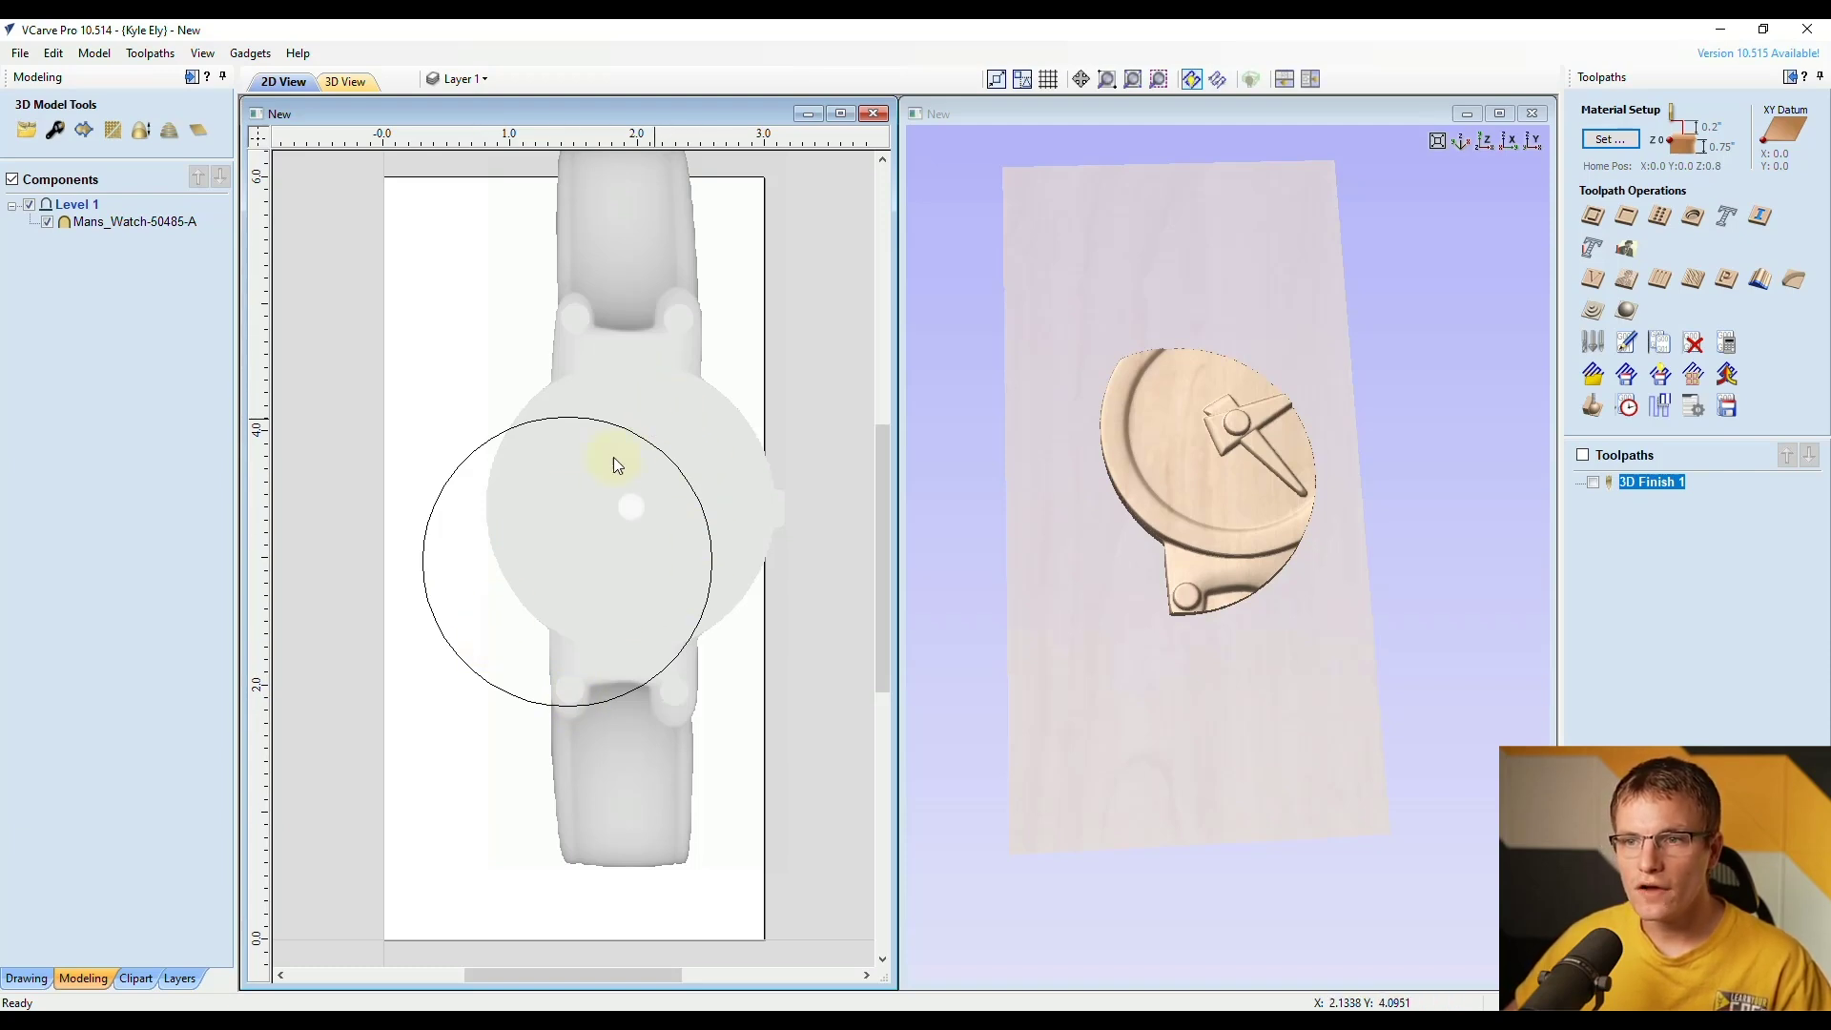
{"action": "left_click", "coordinate": [54, 54]}
{"action": "left_click", "coordinate": [59, 81]}
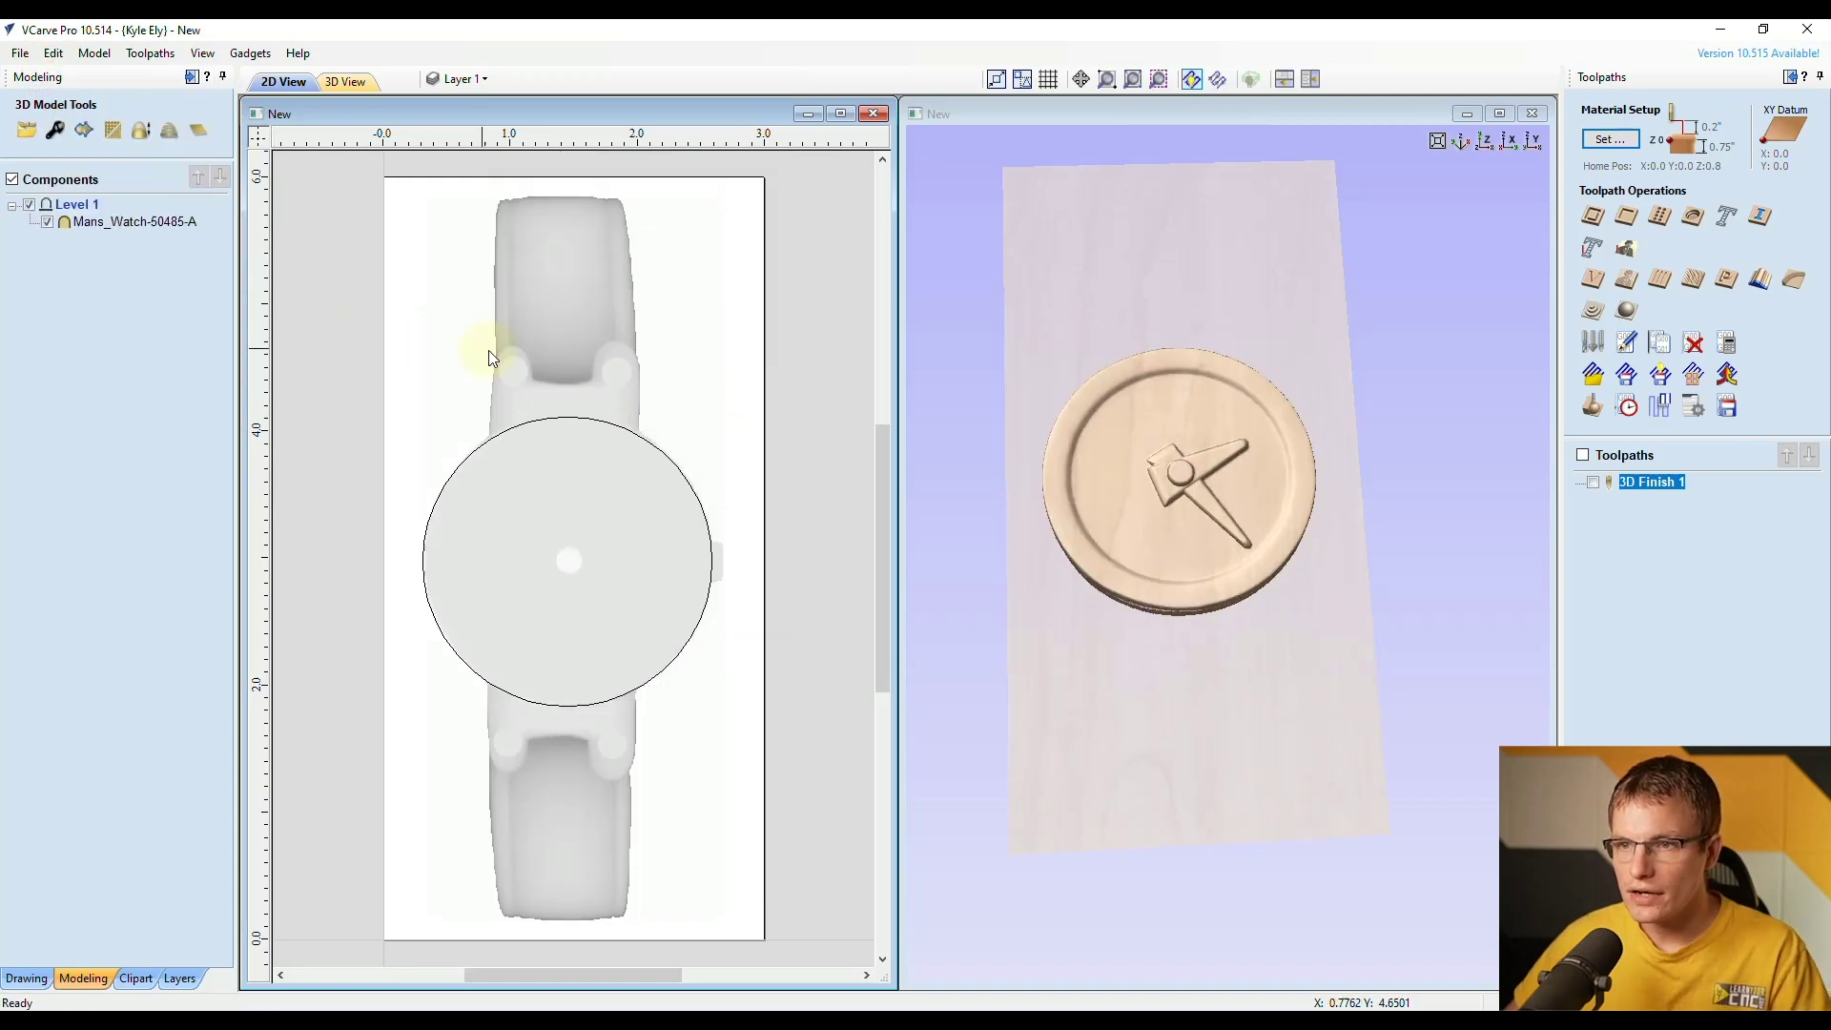
Step: Move the watch model and face circle together upward on the board
{"action": "left_click", "coordinate": [577, 329]}
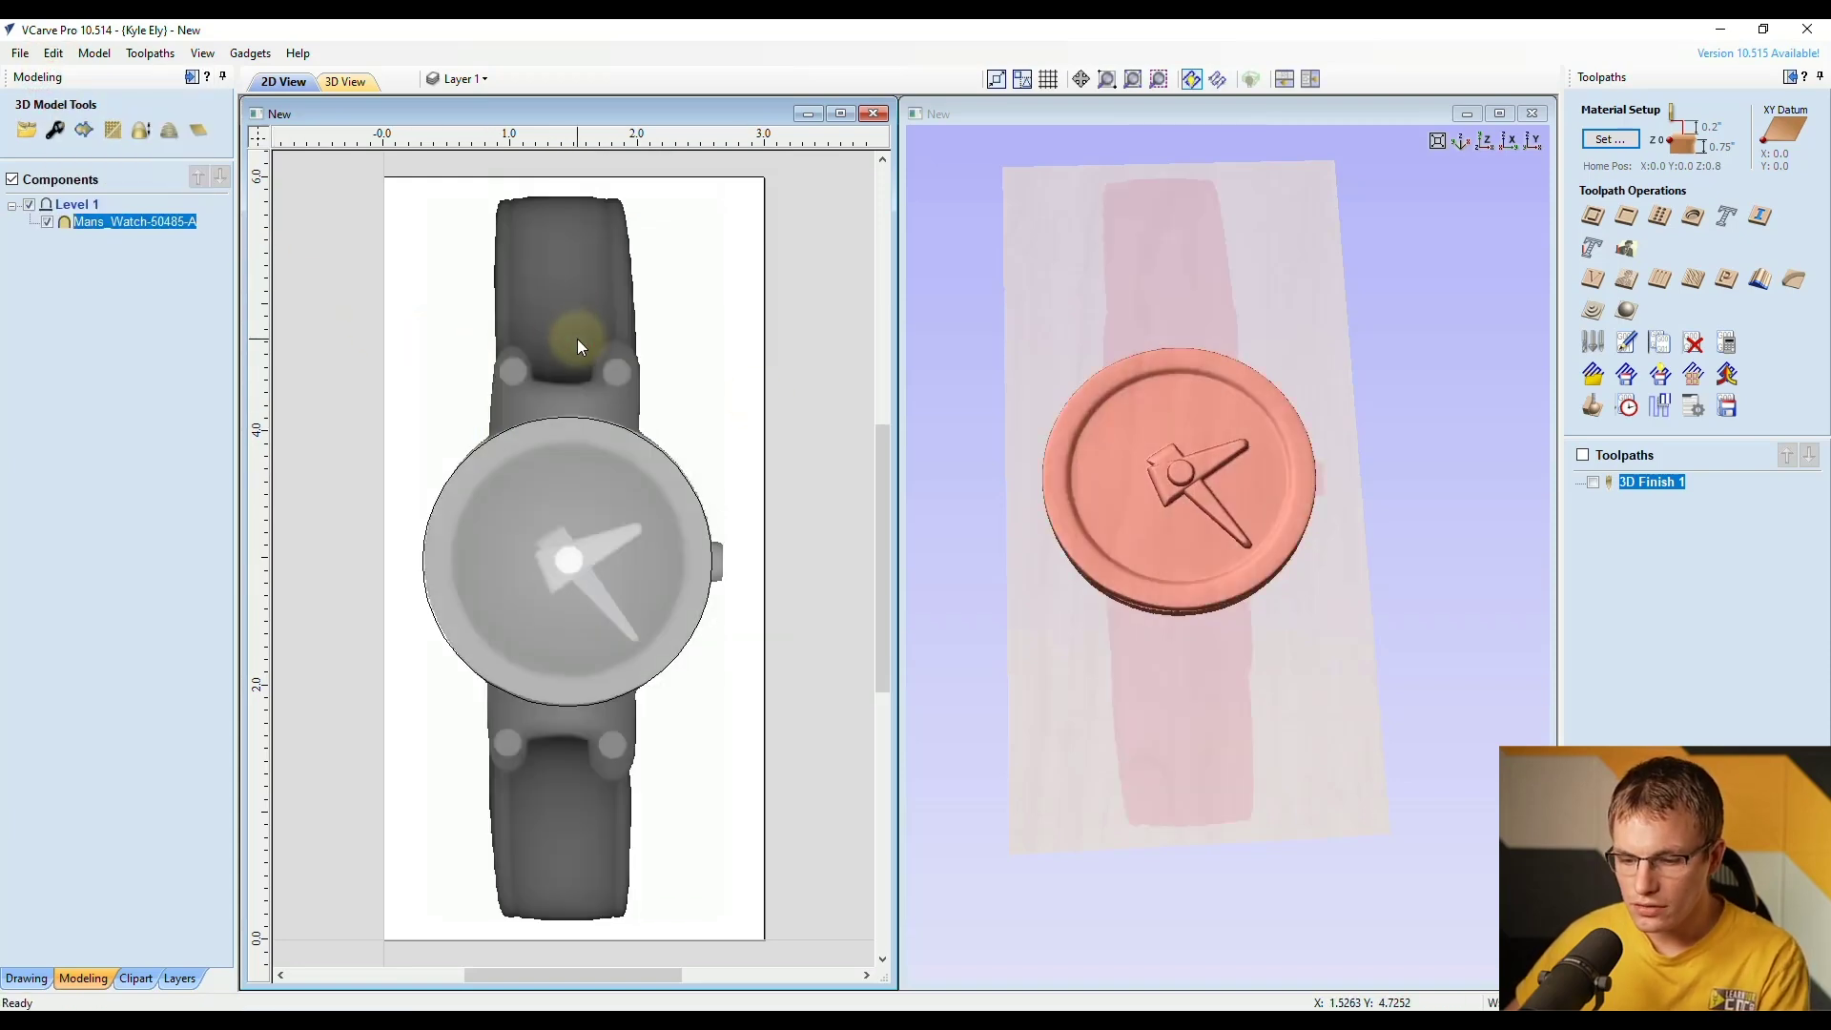
{"action": "left_click", "coordinate": [553, 417]}
{"action": "left_click", "coordinate": [580, 512]}
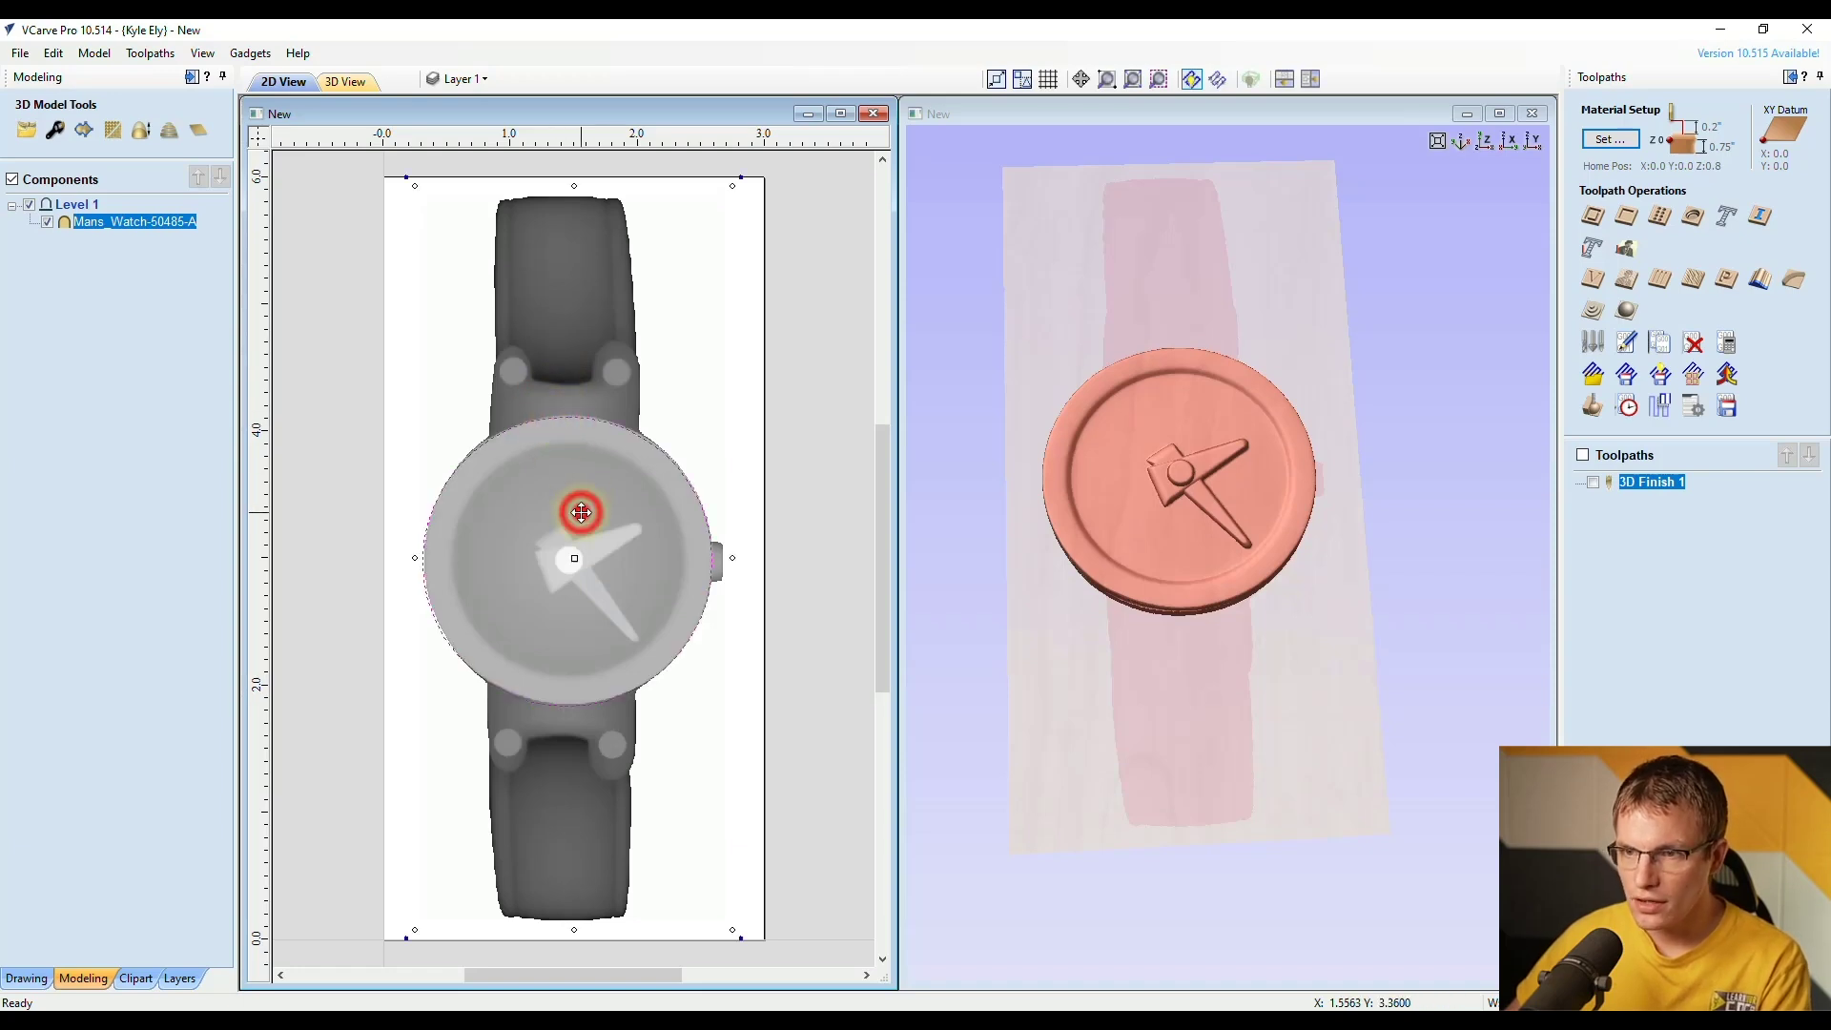
{"action": "left_click_drag", "start_coordinate": [586, 611], "coordinate": [592, 399]}
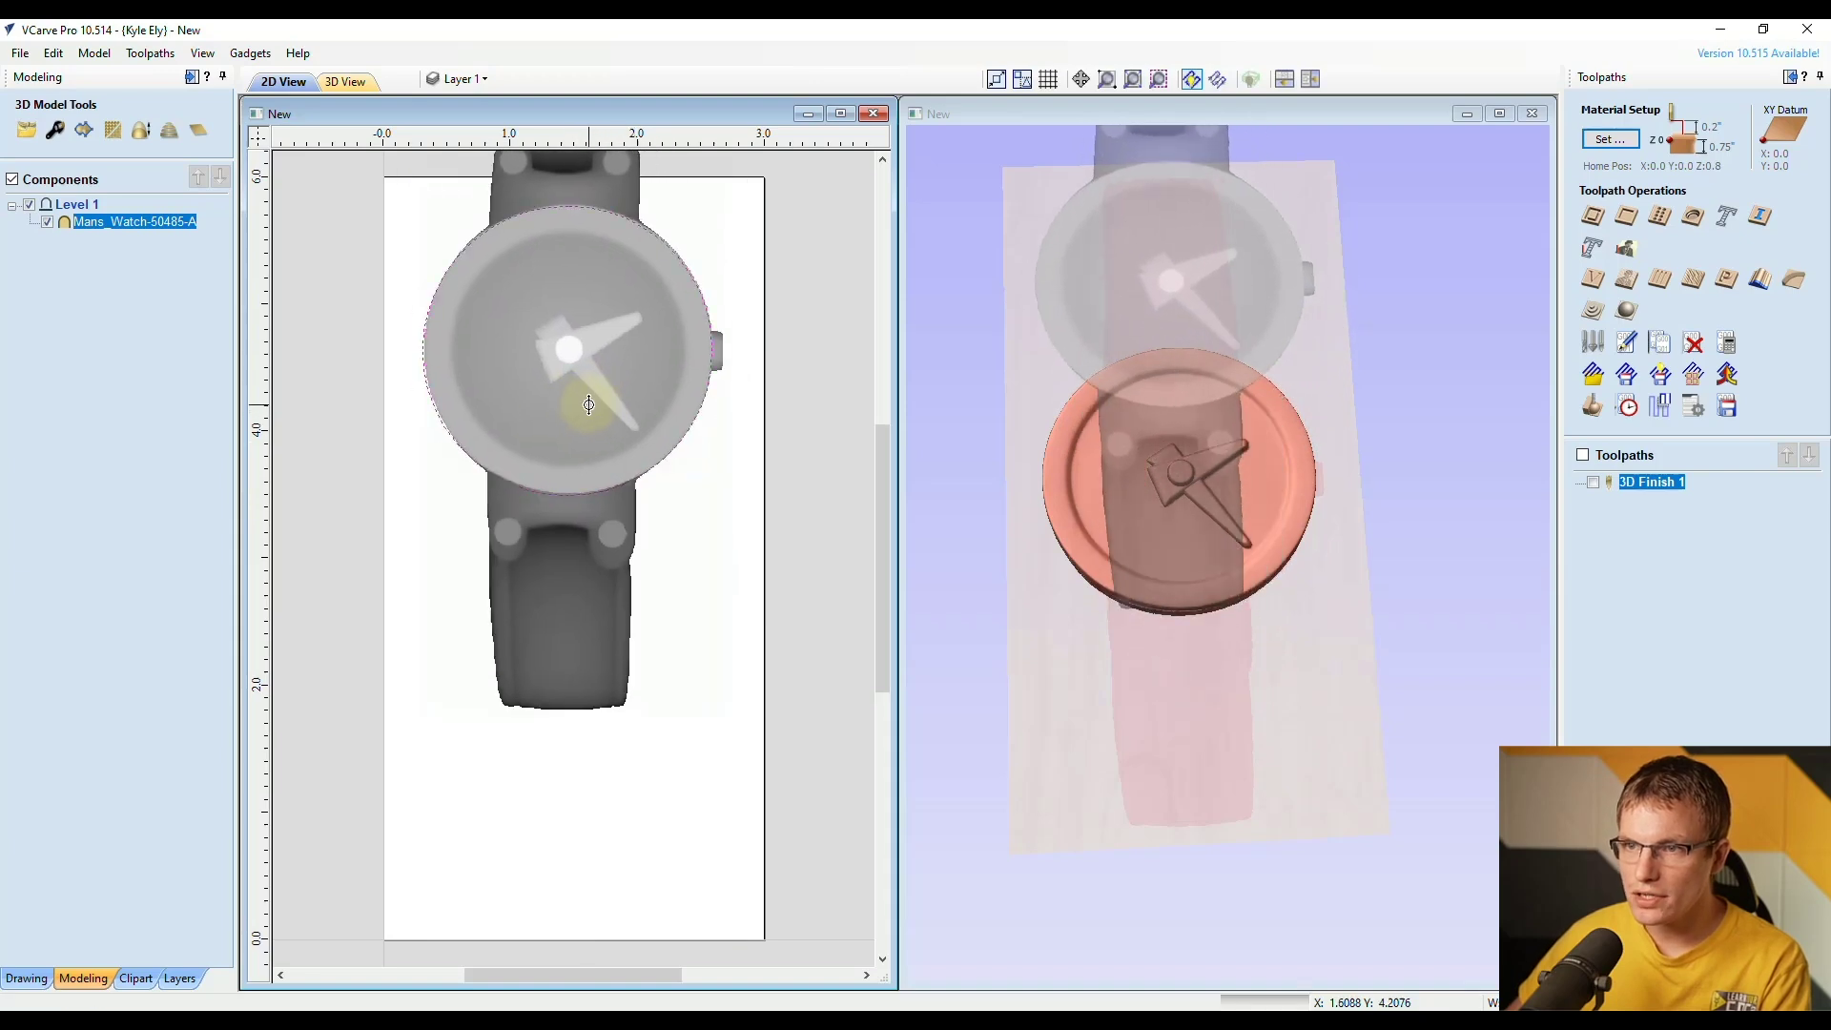
{"action": "left_click", "coordinate": [701, 519]}
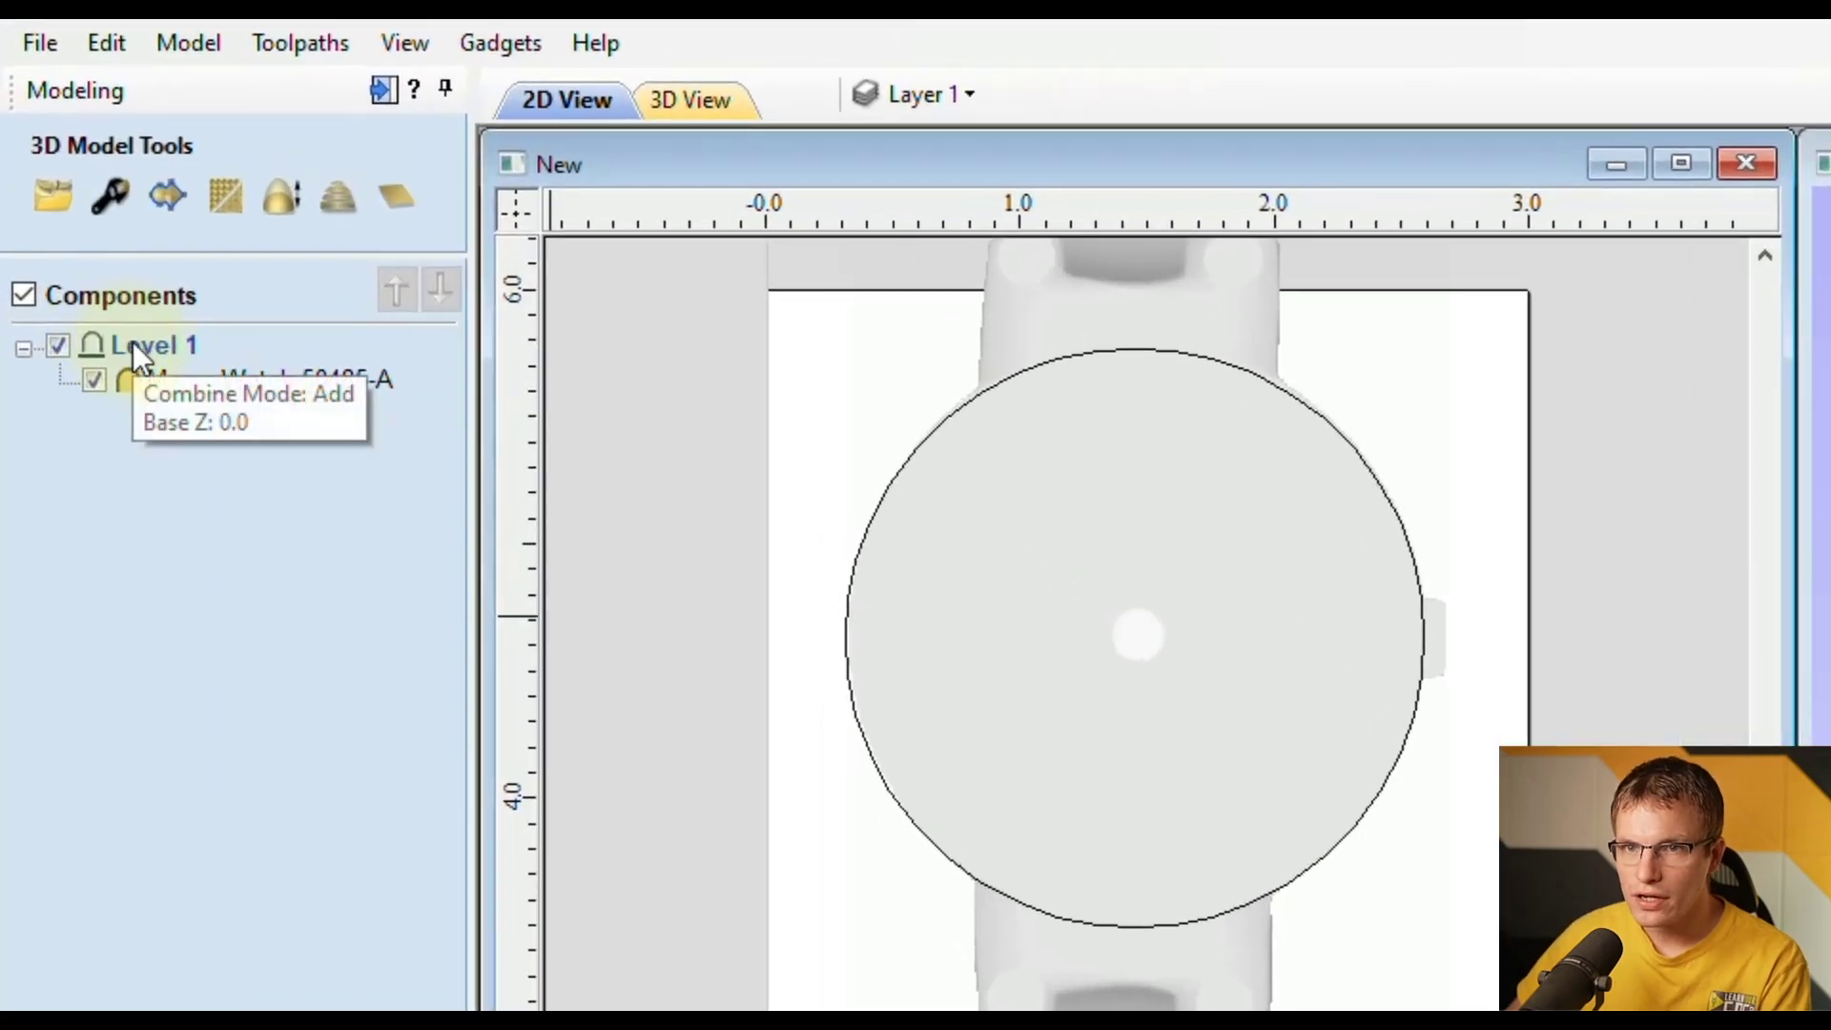
Step: Update Level 1's clipping to match the moved face circle
{"action": "right_click", "coordinate": [133, 342]}
{"action": "mouse_move", "coordinate": [198, 557]}
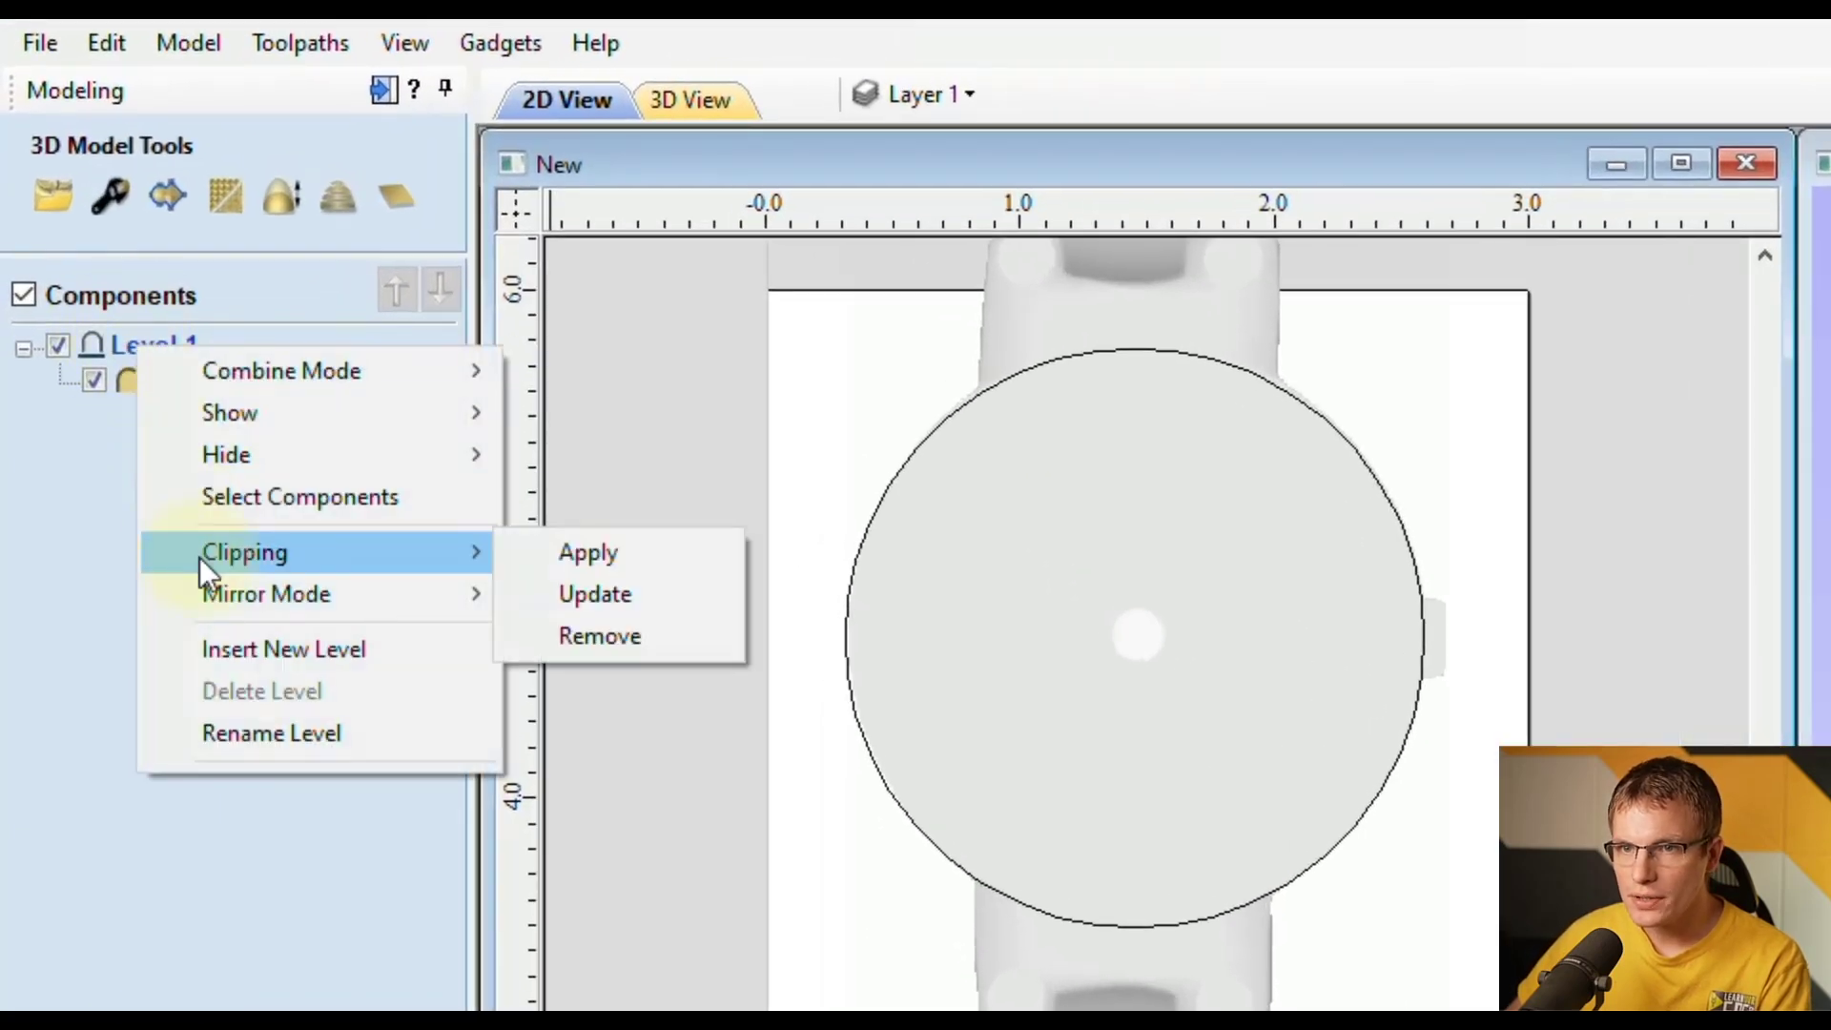
{"action": "left_click", "coordinate": [572, 595]}
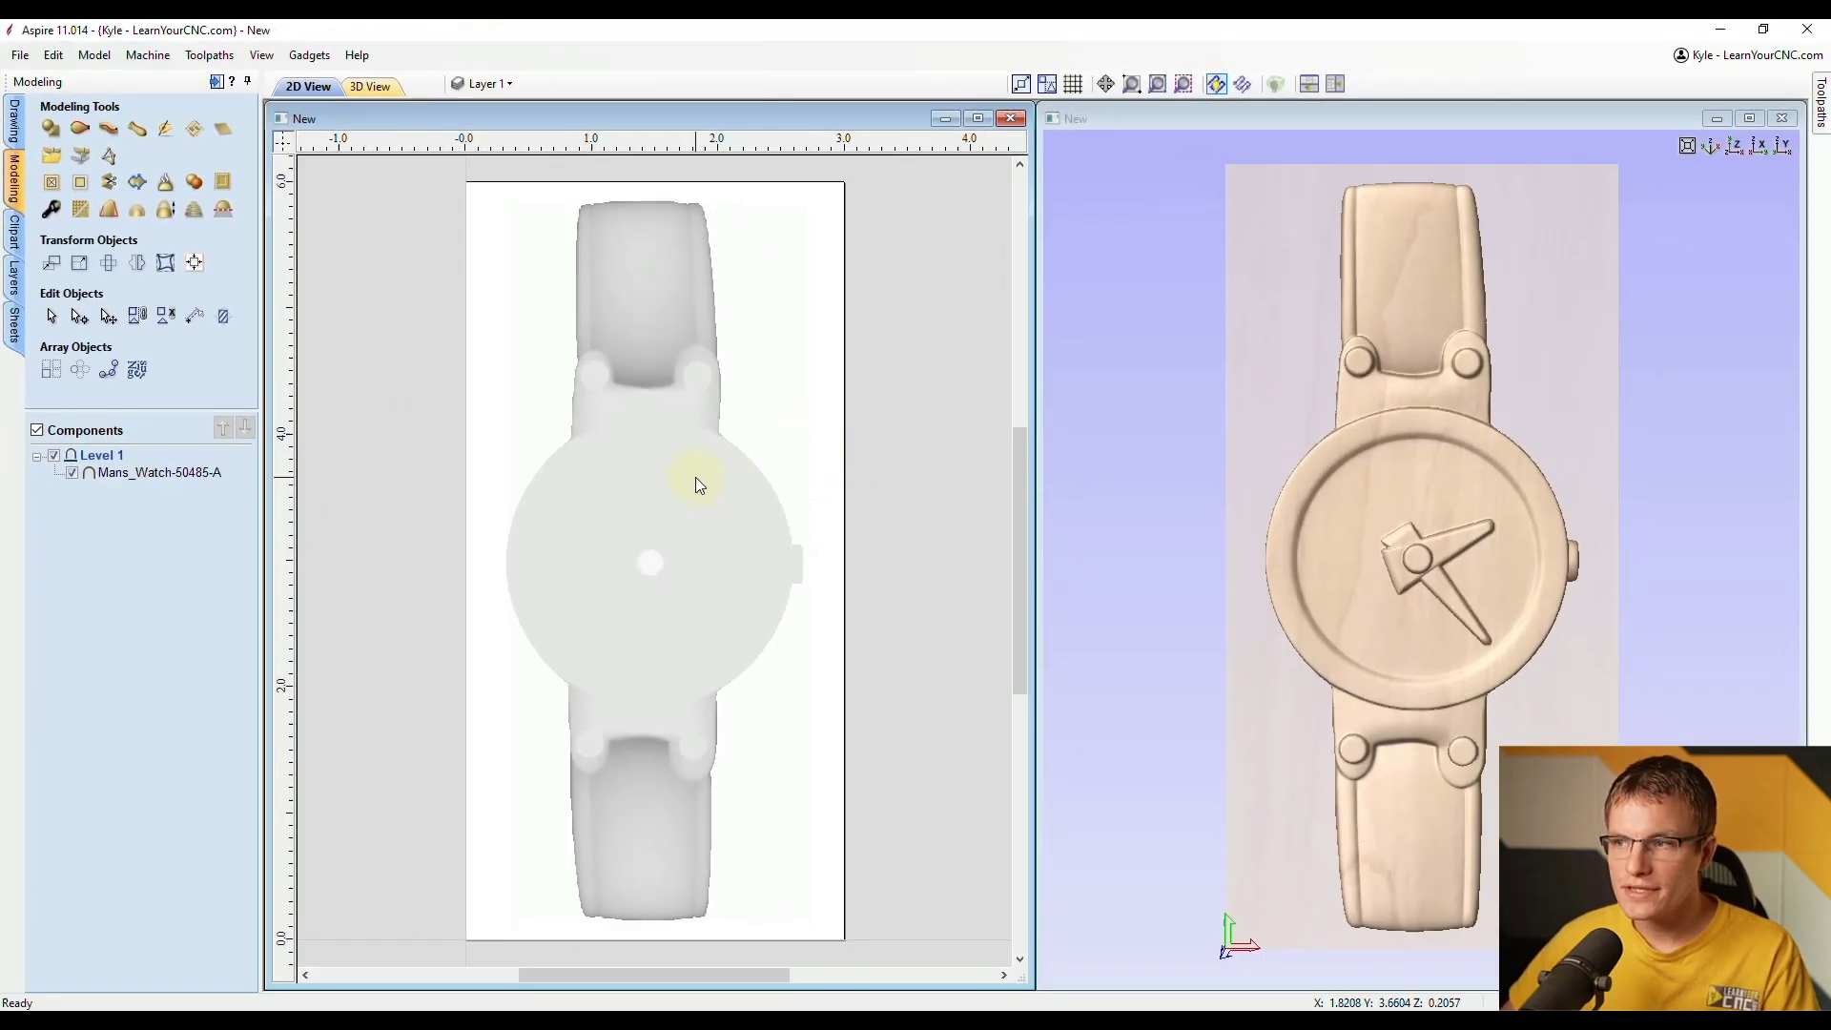
Step: Generate a boundary vector around the Mans_Watch-50485-A component, then reselect the component
{"action": "left_click", "coordinate": [695, 482]}
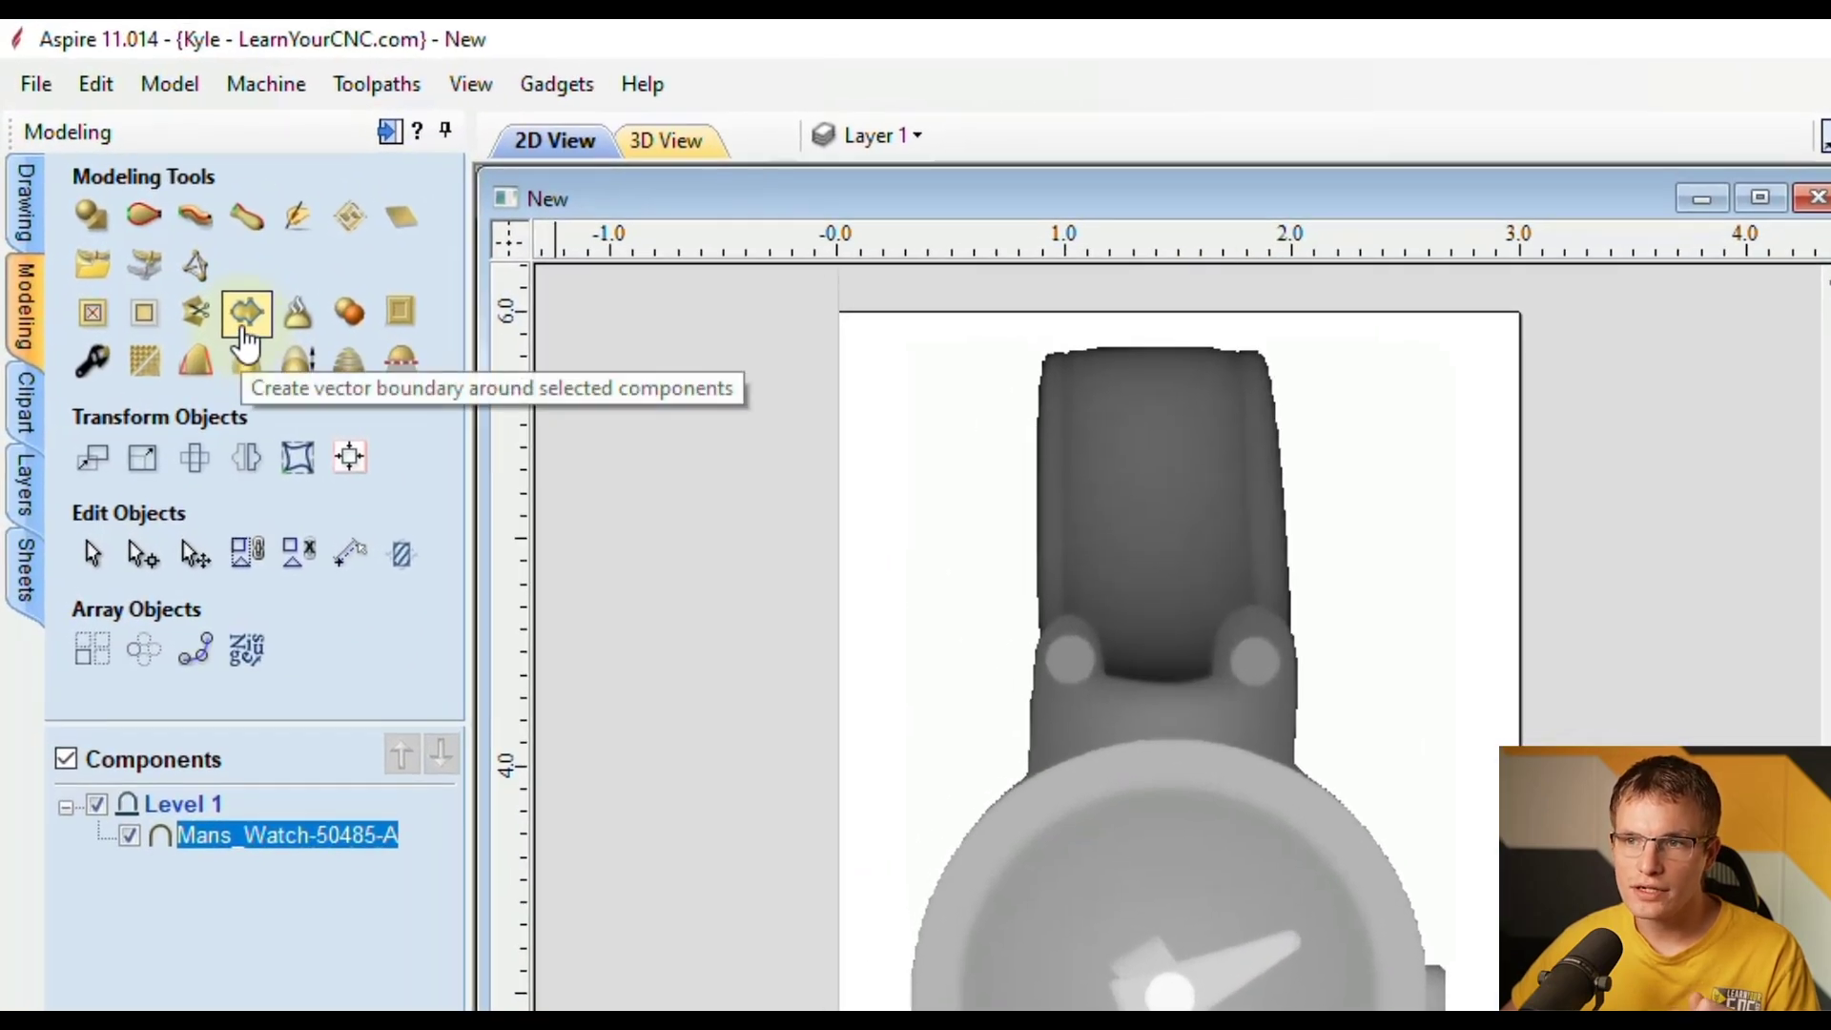
{"action": "left_click", "coordinate": [244, 327]}
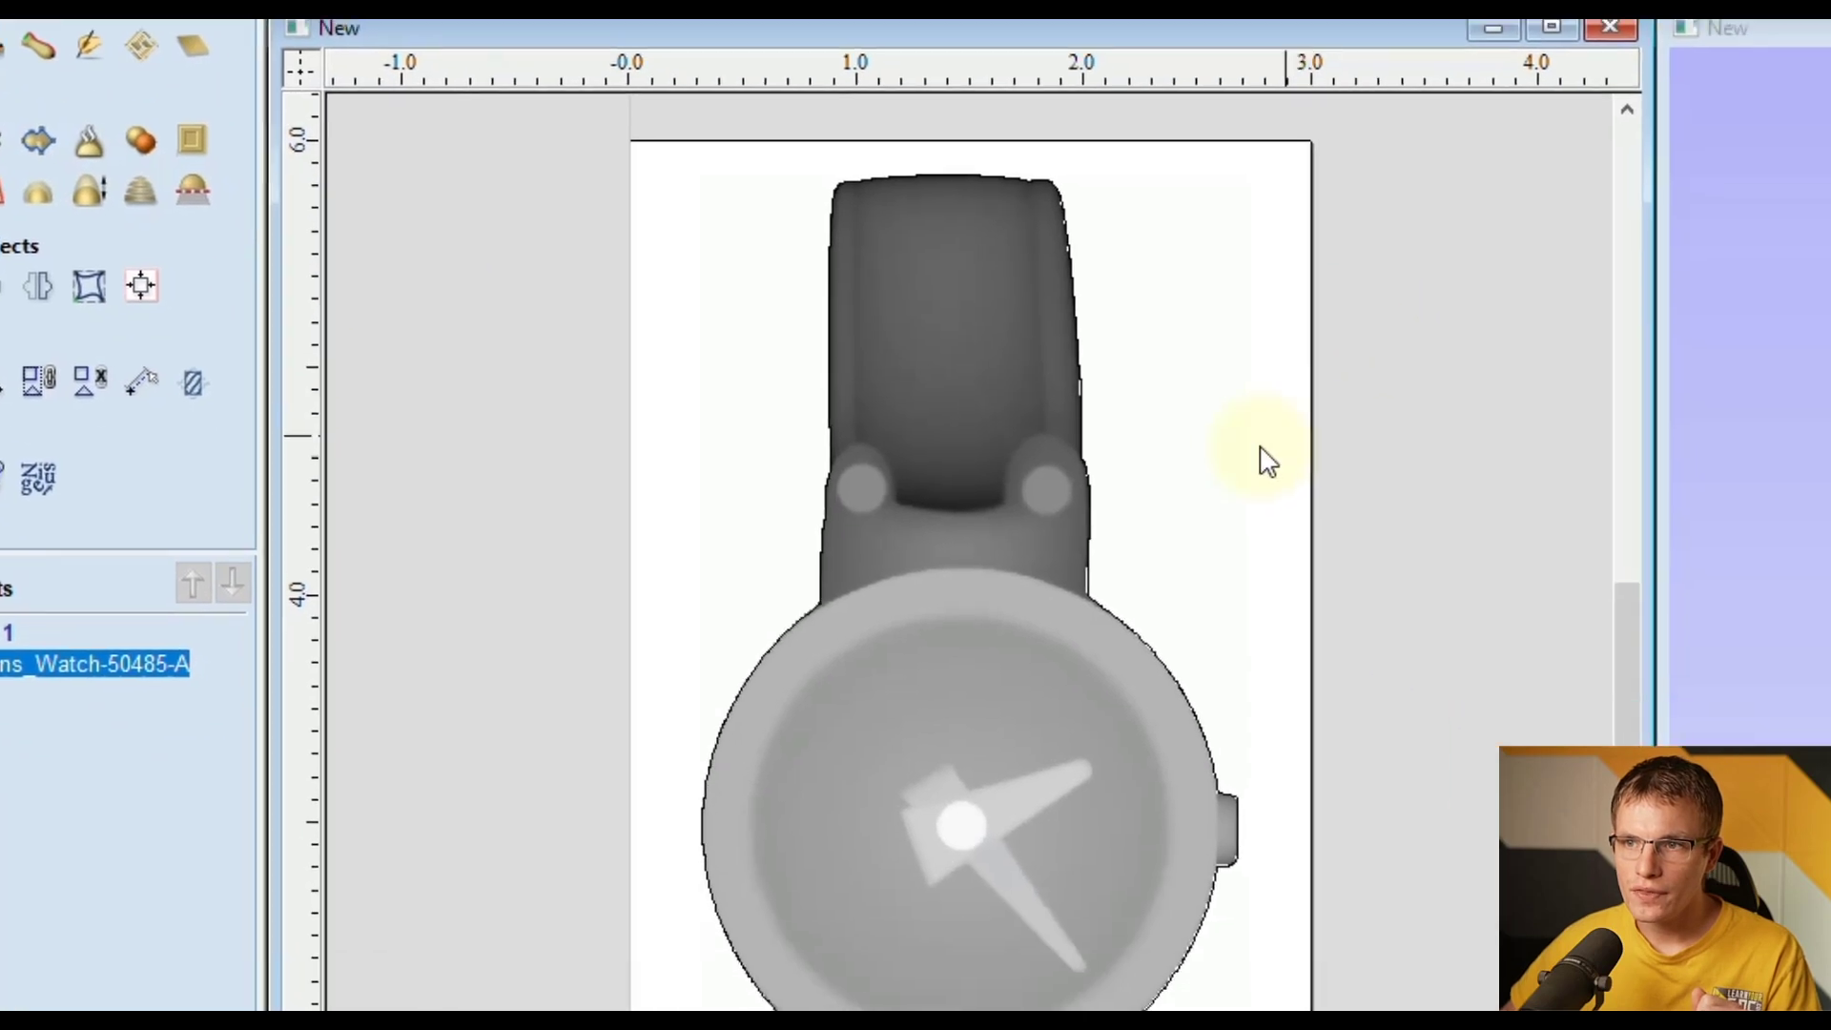
{"action": "left_click", "coordinate": [1416, 652]}
{"action": "left_click", "coordinate": [1297, 737]}
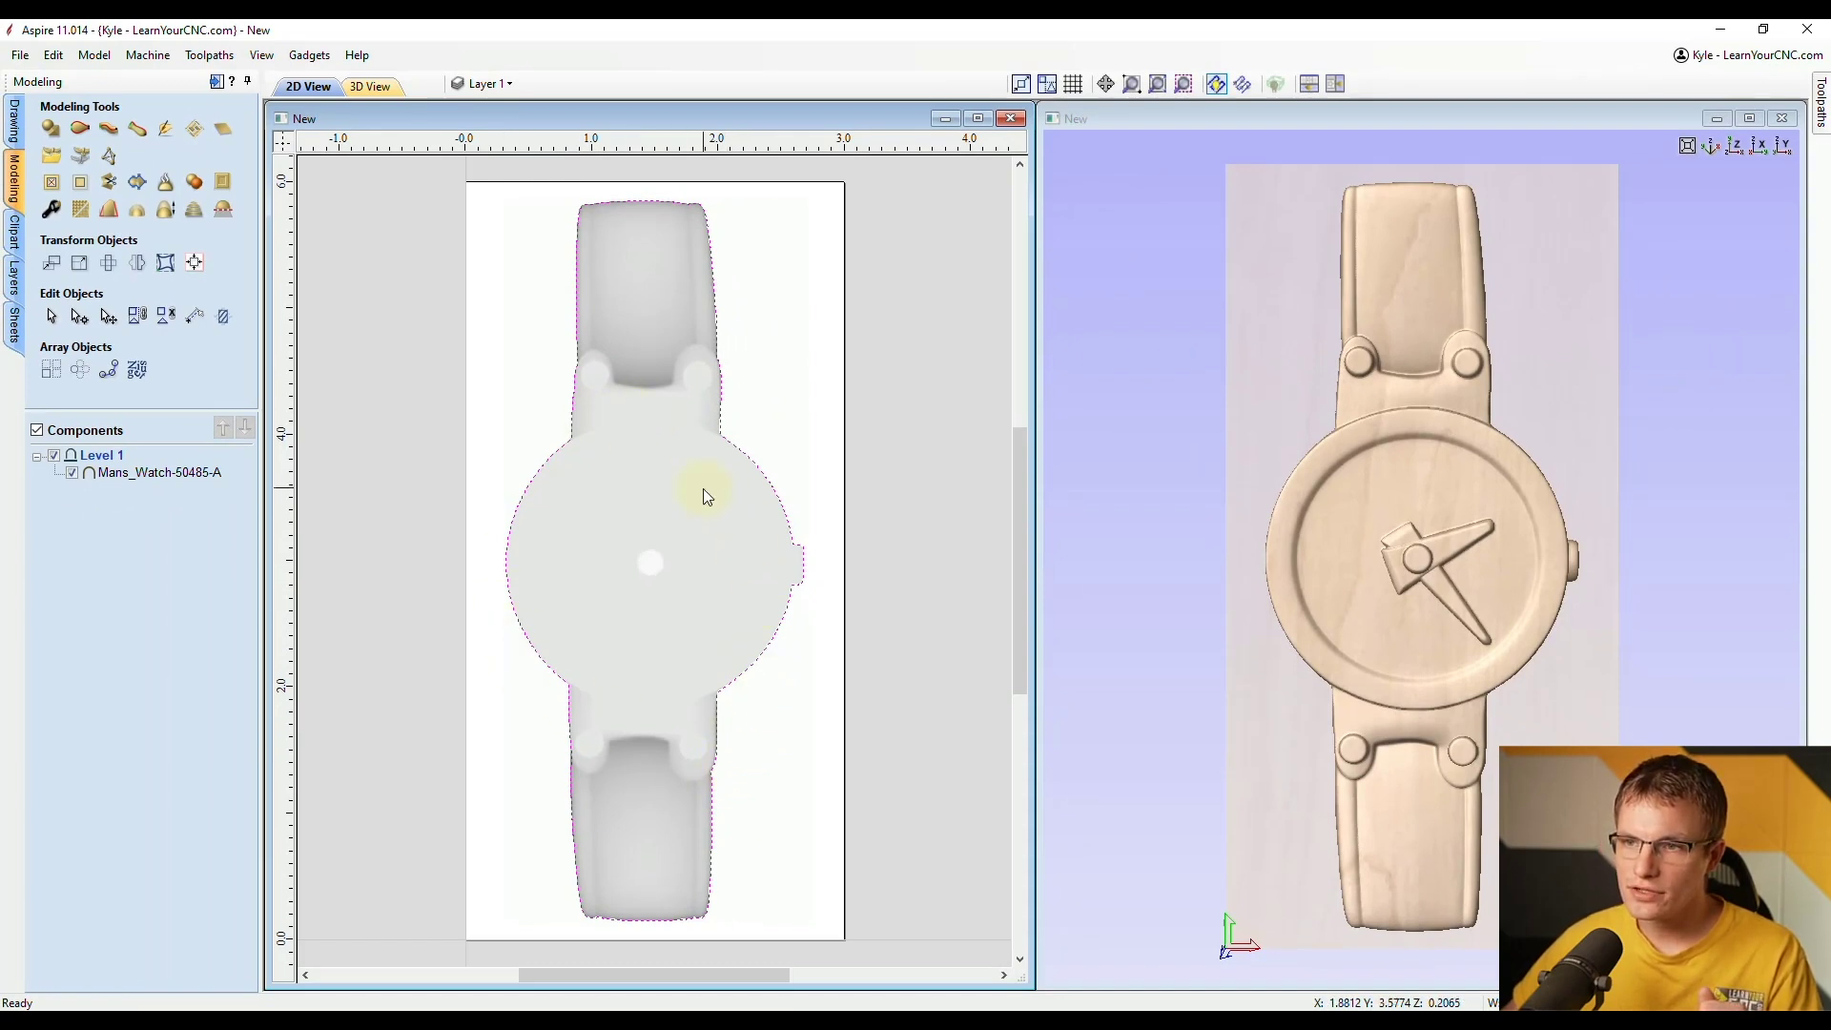
{"action": "left_click", "coordinate": [730, 327]}
{"action": "left_click", "coordinate": [665, 445]}
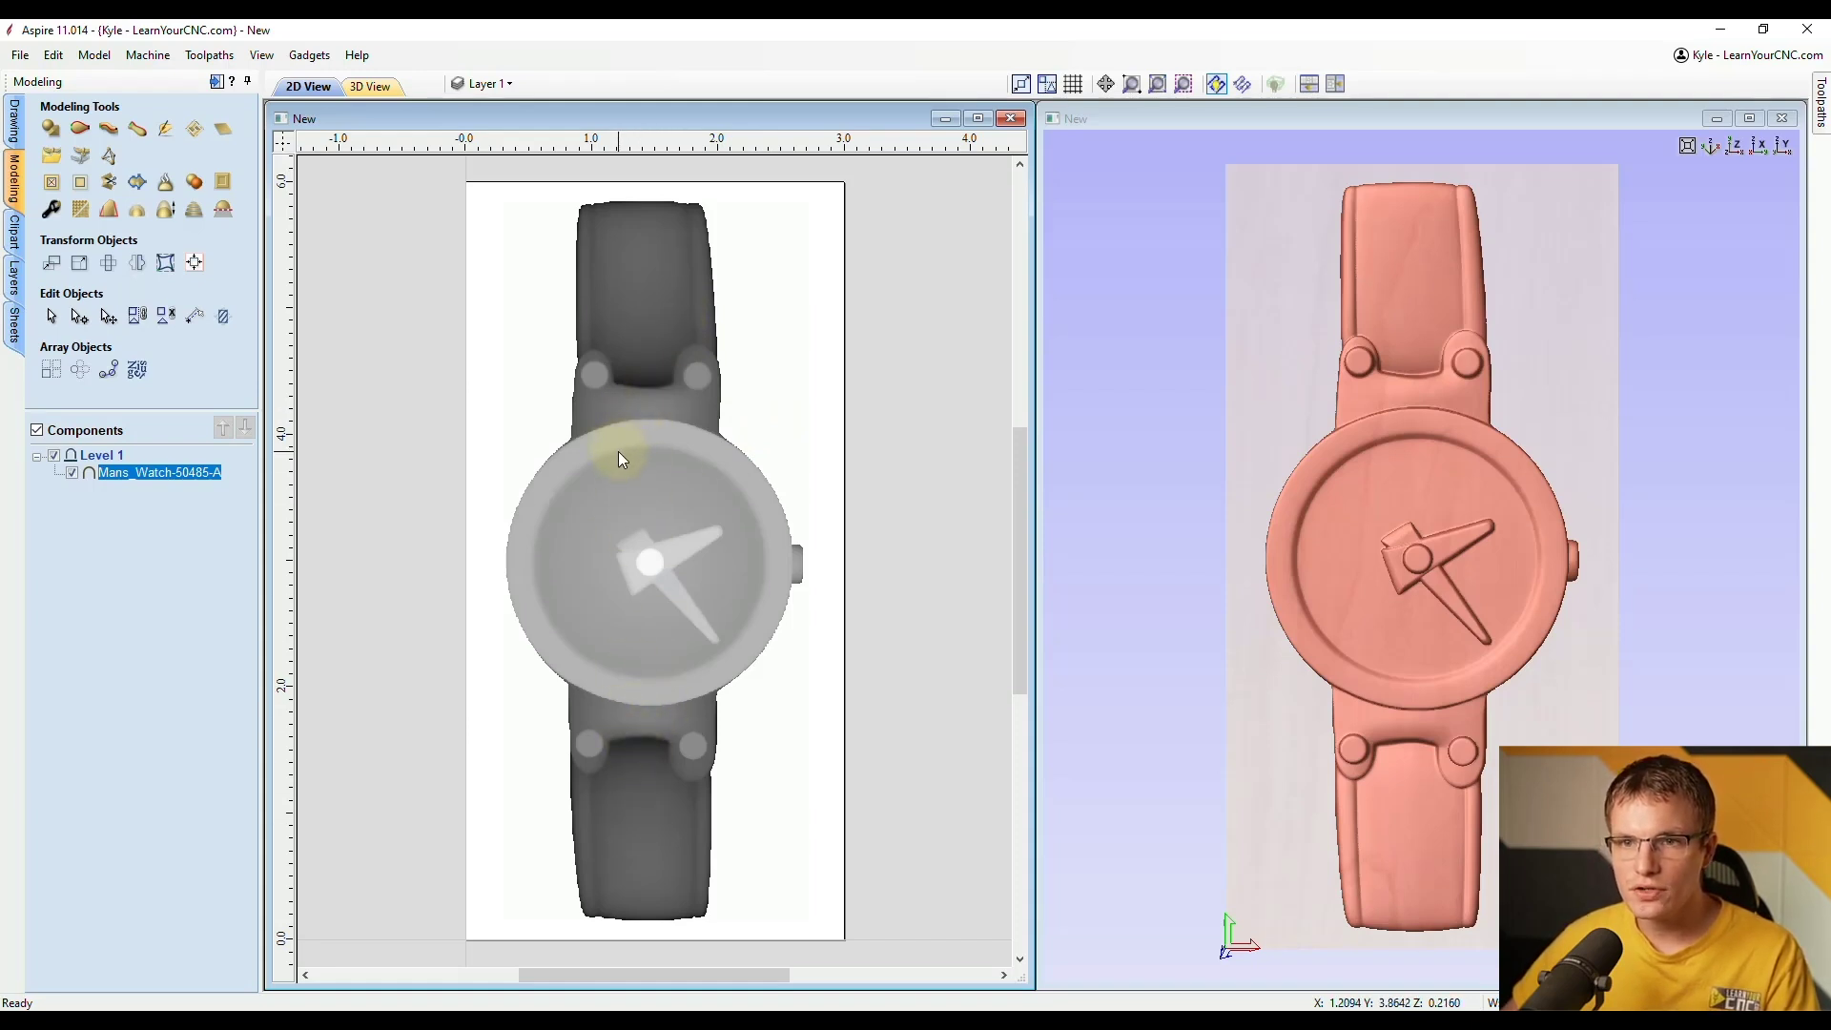
Step: Preview Black/White traces of the watch image at thresholds near 0.26 and 0.55, then close
{"action": "left_click", "coordinate": [12, 121]}
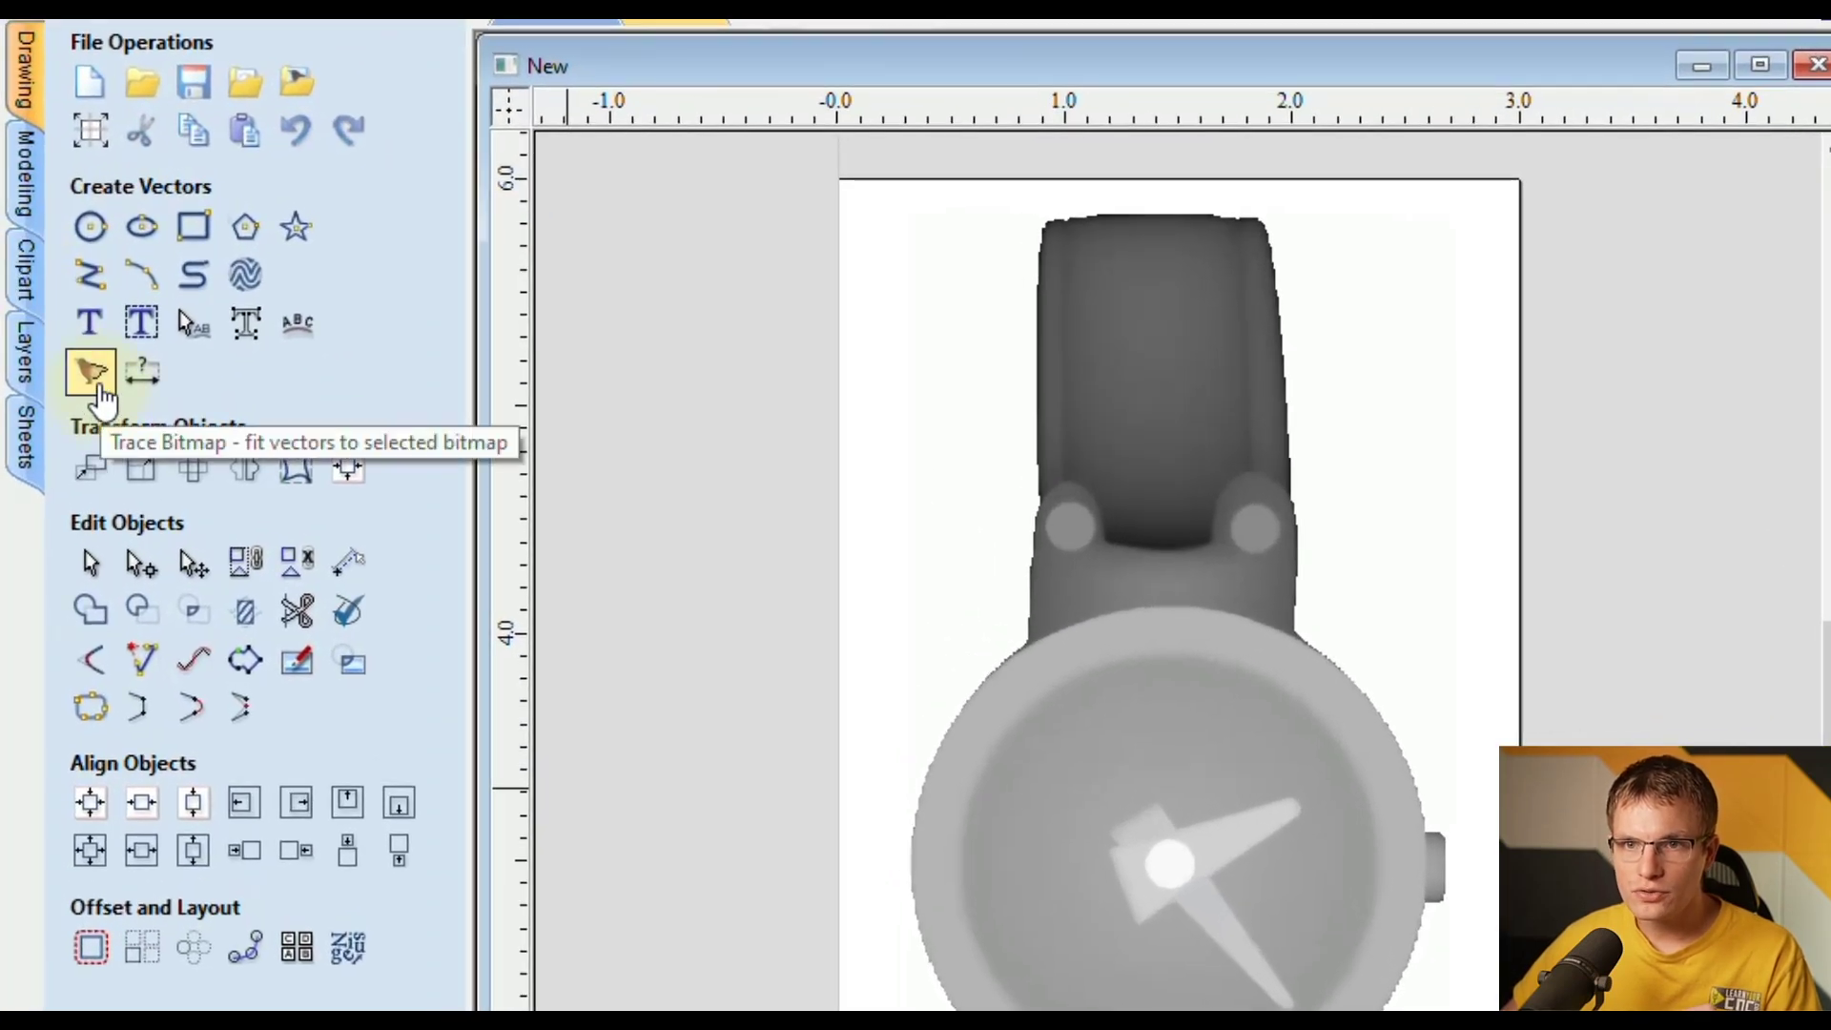
{"action": "left_click", "coordinate": [99, 390]}
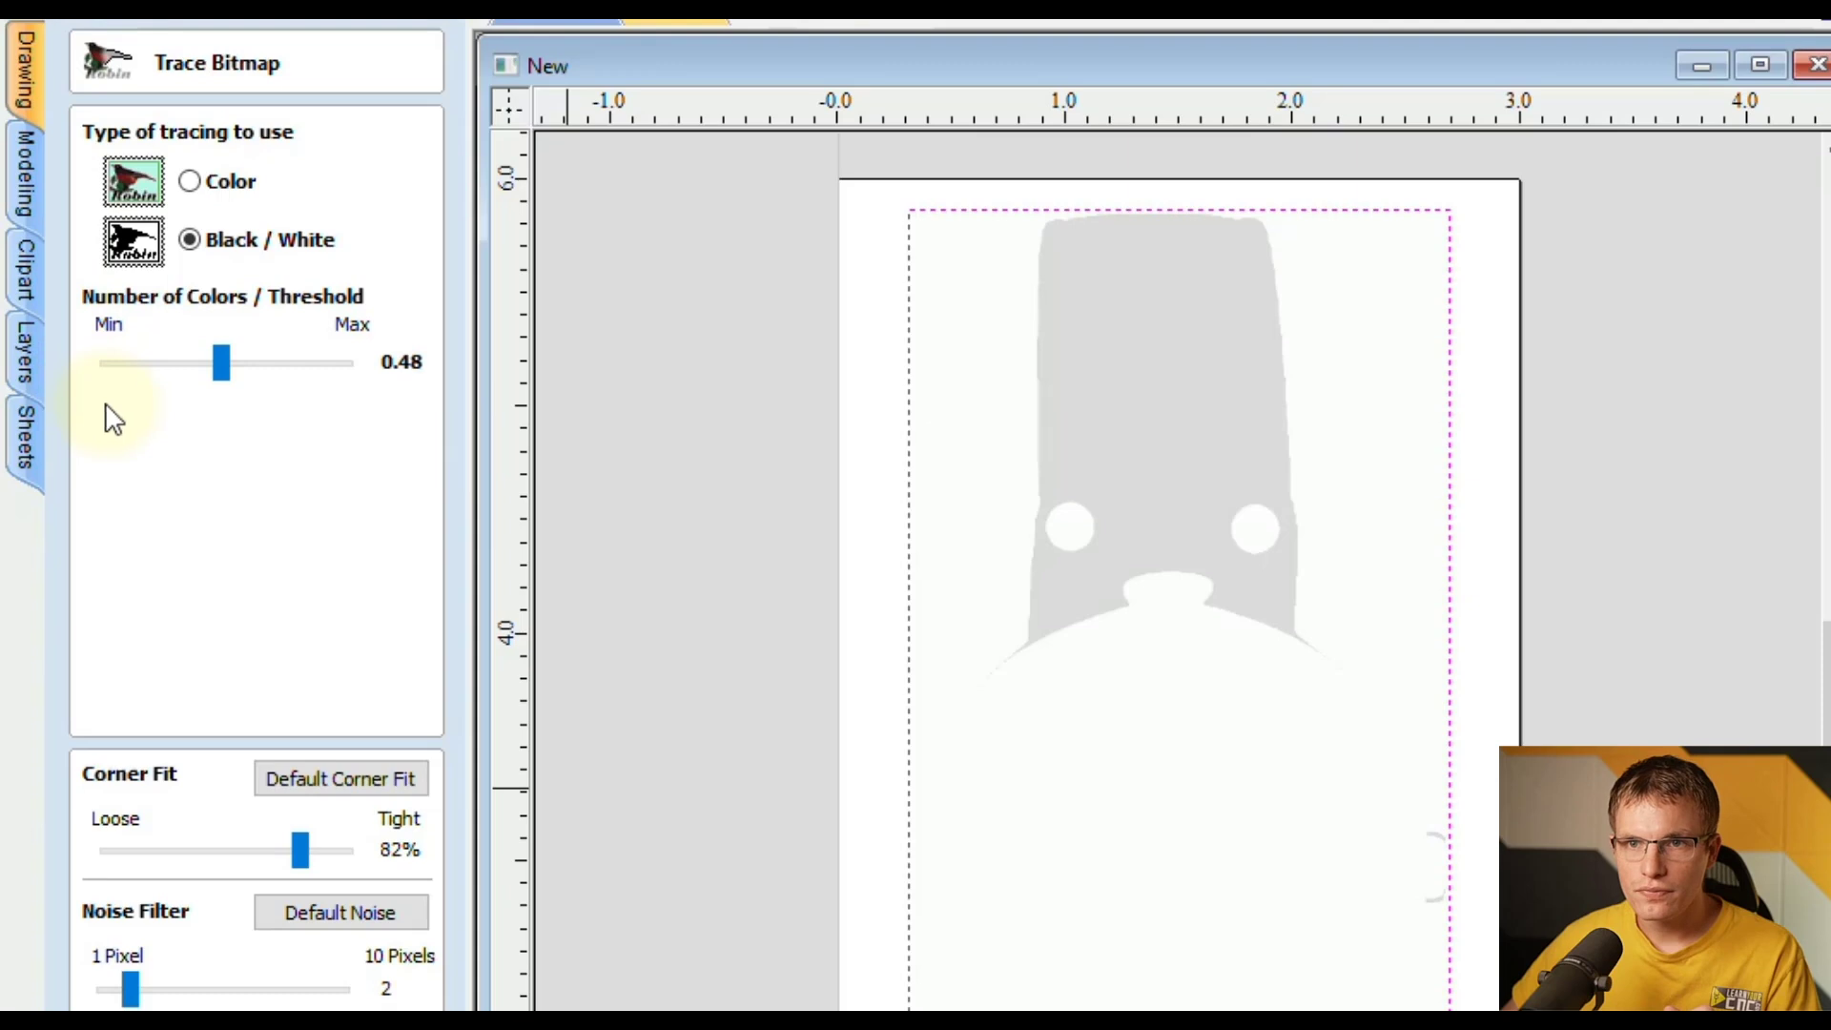
{"action": "mouse_move", "coordinate": [223, 364]}
{"action": "left_mouse_down"}
{"action": "mouse_move", "coordinate": [150, 364]}
{"action": "mouse_move", "coordinate": [166, 364]}
{"action": "left_mouse_up"}
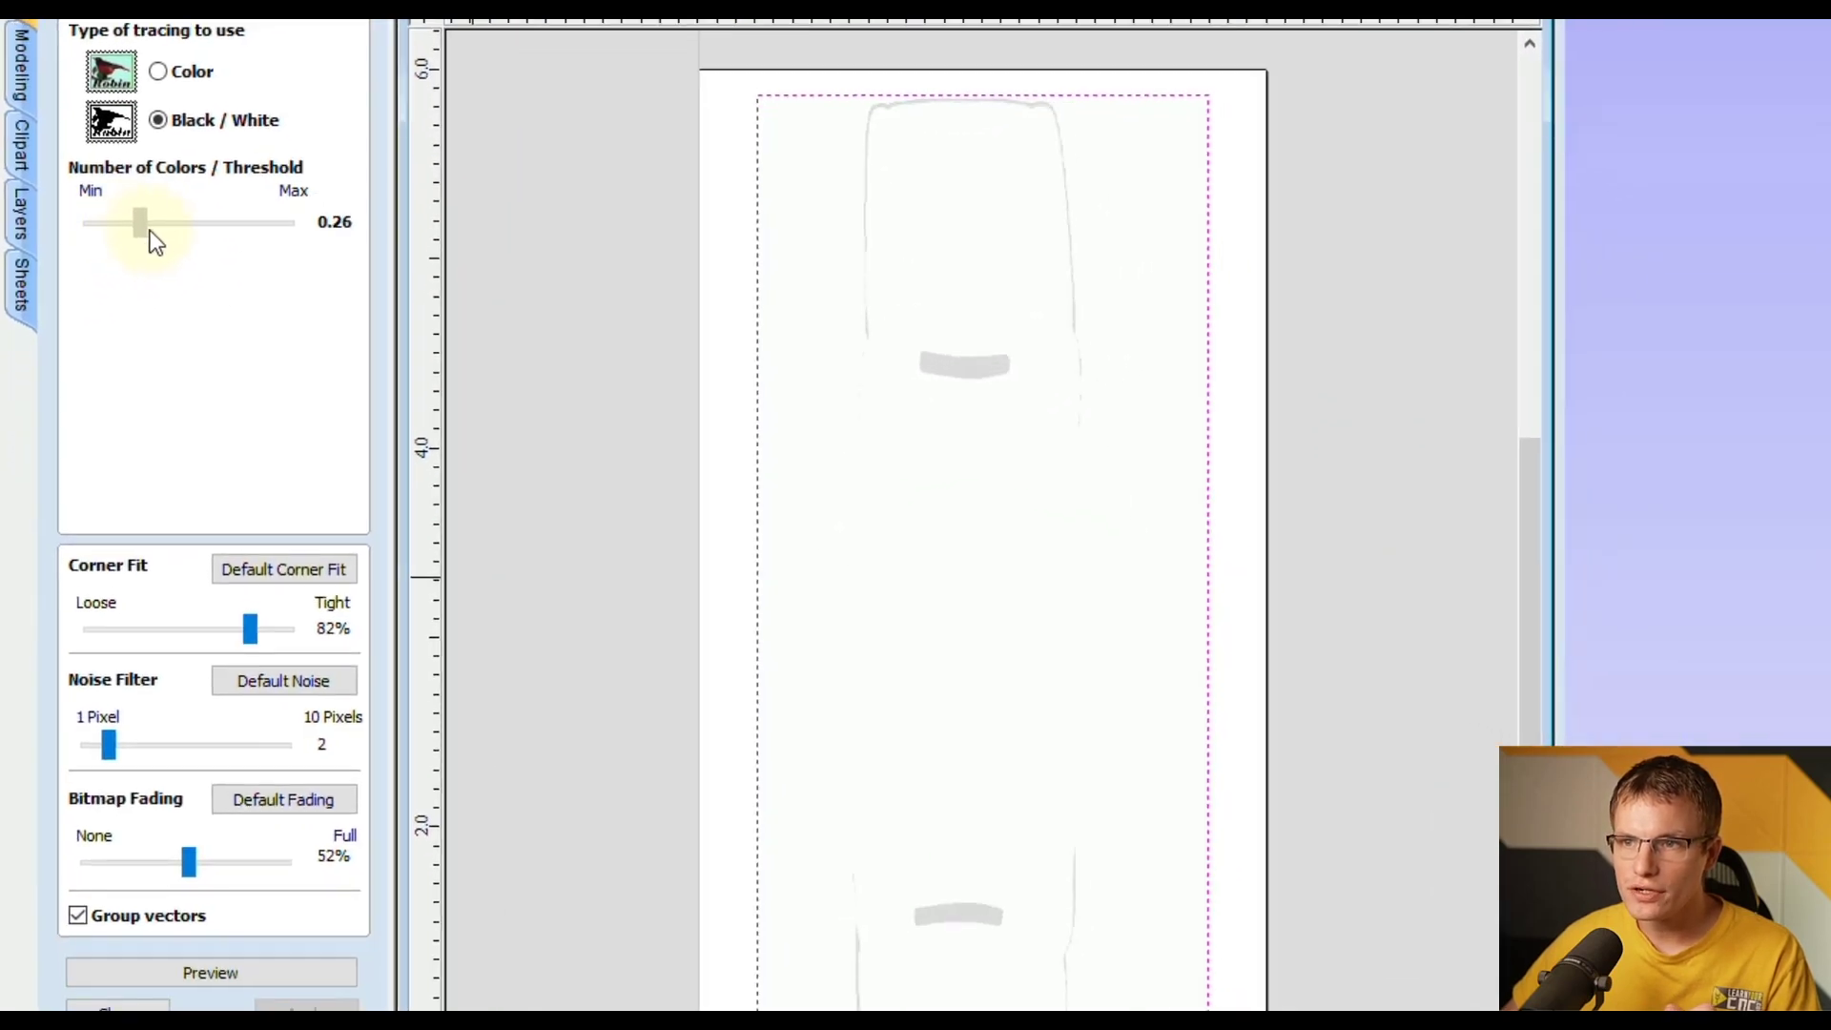
{"action": "mouse_move", "coordinate": [150, 231]}
{"action": "left_mouse_down"}
{"action": "mouse_move", "coordinate": [242, 248]}
{"action": "mouse_move", "coordinate": [225, 259]}
{"action": "left_mouse_up"}
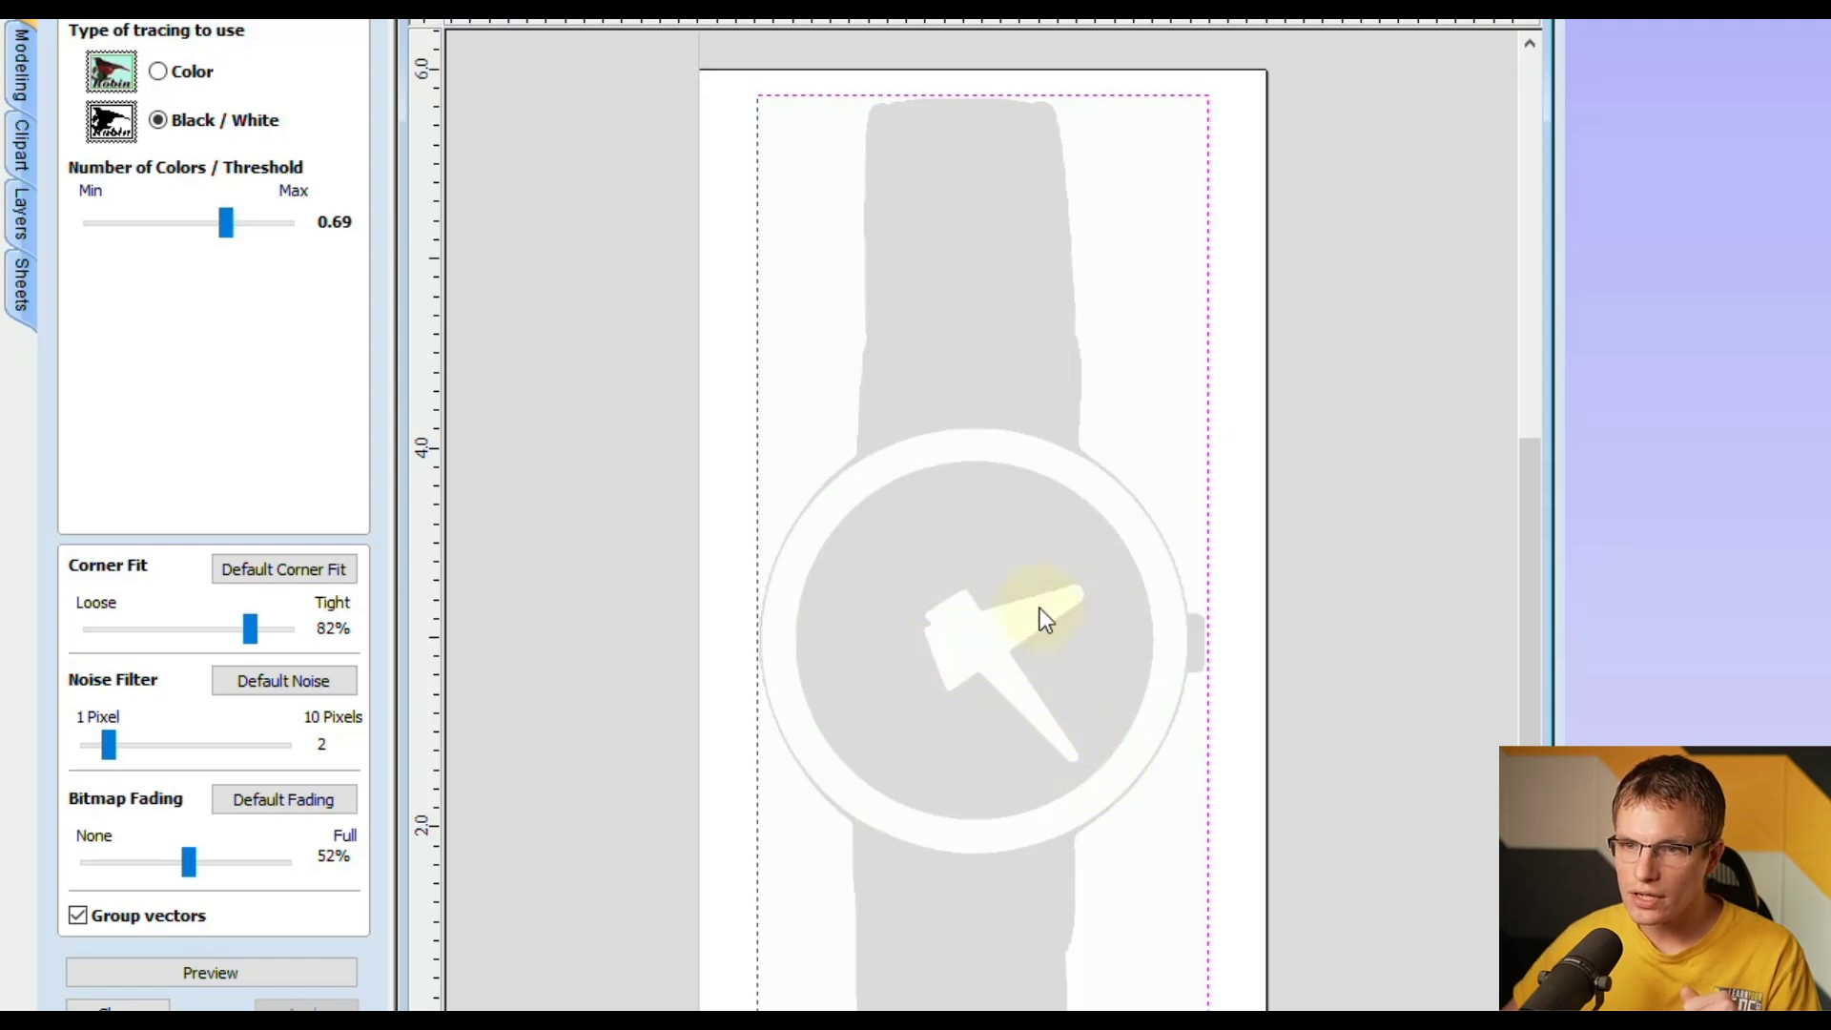
{"action": "left_click", "coordinate": [238, 971]}
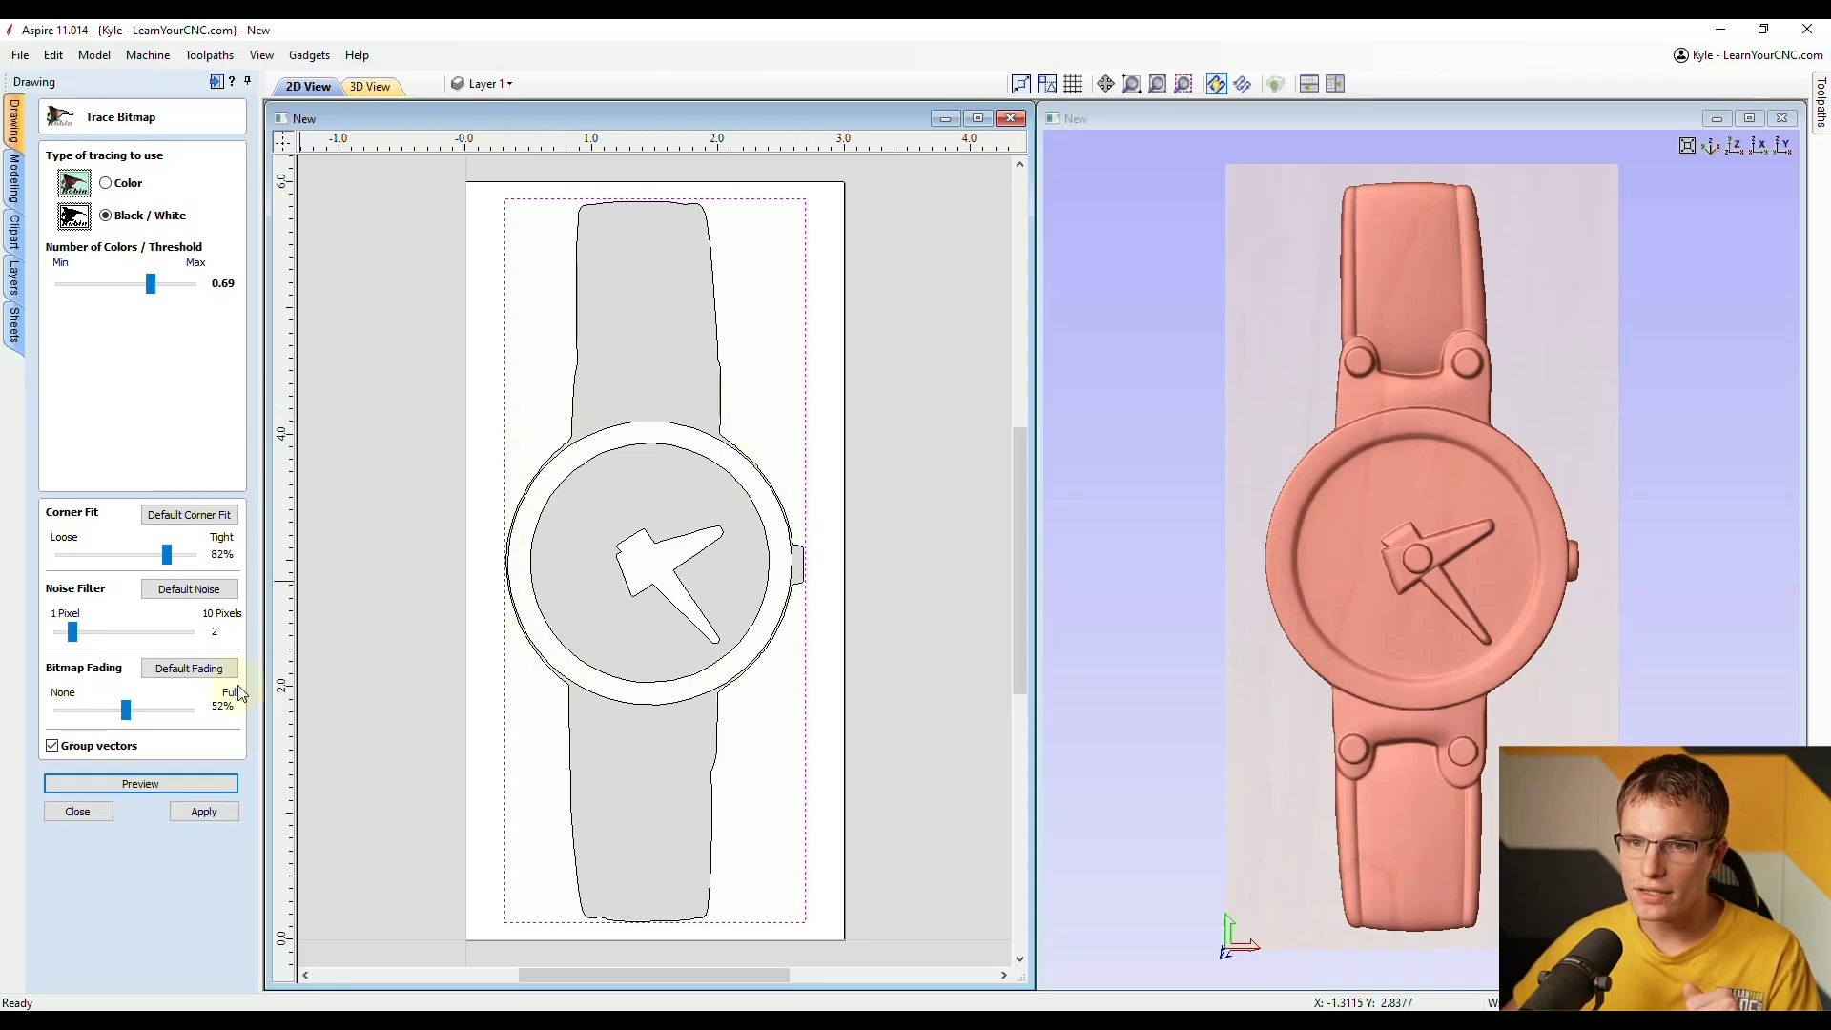
{"action": "left_click", "coordinate": [153, 286]}
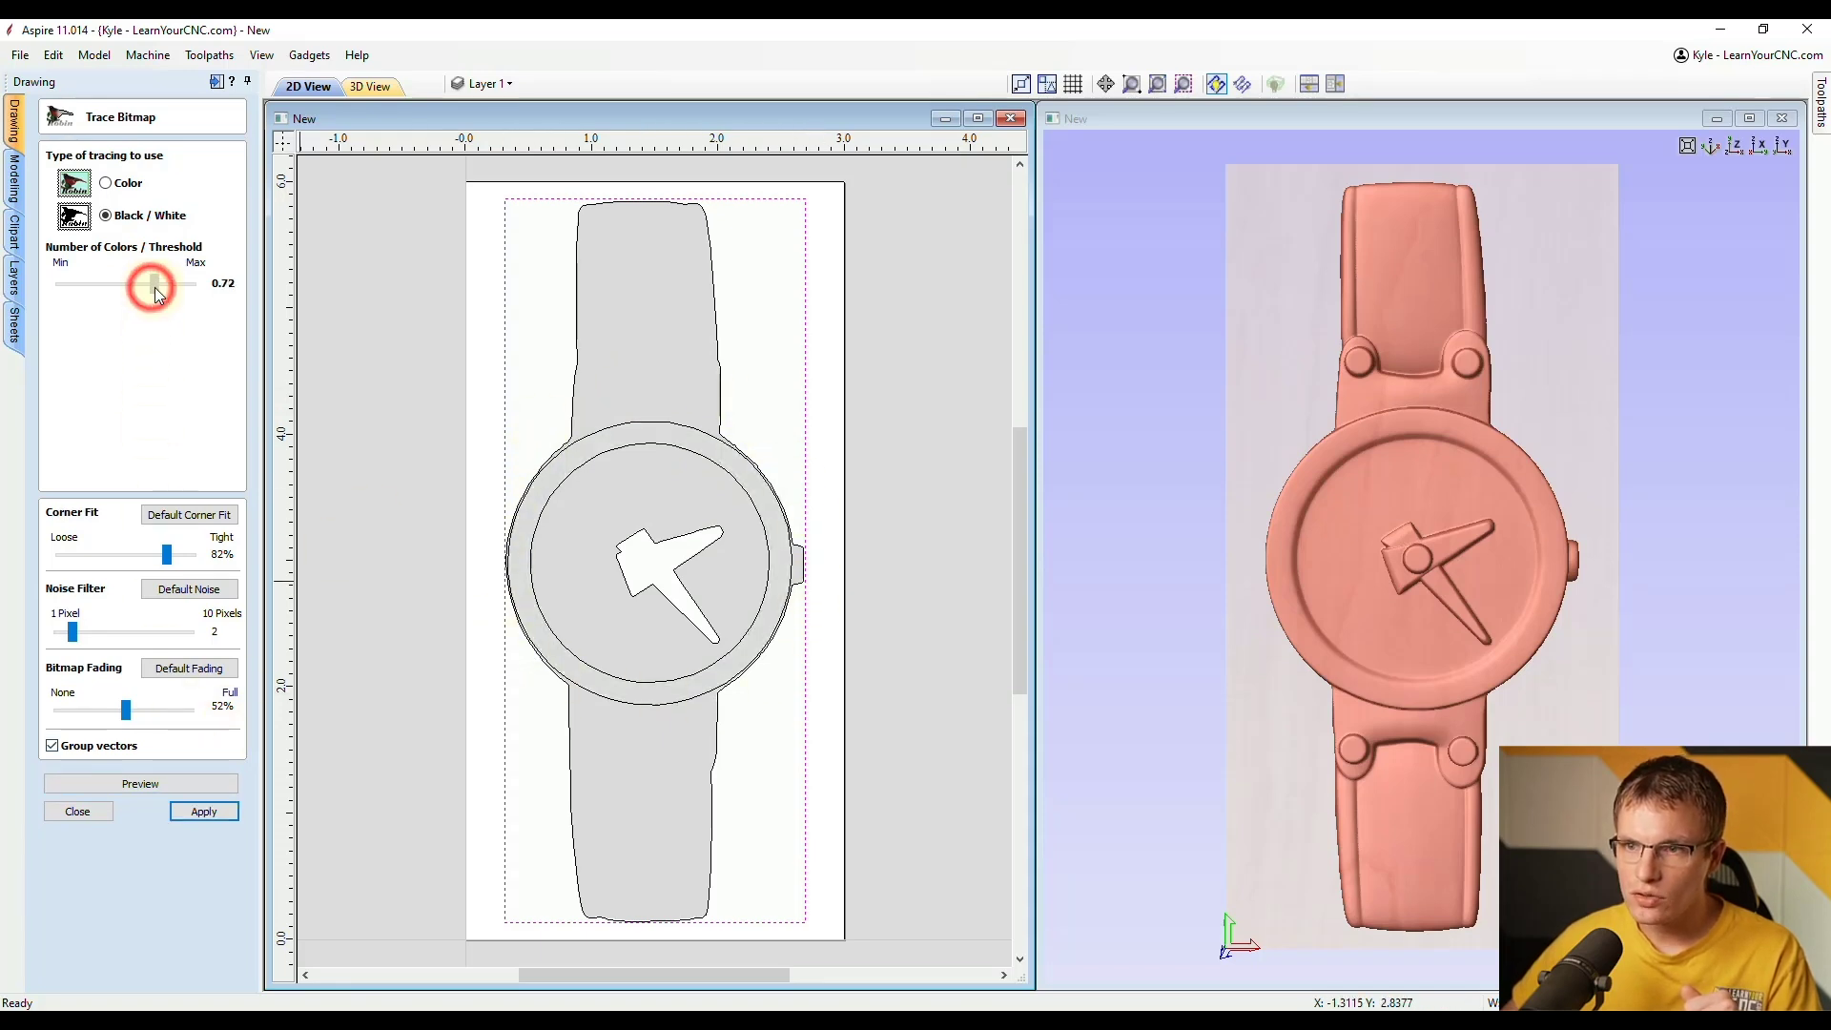
{"action": "mouse_move", "coordinate": [151, 289]}
{"action": "left_mouse_down"}
{"action": "mouse_move", "coordinate": [127, 292]}
{"action": "mouse_move", "coordinate": [172, 303]}
{"action": "left_mouse_up"}
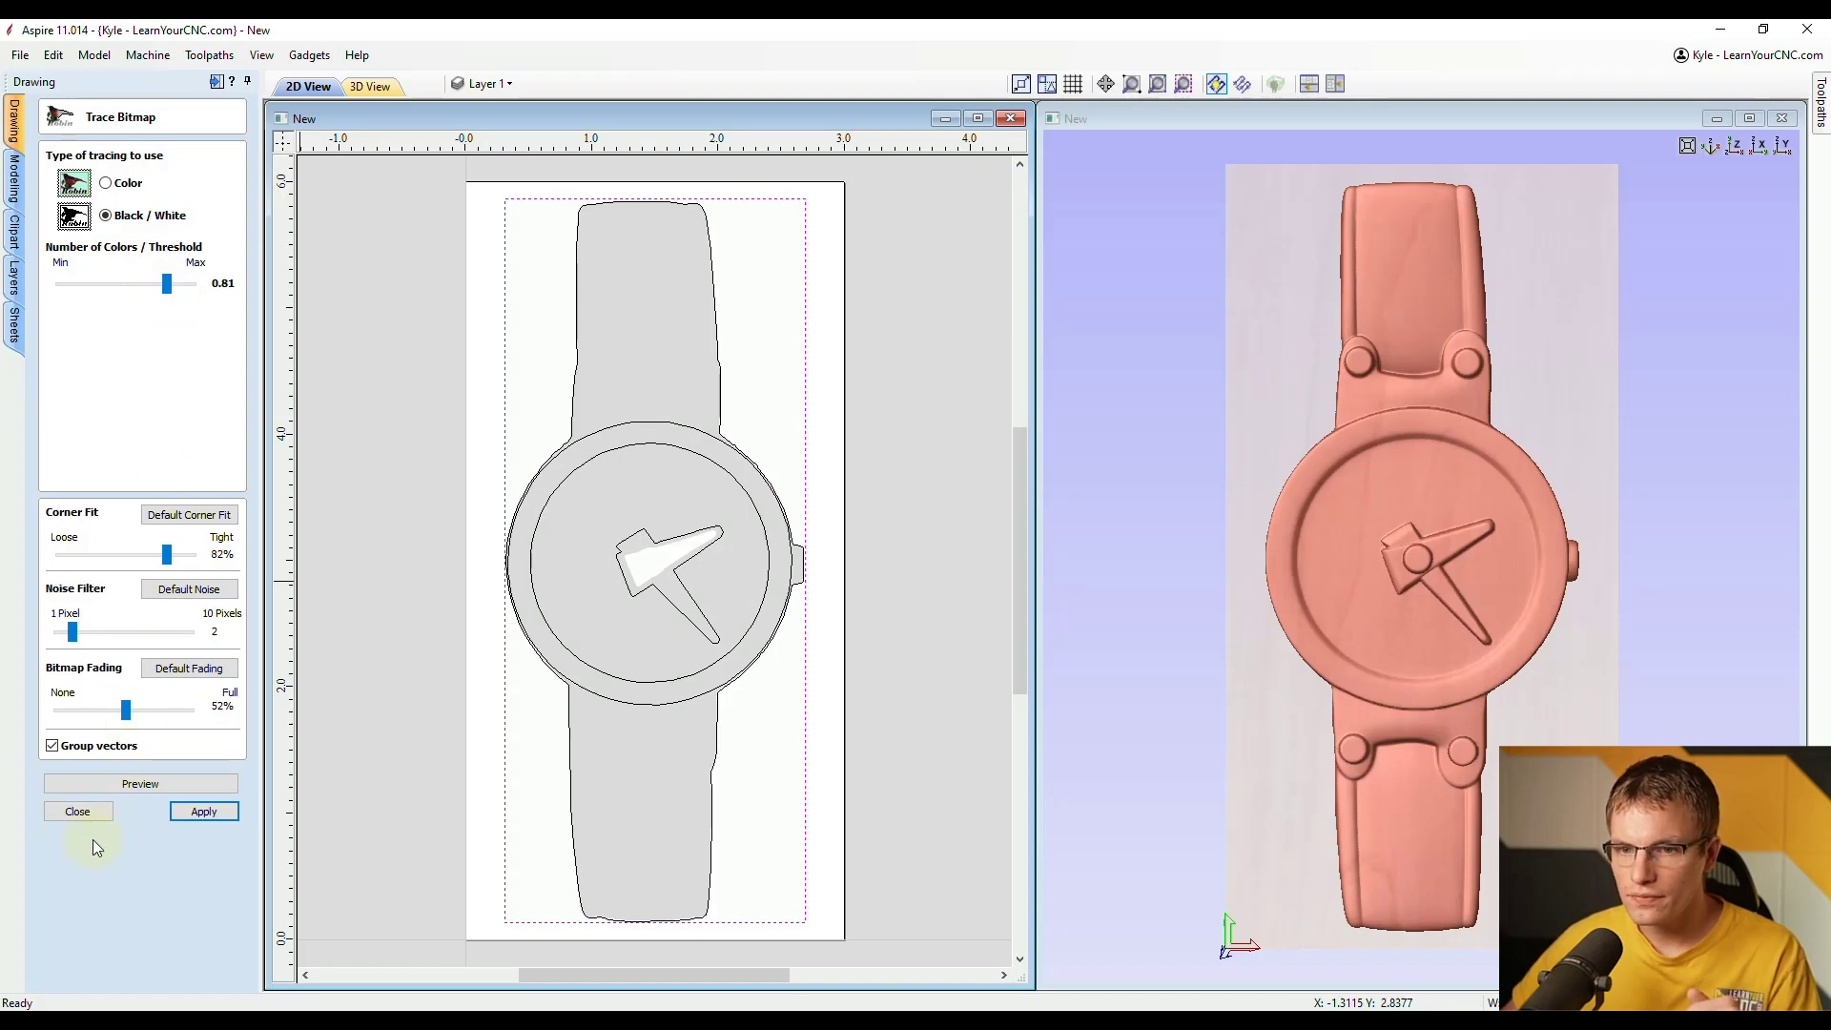
{"action": "left_click", "coordinate": [87, 813]}
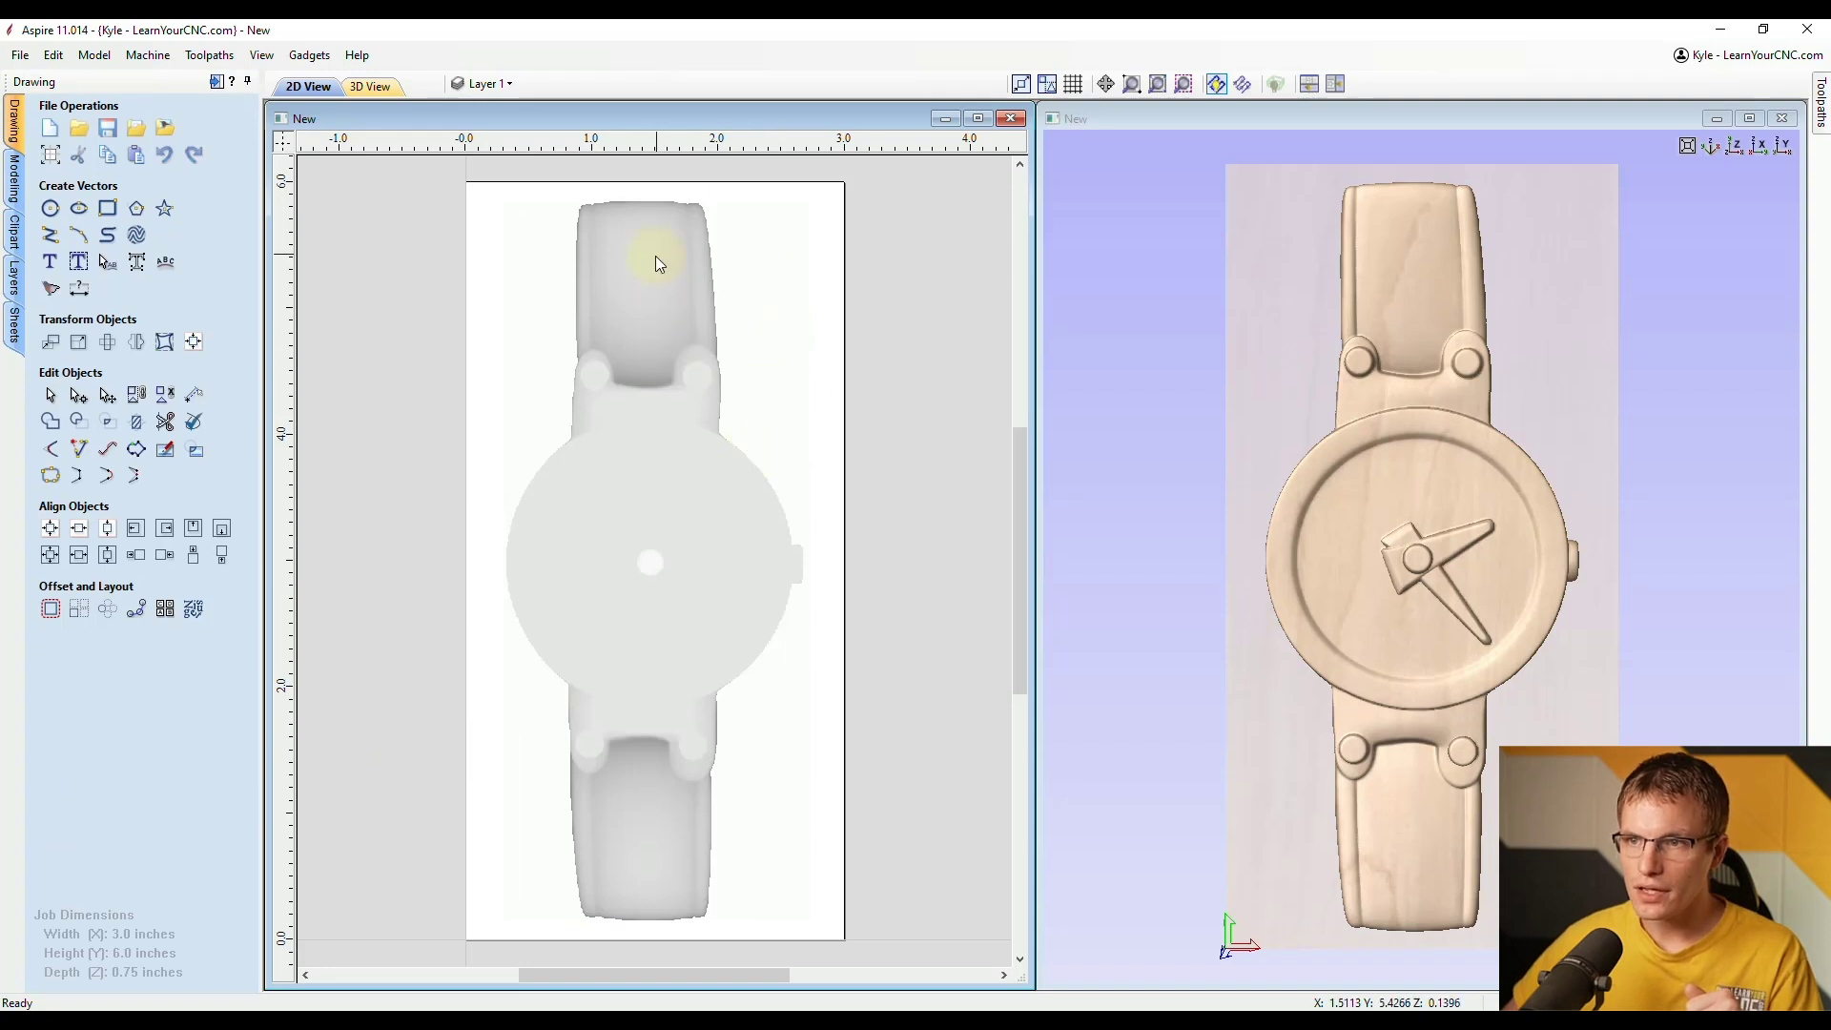
Step: Change the Mans_Watch-50485-A component's combine mode to Subtract
{"action": "left_click", "coordinate": [642, 337]}
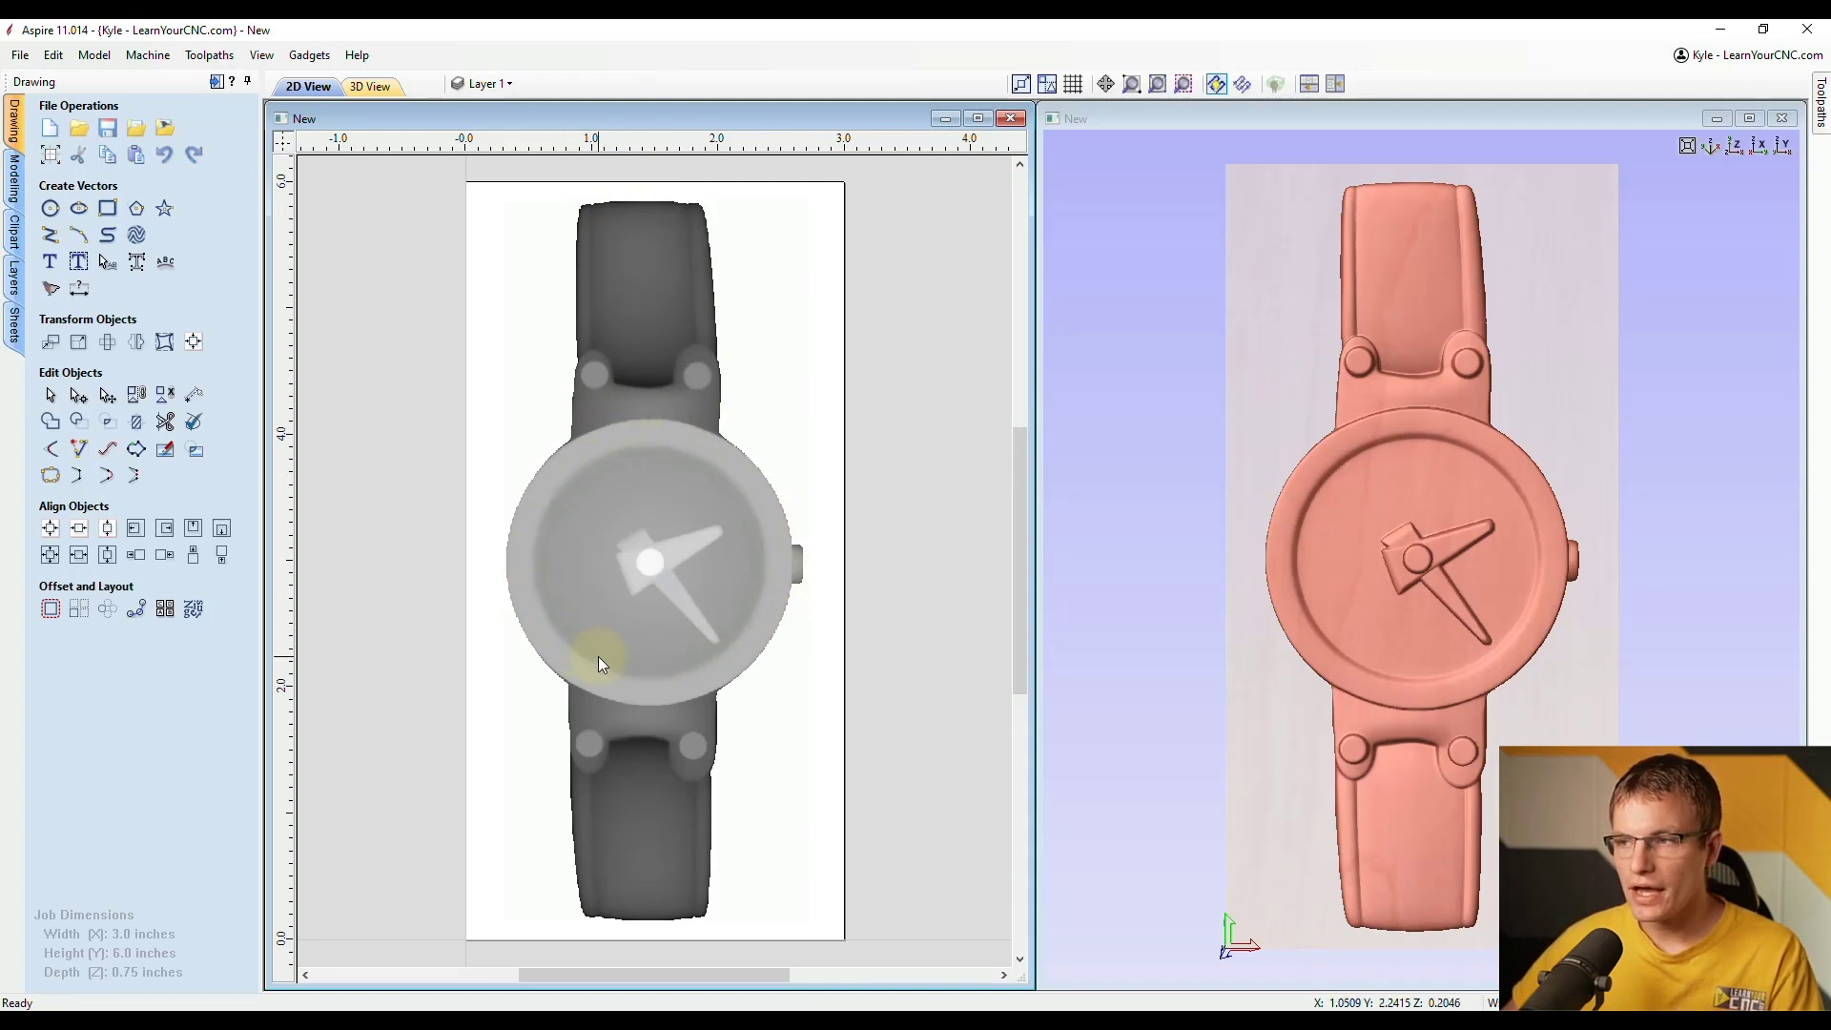
{"action": "left_click_drag", "start_coordinate": [1335, 868], "coordinate": [1574, 502]}
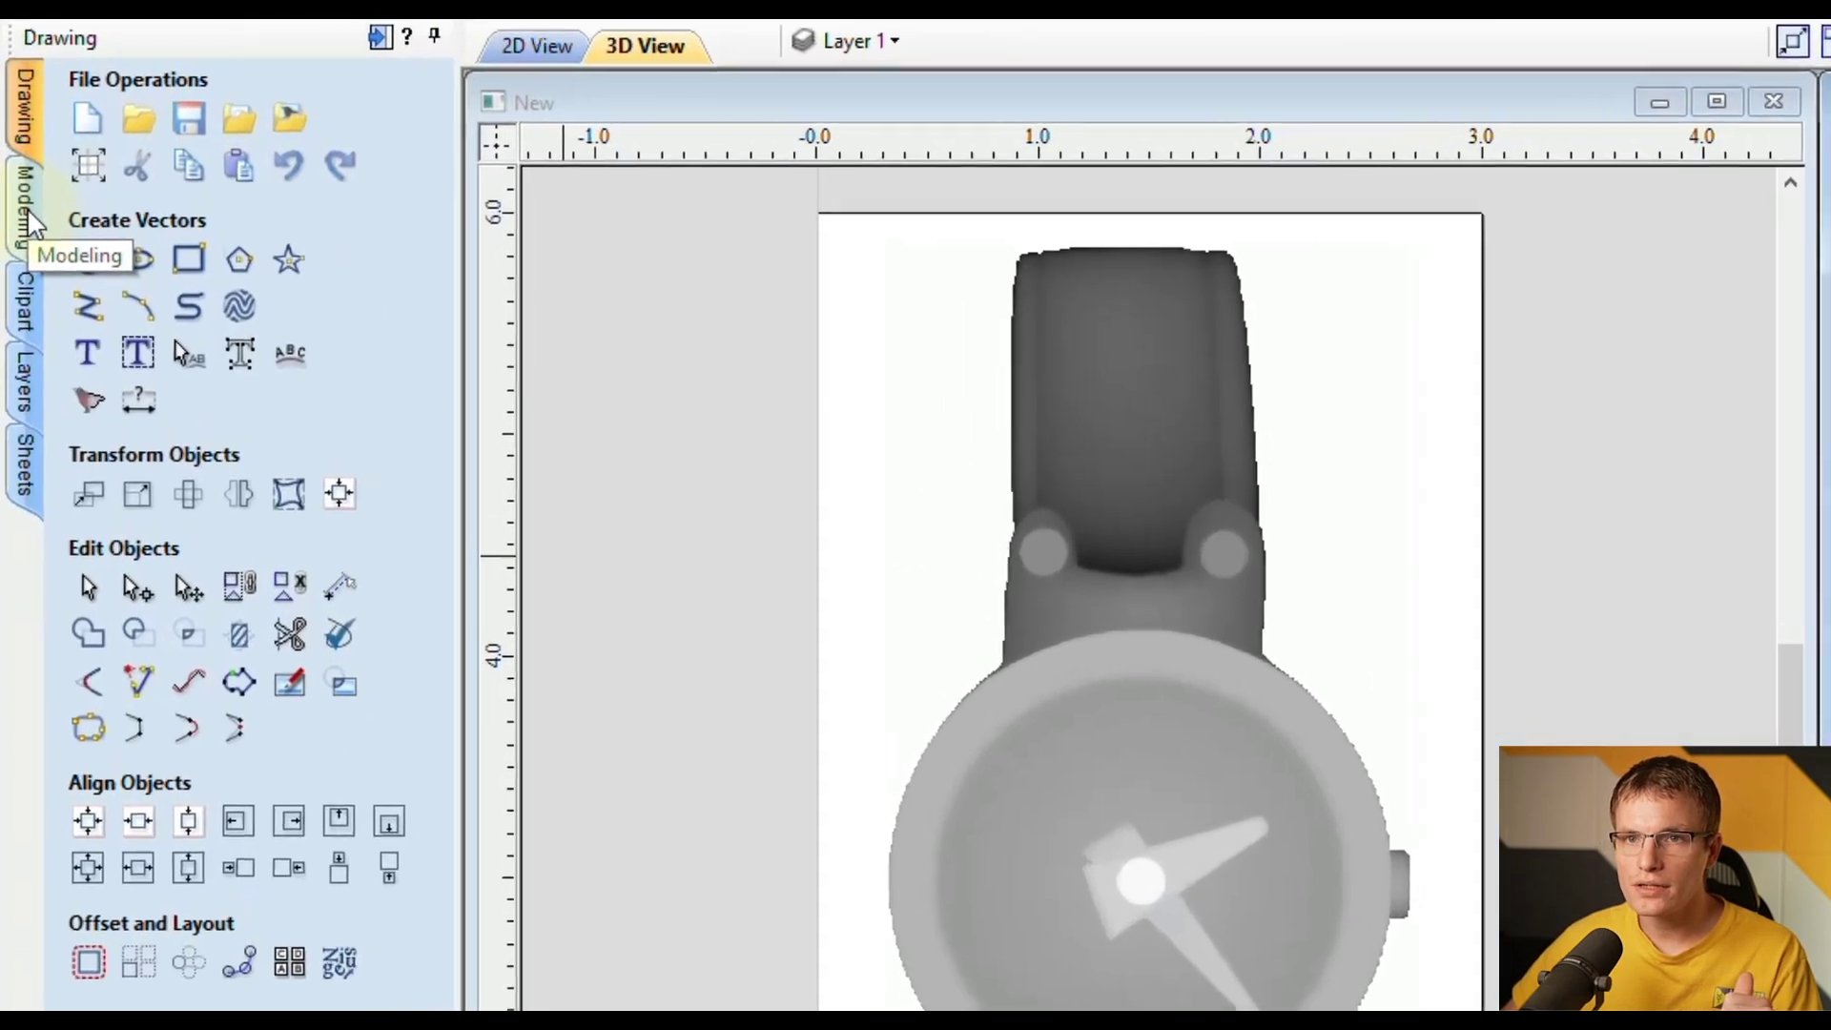
{"action": "left_click", "coordinate": [19, 190]}
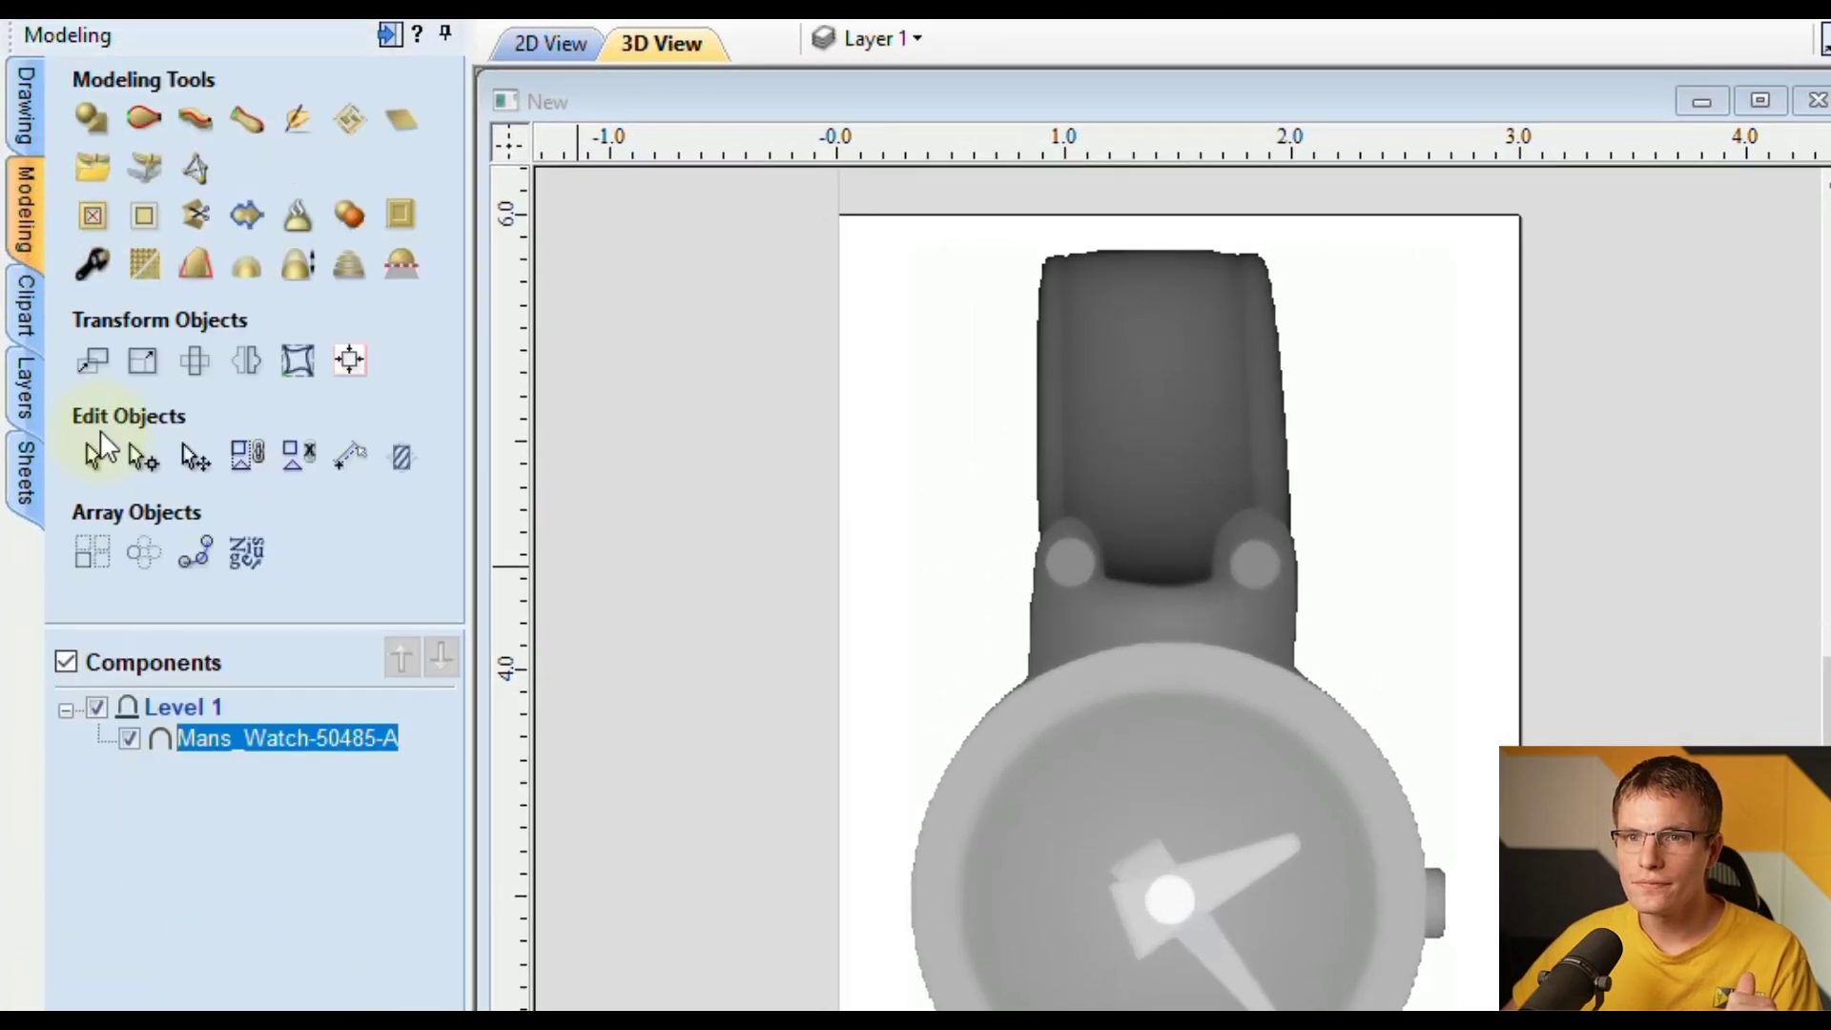
{"action": "right_click", "coordinate": [198, 738]}
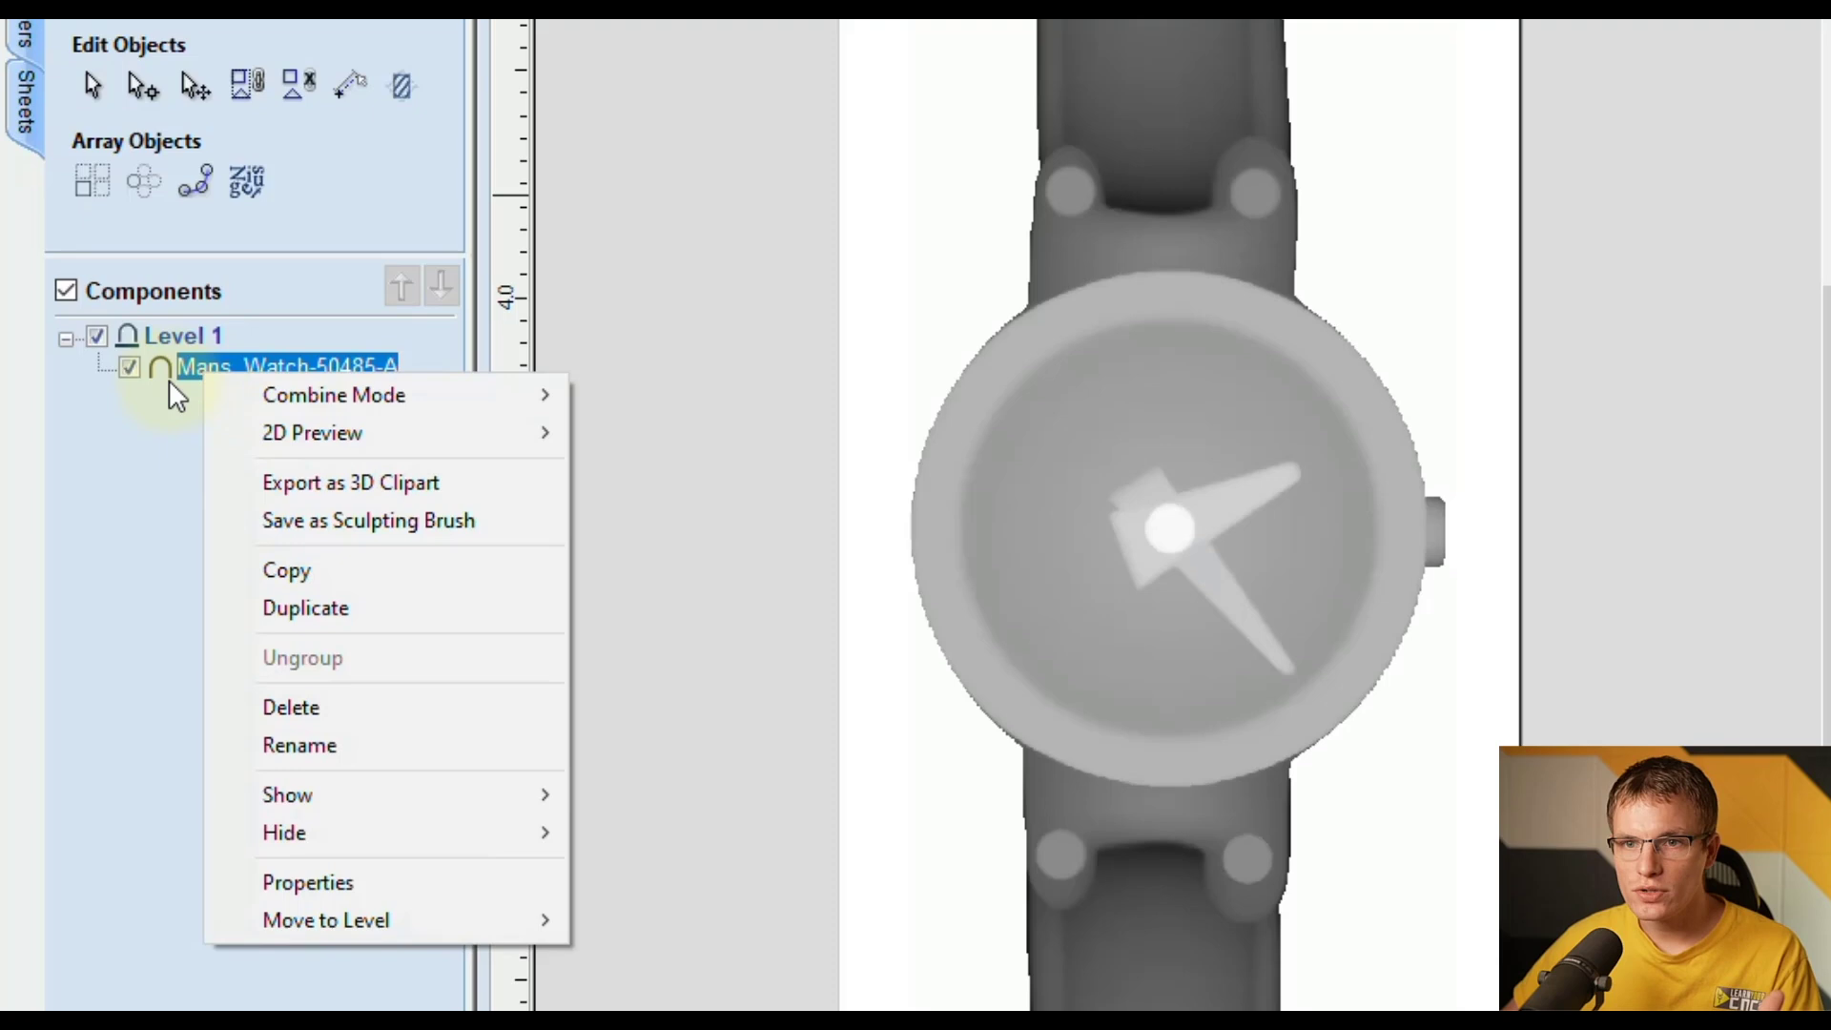
{"action": "mouse_move", "coordinate": [288, 386]}
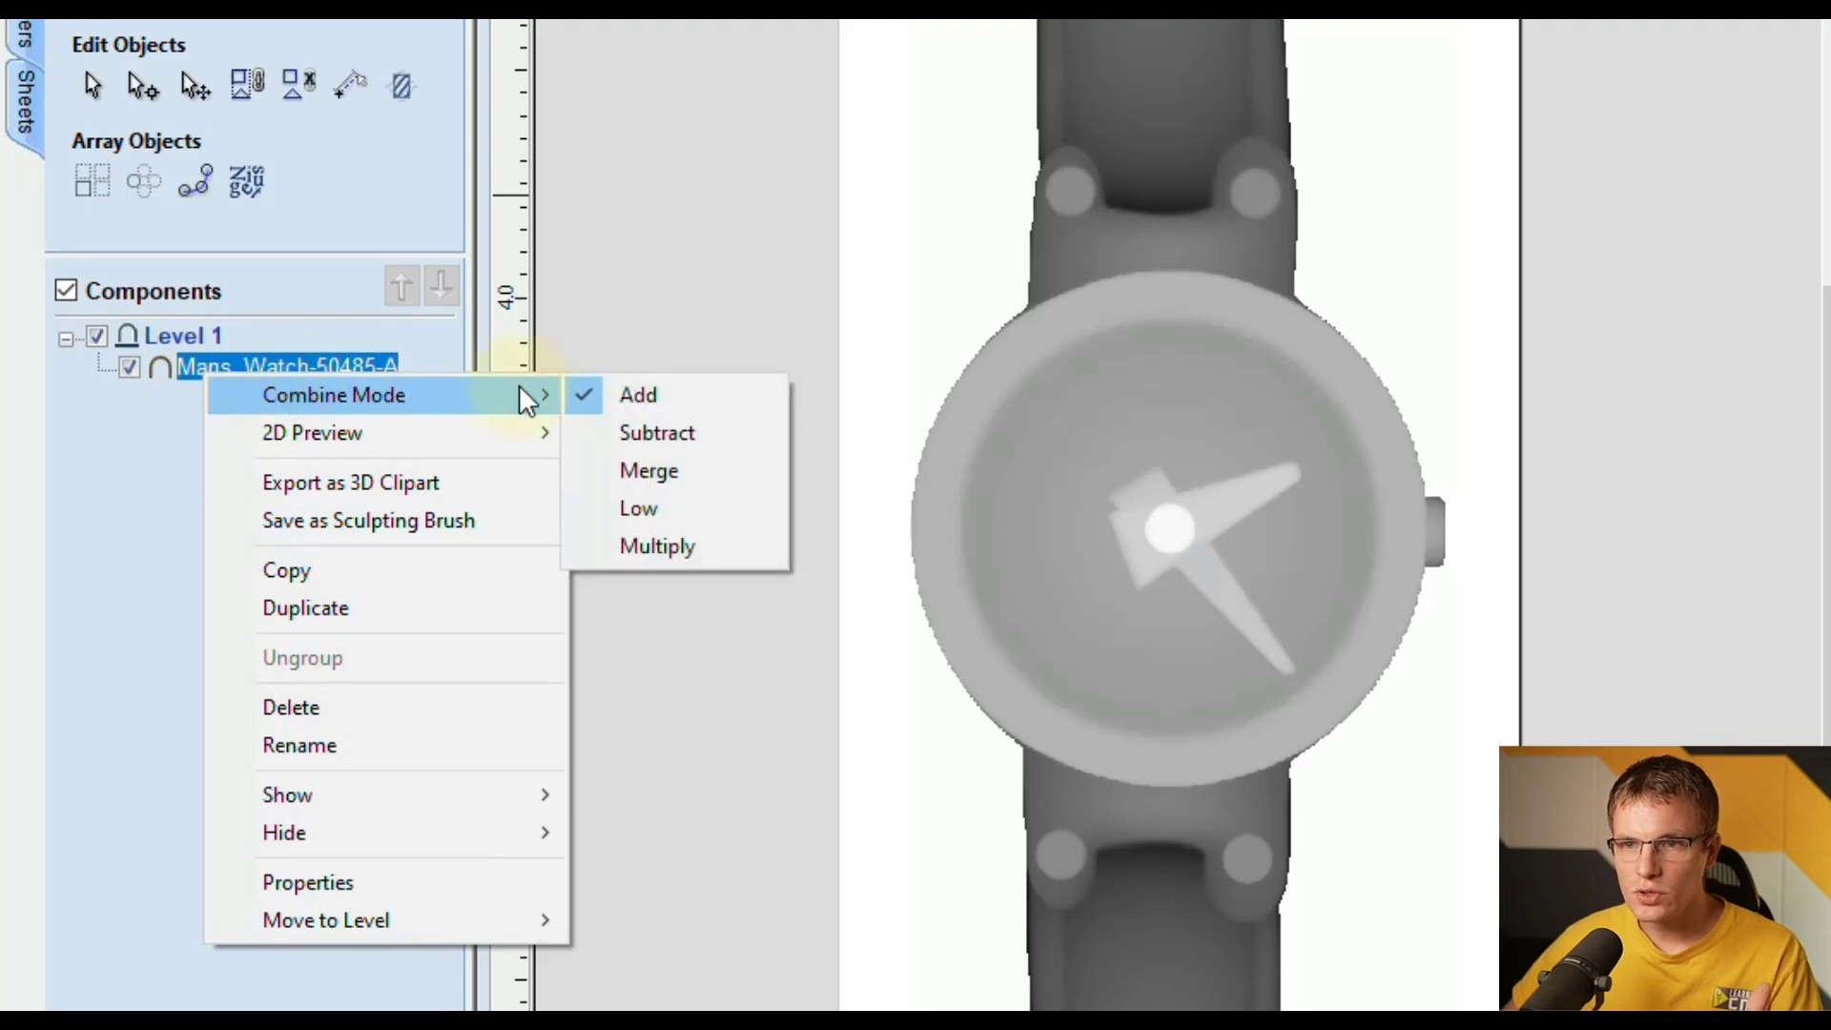
{"action": "left_click", "coordinate": [688, 429]}
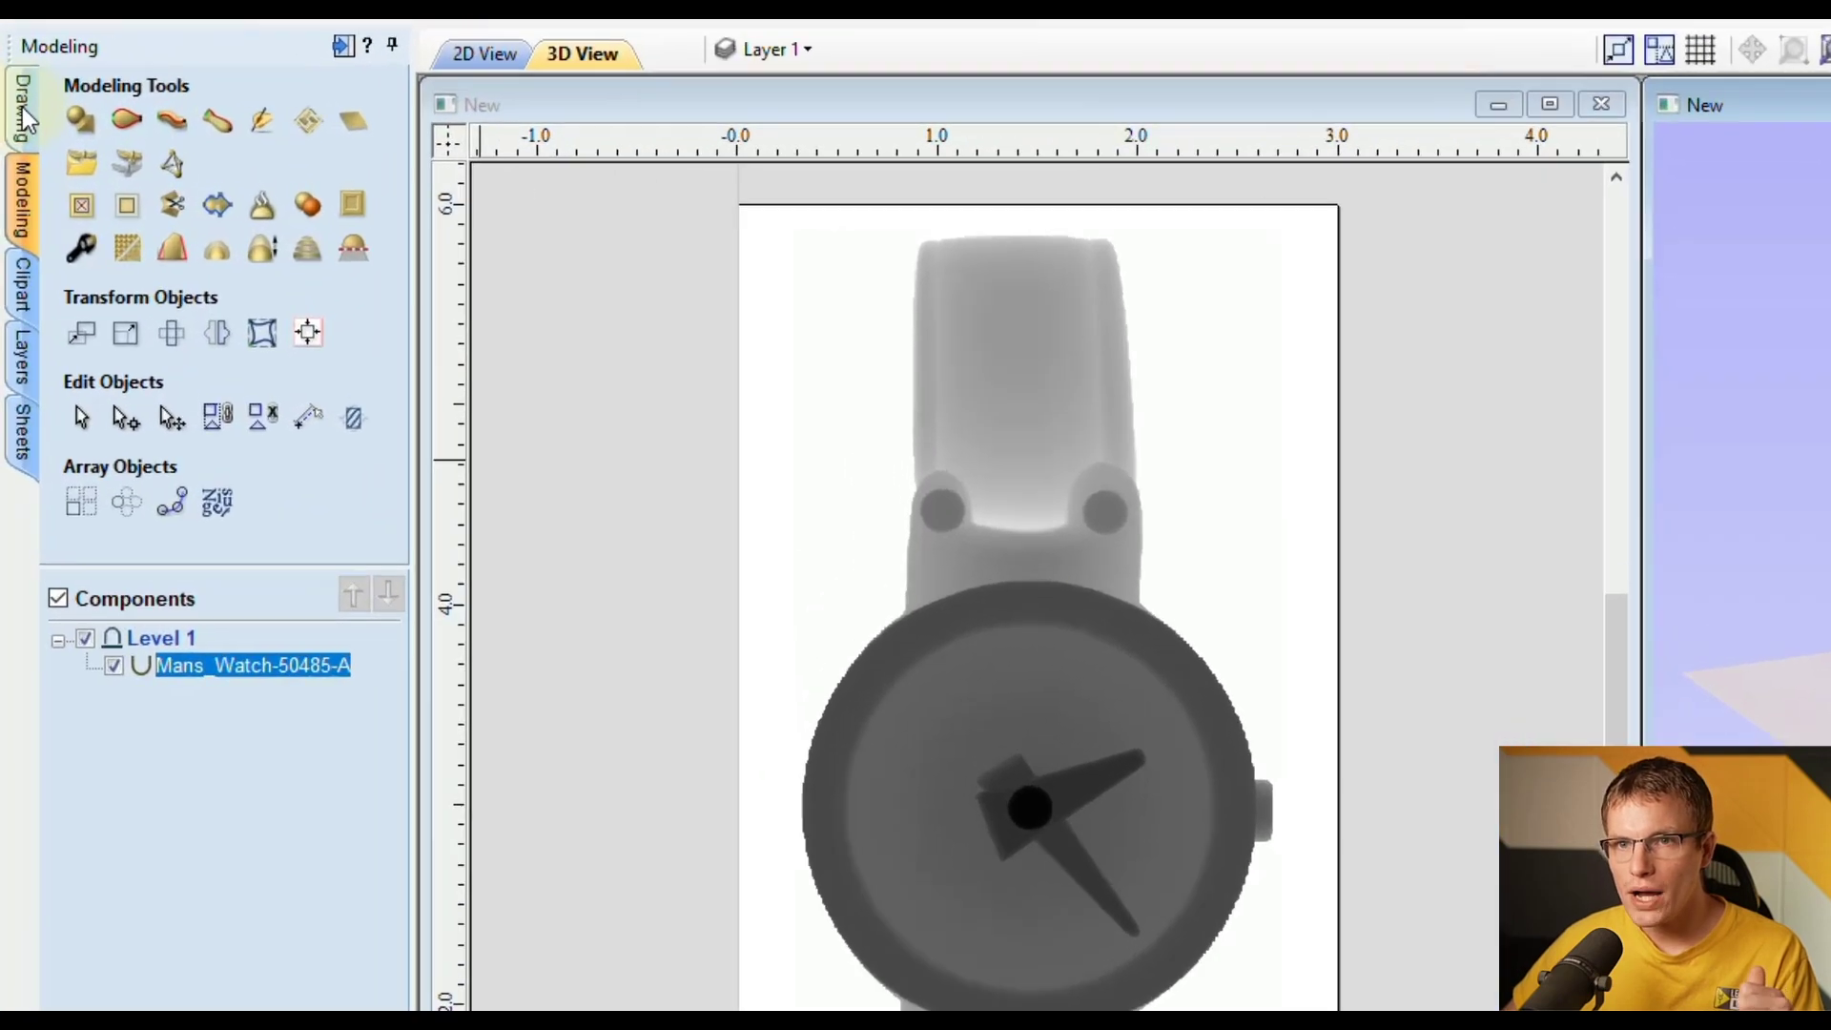
Step: Trace only the watch face with a lowered threshold and area limited to the face
{"action": "left_click", "coordinate": [13, 119]}
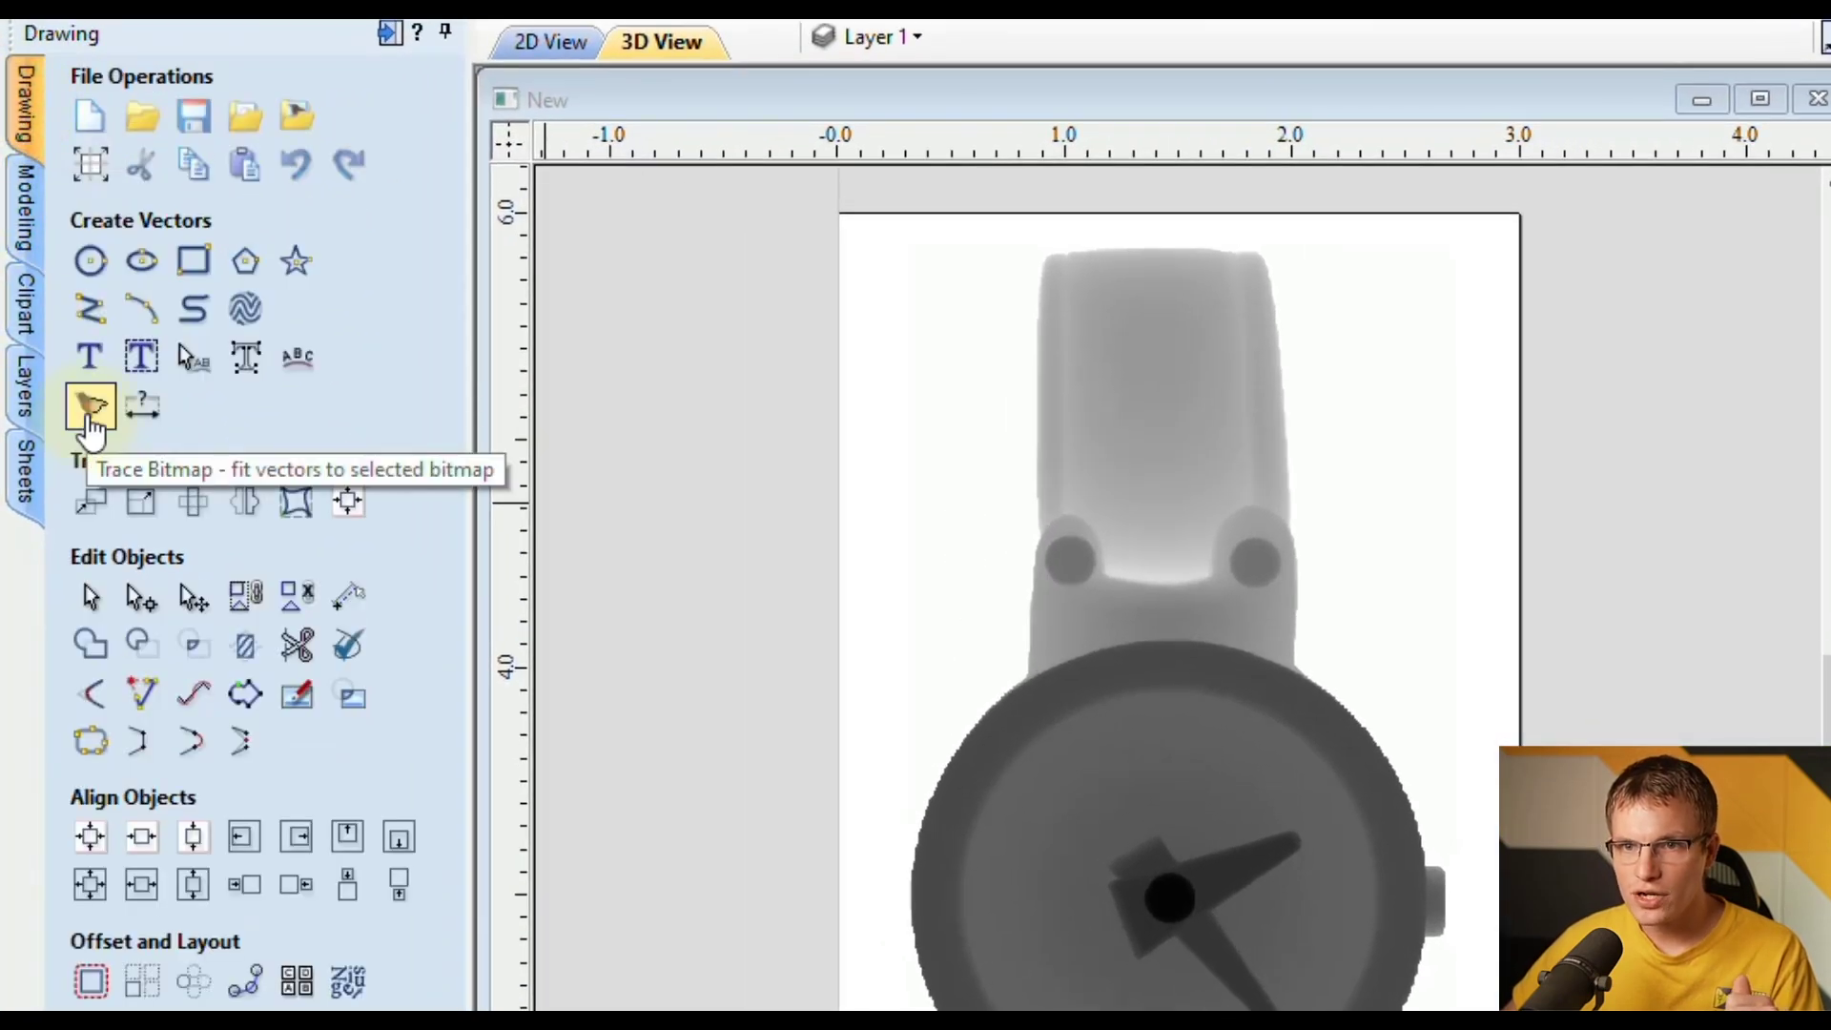
{"action": "left_click", "coordinate": [88, 412]}
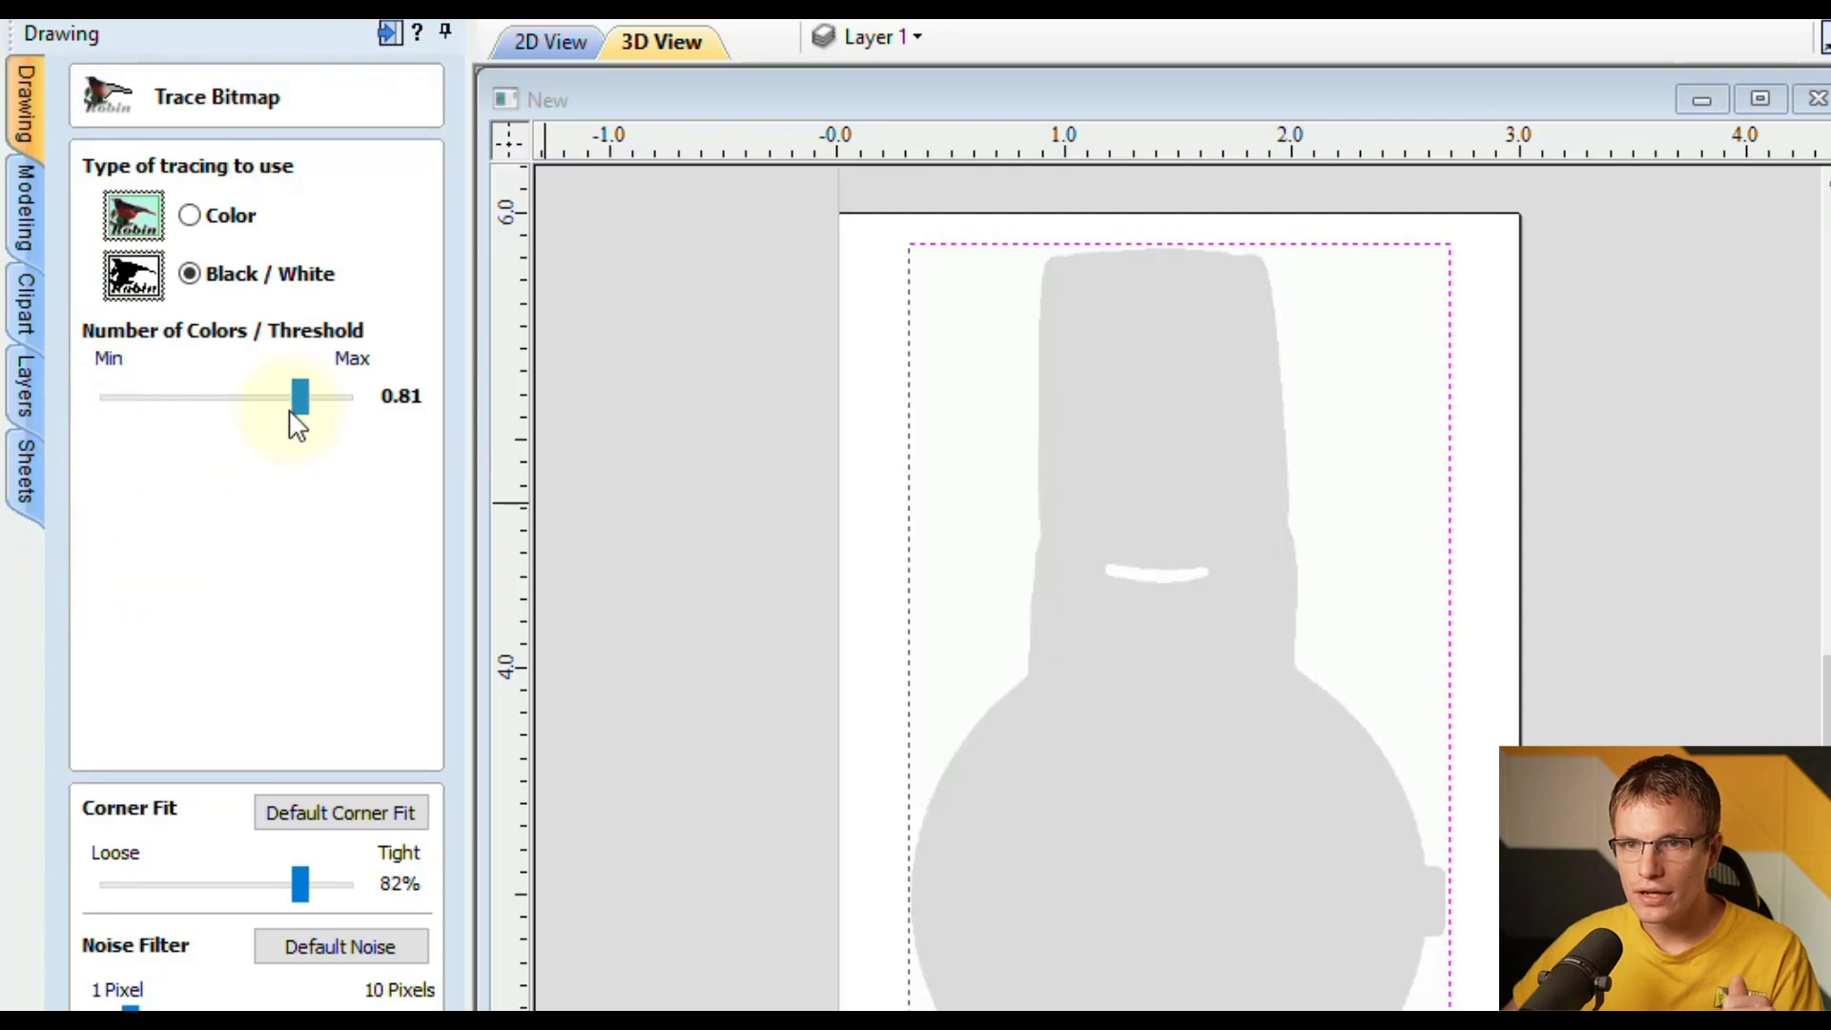
{"action": "left_click_drag", "start_coordinate": [298, 398], "coordinate": [261, 400]}
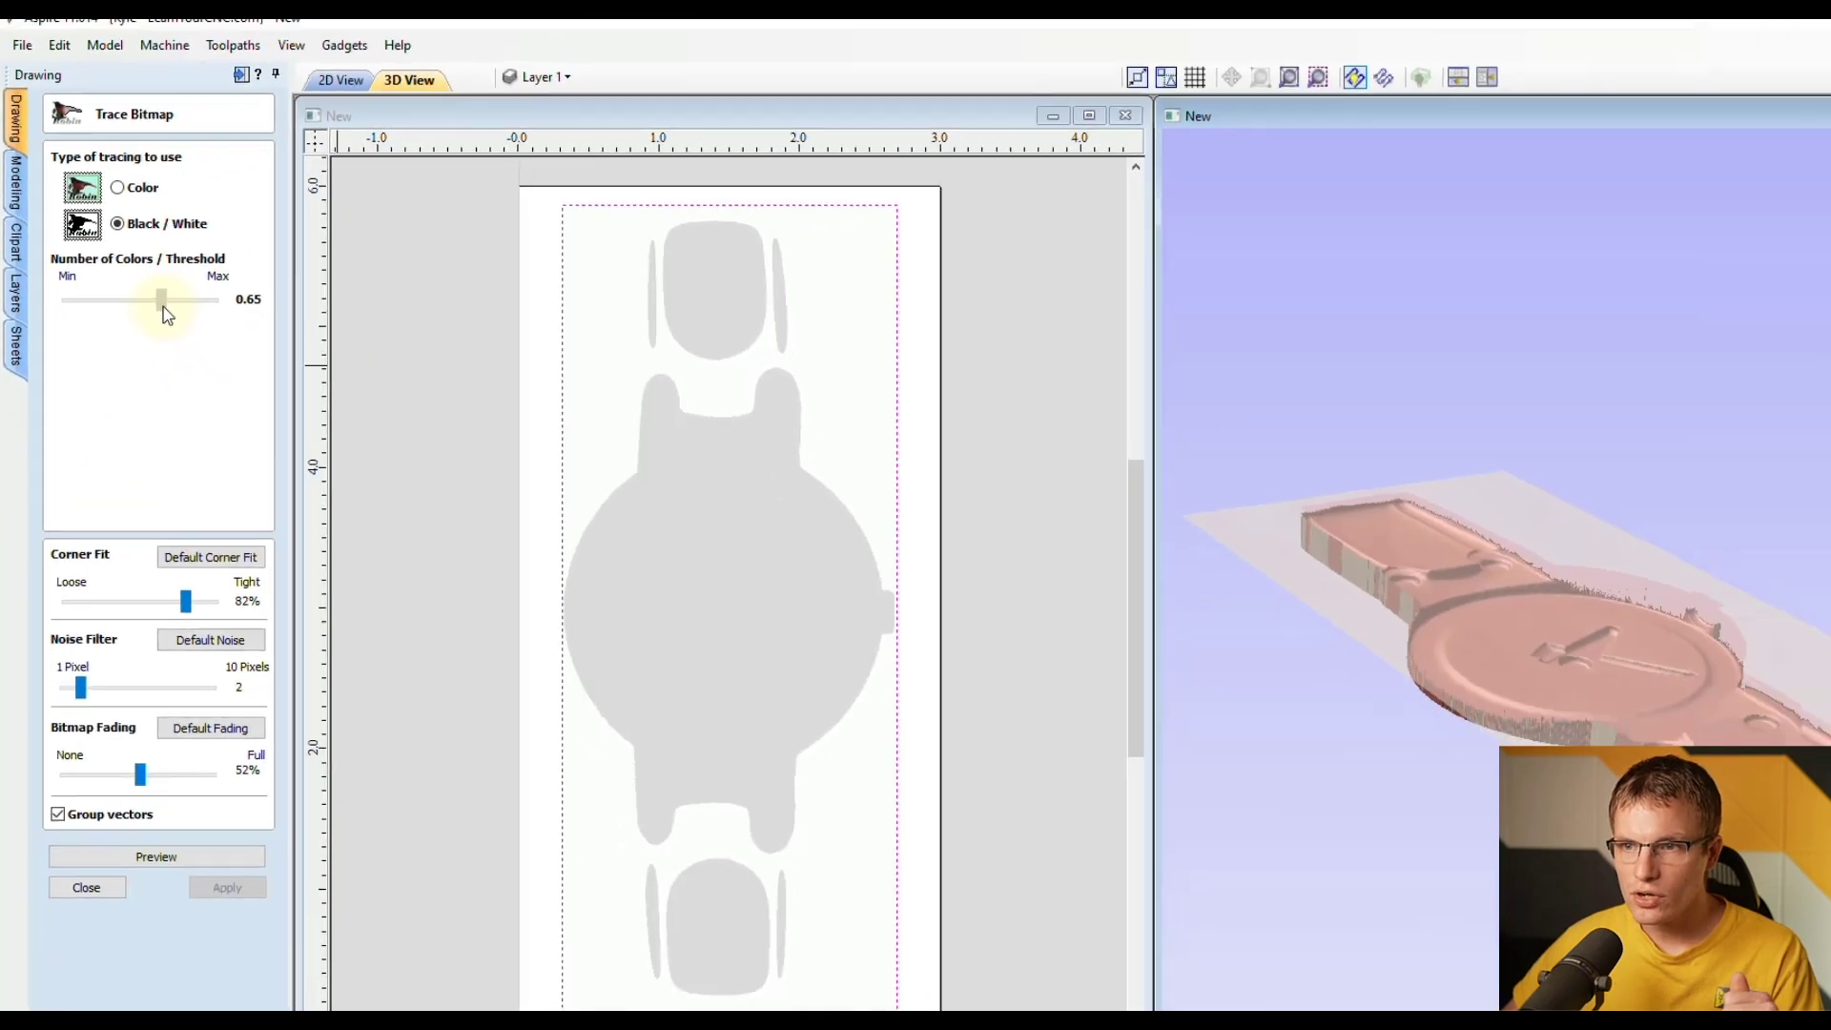
{"action": "left_click_drag", "start_coordinate": [167, 314], "coordinate": [125, 298]}
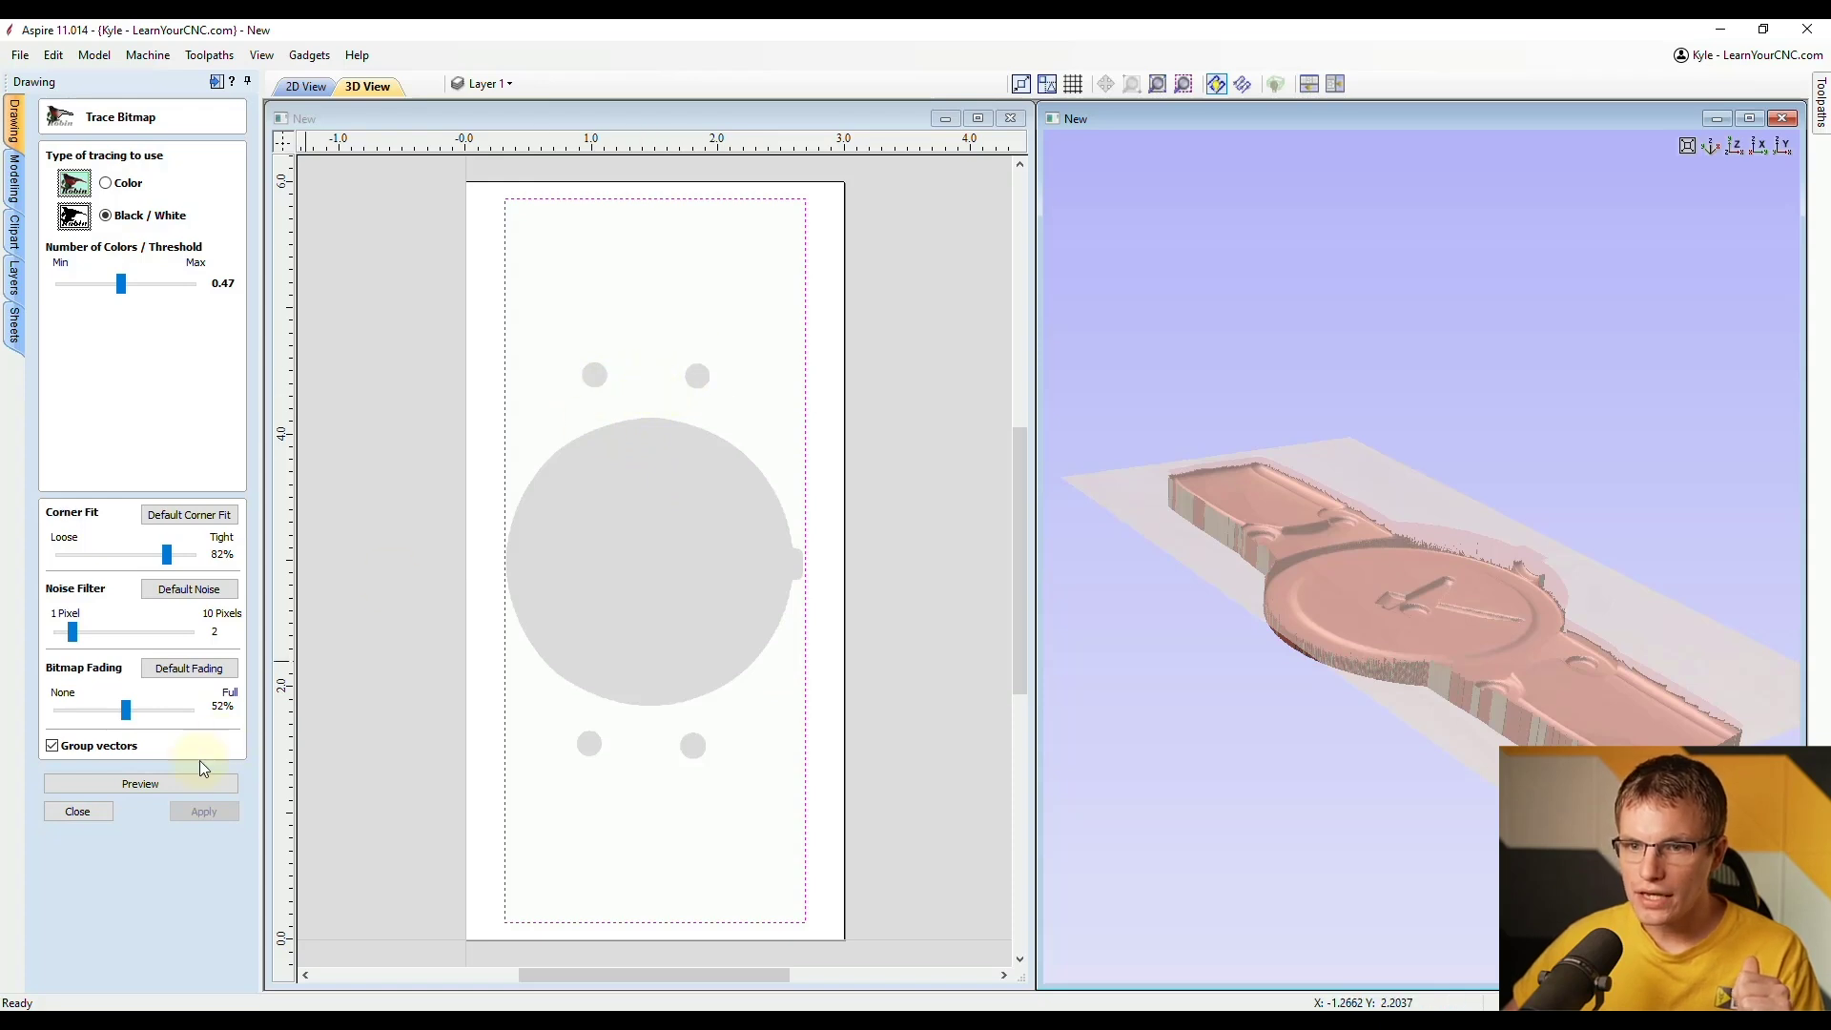
{"action": "left_click", "coordinate": [152, 784]}
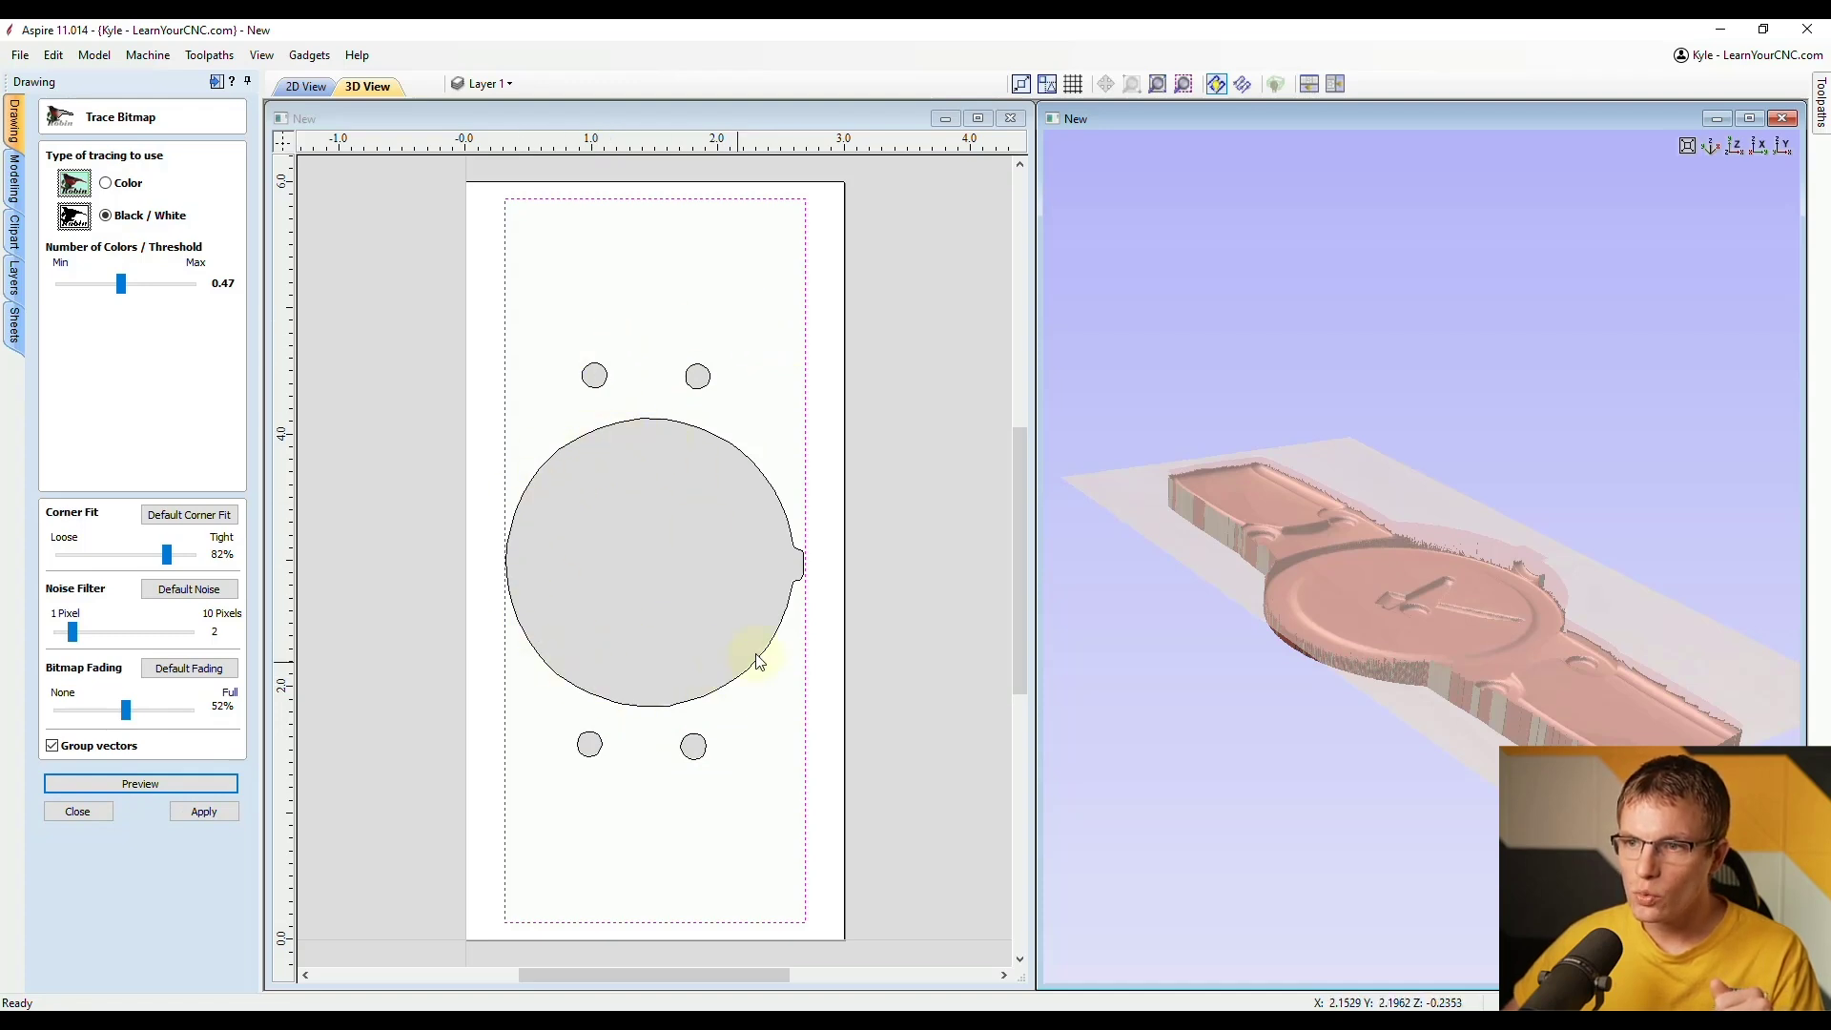
{"action": "left_click_drag", "start_coordinate": [481, 401], "coordinate": [843, 711]}
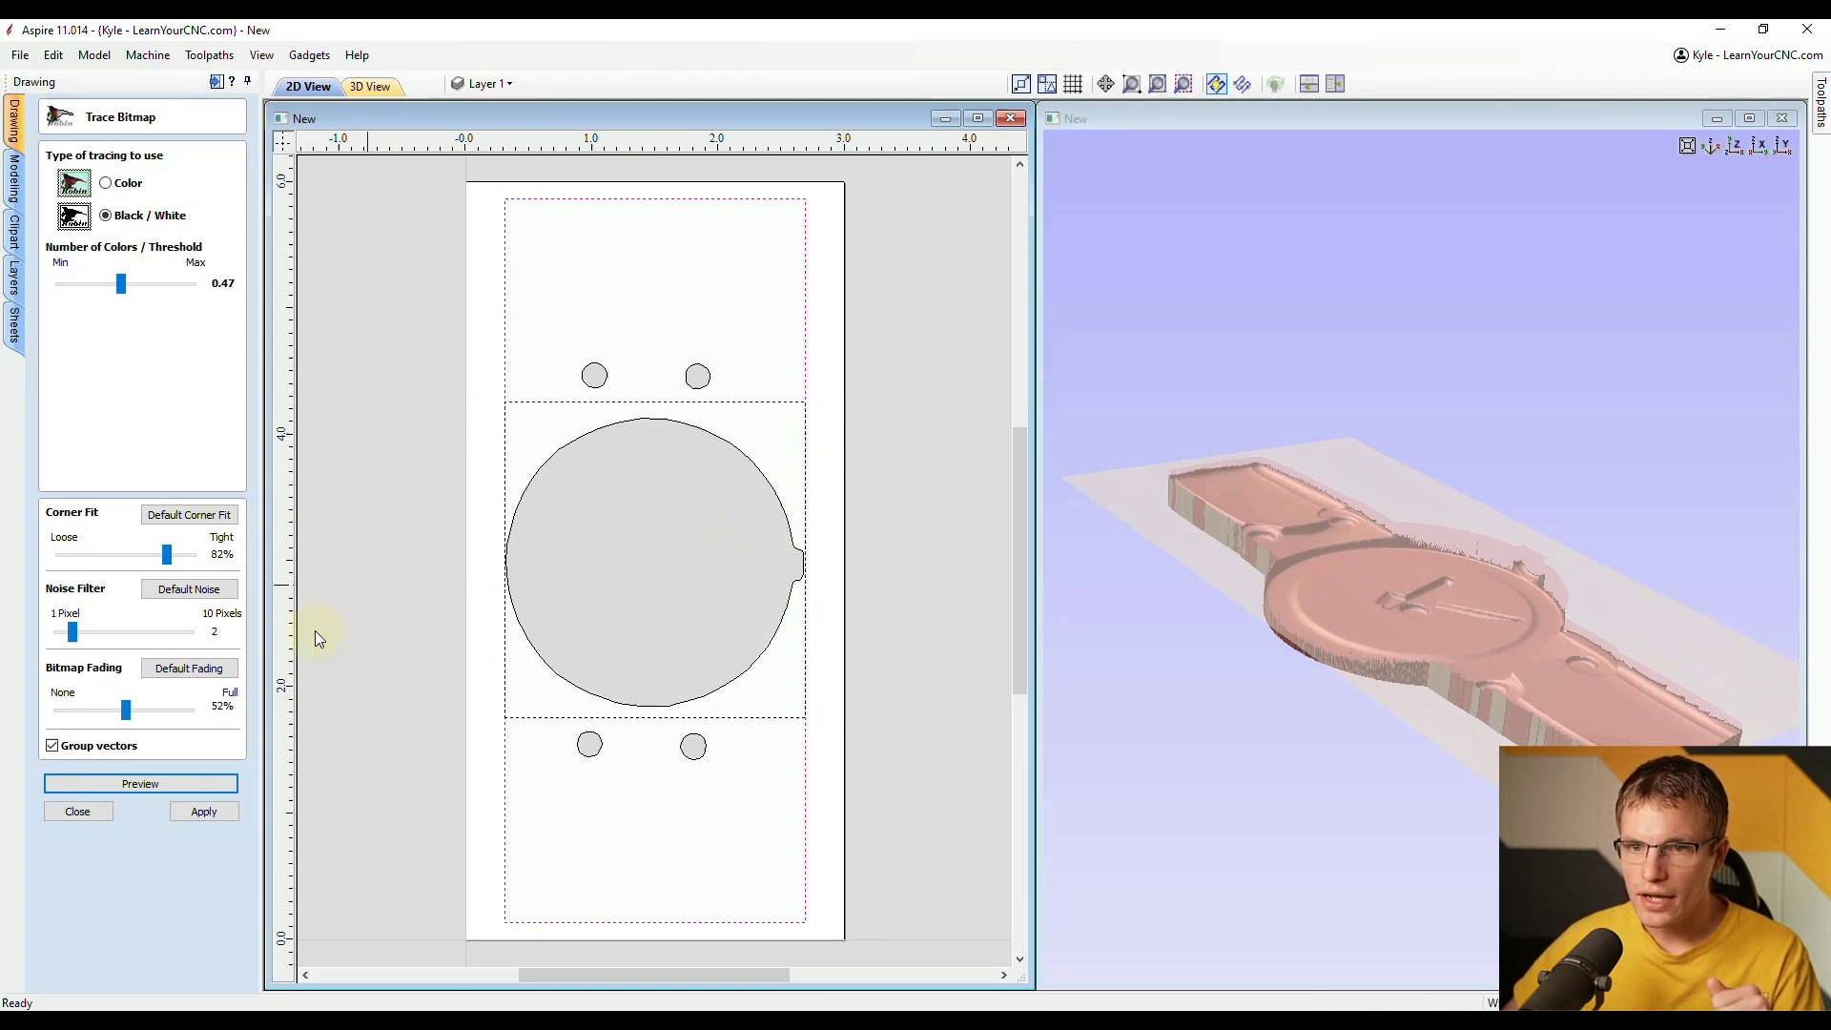
{"action": "left_click", "coordinate": [150, 782]}
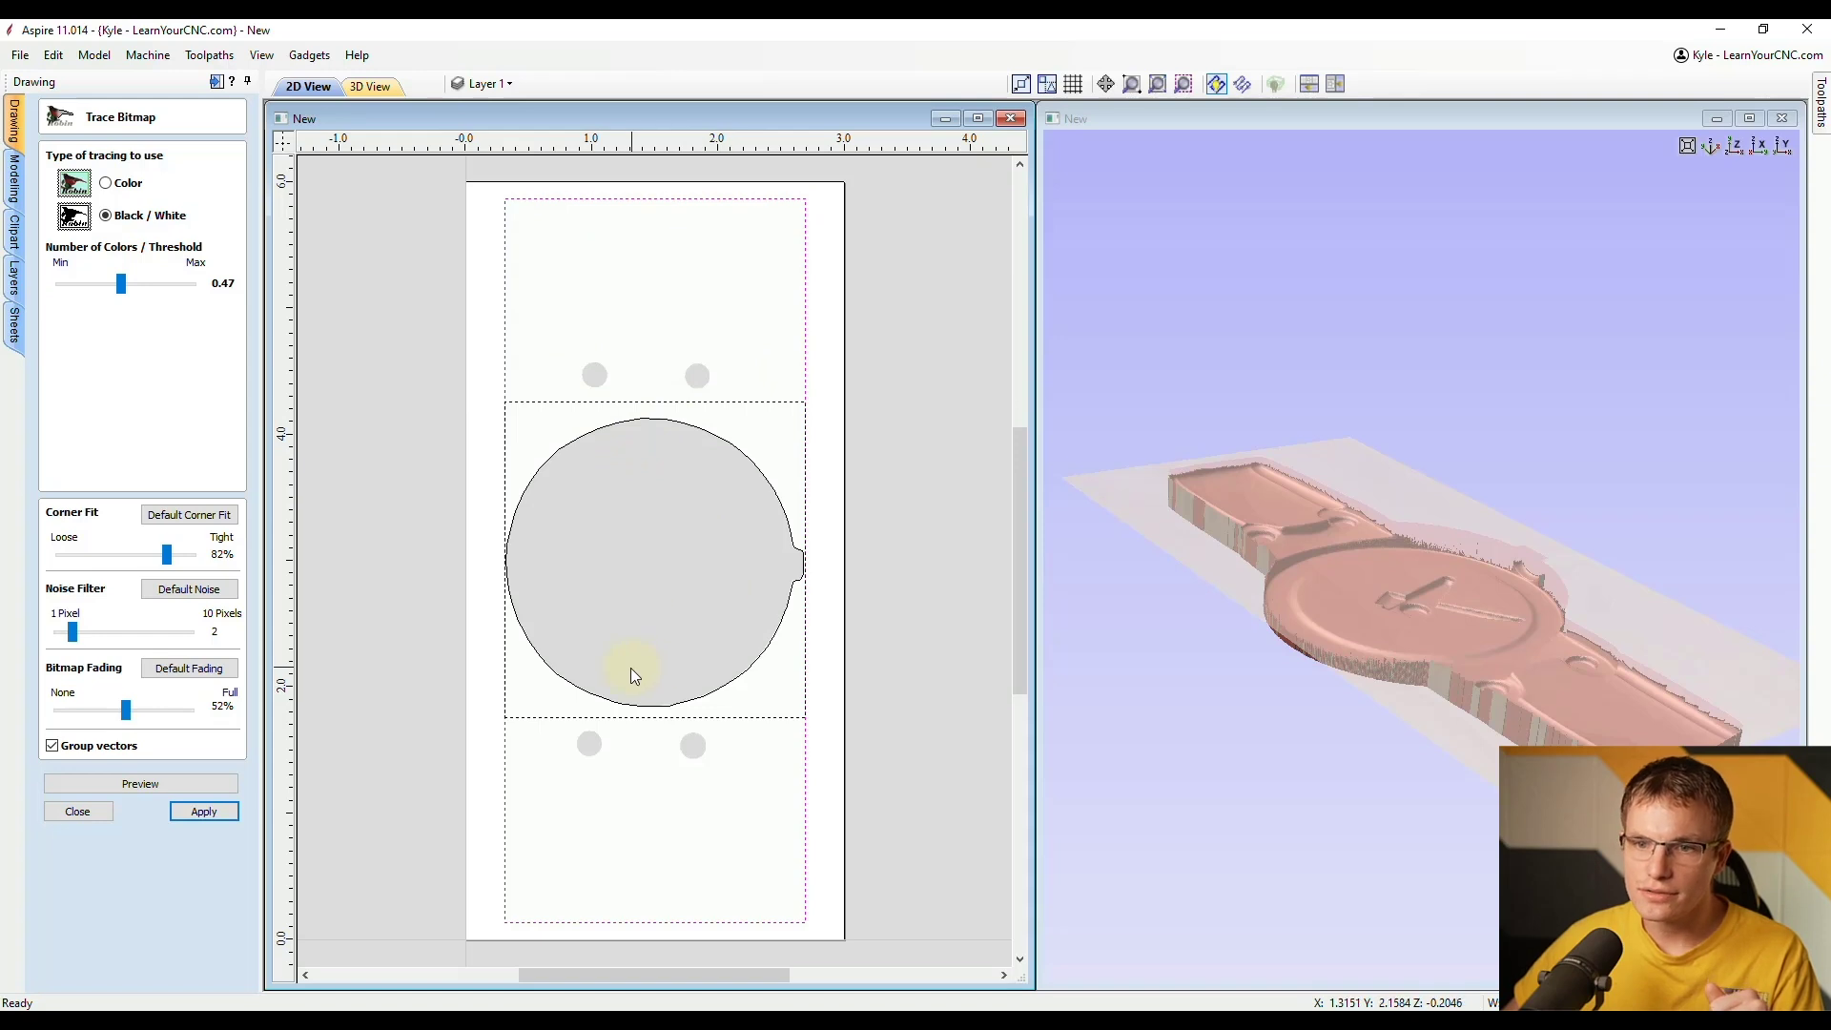
{"action": "left_click", "coordinate": [190, 811]}
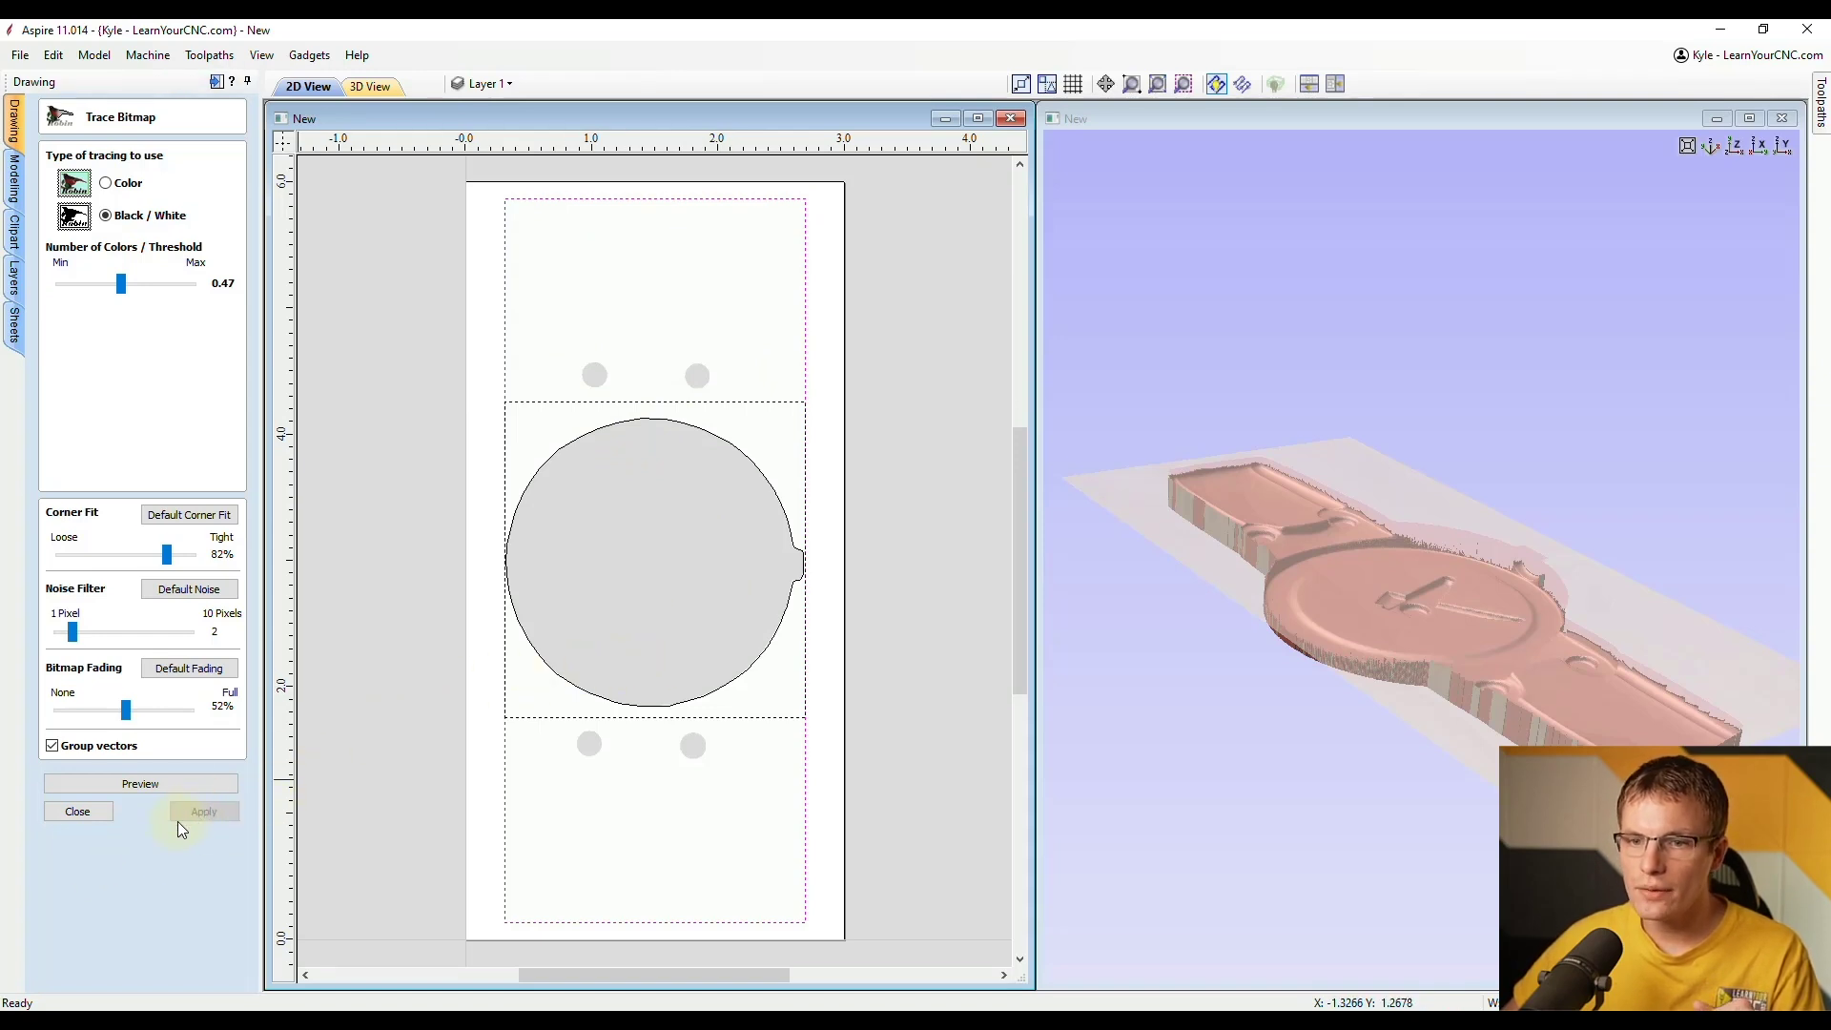
{"action": "left_click", "coordinate": [79, 812]}
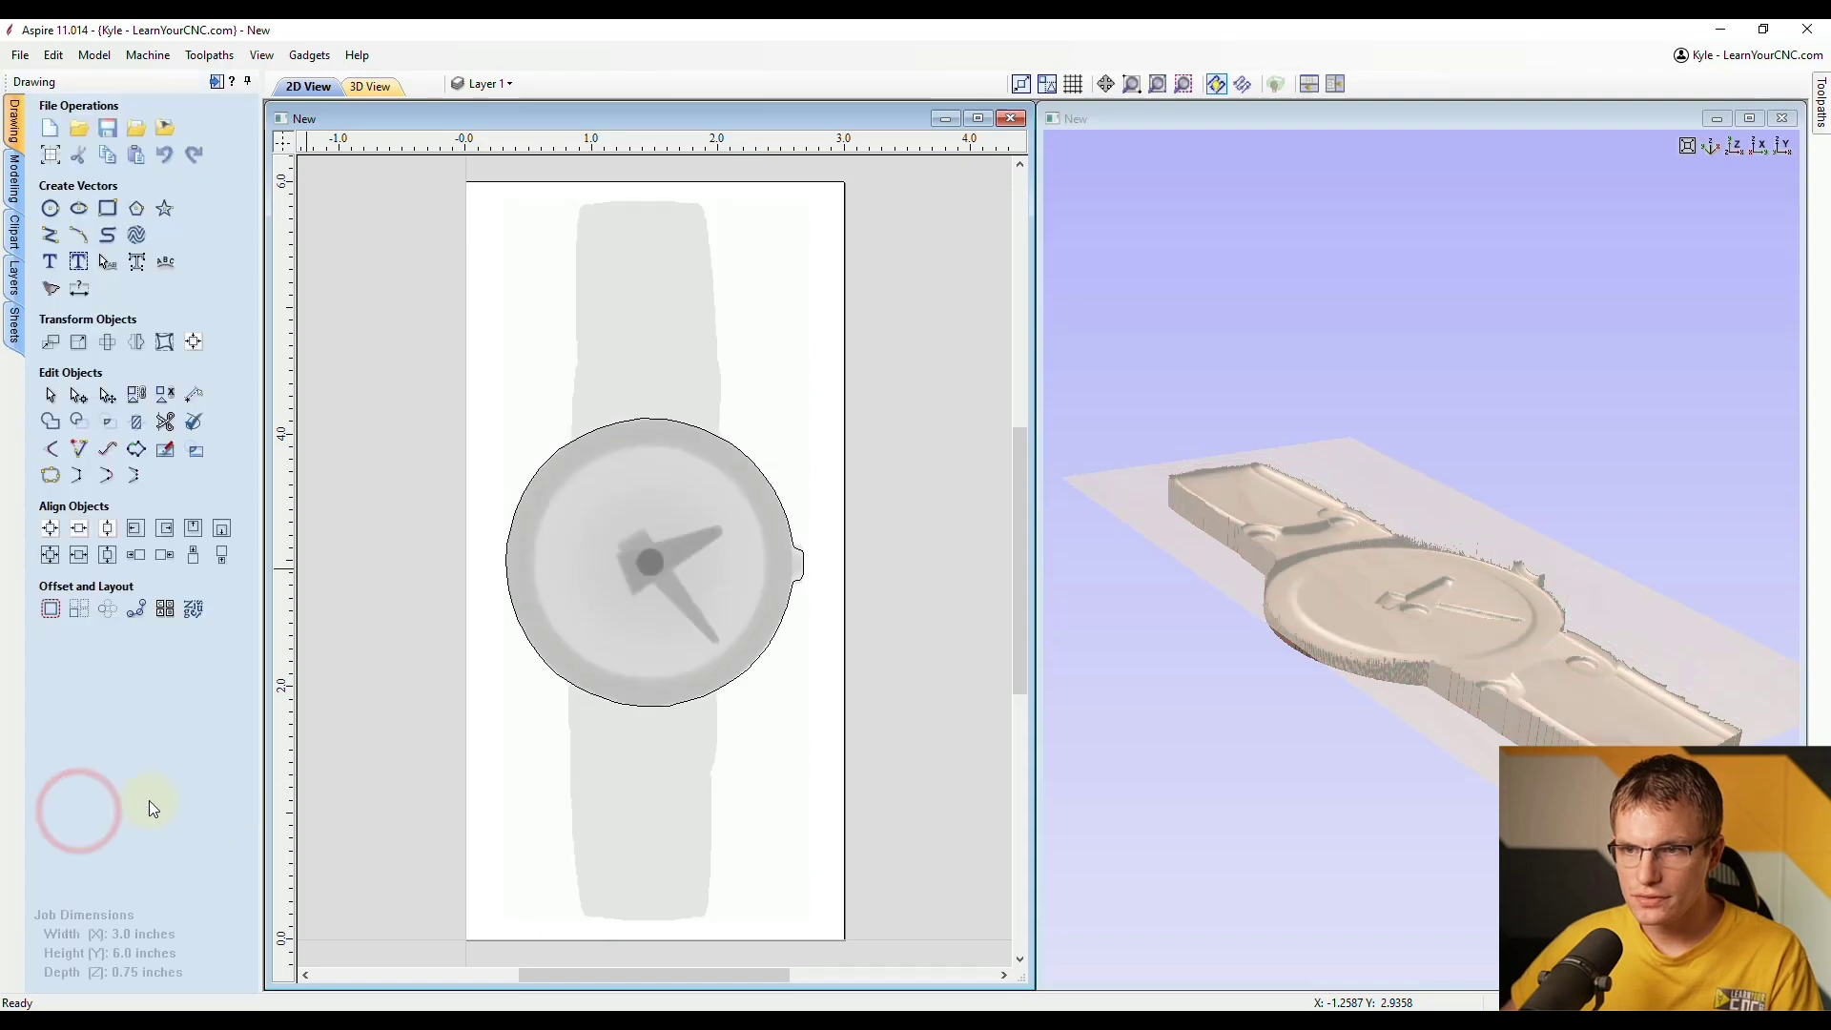
Step: Select the traced face outline and start node editing with N
{"action": "left_click", "coordinate": [654, 420]}
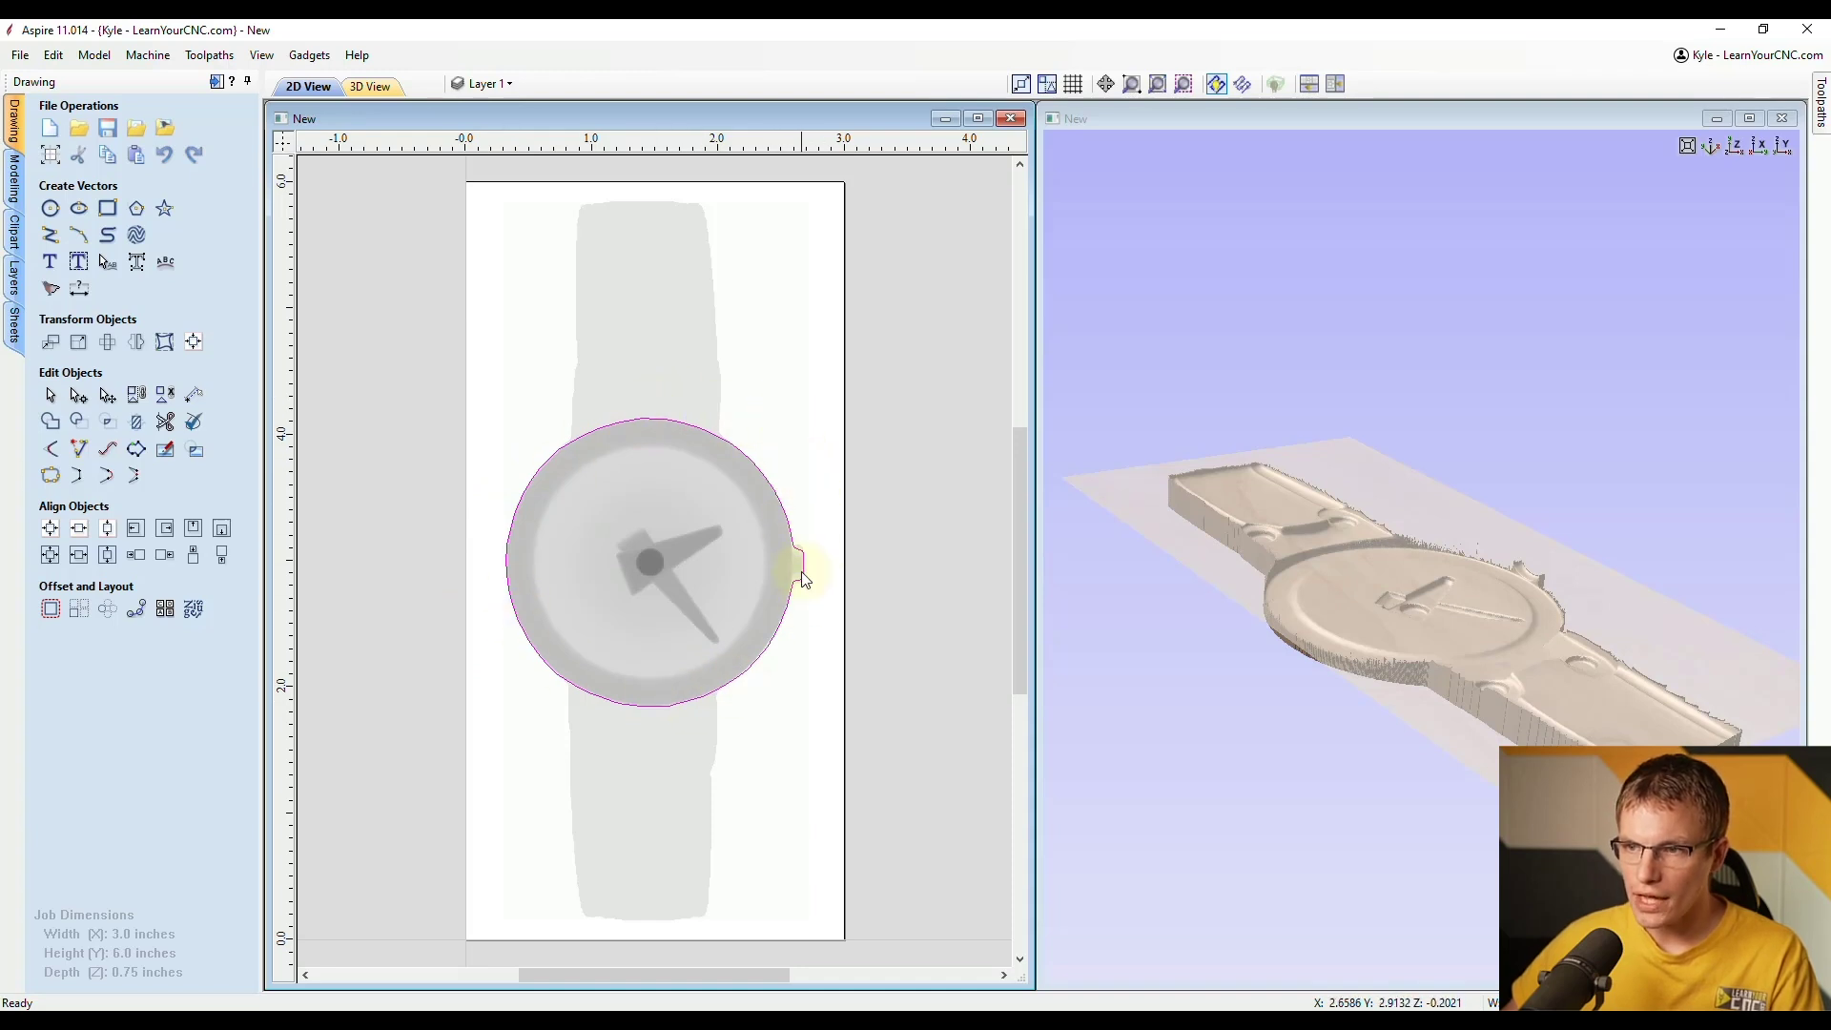
{"action": "scroll", "coordinate": [798, 561], "scroll_direction": "up", "scroll_amount": 8}
{"action": "scroll", "coordinate": [717, 474], "scroll_direction": "up", "scroll_amount": 2}
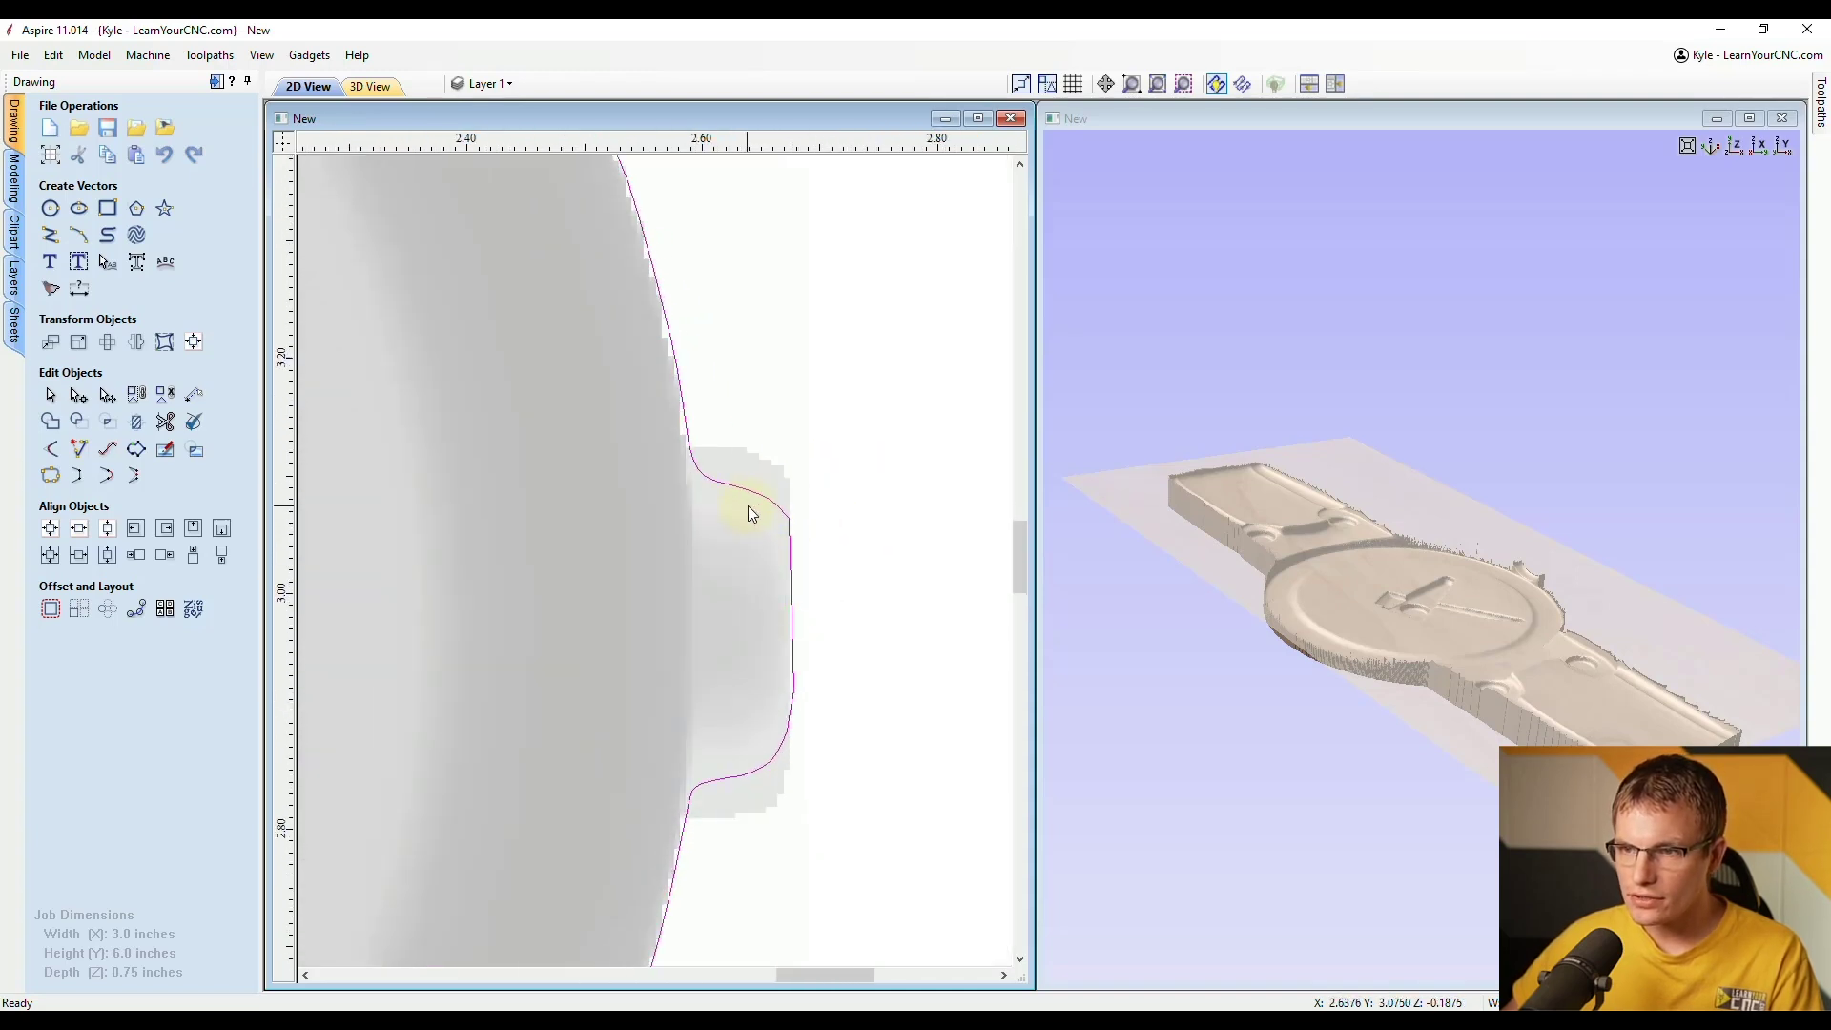
{"action": "scroll", "coordinate": [707, 401], "scroll_direction": "down", "scroll_amount": 1}
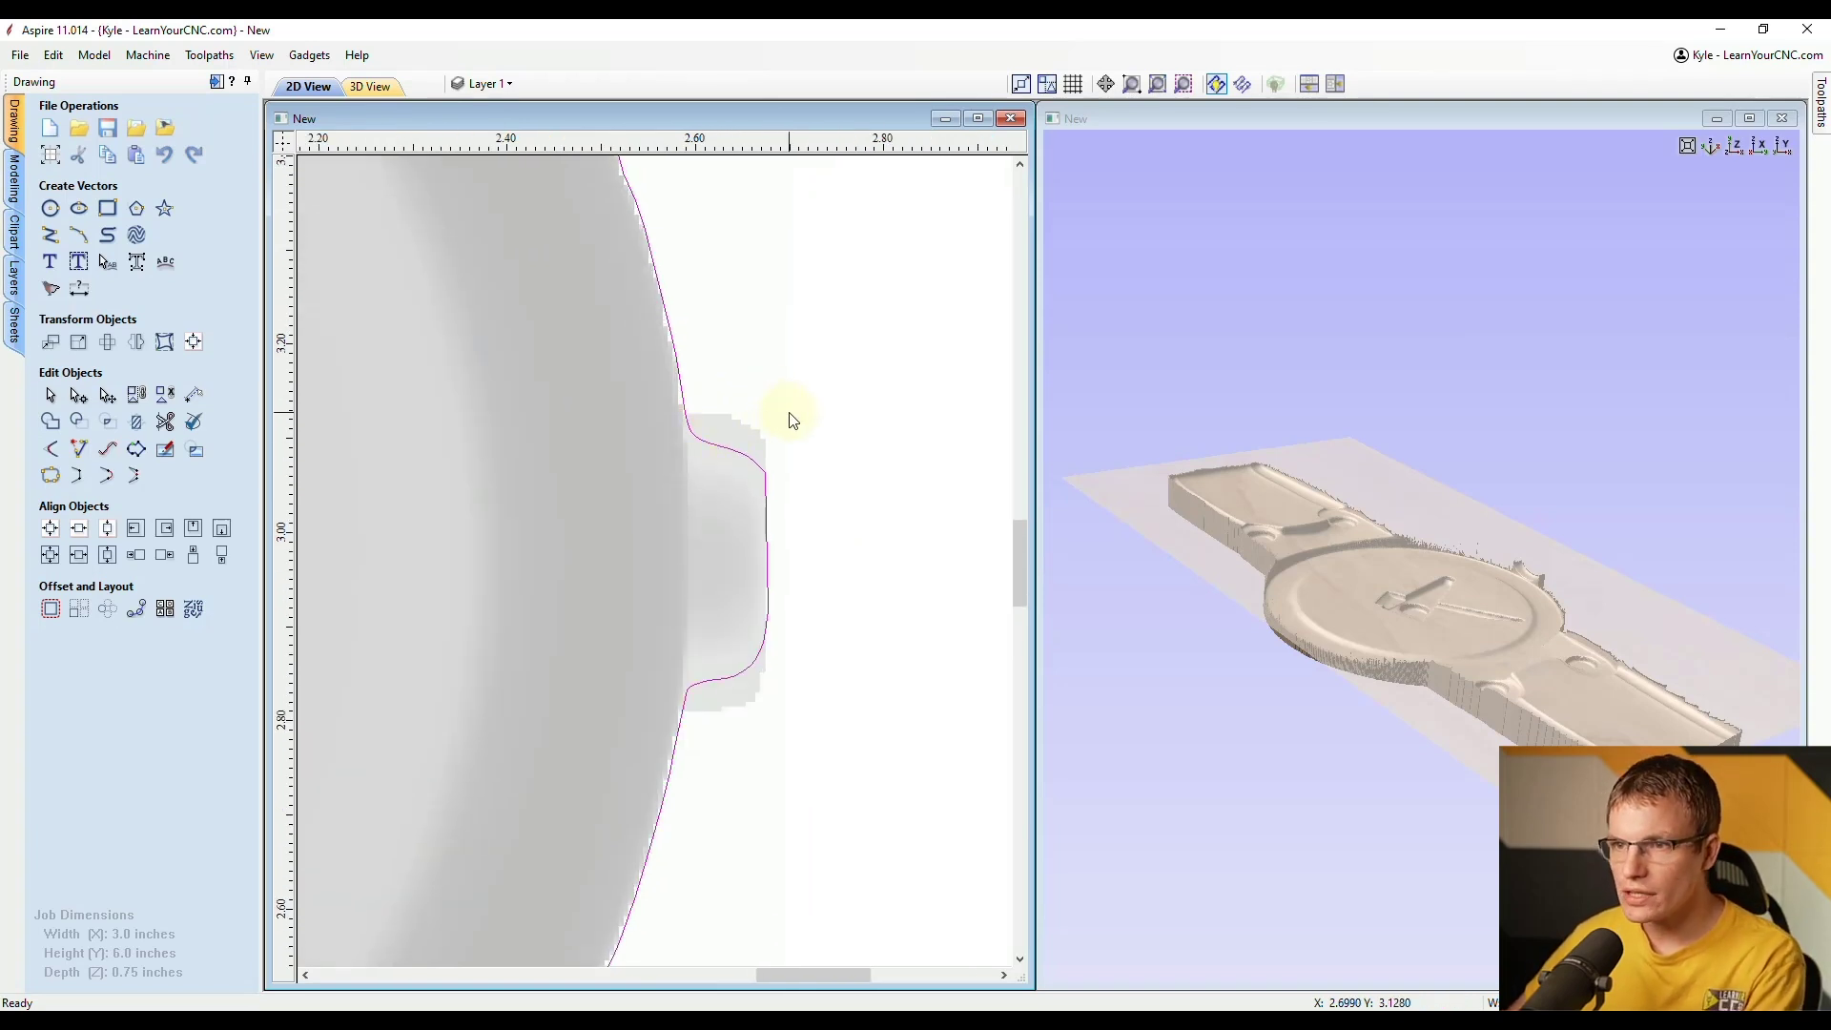
{"action": "key", "text": "n"}
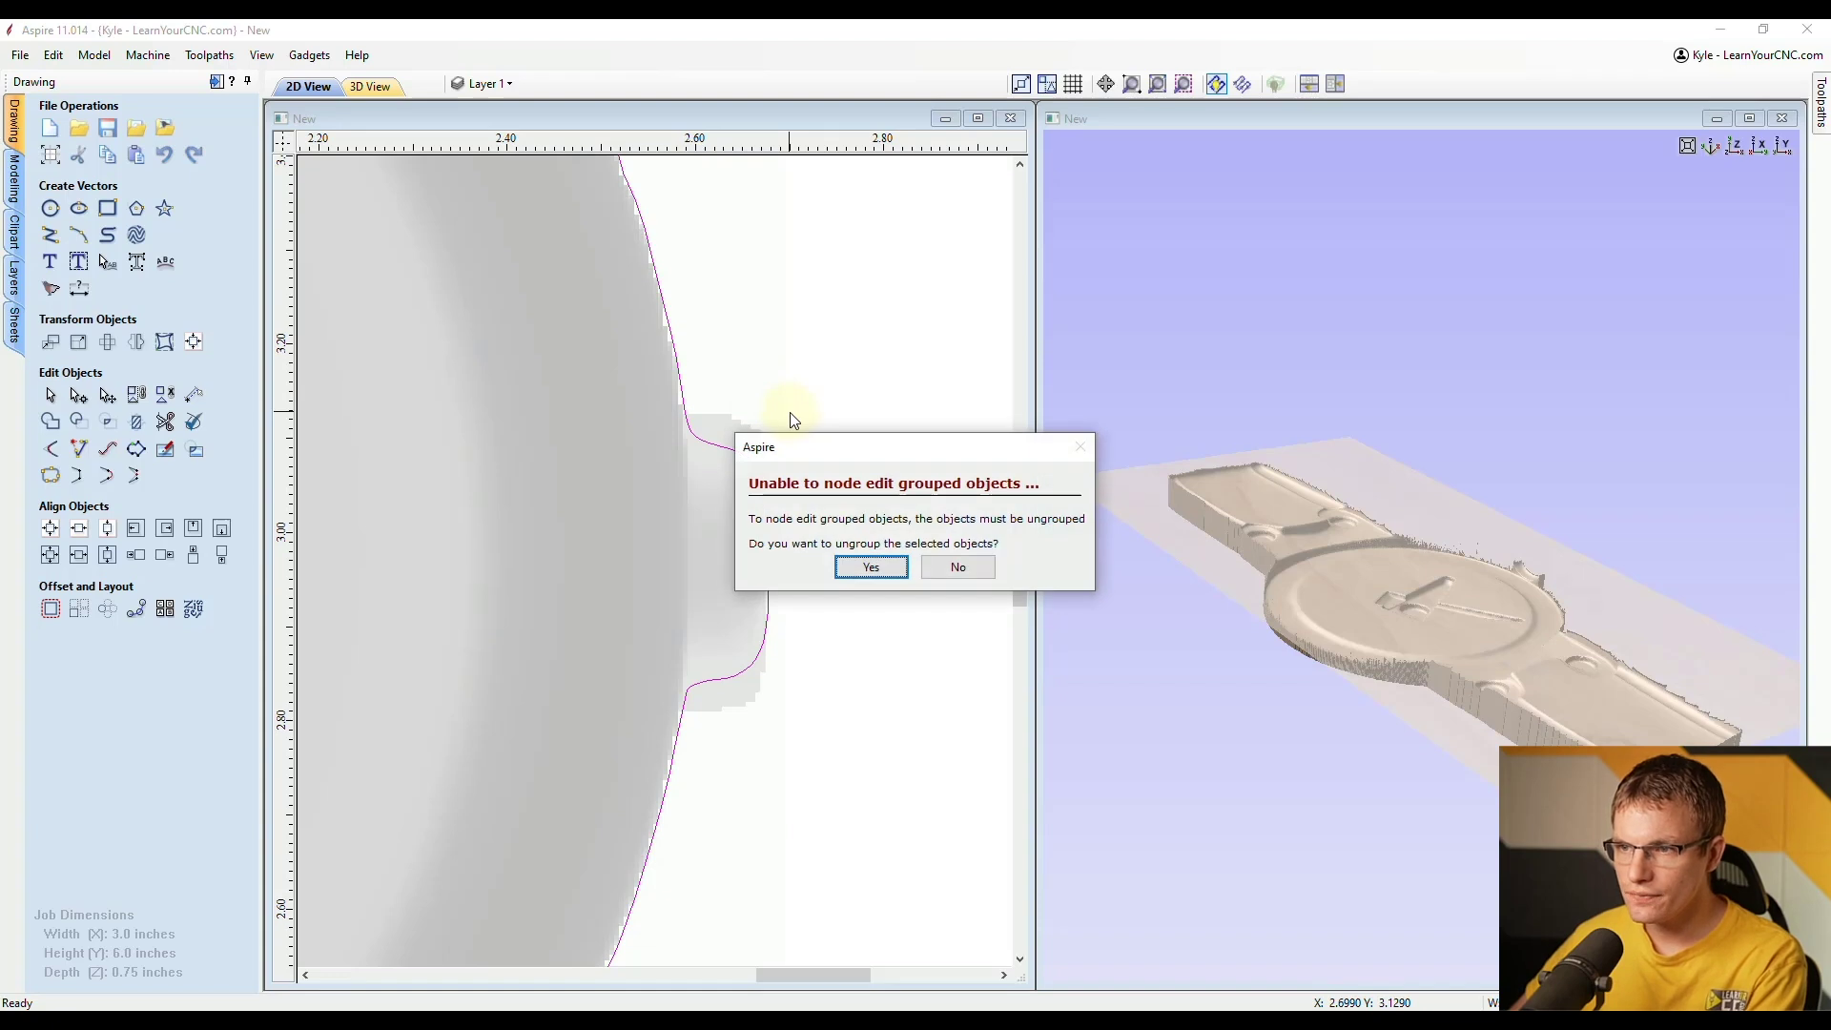
Step: Ungroup the outline and drag the bump's upper and lower curves to fit the crown
{"action": "left_click", "coordinate": [867, 569]}
{"action": "scroll", "coordinate": [681, 432], "scroll_direction": "up", "scroll_amount": 1}
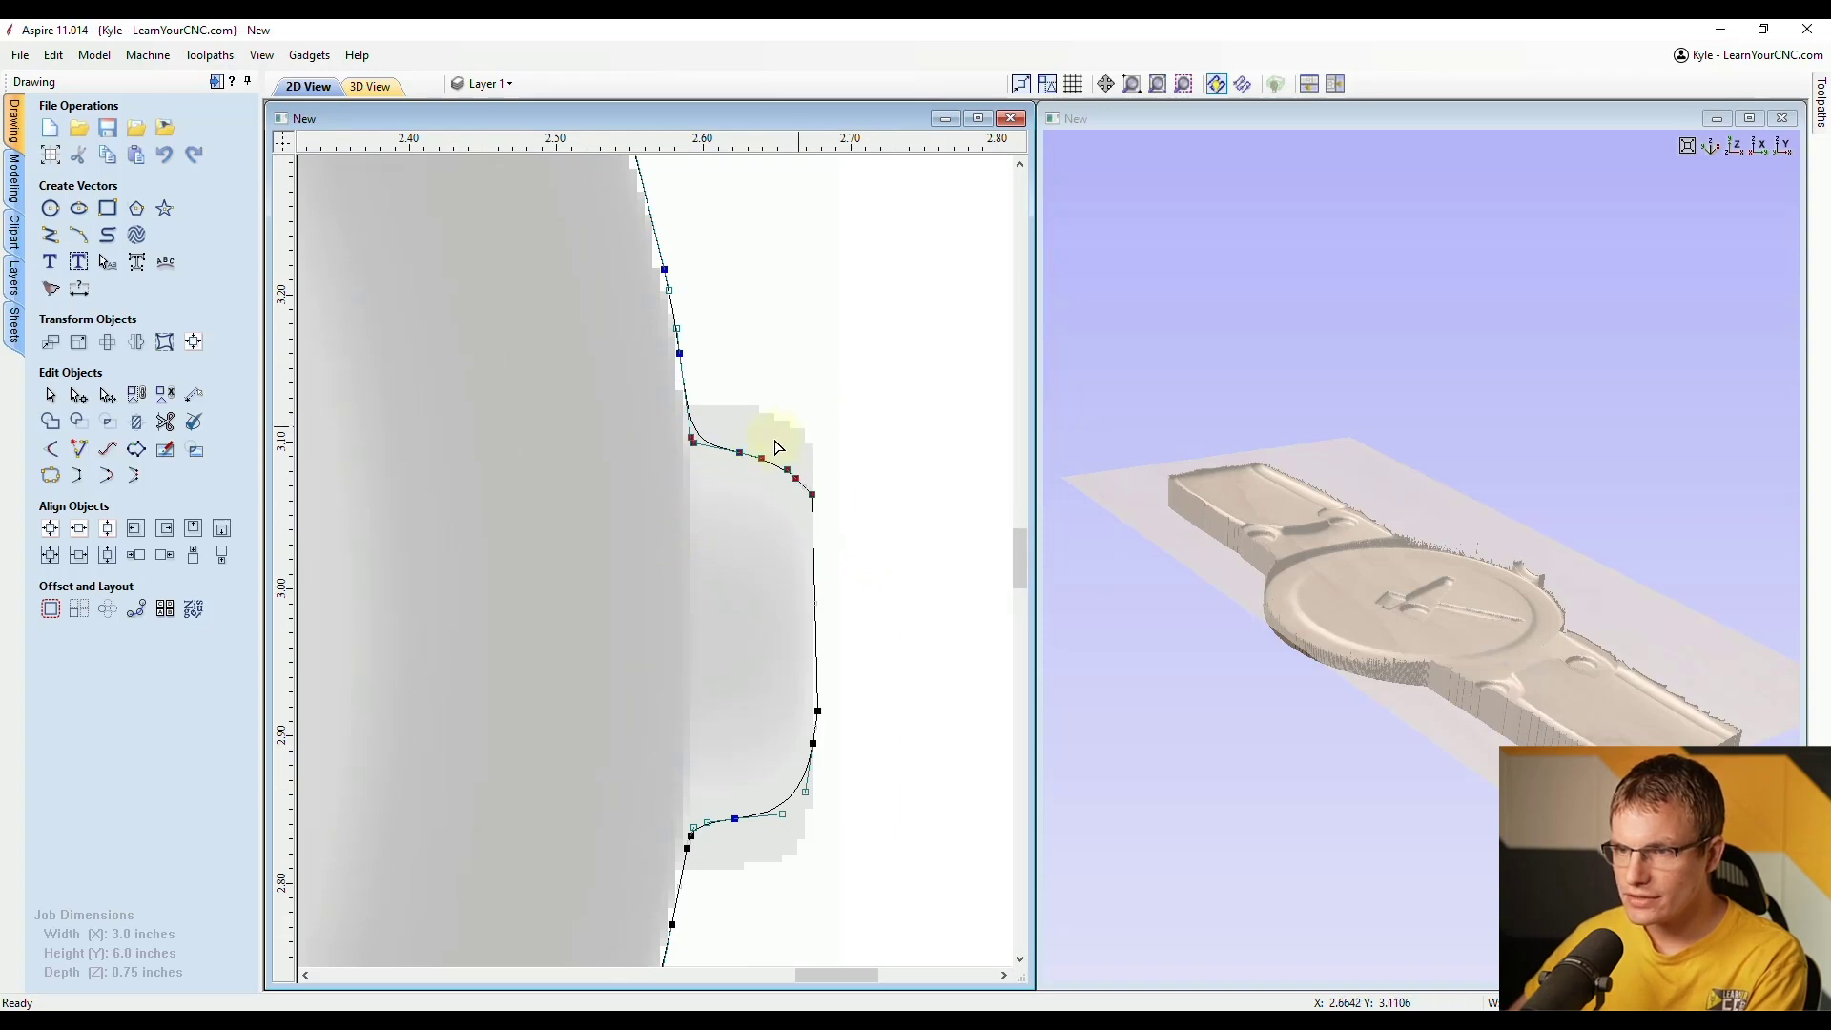
{"action": "left_click_drag", "start_coordinate": [739, 455], "coordinate": [739, 401]}
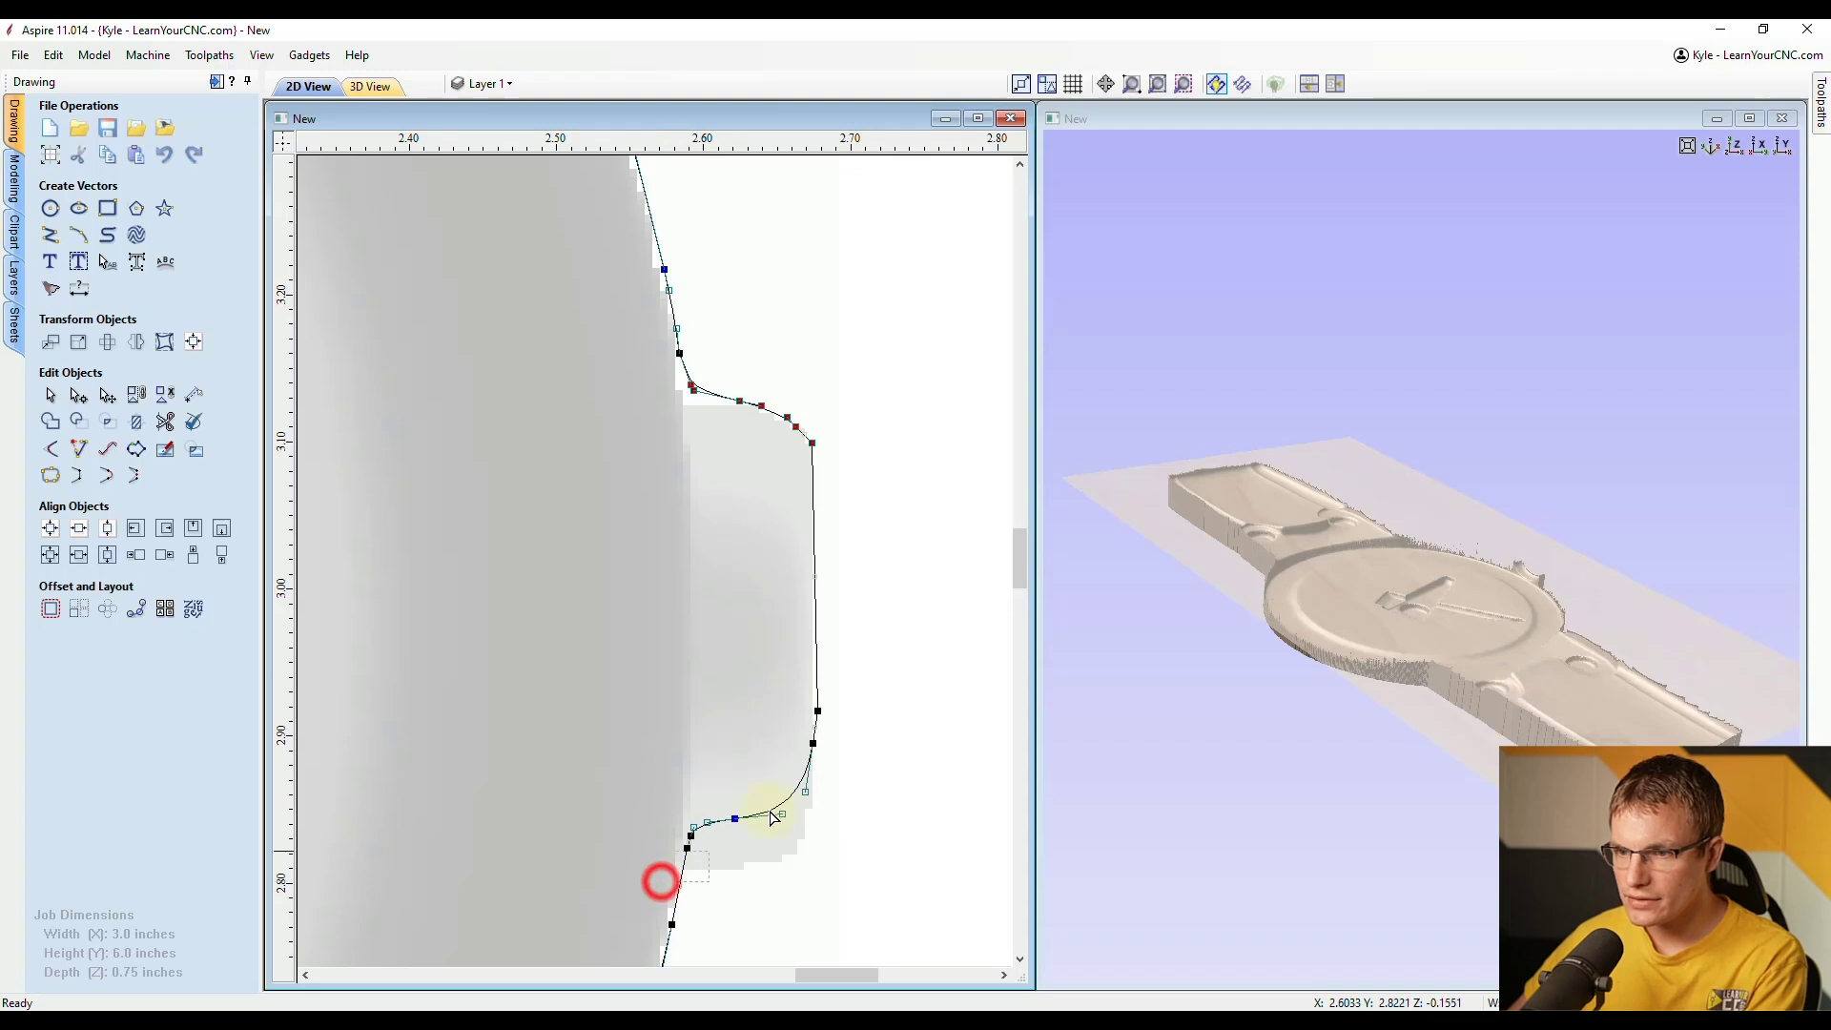
{"action": "left_click", "coordinate": [858, 677]}
{"action": "scroll", "coordinate": [805, 417], "scroll_direction": "down", "scroll_amount": 2}
{"action": "scroll", "coordinate": [764, 756], "scroll_direction": "up", "scroll_amount": 2}
{"action": "left_click_drag", "start_coordinate": [831, 564], "coordinate": [822, 629]}
{"action": "left_click", "coordinate": [893, 484]}
{"action": "scroll", "coordinate": [829, 563], "scroll_direction": "up", "scroll_amount": 3}
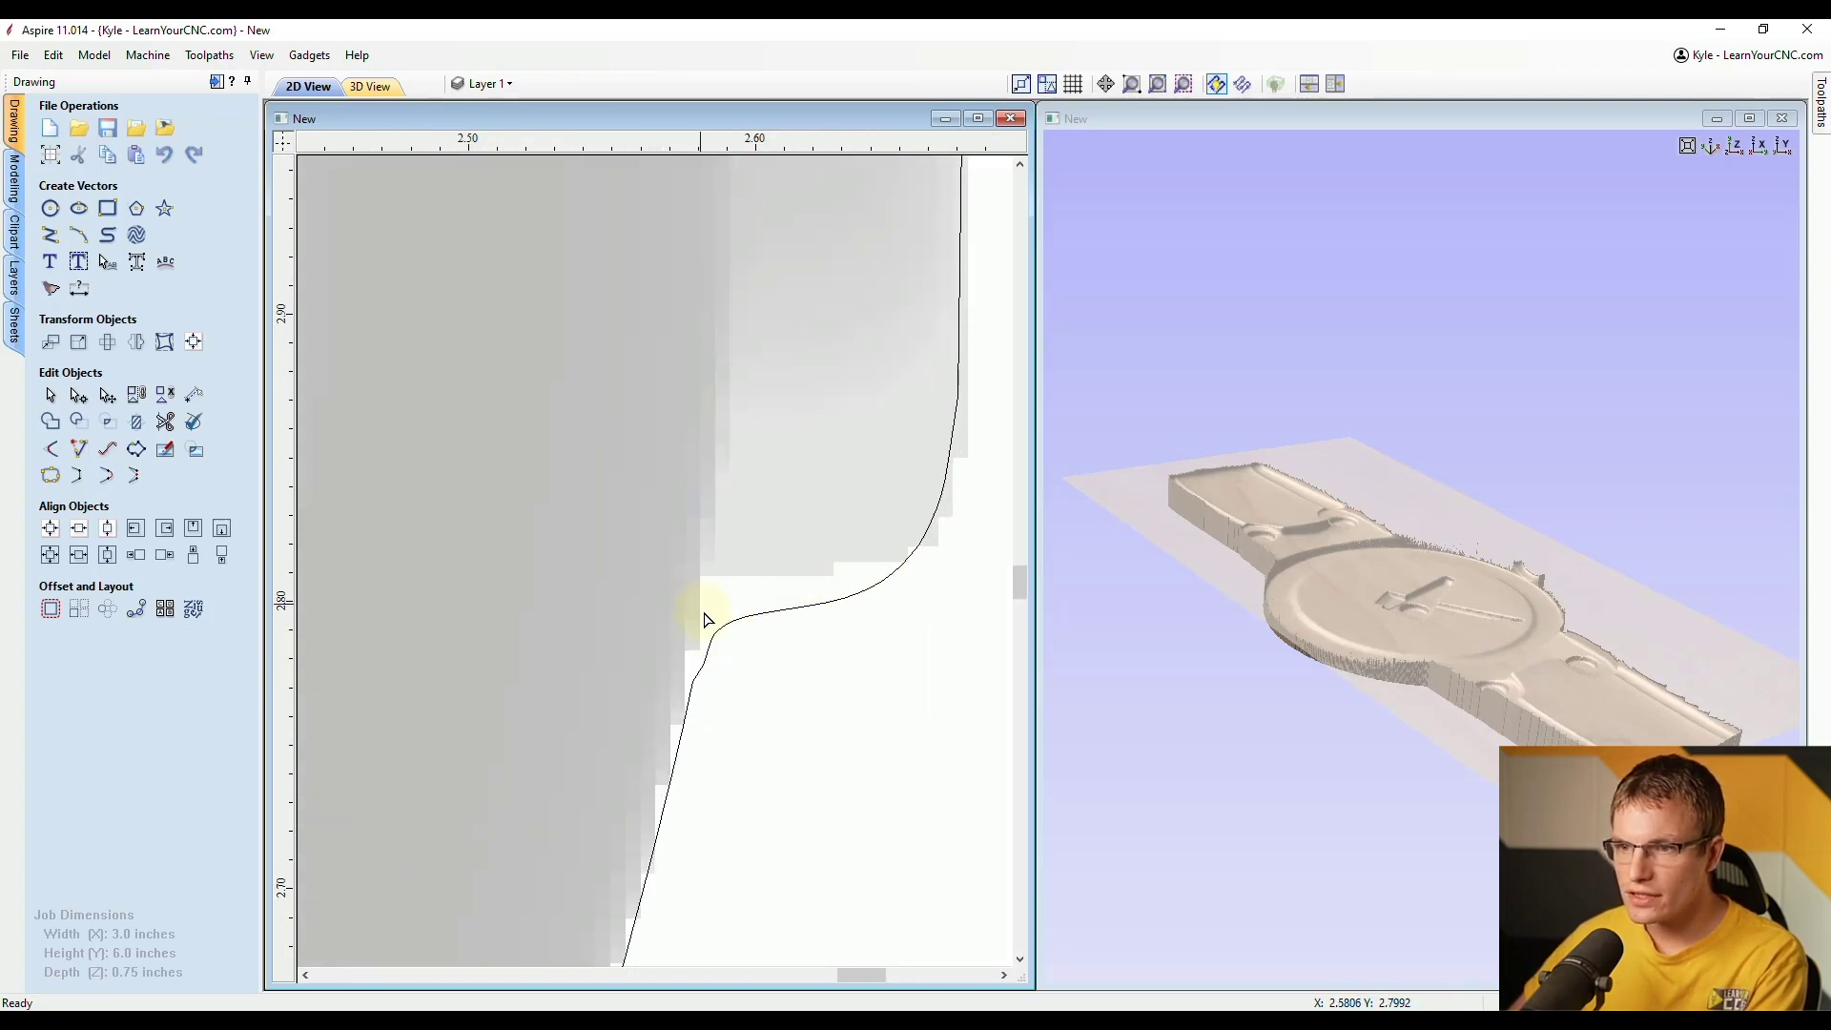
{"action": "scroll", "coordinate": [714, 715], "scroll_direction": "down", "scroll_amount": 3}
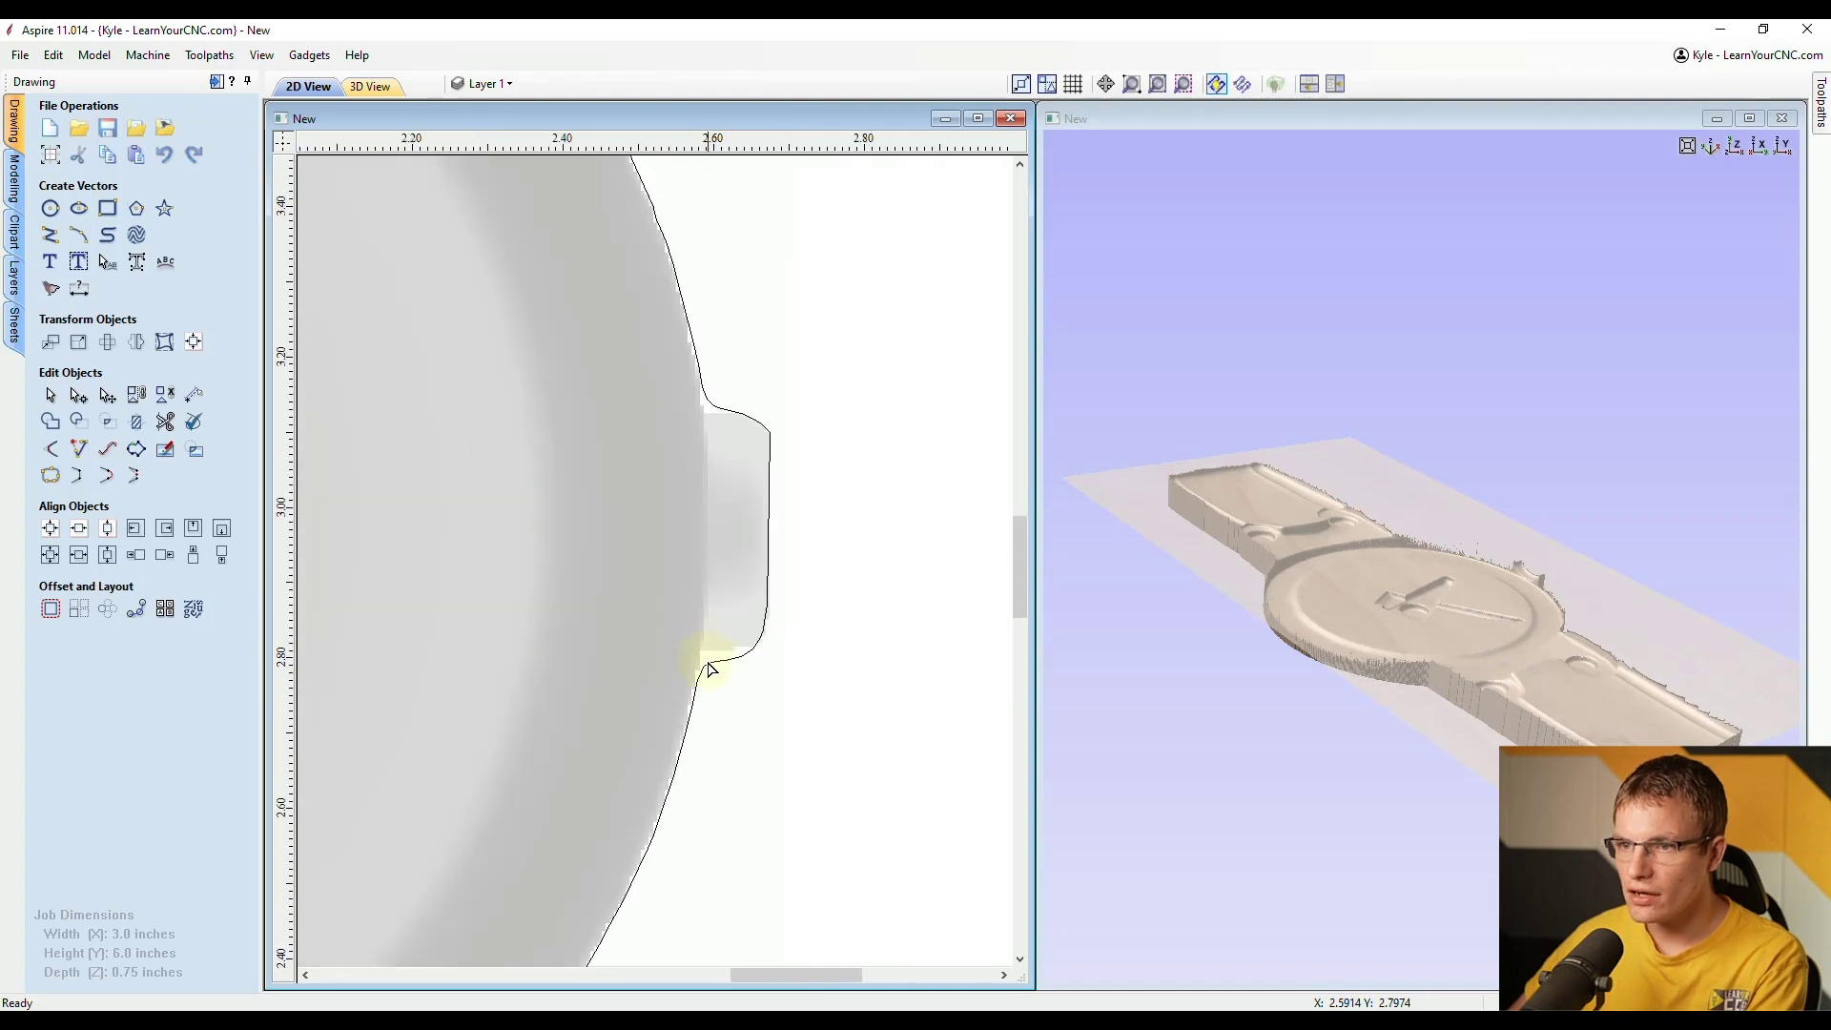
{"action": "scroll", "coordinate": [851, 572], "scroll_direction": "down", "scroll_amount": 8}
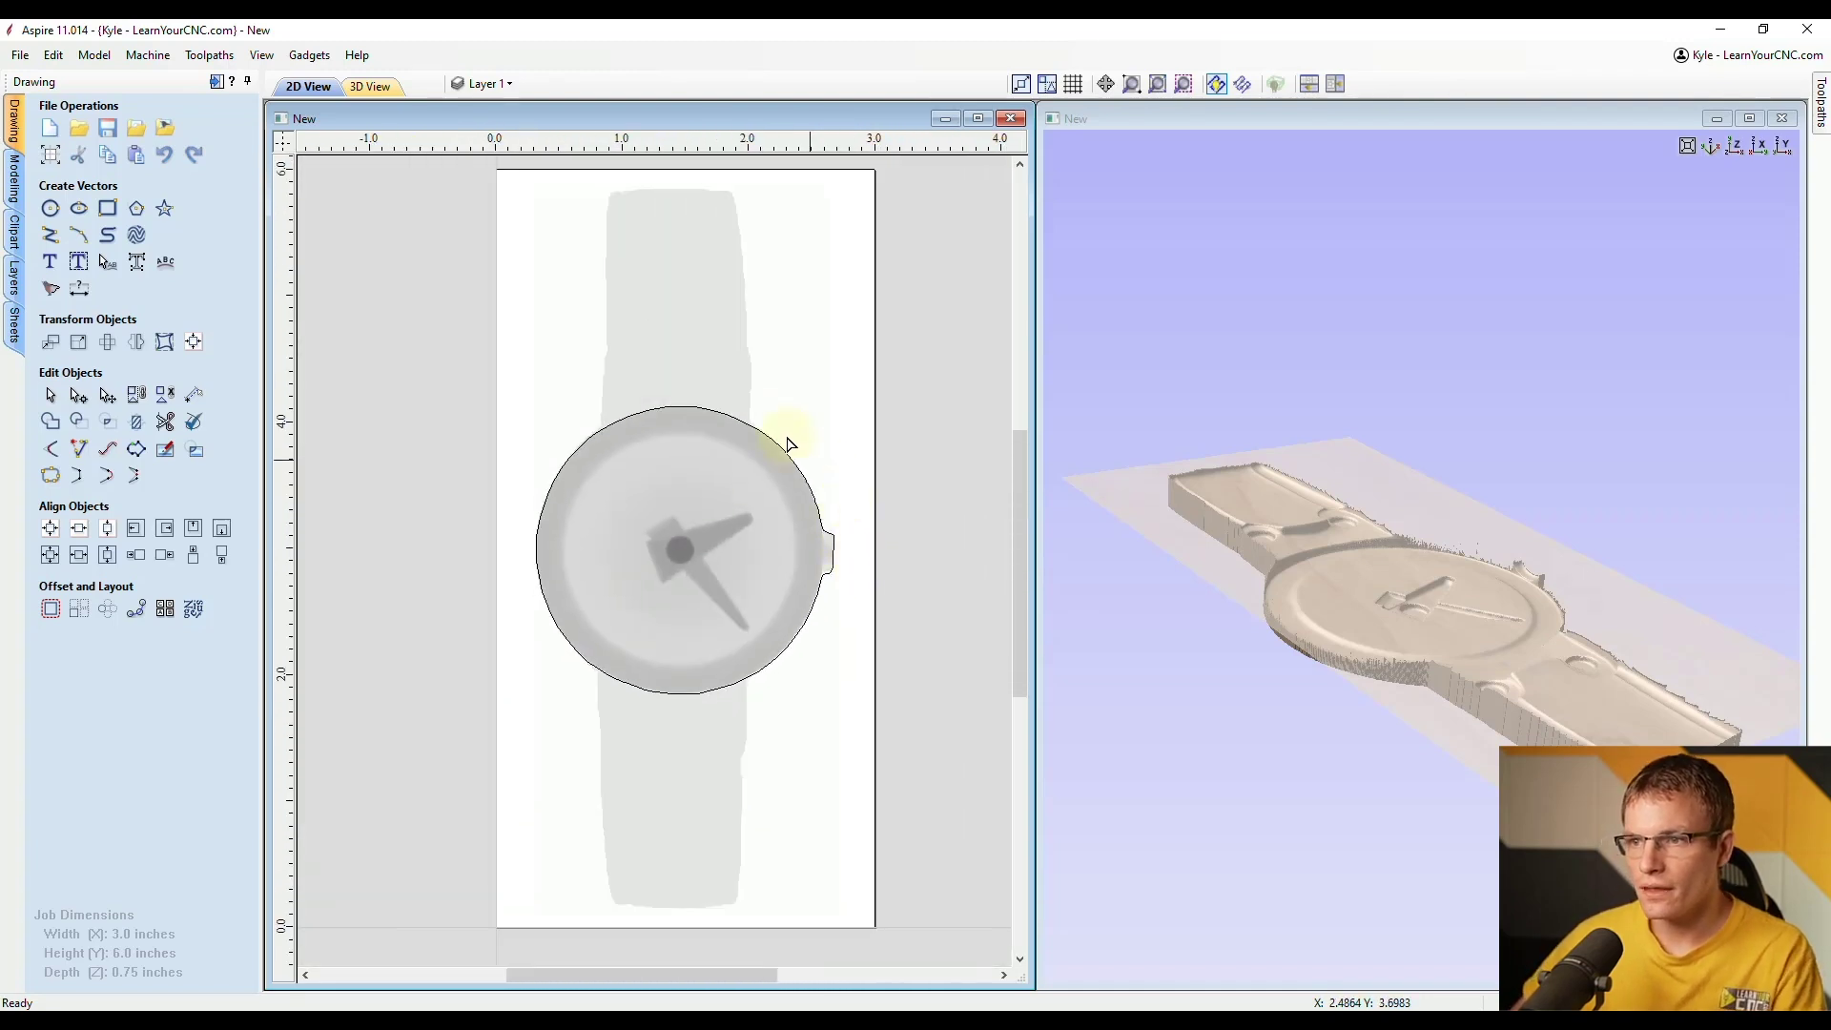
{"action": "scroll", "coordinate": [715, 397], "scroll_direction": "up", "scroll_amount": 1}
{"action": "scroll", "coordinate": [872, 377], "scroll_direction": "down", "scroll_amount": 1}
Step: Switch the watch component's combine mode back to Add
{"action": "scroll", "coordinate": [855, 379], "scroll_direction": "up", "scroll_amount": 1}
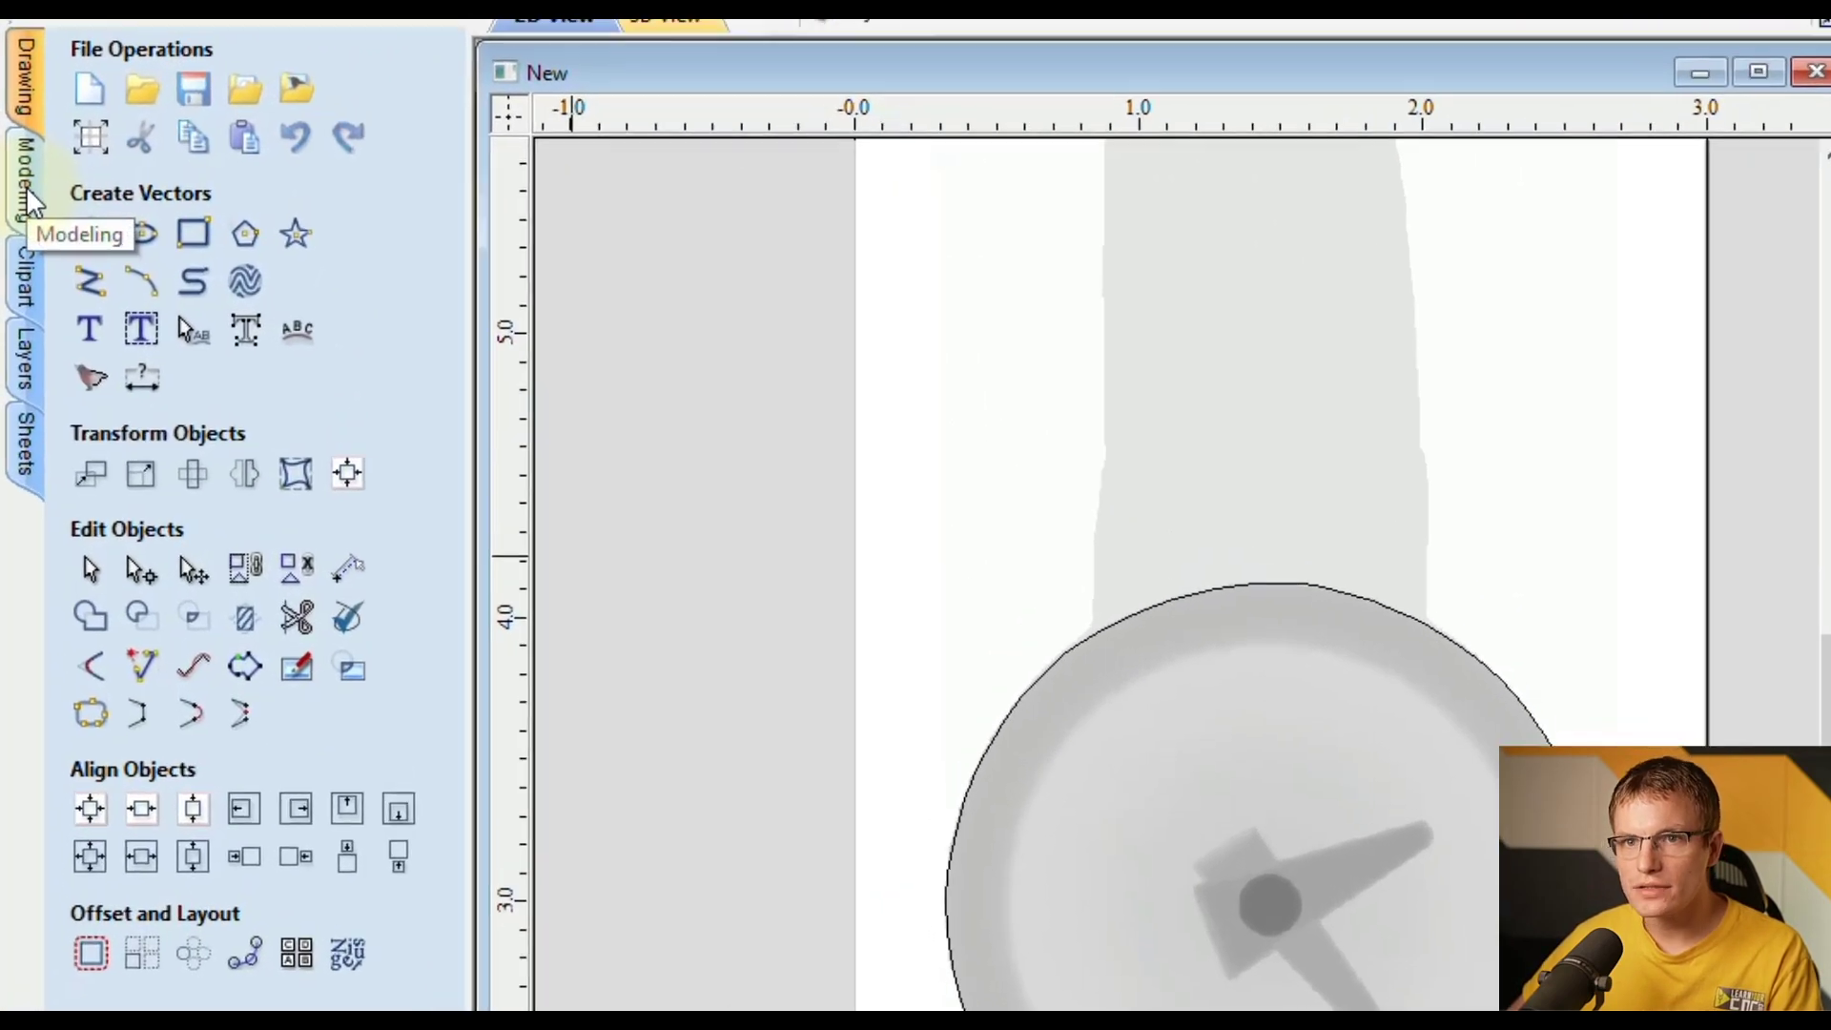
{"action": "left_click", "coordinate": [10, 196]}
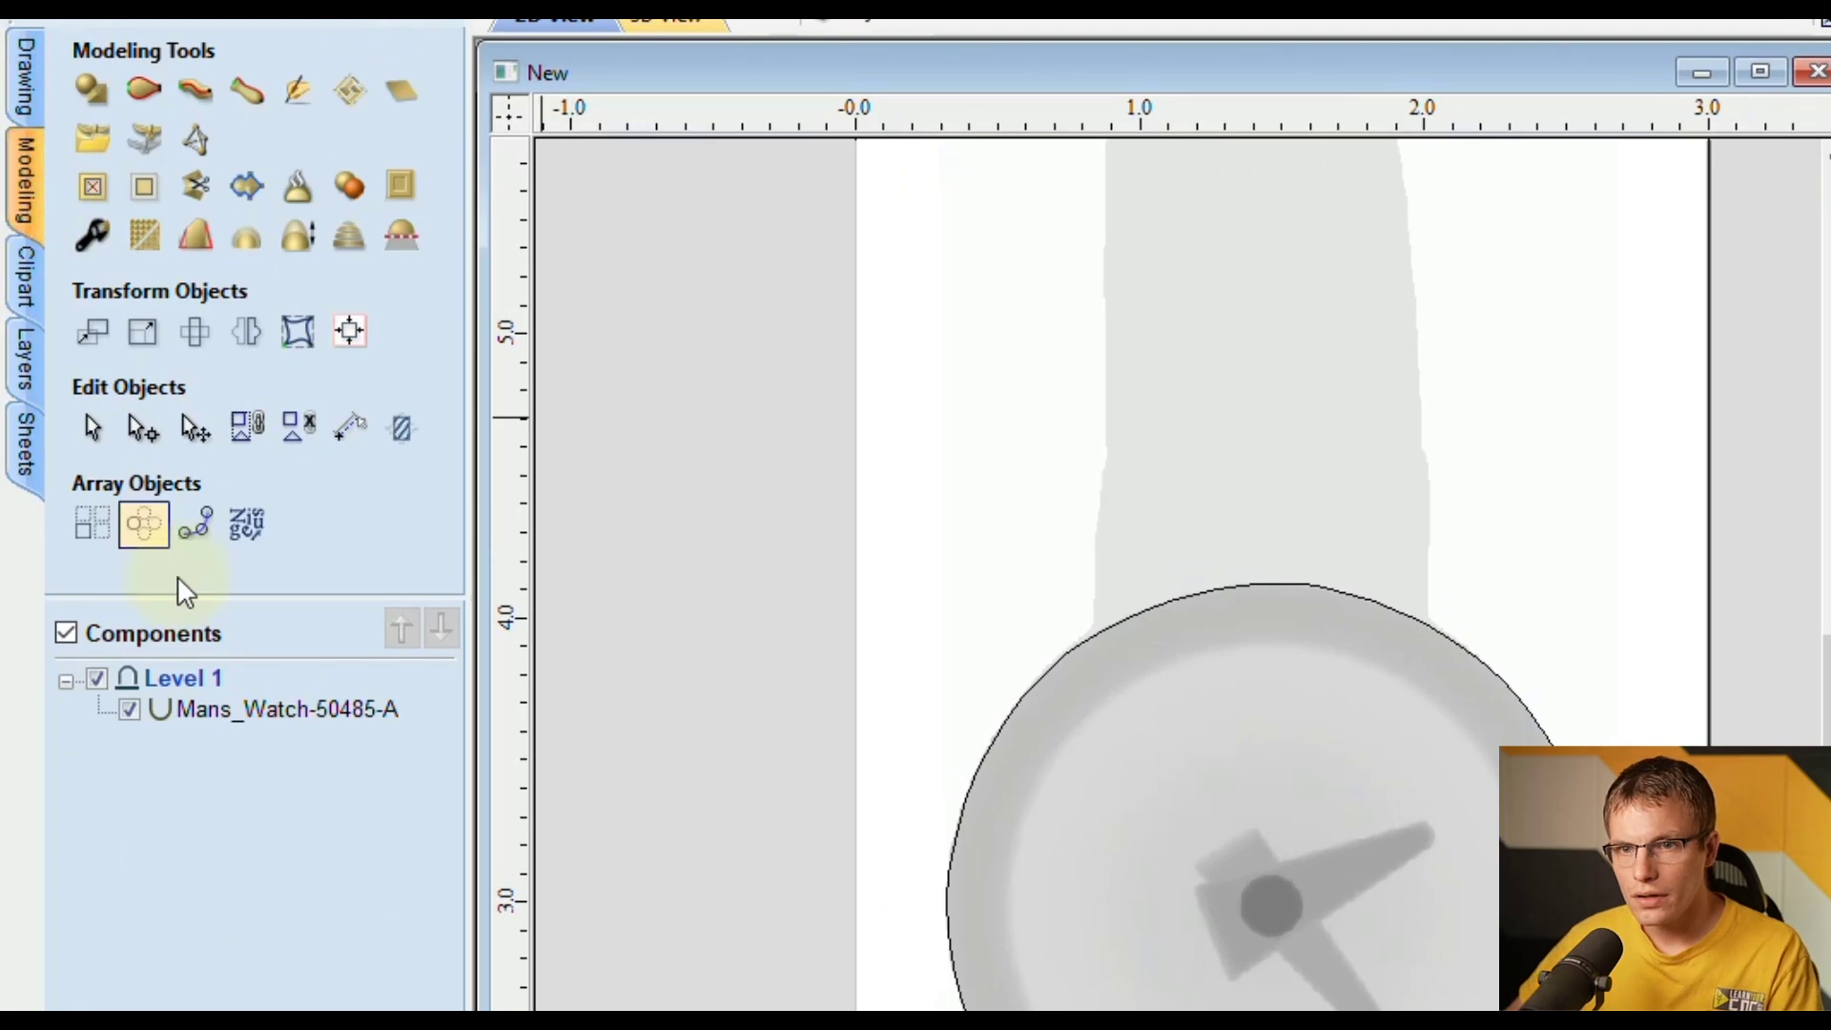
{"action": "right_click", "coordinate": [196, 710]}
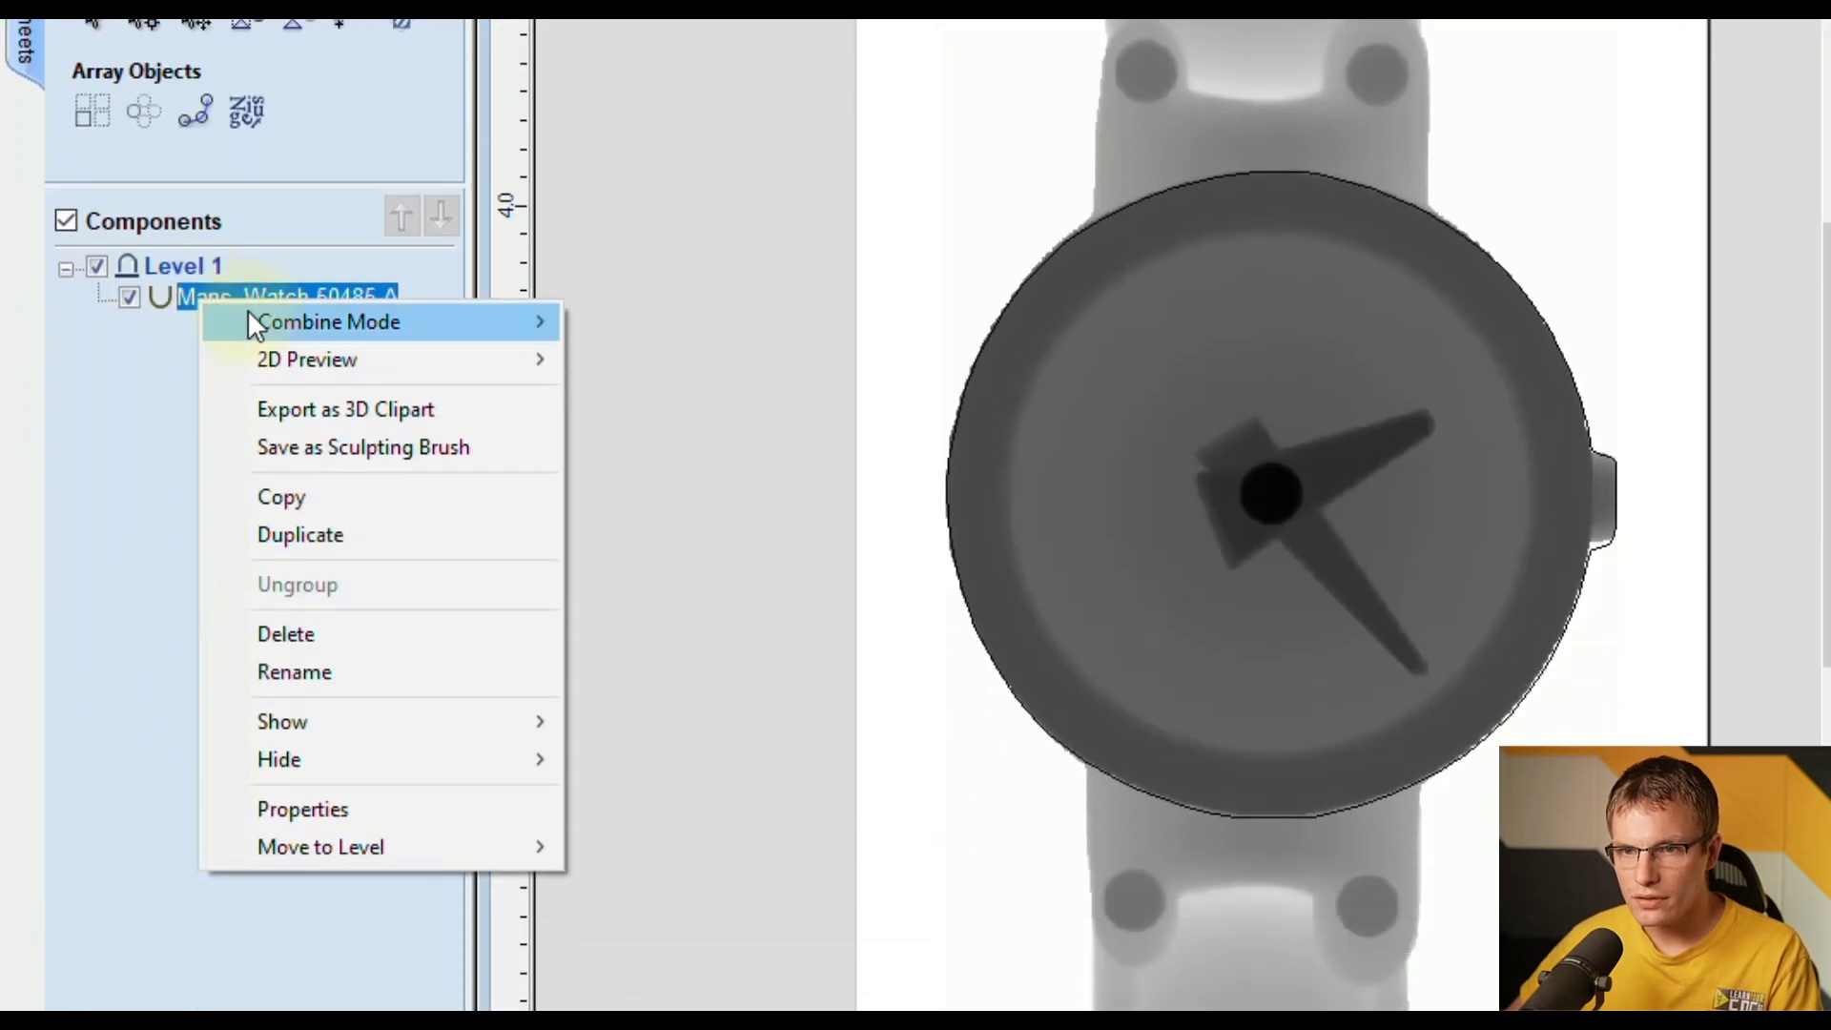
{"action": "mouse_move", "coordinate": [277, 508]}
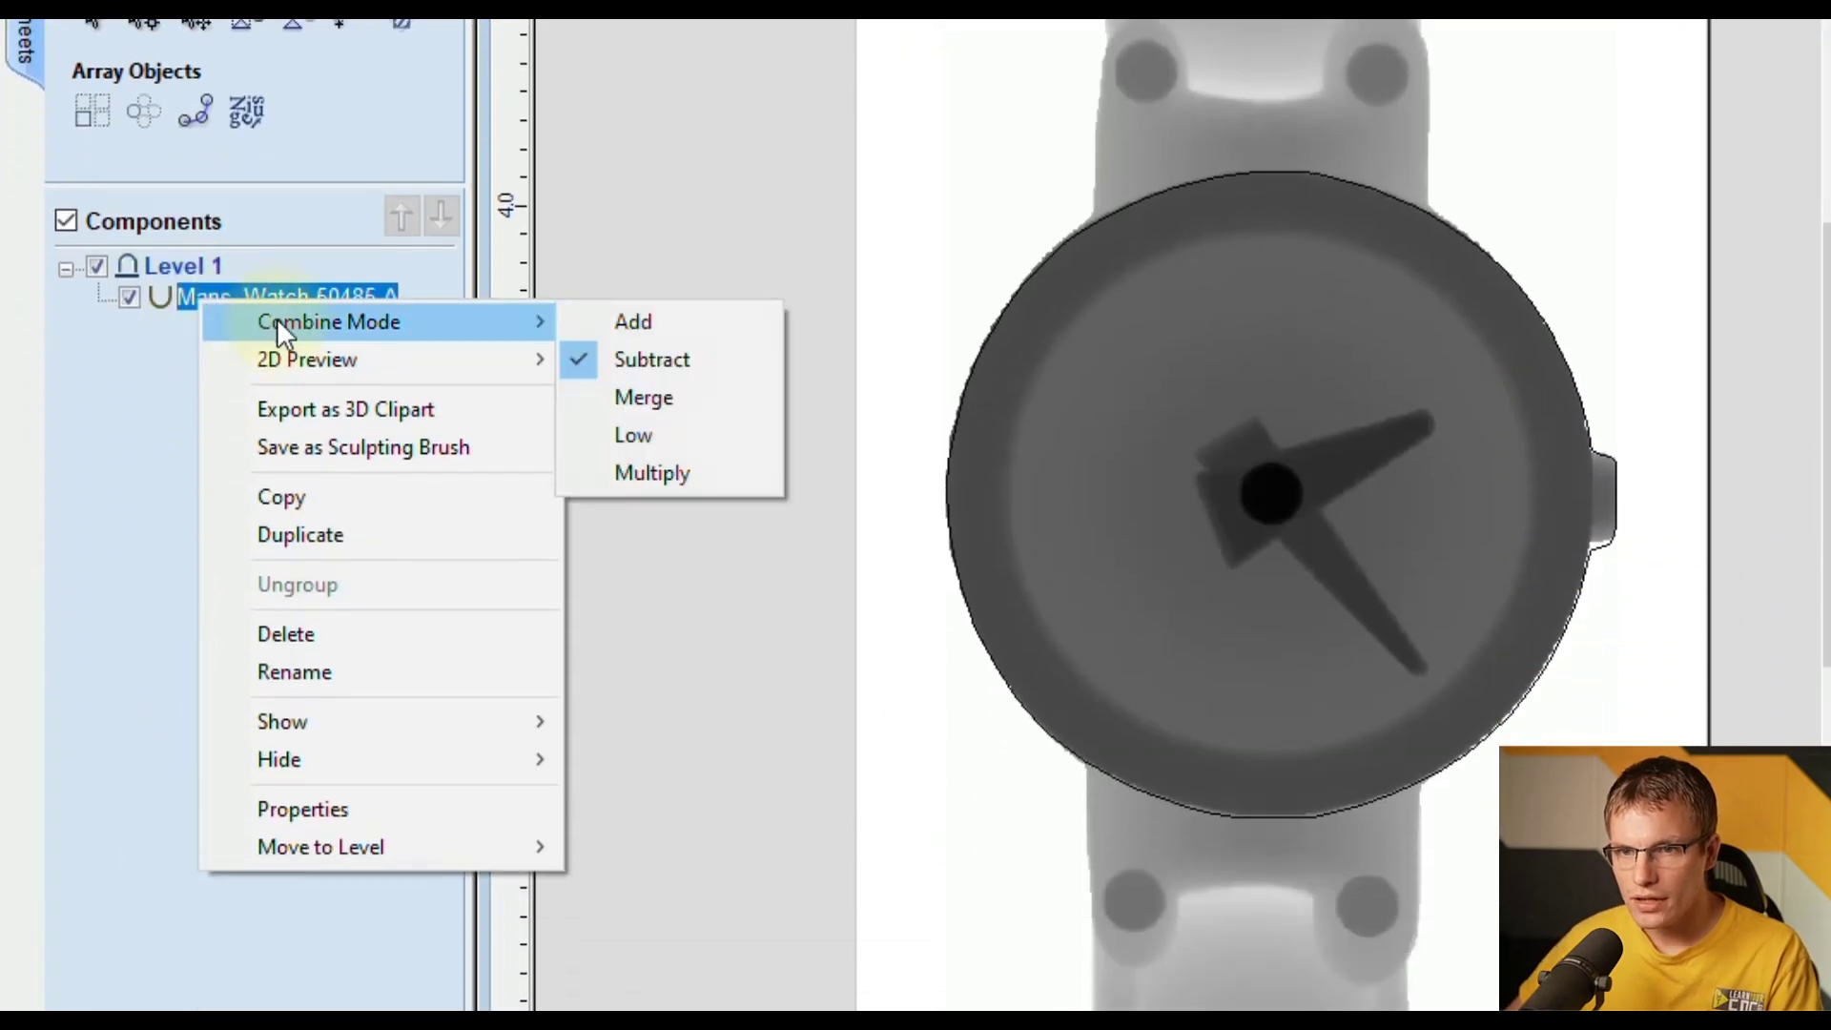
{"action": "left_click", "coordinate": [662, 334]}
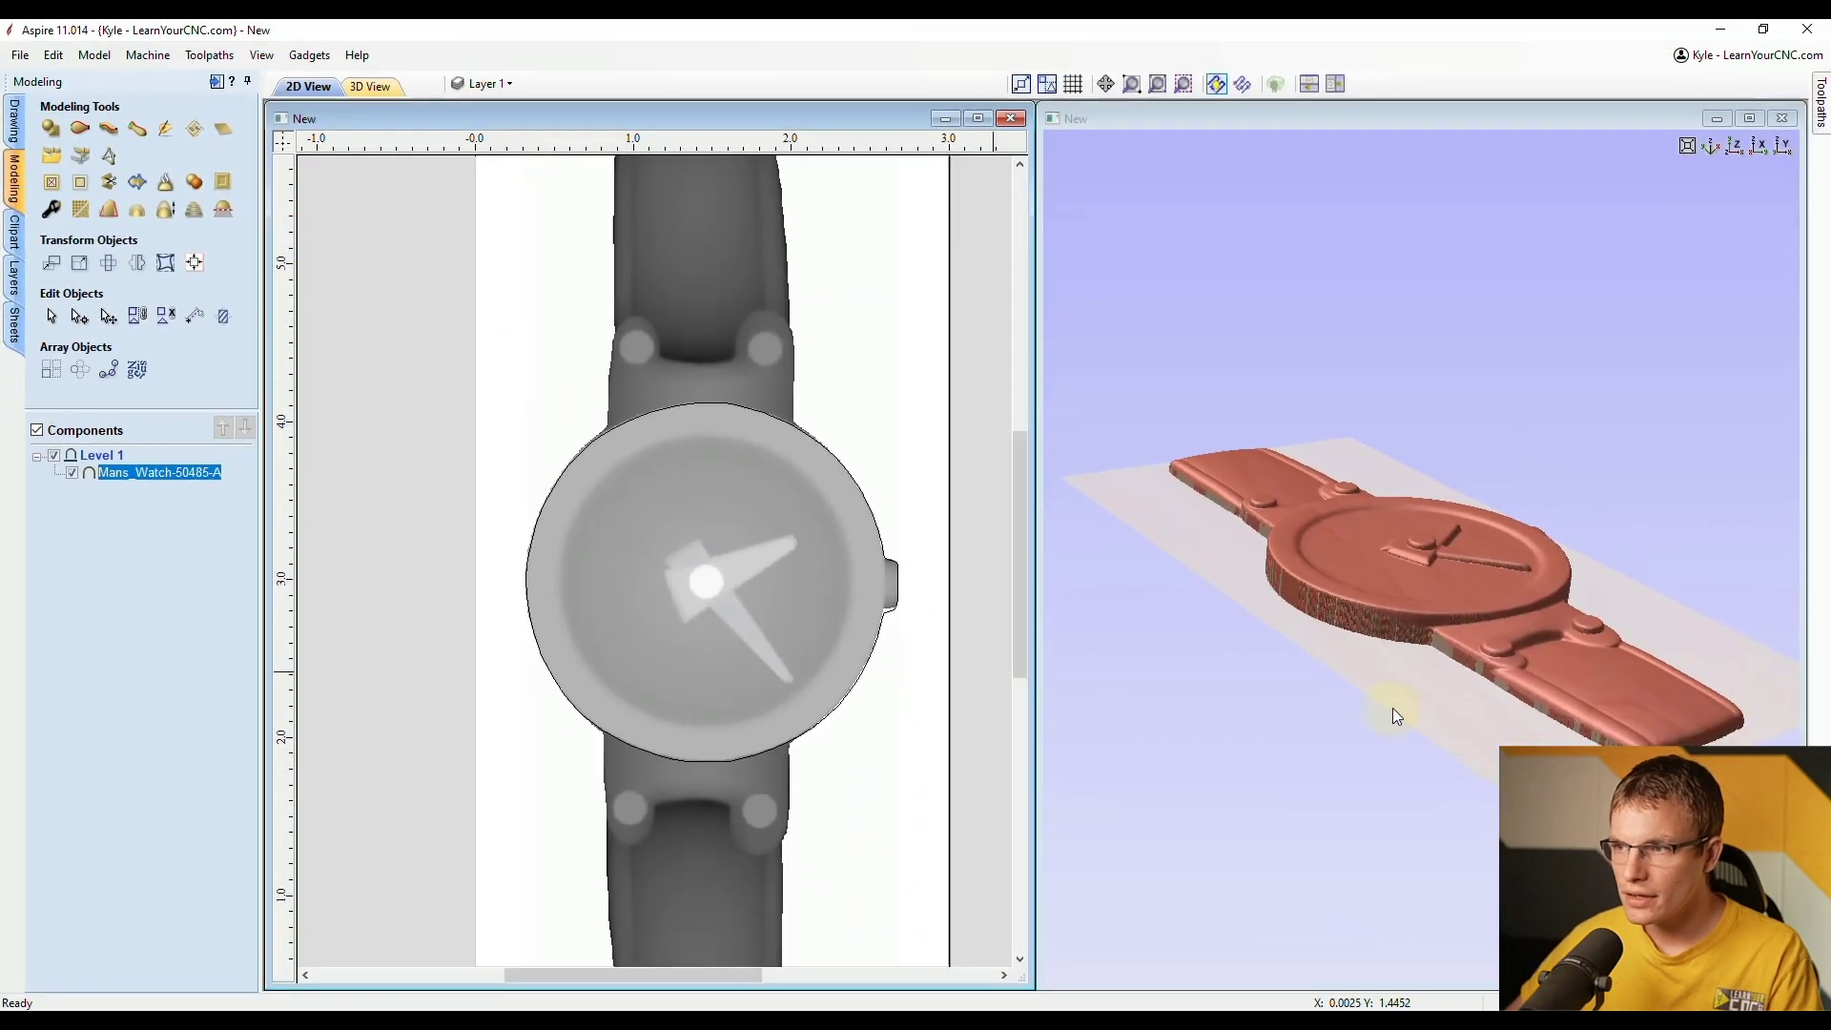
Step: Rotate the 3D view upright and select the traced face outline
{"action": "left_click", "coordinate": [1583, 553]}
{"action": "left_click_drag", "start_coordinate": [1453, 677], "coordinate": [1473, 799]}
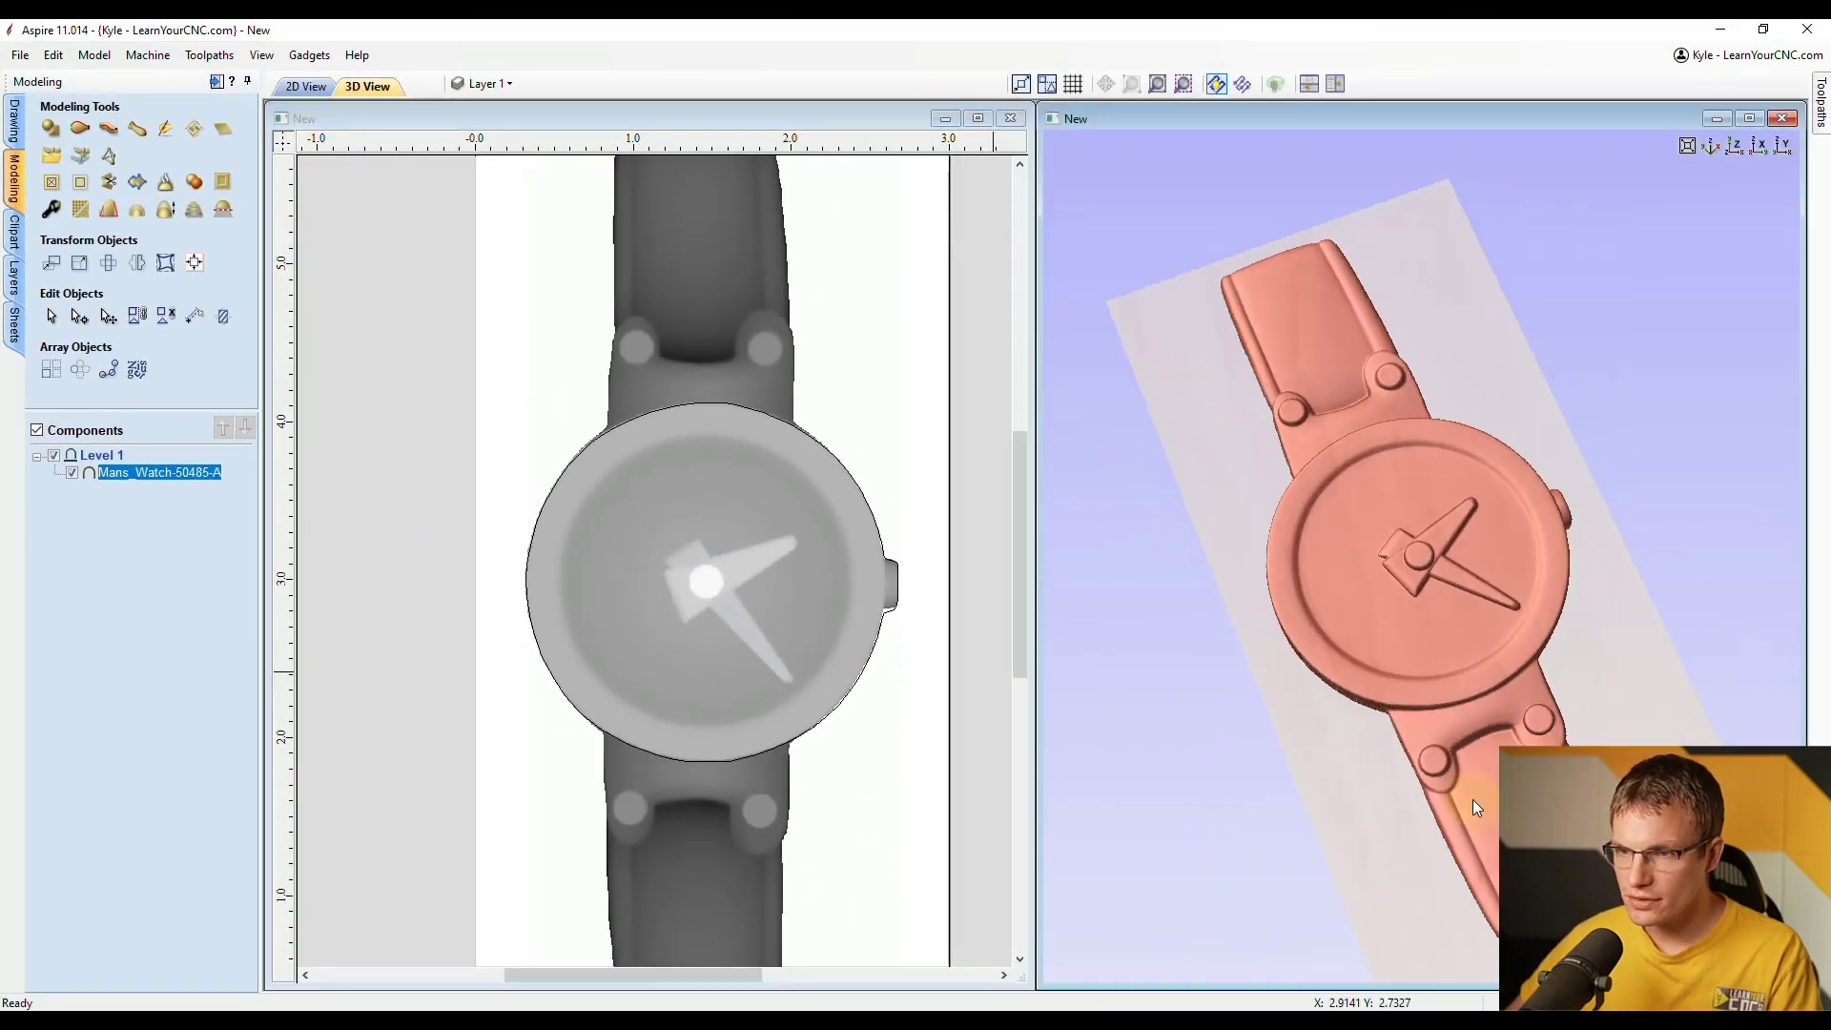
{"action": "left_click", "coordinate": [872, 412]}
{"action": "left_click", "coordinate": [749, 408]}
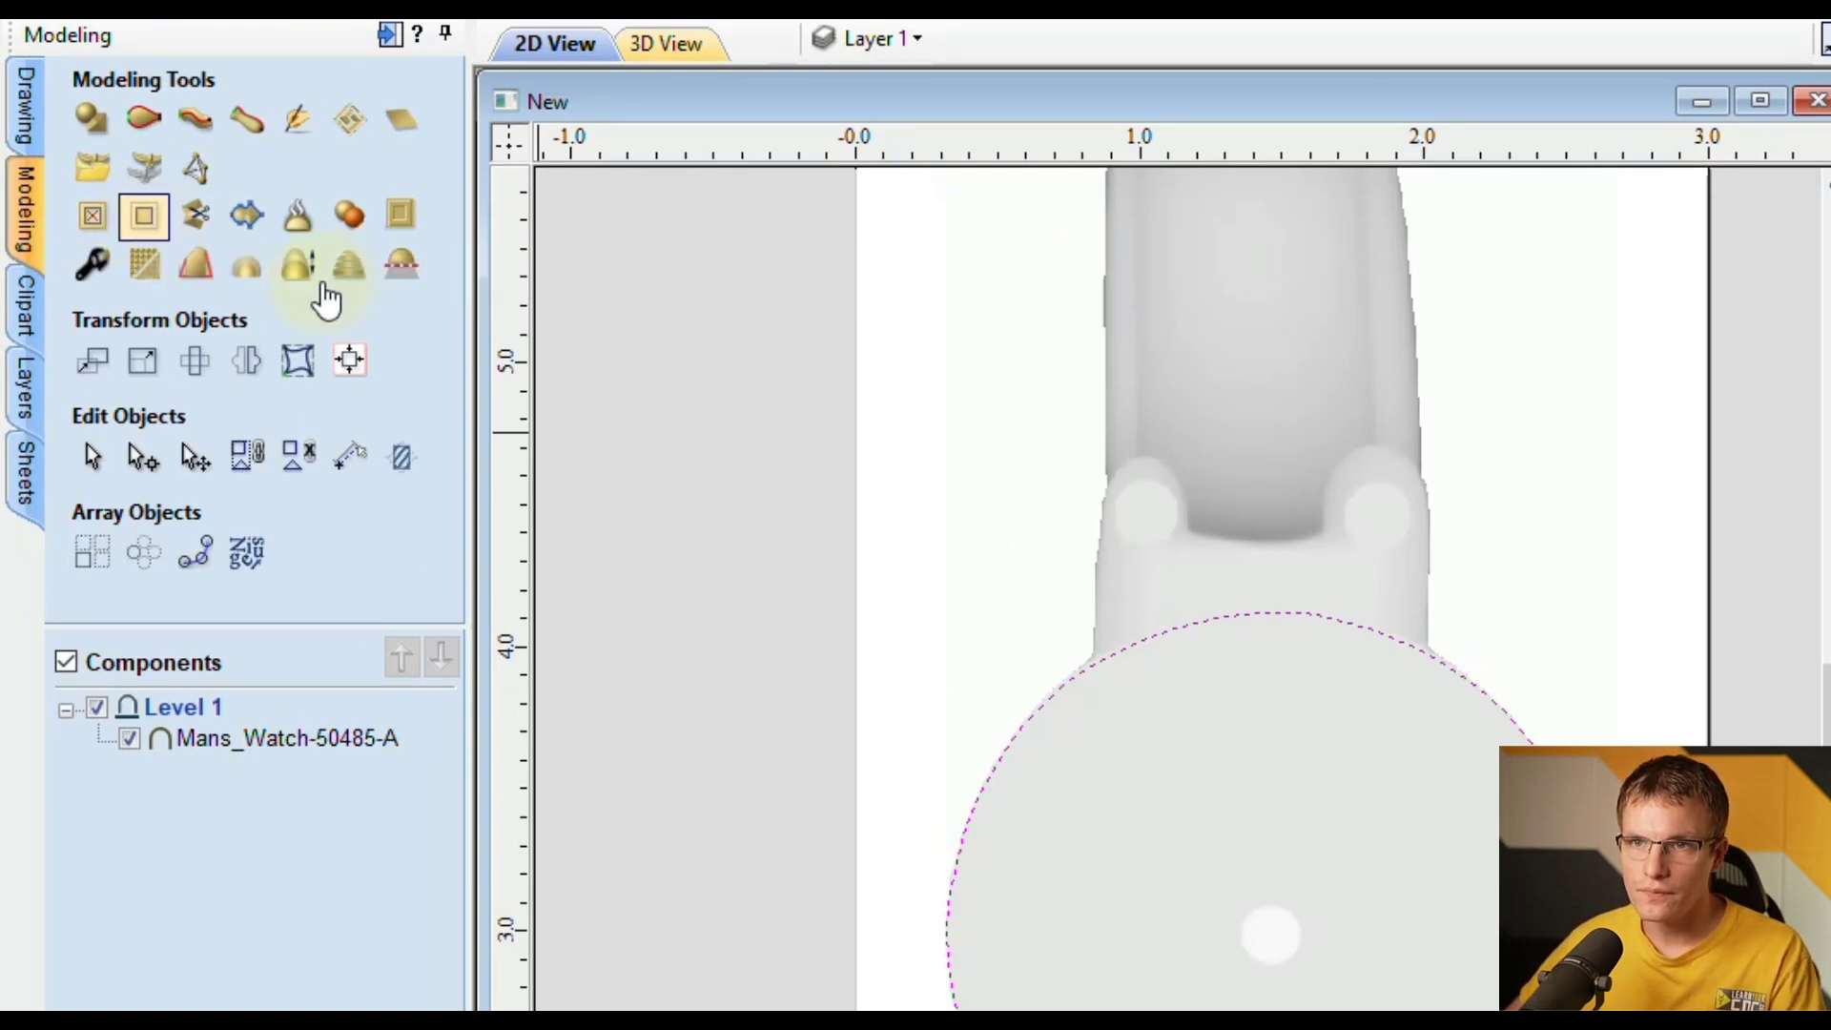
Step: Flatten the watch component inside the traced face outline and orbit to inspect it
{"action": "scroll", "coordinate": [1380, 641], "scroll_direction": "down", "scroll_amount": 2}
{"action": "scroll", "coordinate": [1285, 677], "scroll_direction": "up", "scroll_amount": 2}
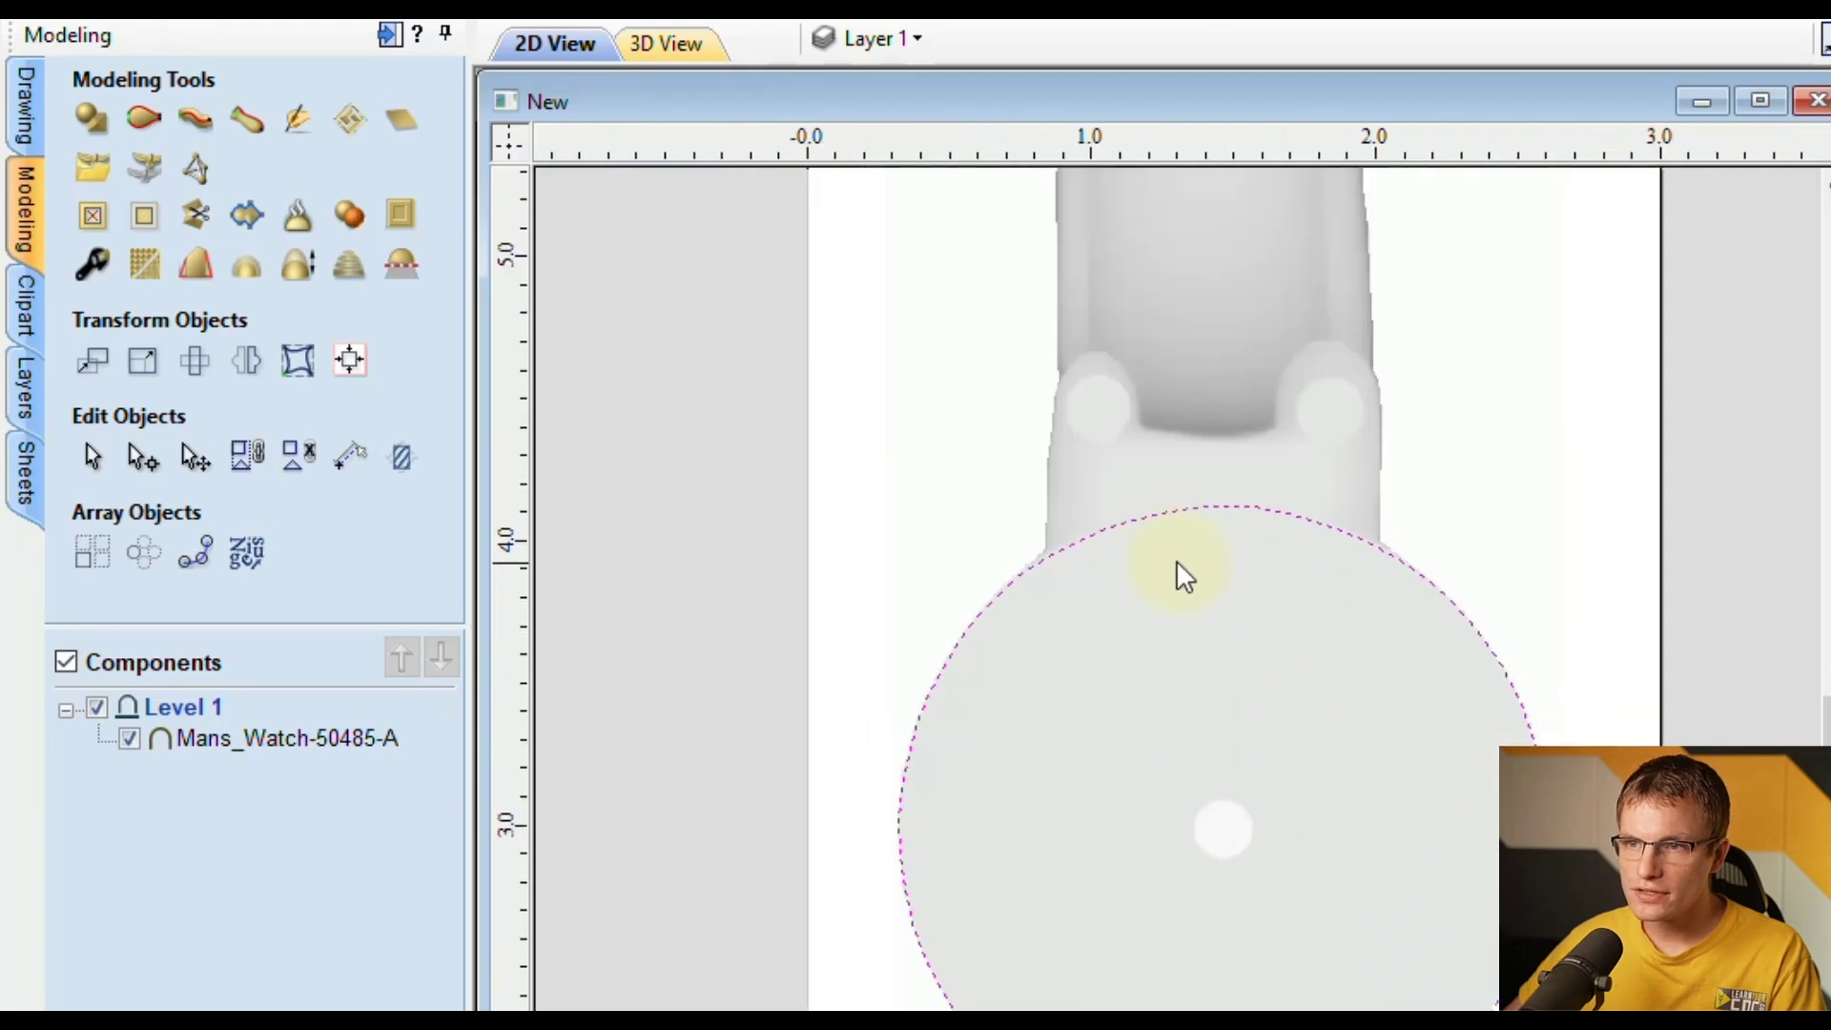
{"action": "left_click", "coordinate": [1204, 610]}
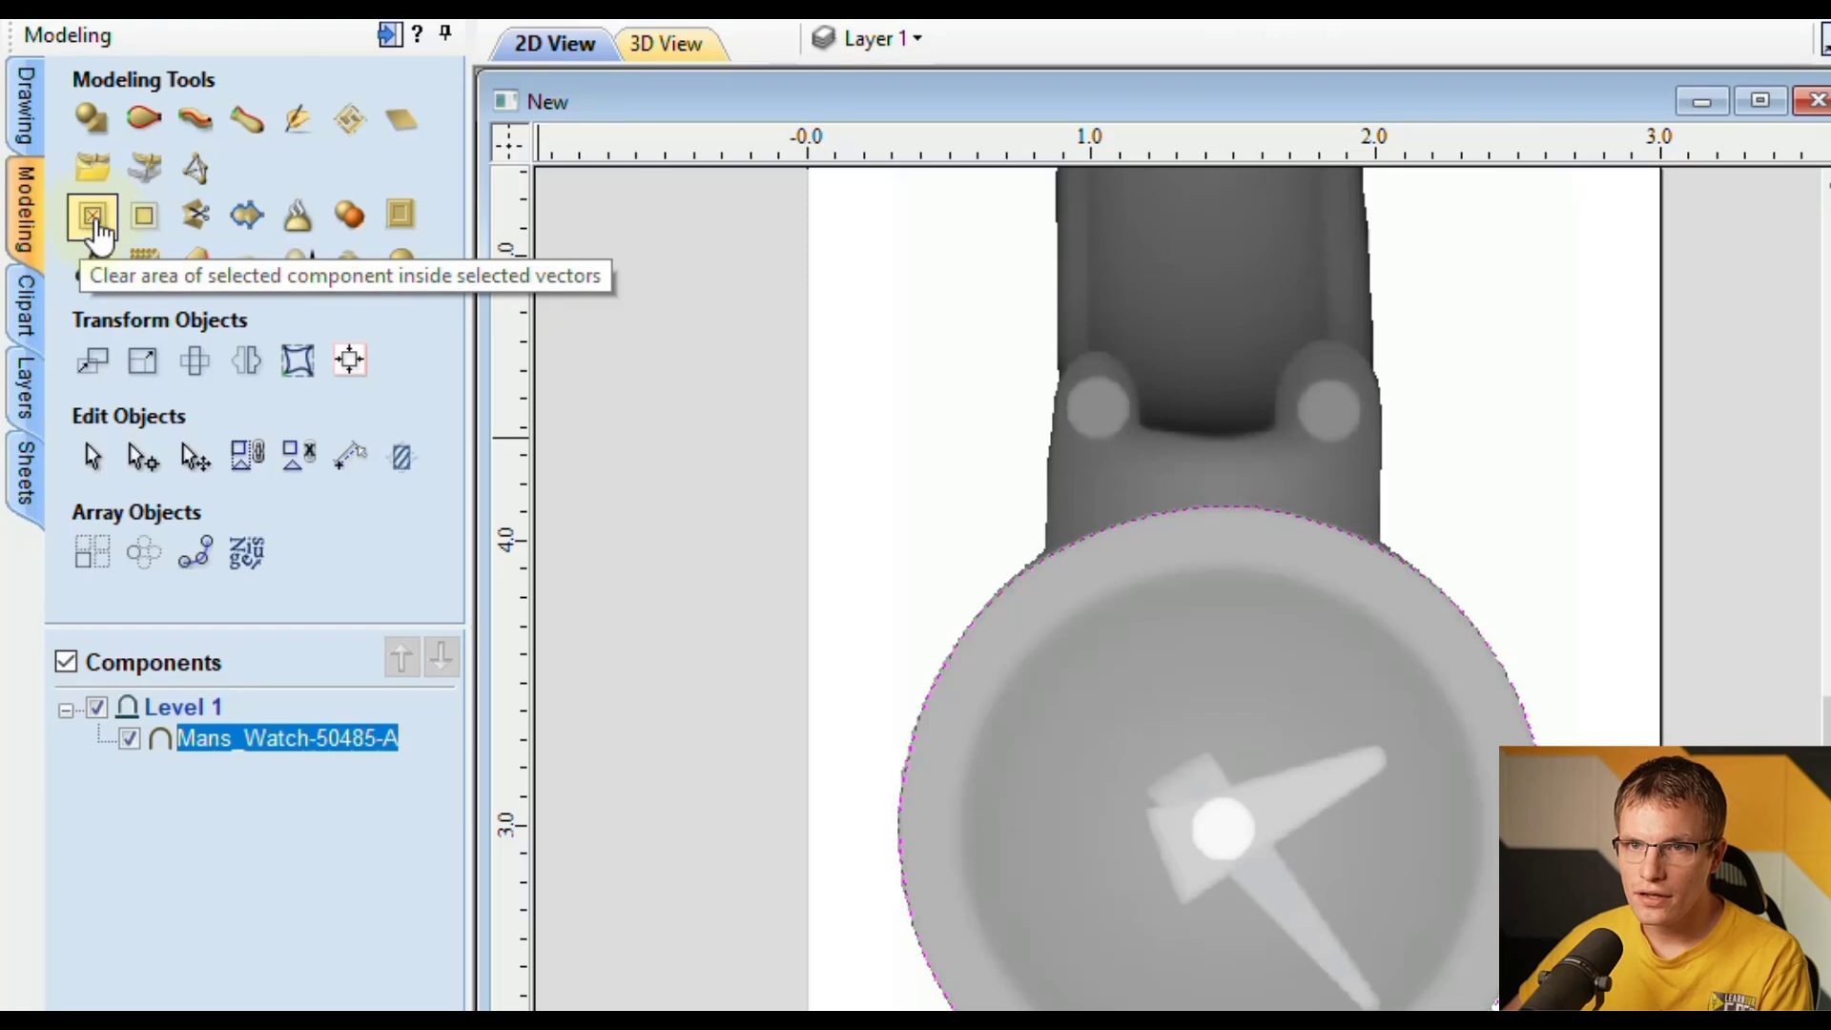
{"action": "left_click", "coordinate": [93, 217]}
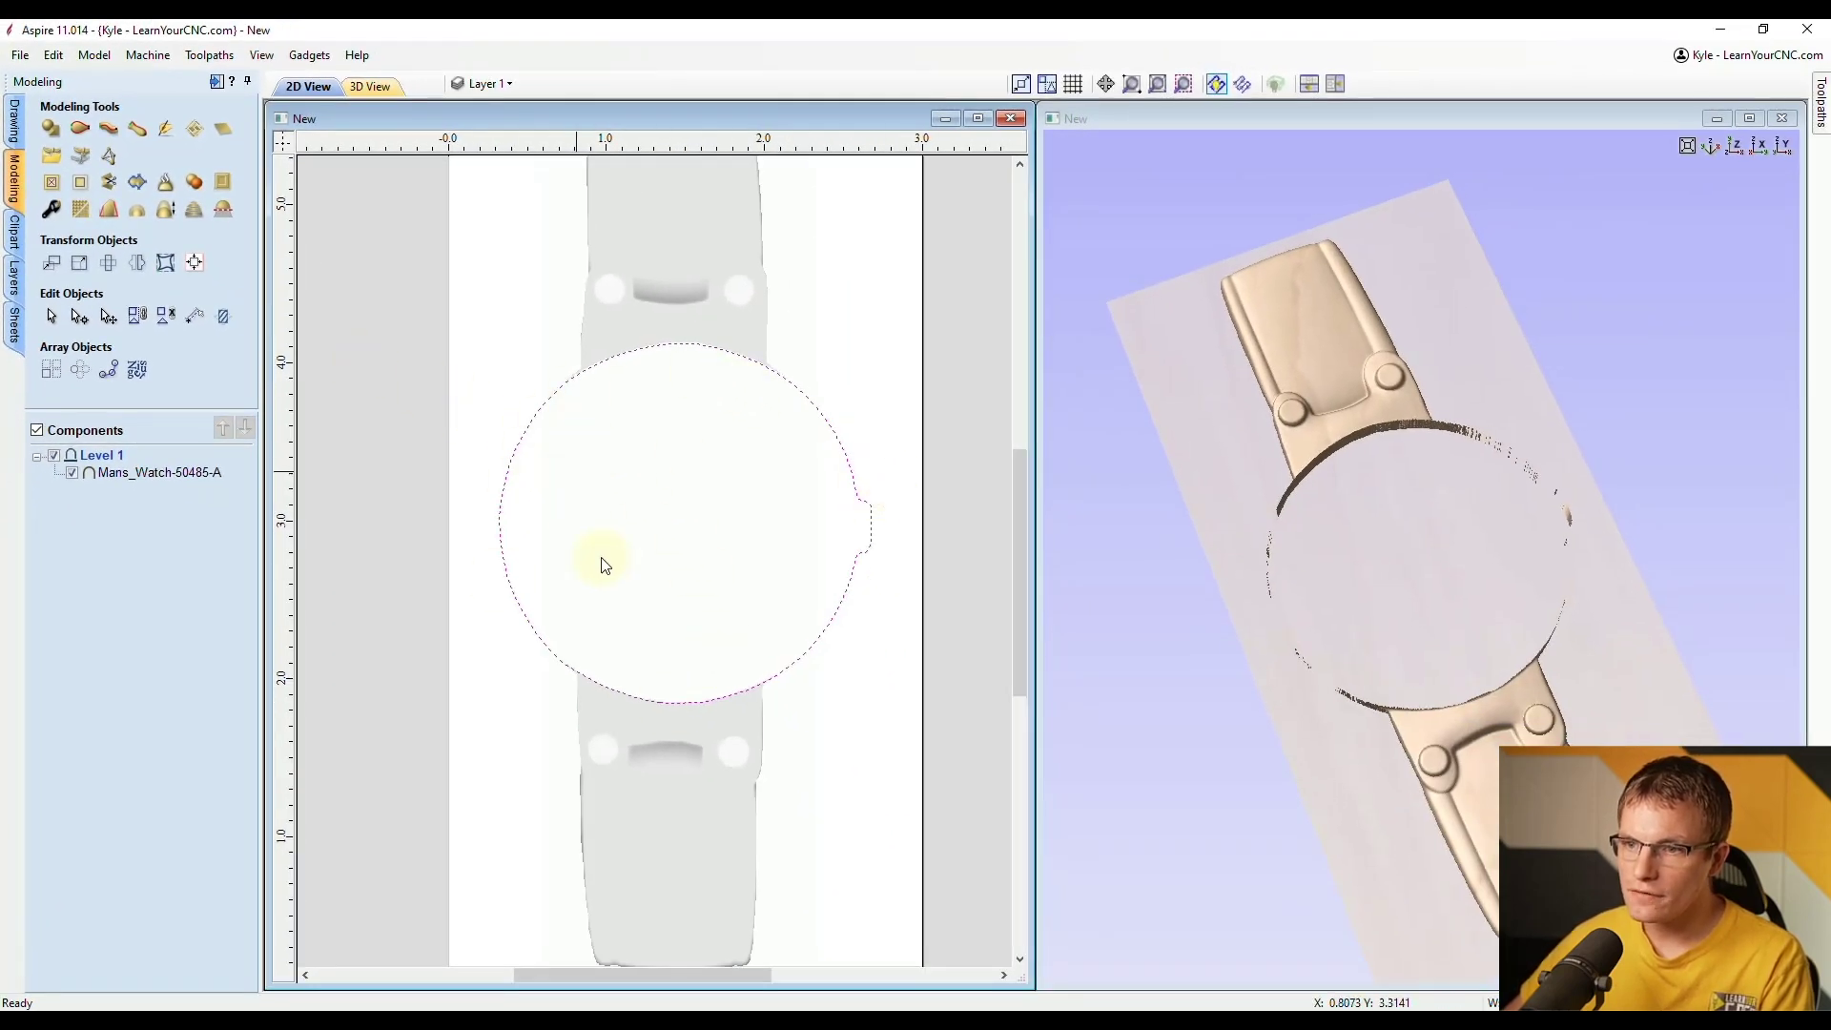
{"action": "left_click_drag", "start_coordinate": [1627, 735], "coordinate": [1345, 604]}
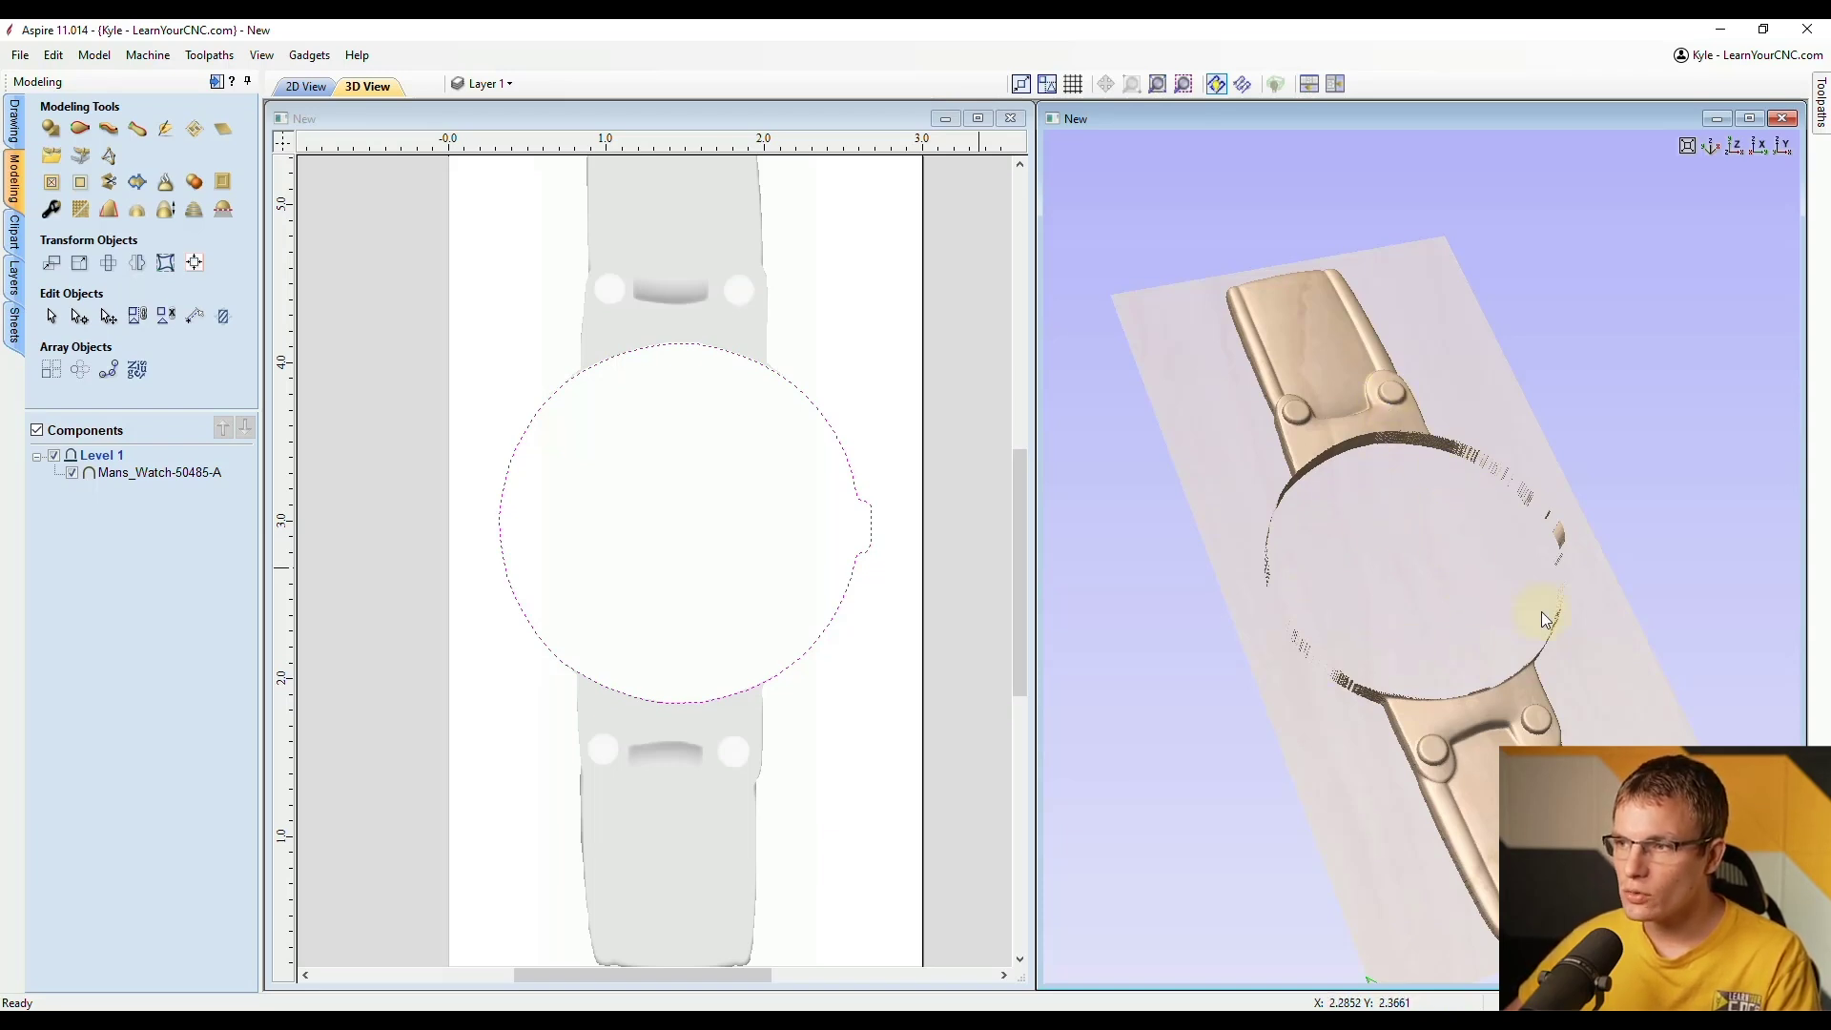
{"action": "mouse_move", "coordinate": [1578, 604]}
{"action": "left_mouse_down"}
{"action": "mouse_move", "coordinate": [1291, 642]}
{"action": "mouse_move", "coordinate": [1537, 622]}
{"action": "left_mouse_up"}
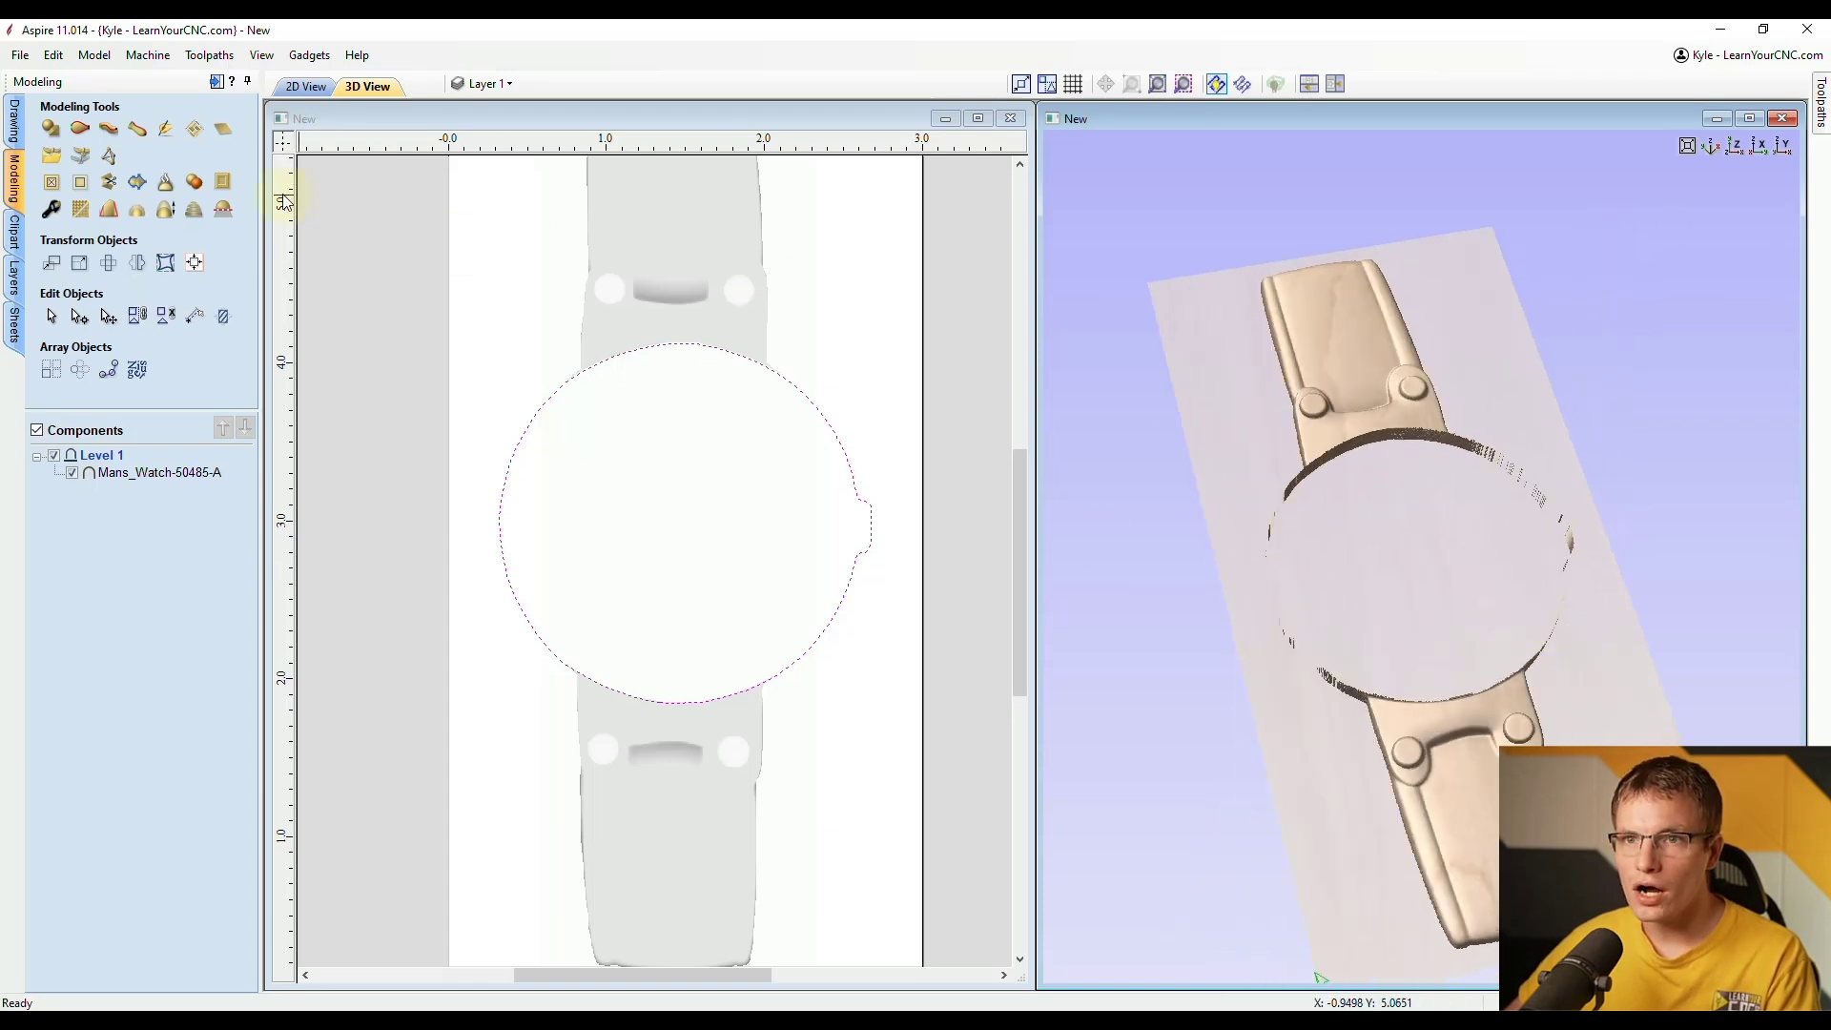
Step: Undo the face flattening, then clear the watch component outside the face circle
{"action": "left_click", "coordinate": [54, 55]}
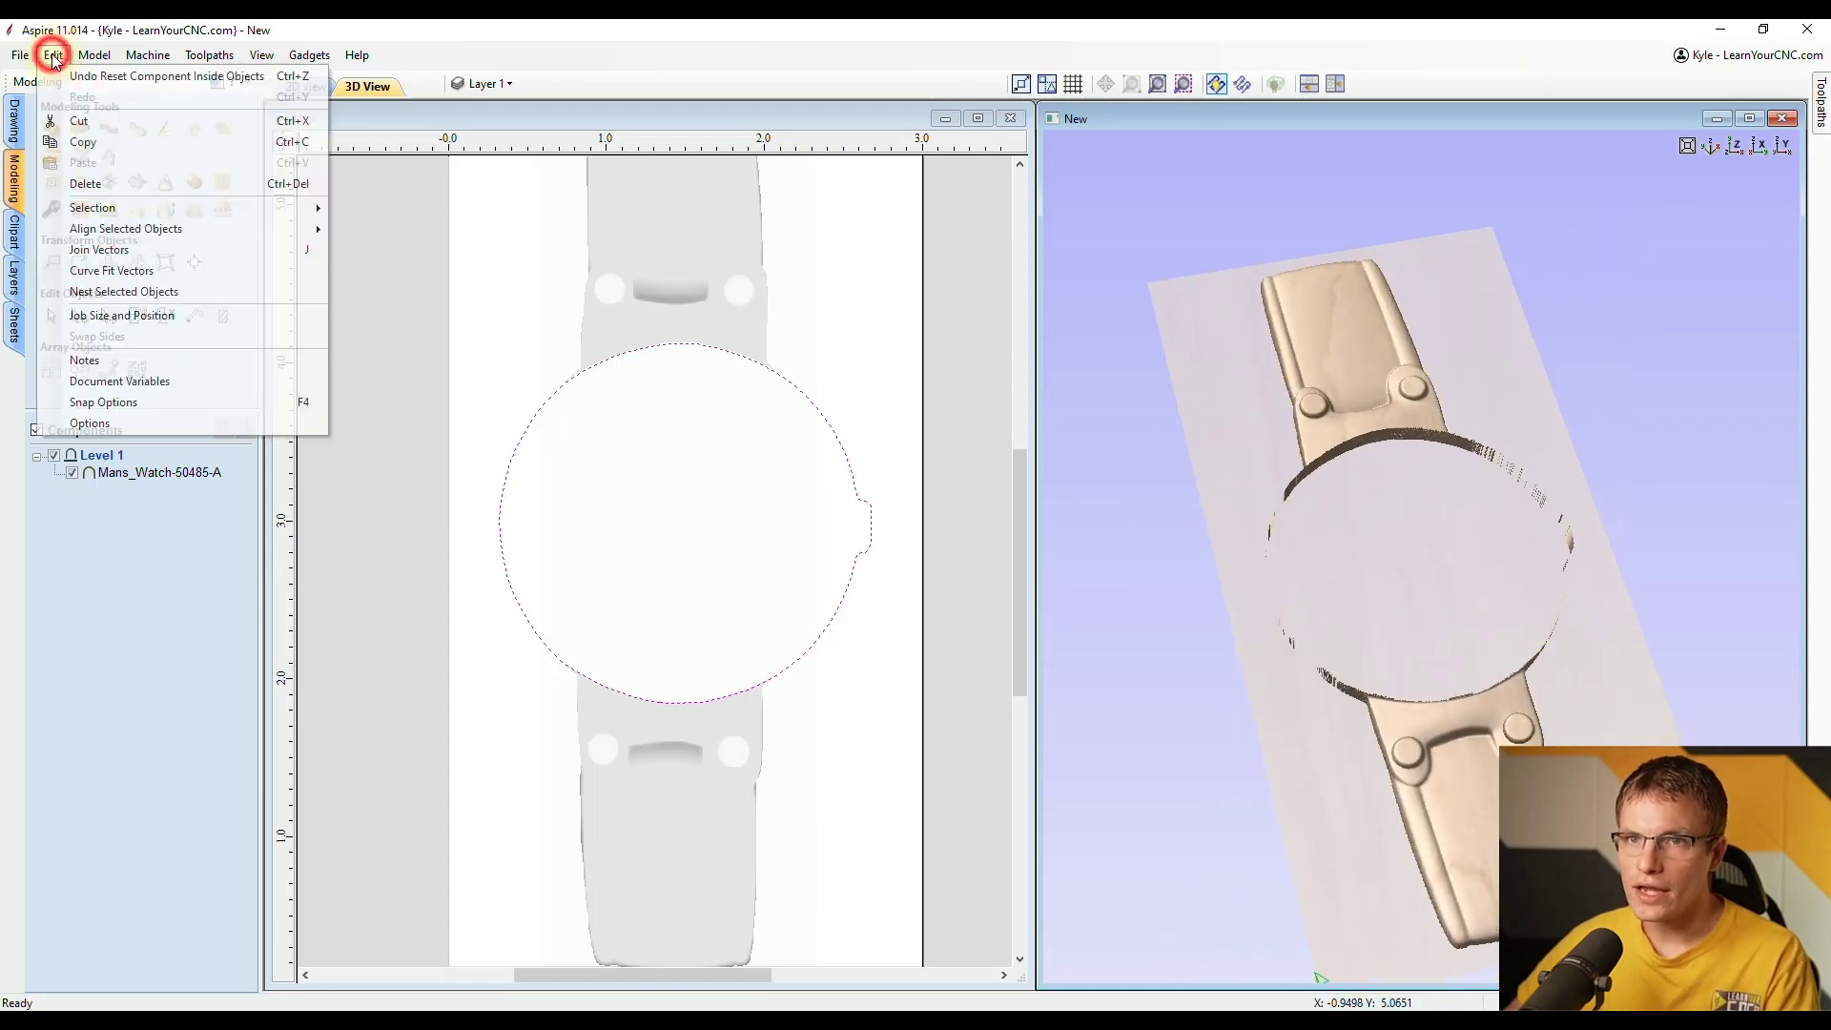
{"action": "left_click", "coordinate": [54, 57]}
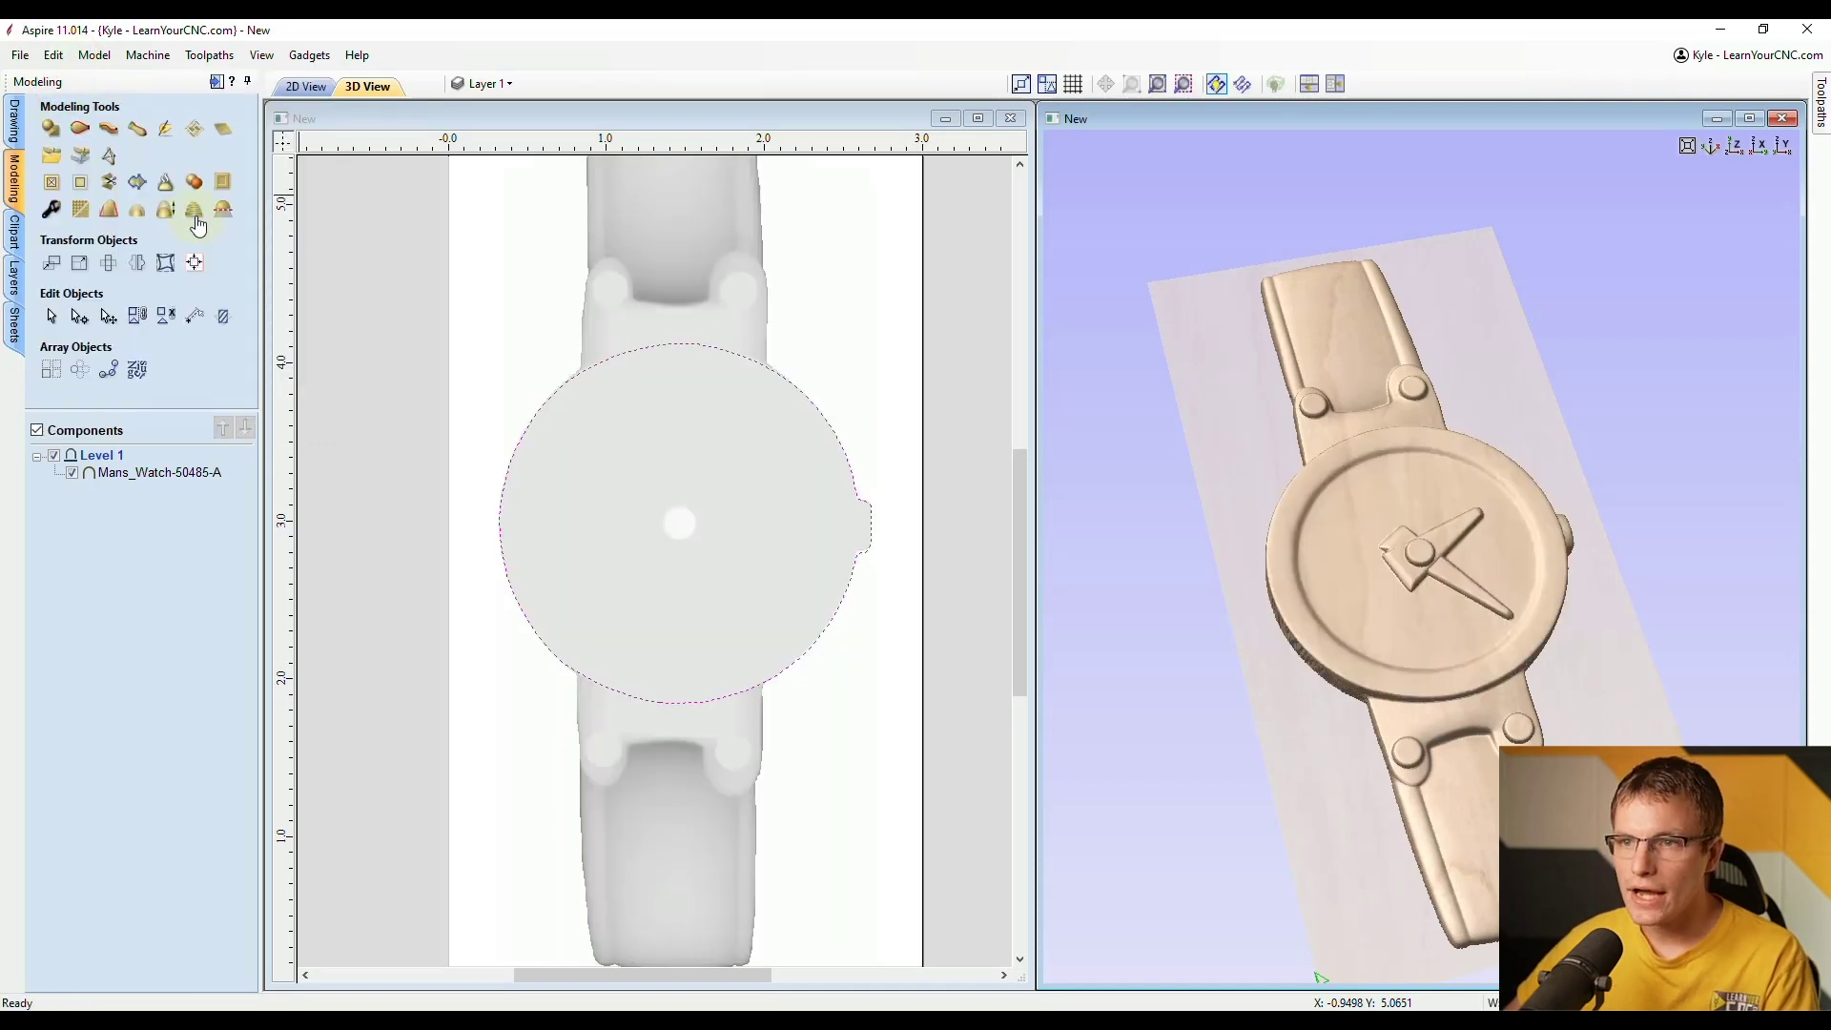
{"action": "left_click", "coordinate": [658, 416]}
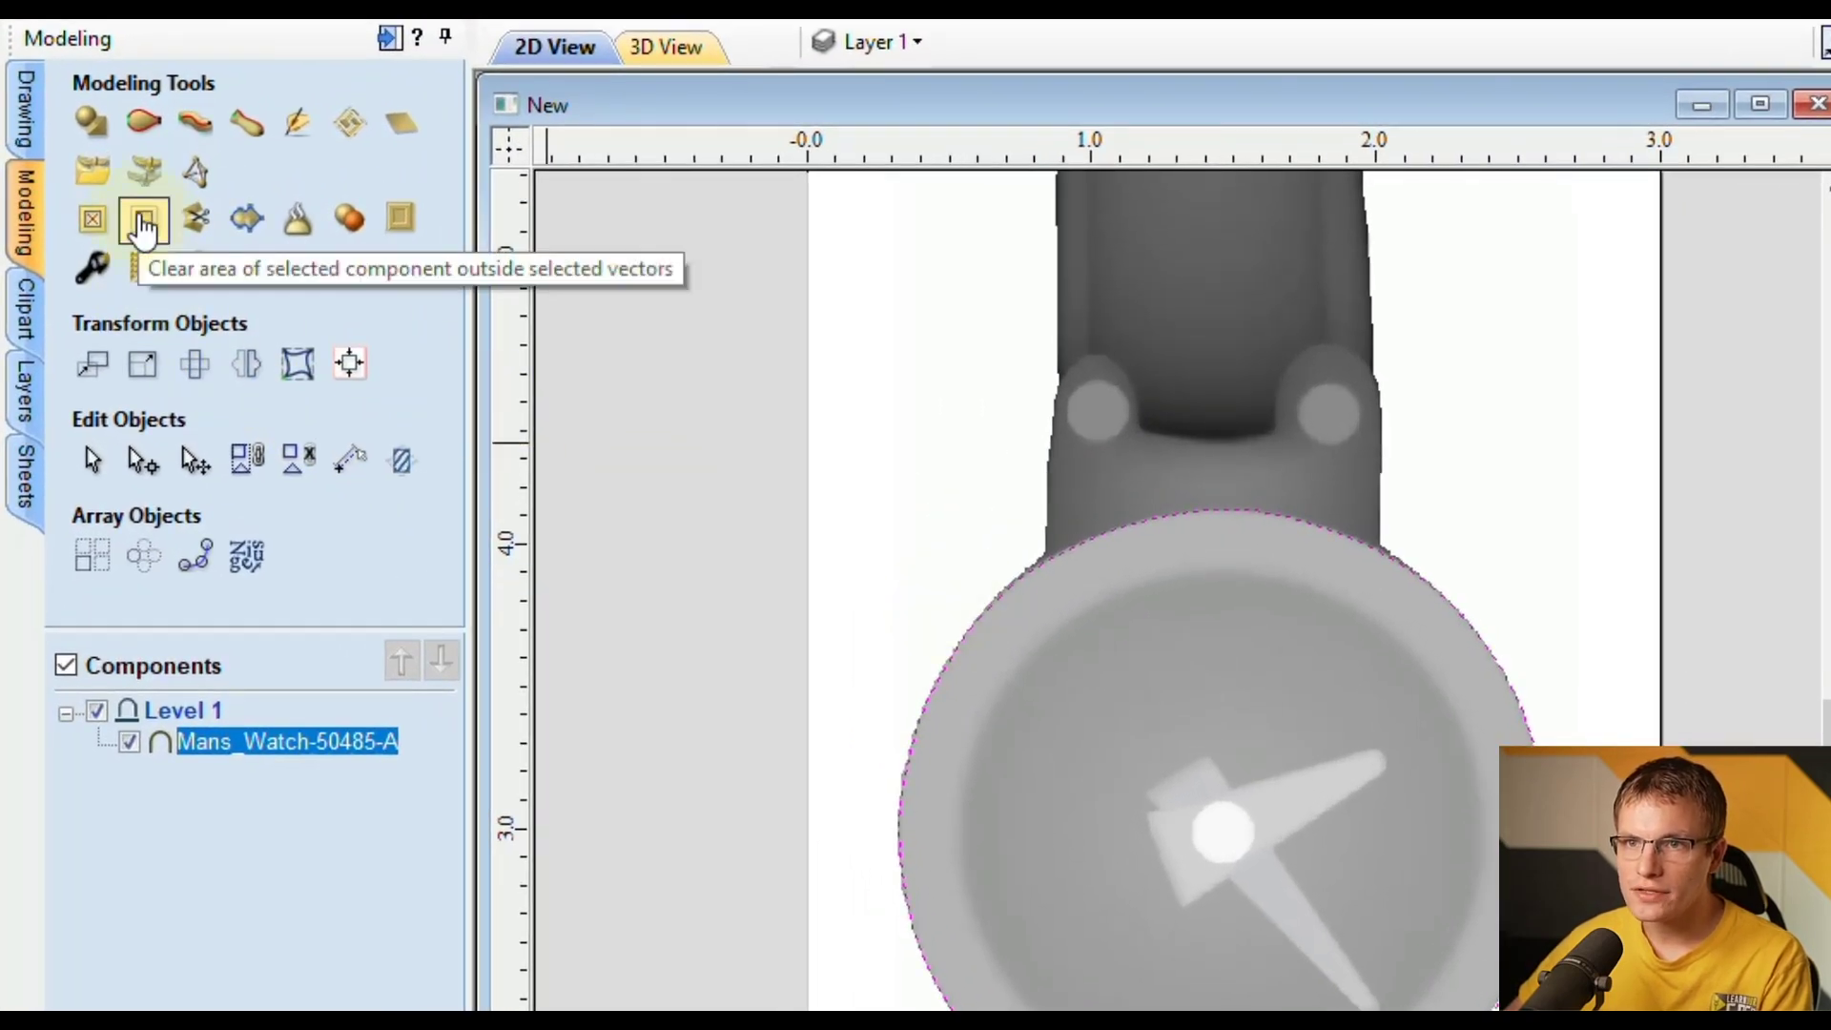
{"action": "left_click", "coordinate": [143, 227]}
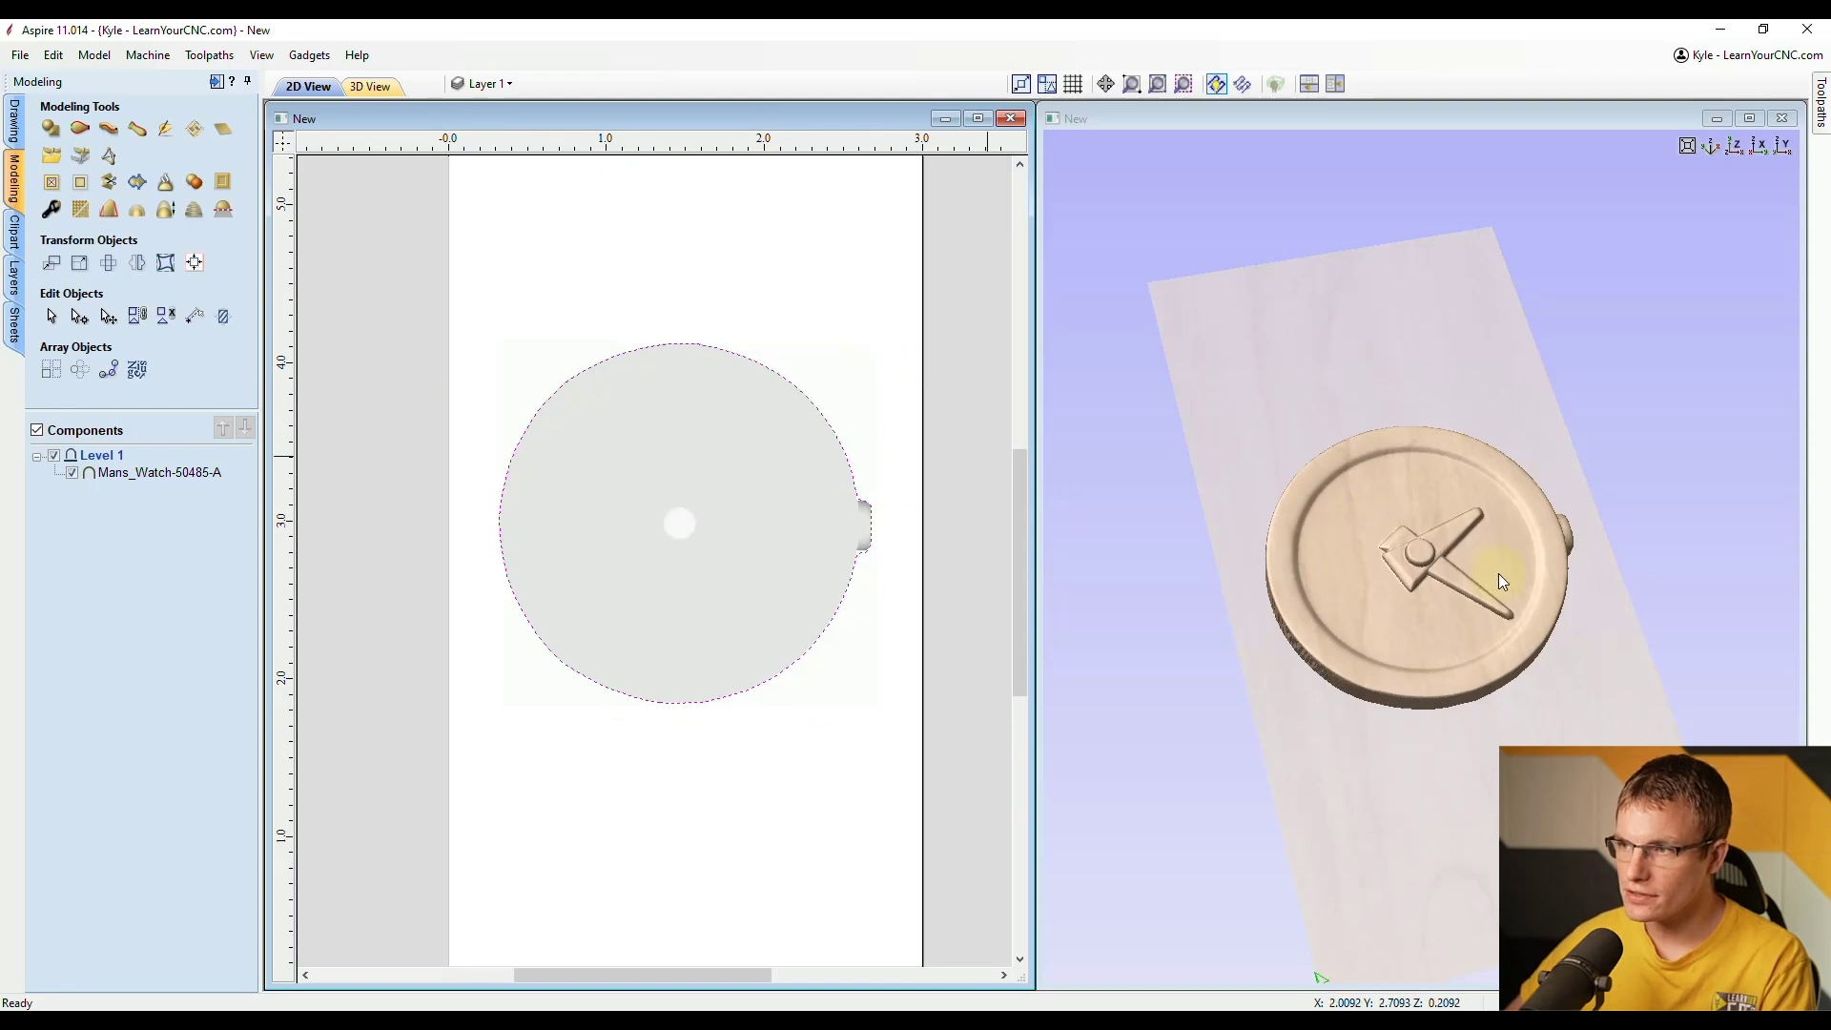
{"action": "left_click_drag", "start_coordinate": [1555, 466], "coordinate": [1520, 420]}
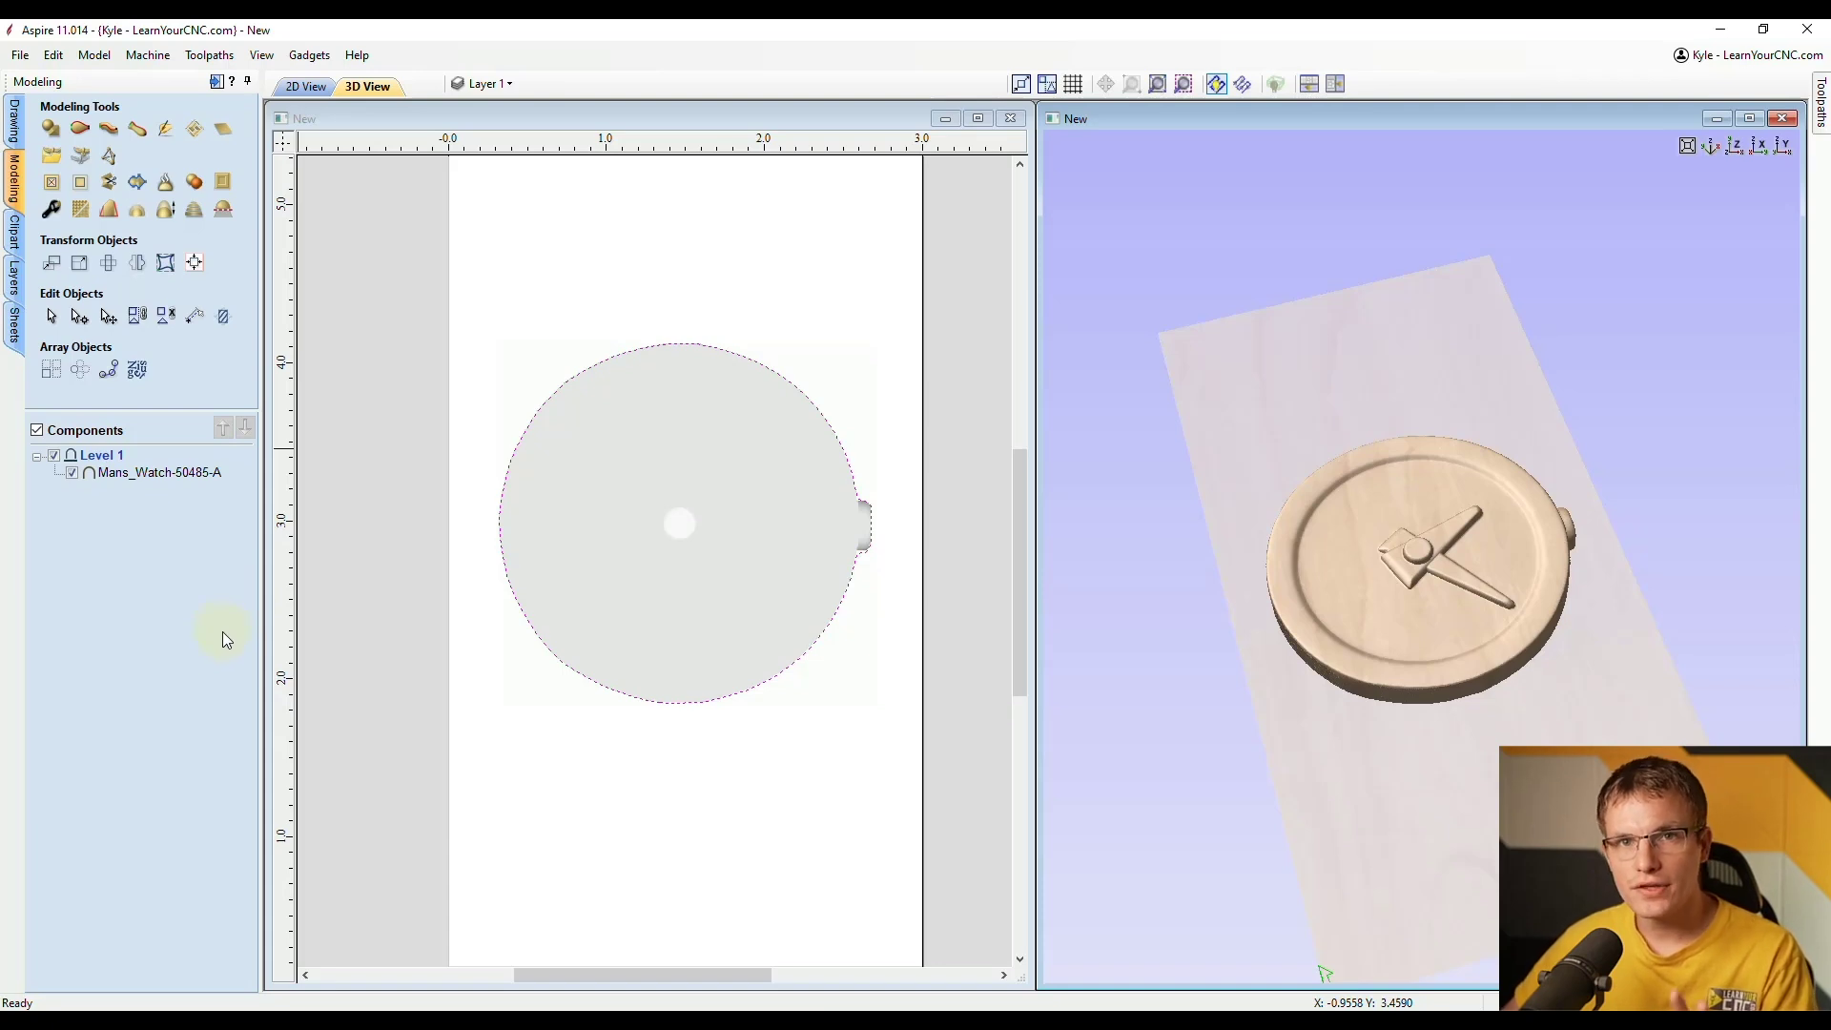
Step: Undo the trim to restore the full watch model with both straps and lugs
{"action": "left_click", "coordinate": [54, 54]}
{"action": "left_click", "coordinate": [68, 76]}
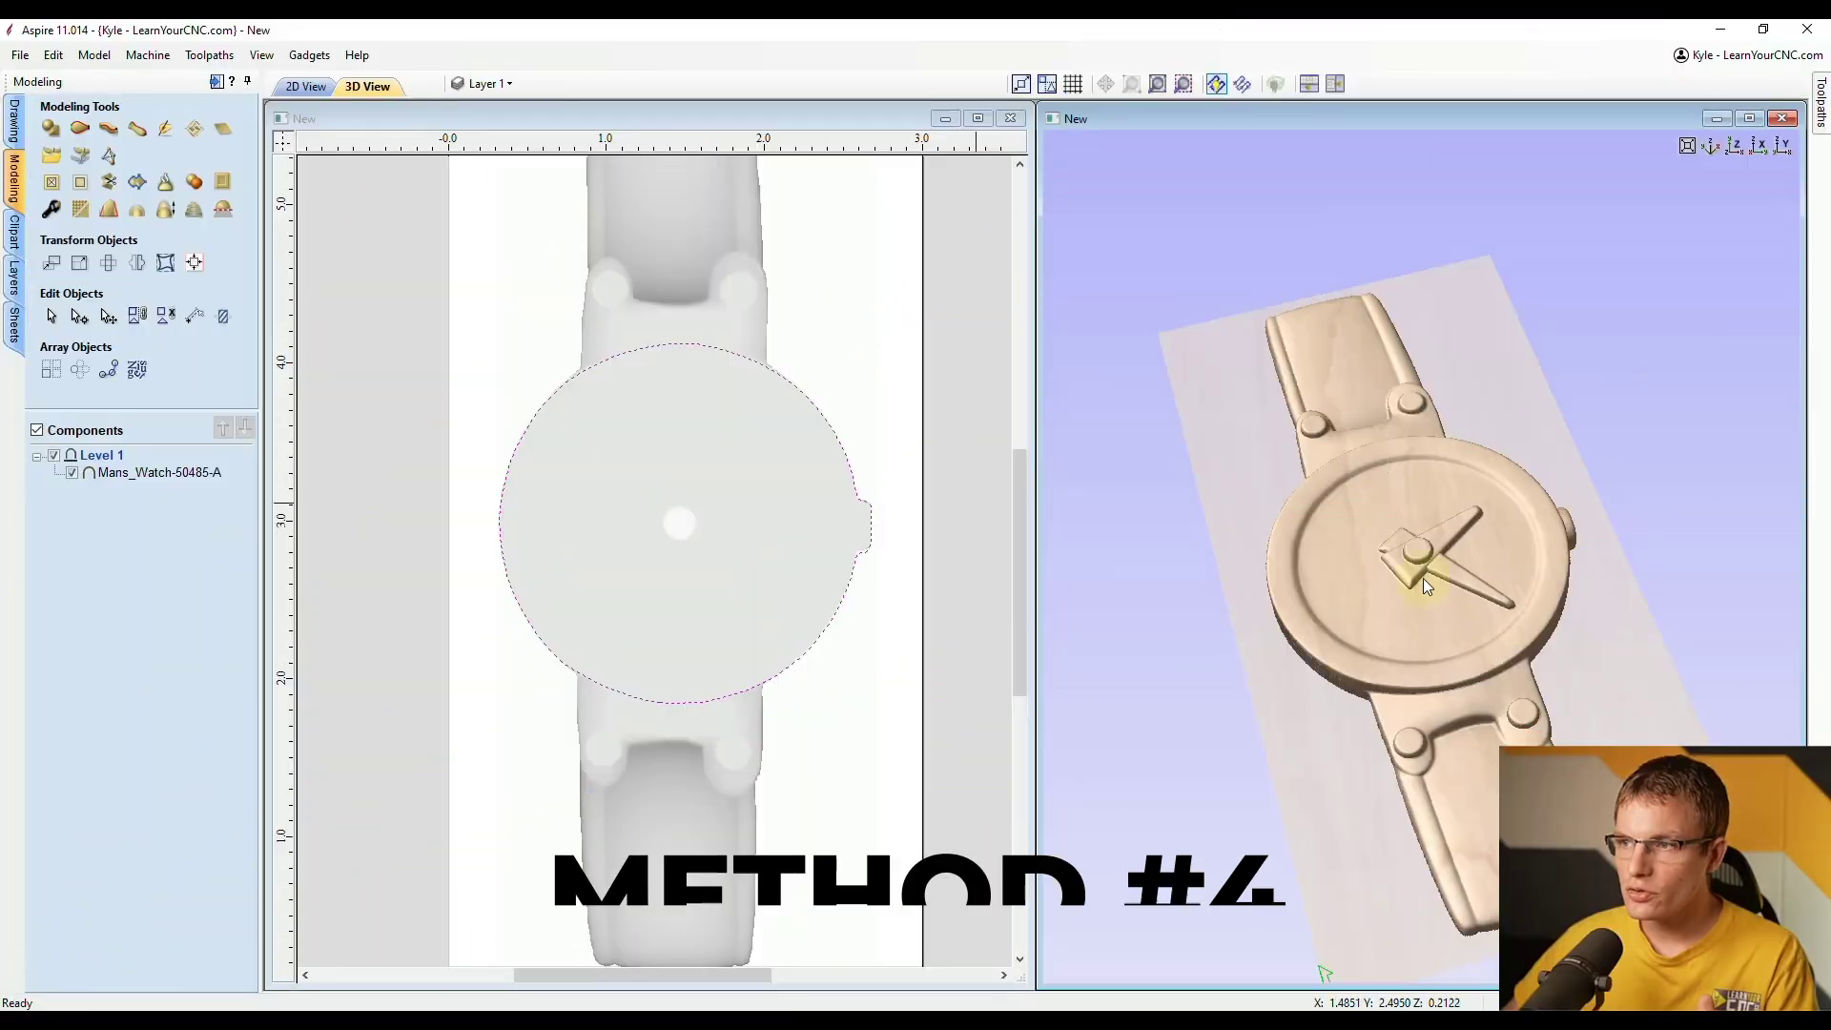
{"action": "left_click_drag", "start_coordinate": [1417, 645], "coordinate": [1476, 717]}
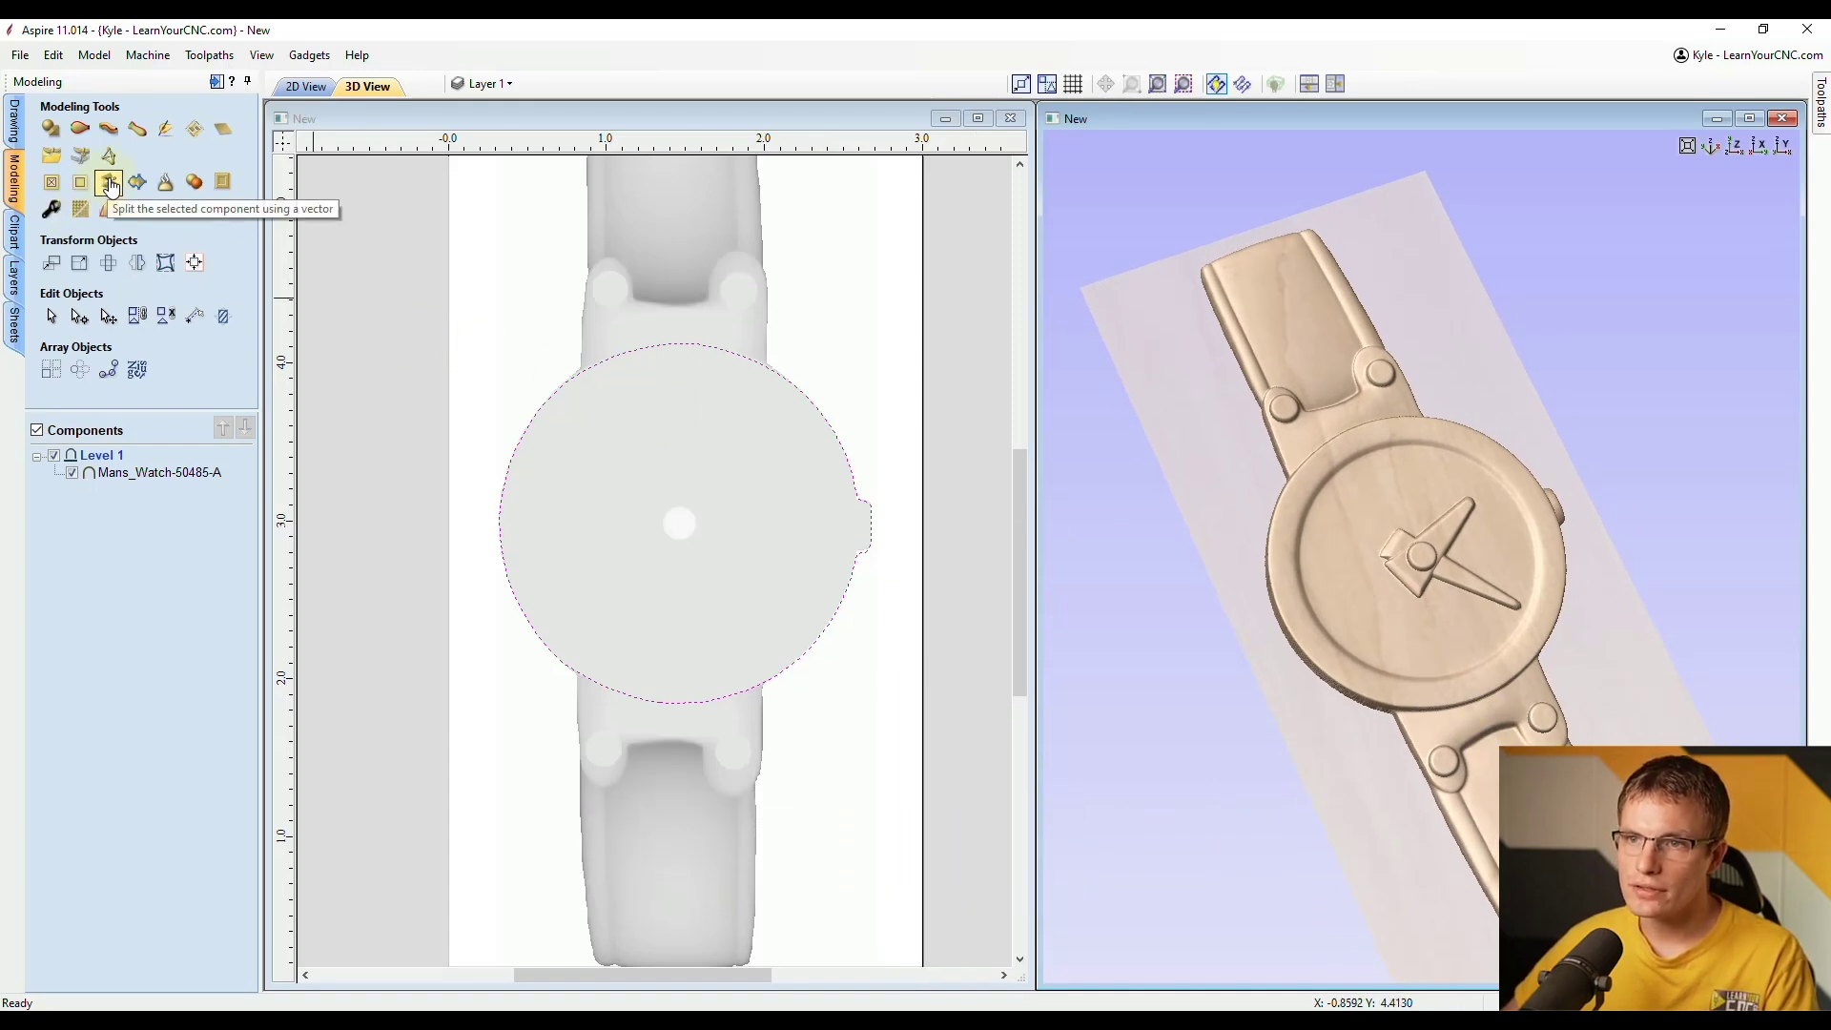
Step: Split the watch component along the face circle vector into components - A and - B
{"action": "left_click", "coordinate": [723, 479]}
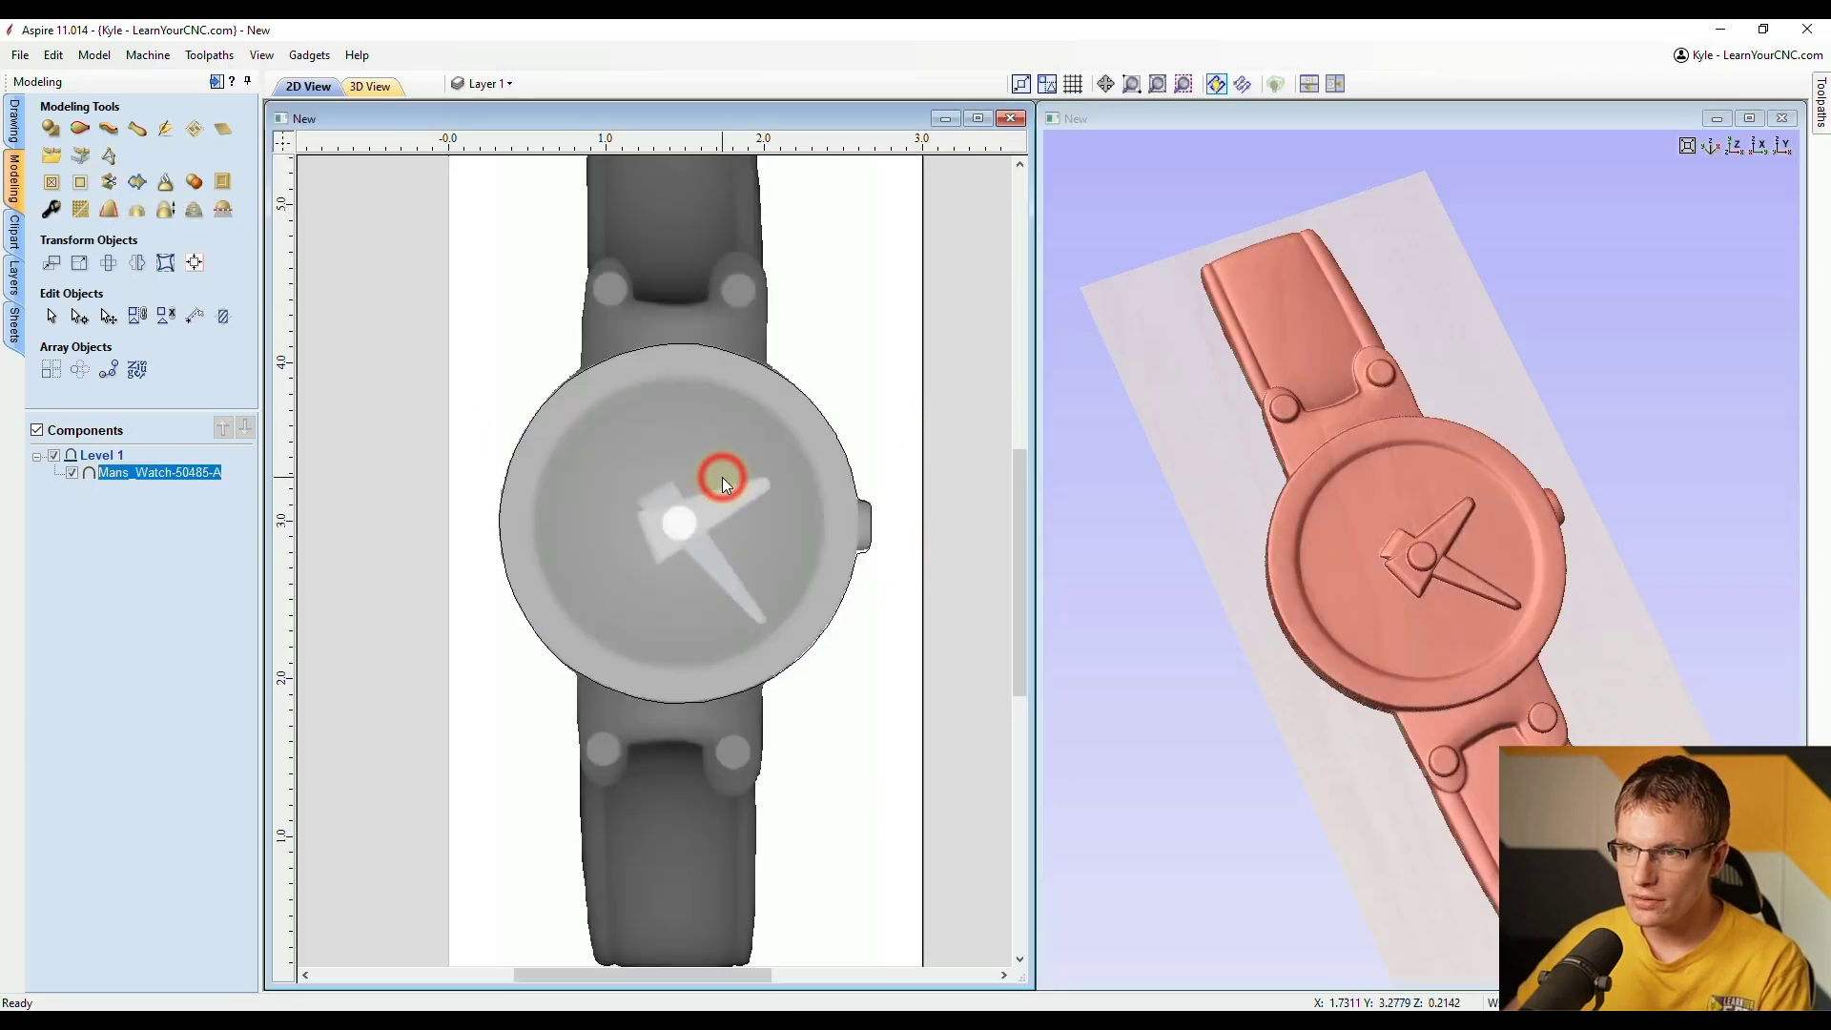
{"action": "left_click", "coordinate": [642, 345]}
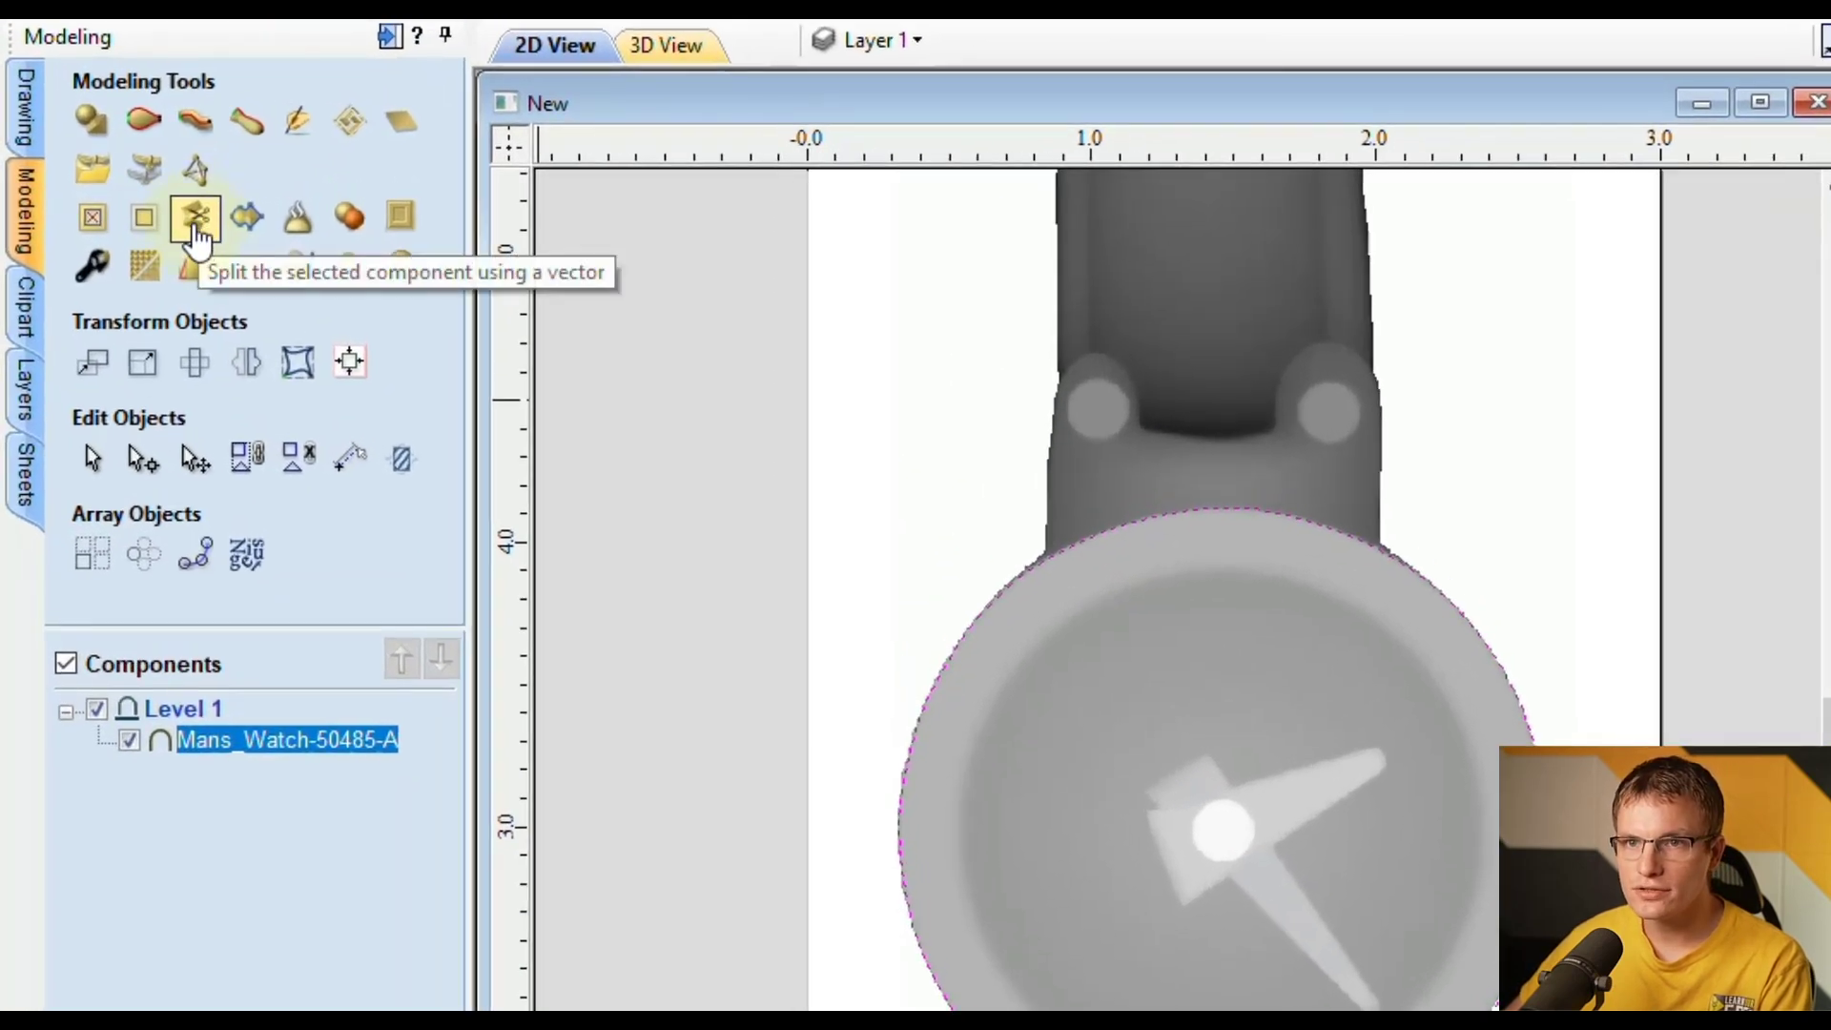
{"action": "left_click", "coordinate": [197, 224]}
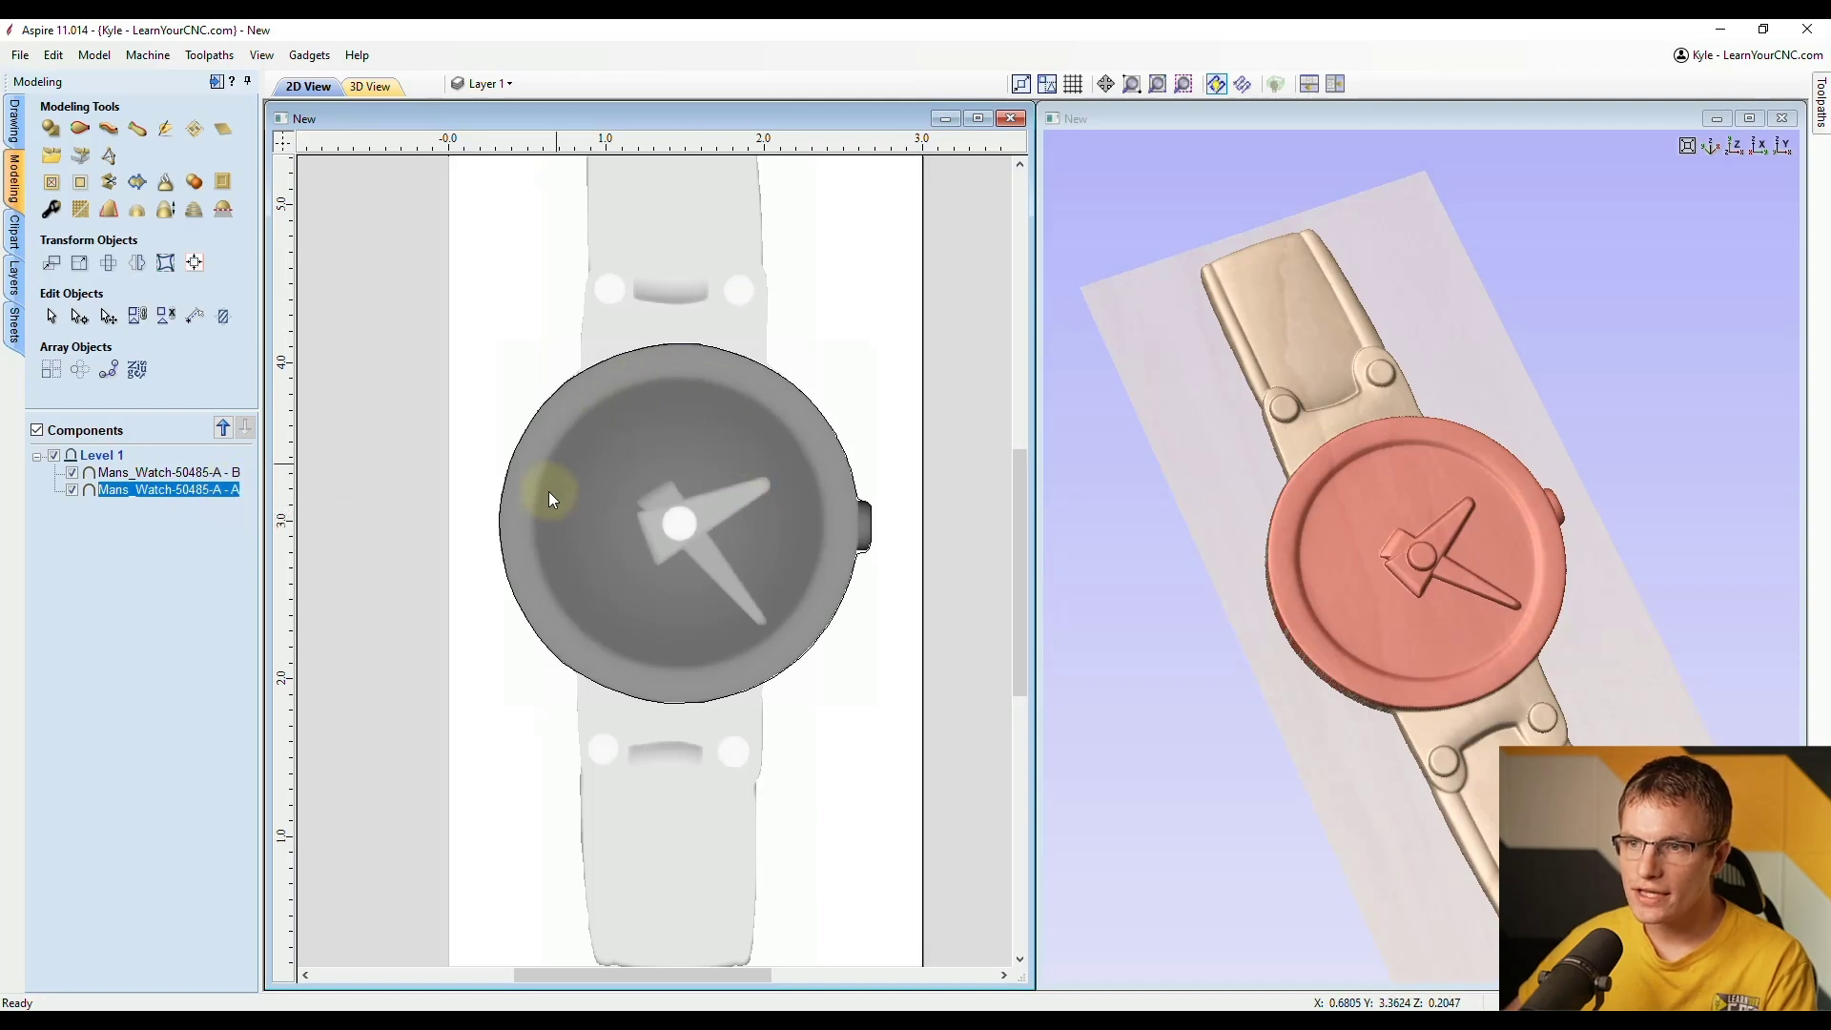
Step: Toggle visibility of Mans_Watch-50485-A - B and - A in turn, leaving only face component - A shown and selected
{"action": "left_click", "coordinate": [203, 473]}
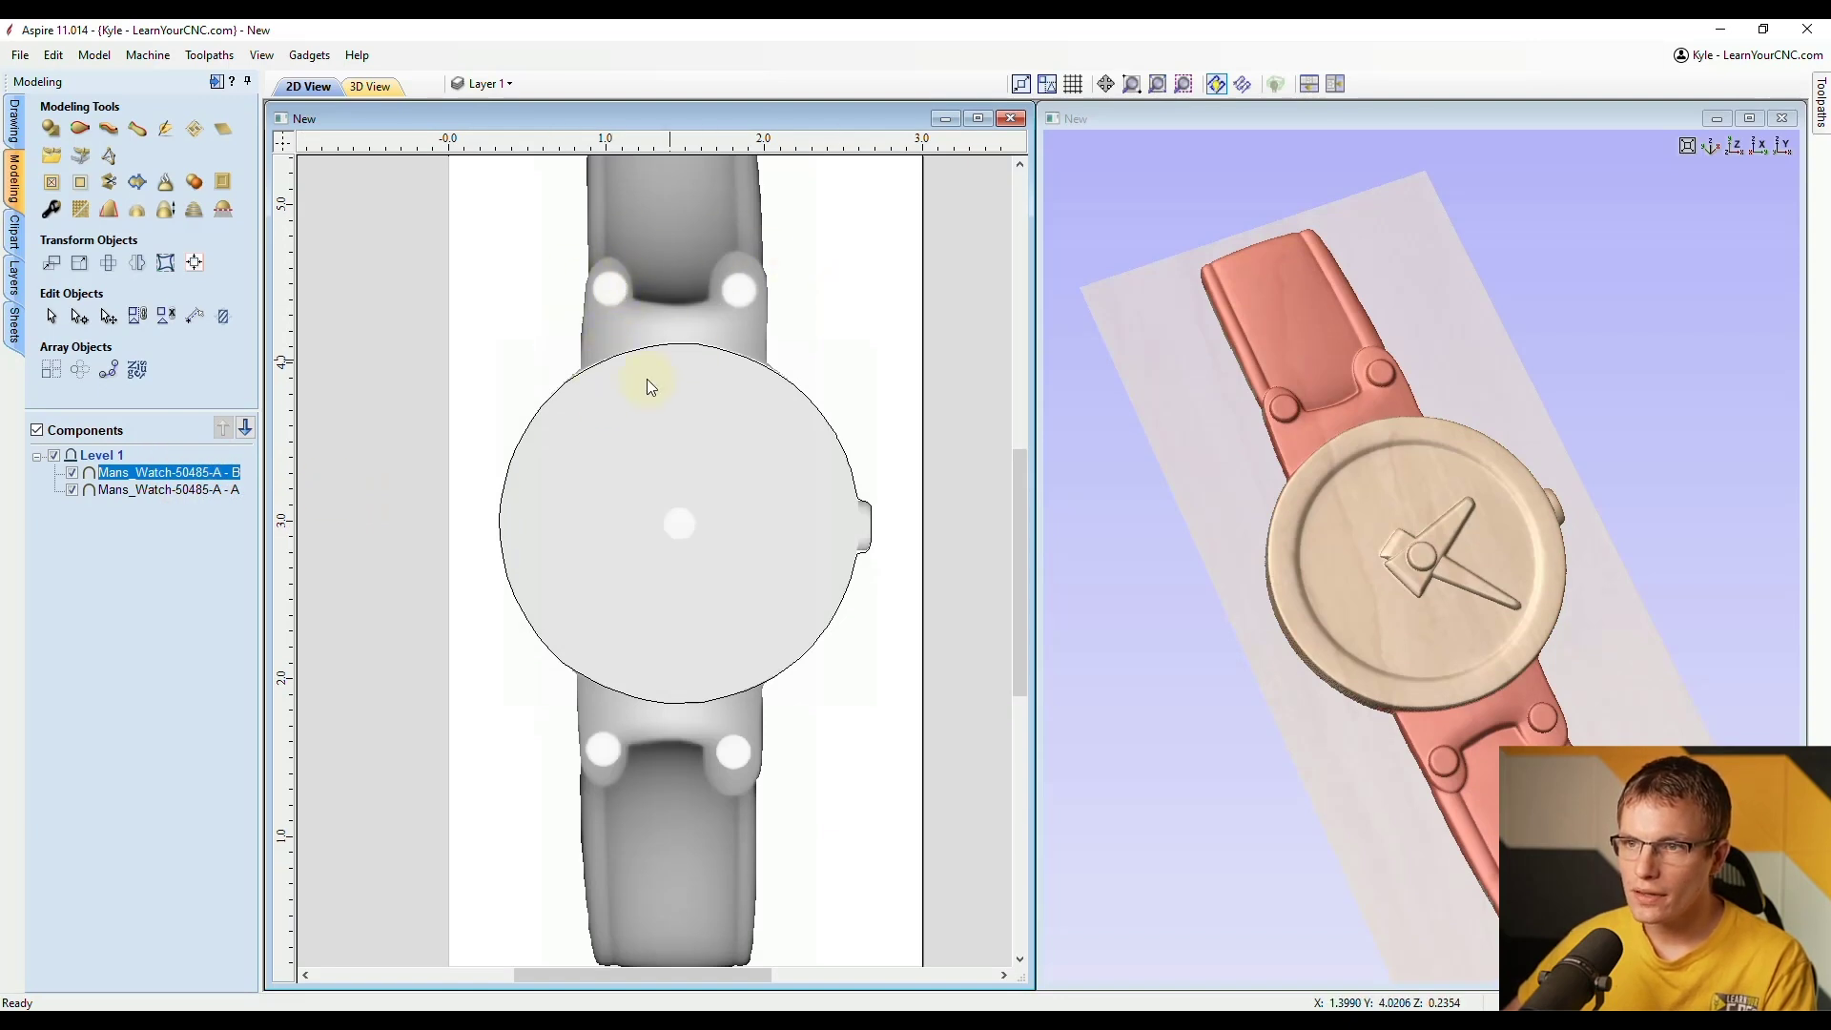
{"action": "scroll", "coordinate": [584, 423], "scroll_direction": "down", "scroll_amount": 2}
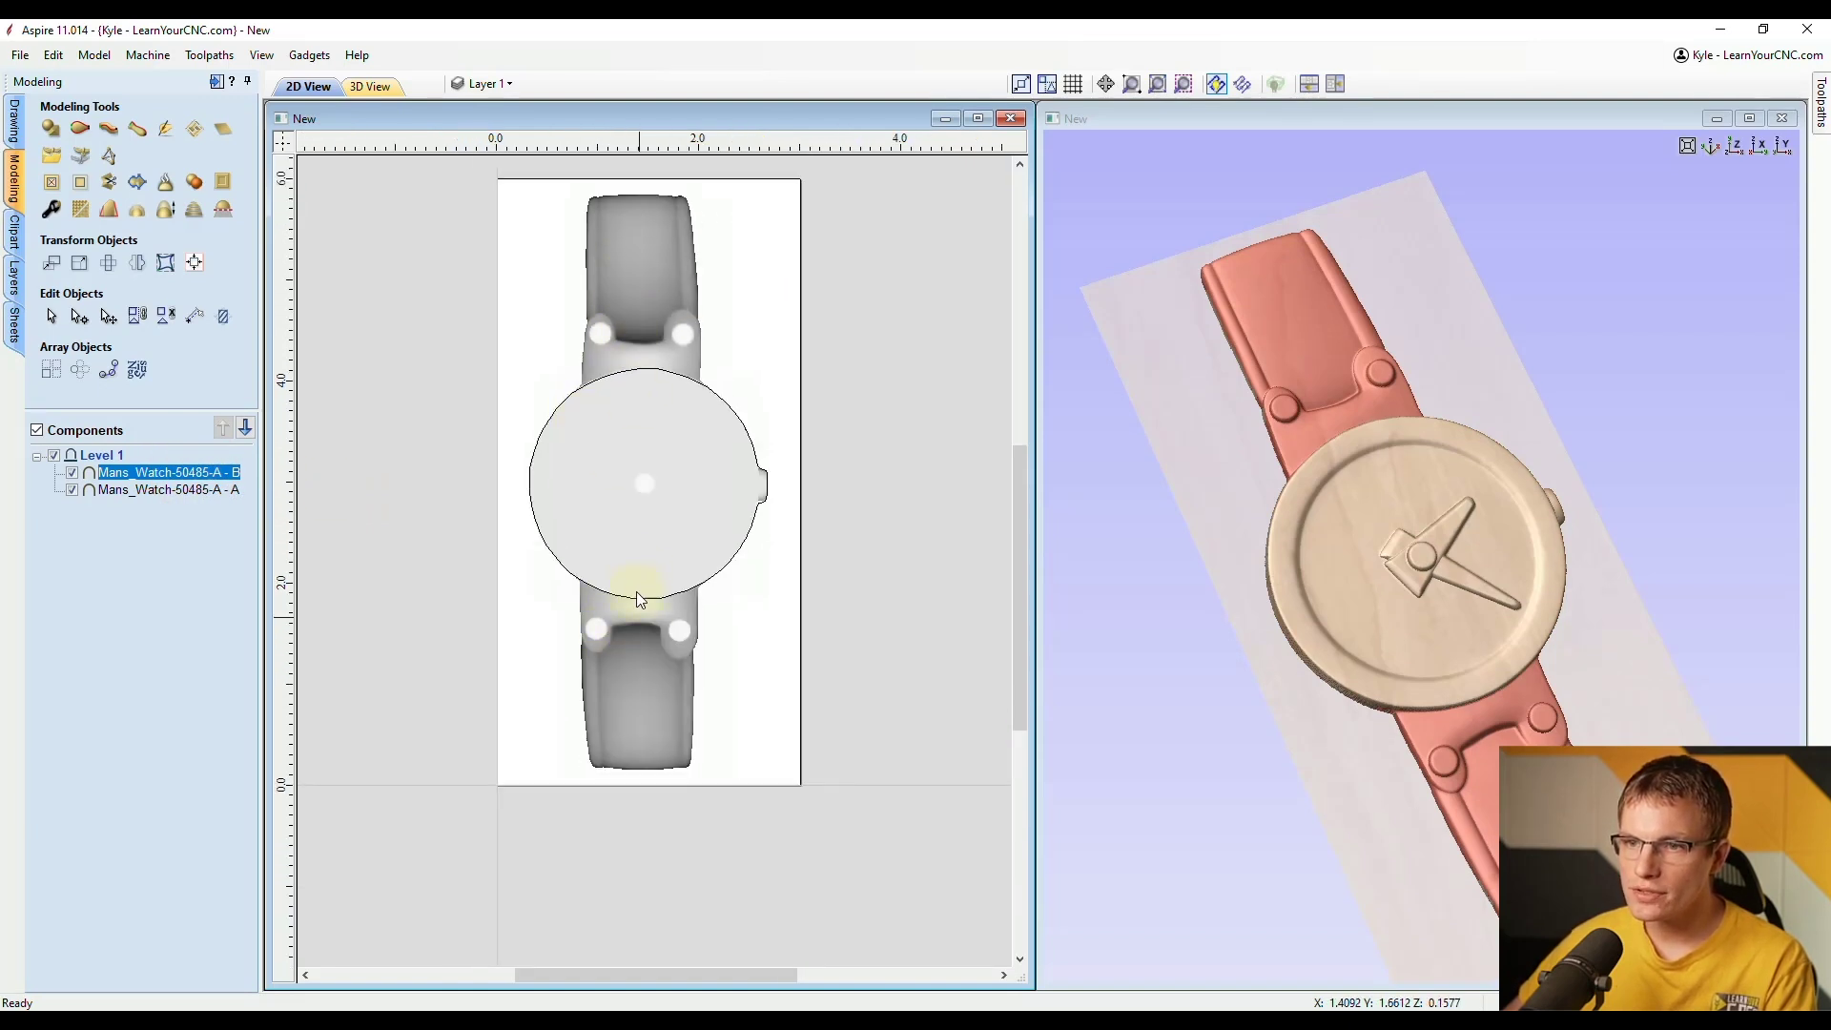
{"action": "left_click", "coordinate": [72, 473]}
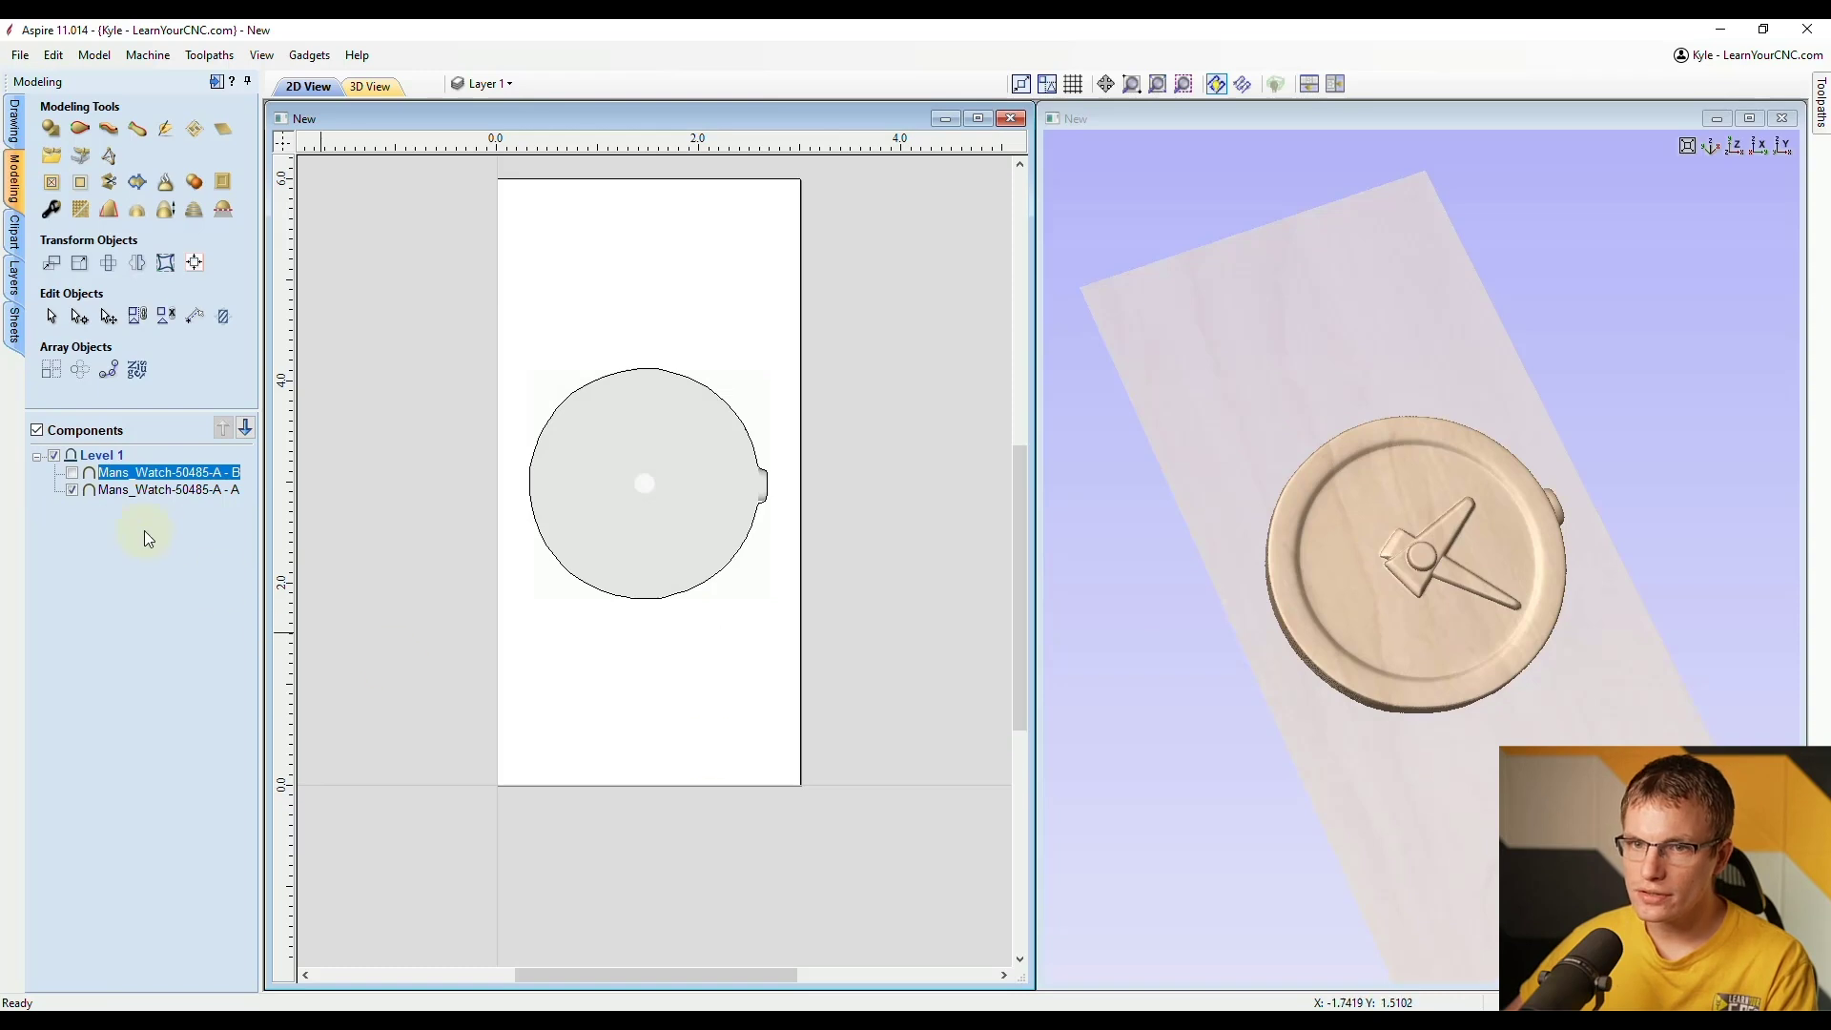
{"action": "left_click", "coordinate": [72, 473]}
{"action": "left_click", "coordinate": [72, 490]}
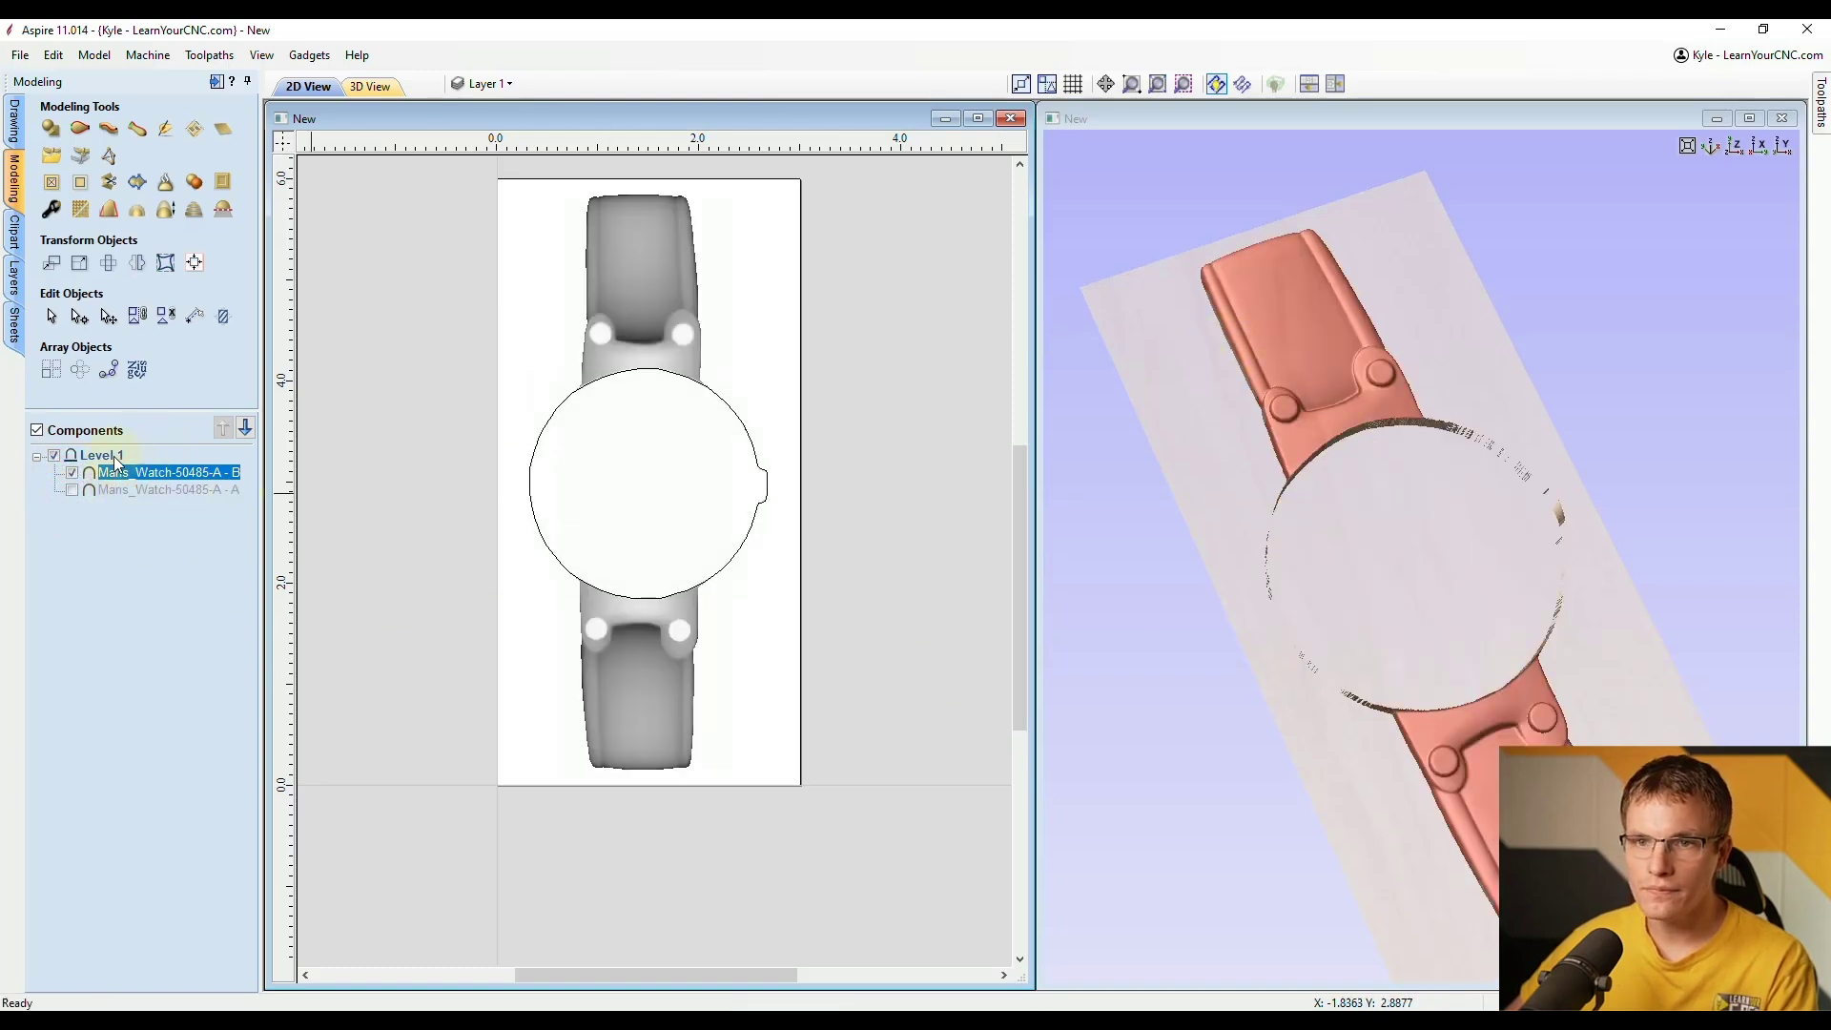
{"action": "left_click", "coordinate": [72, 473]}
{"action": "left_click", "coordinate": [71, 490]}
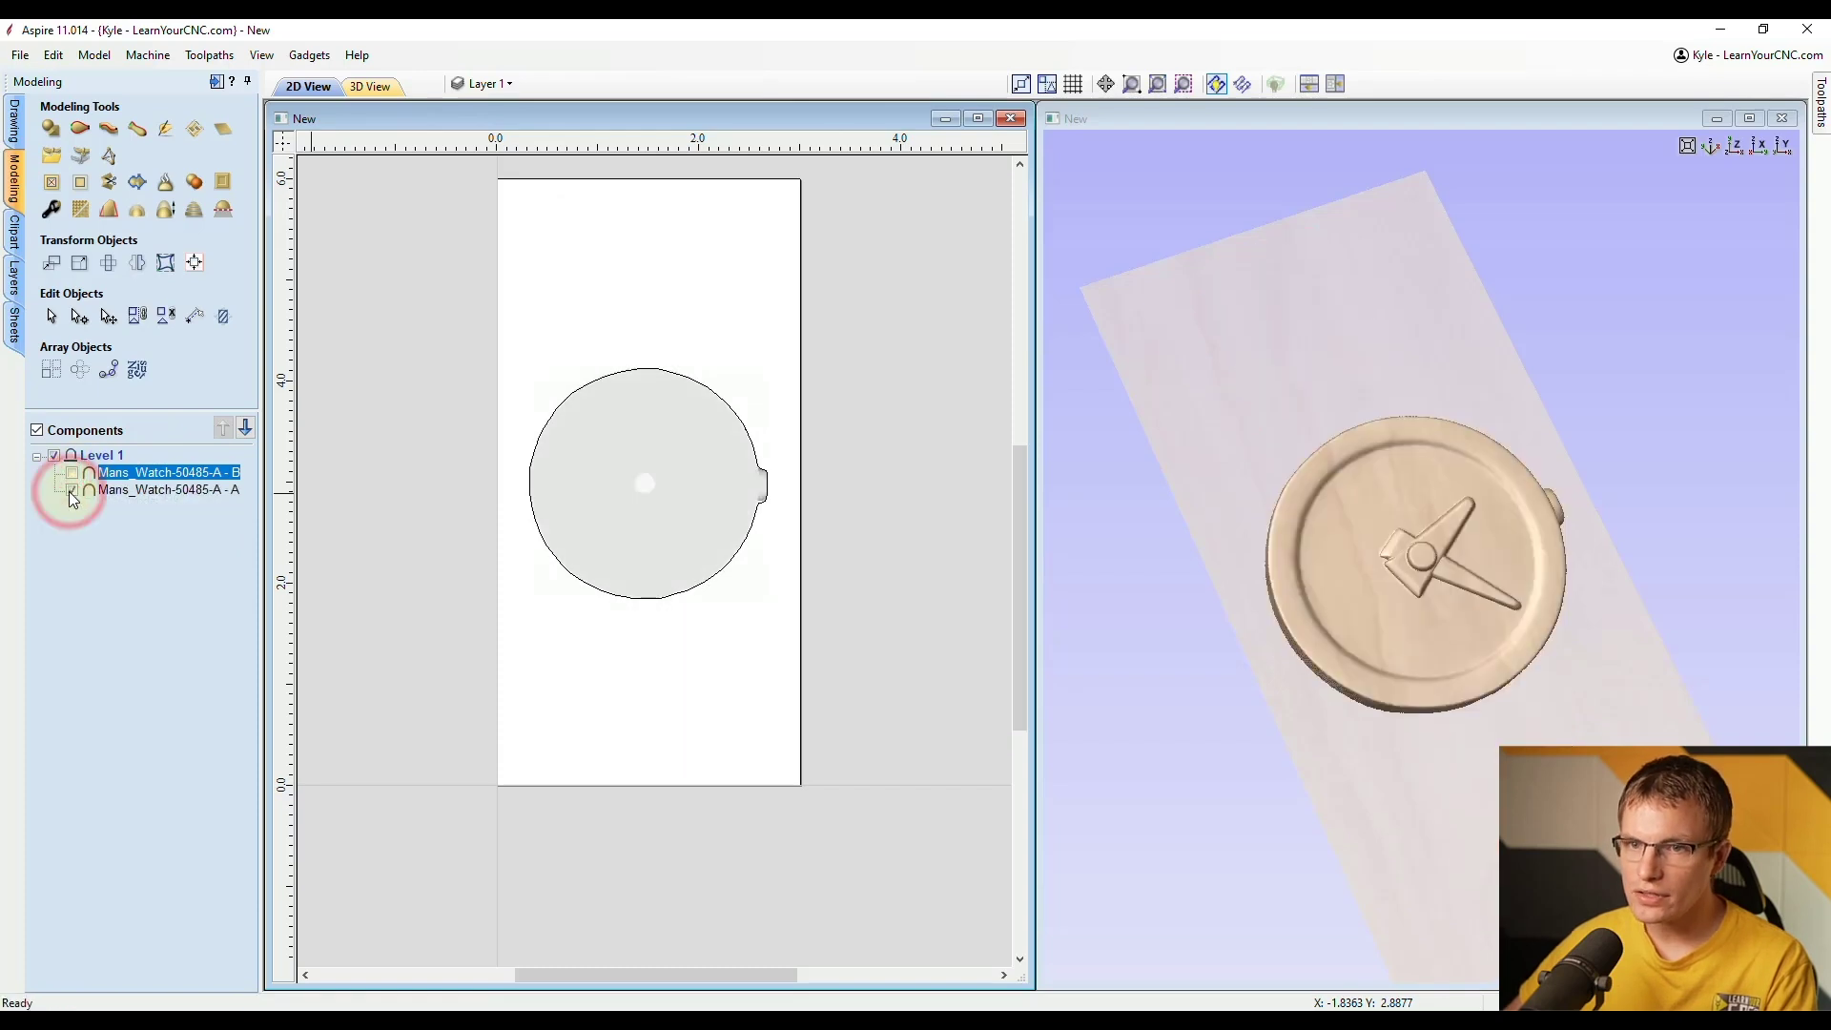
{"action": "left_click", "coordinate": [665, 473]}
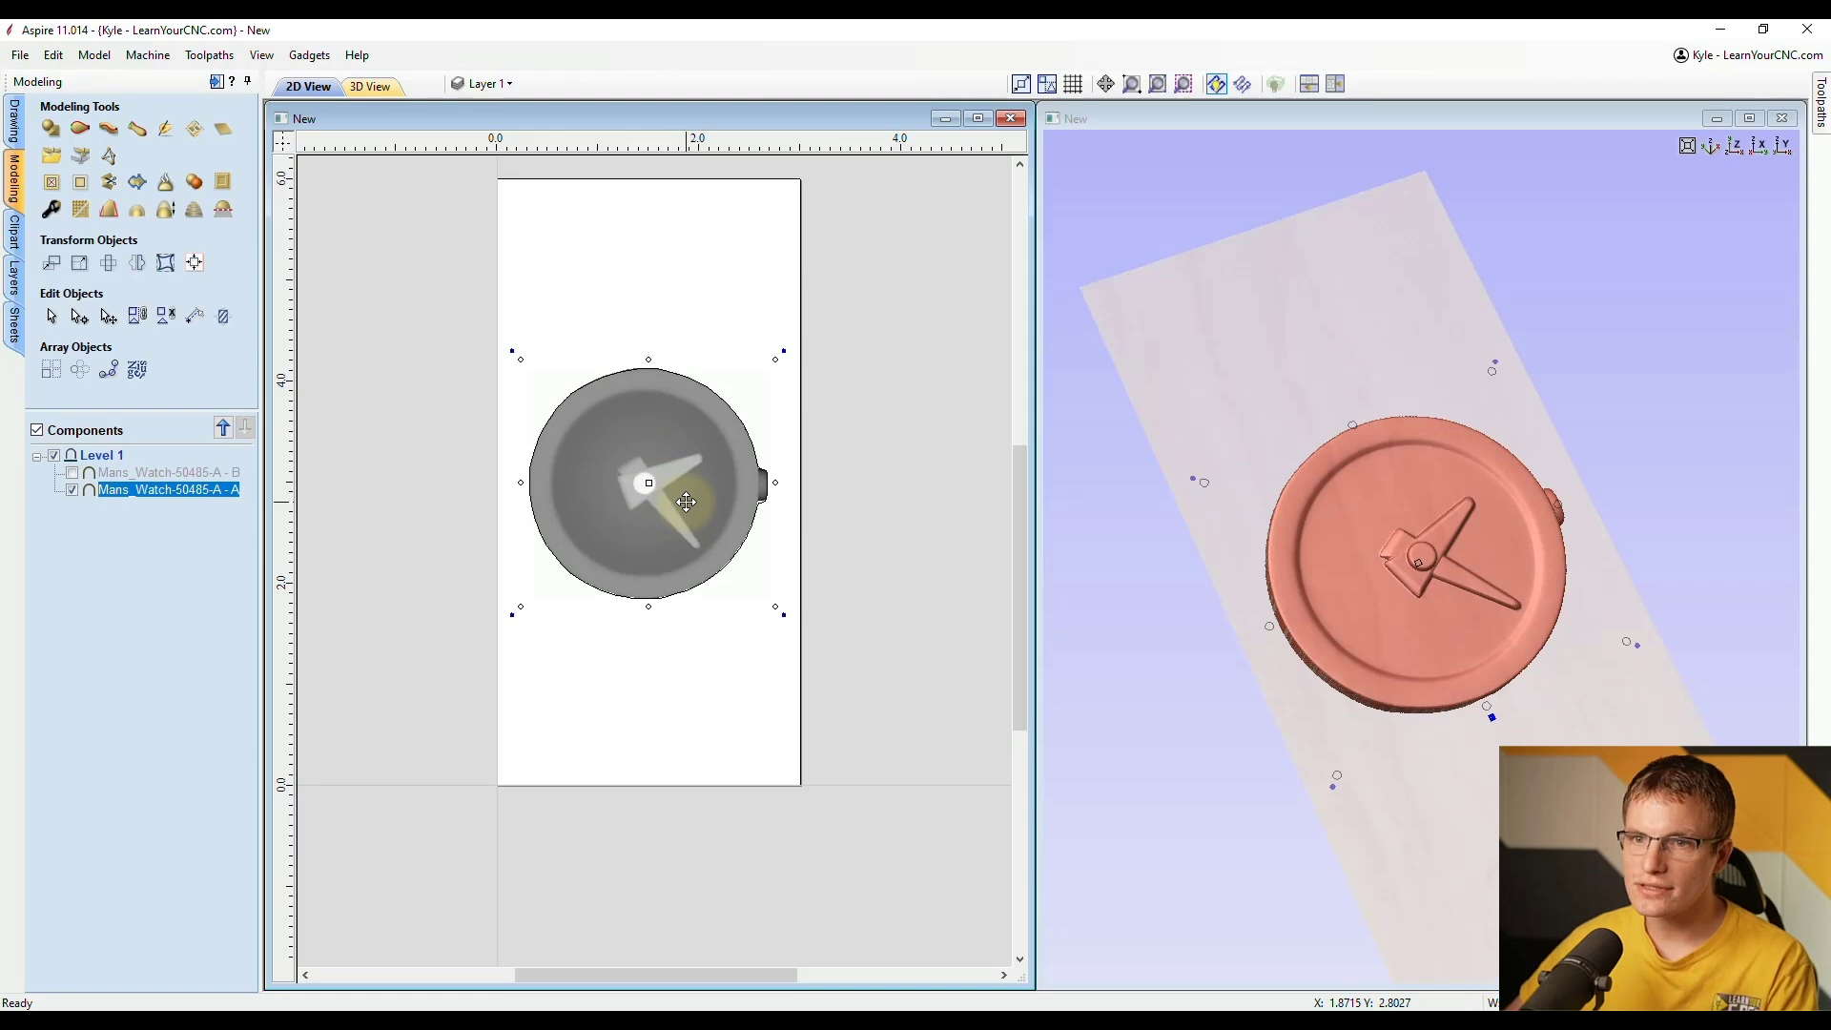
Step: Raise the face component - A's shape height to 0.48 inches
{"action": "left_click", "coordinate": [72, 472]}
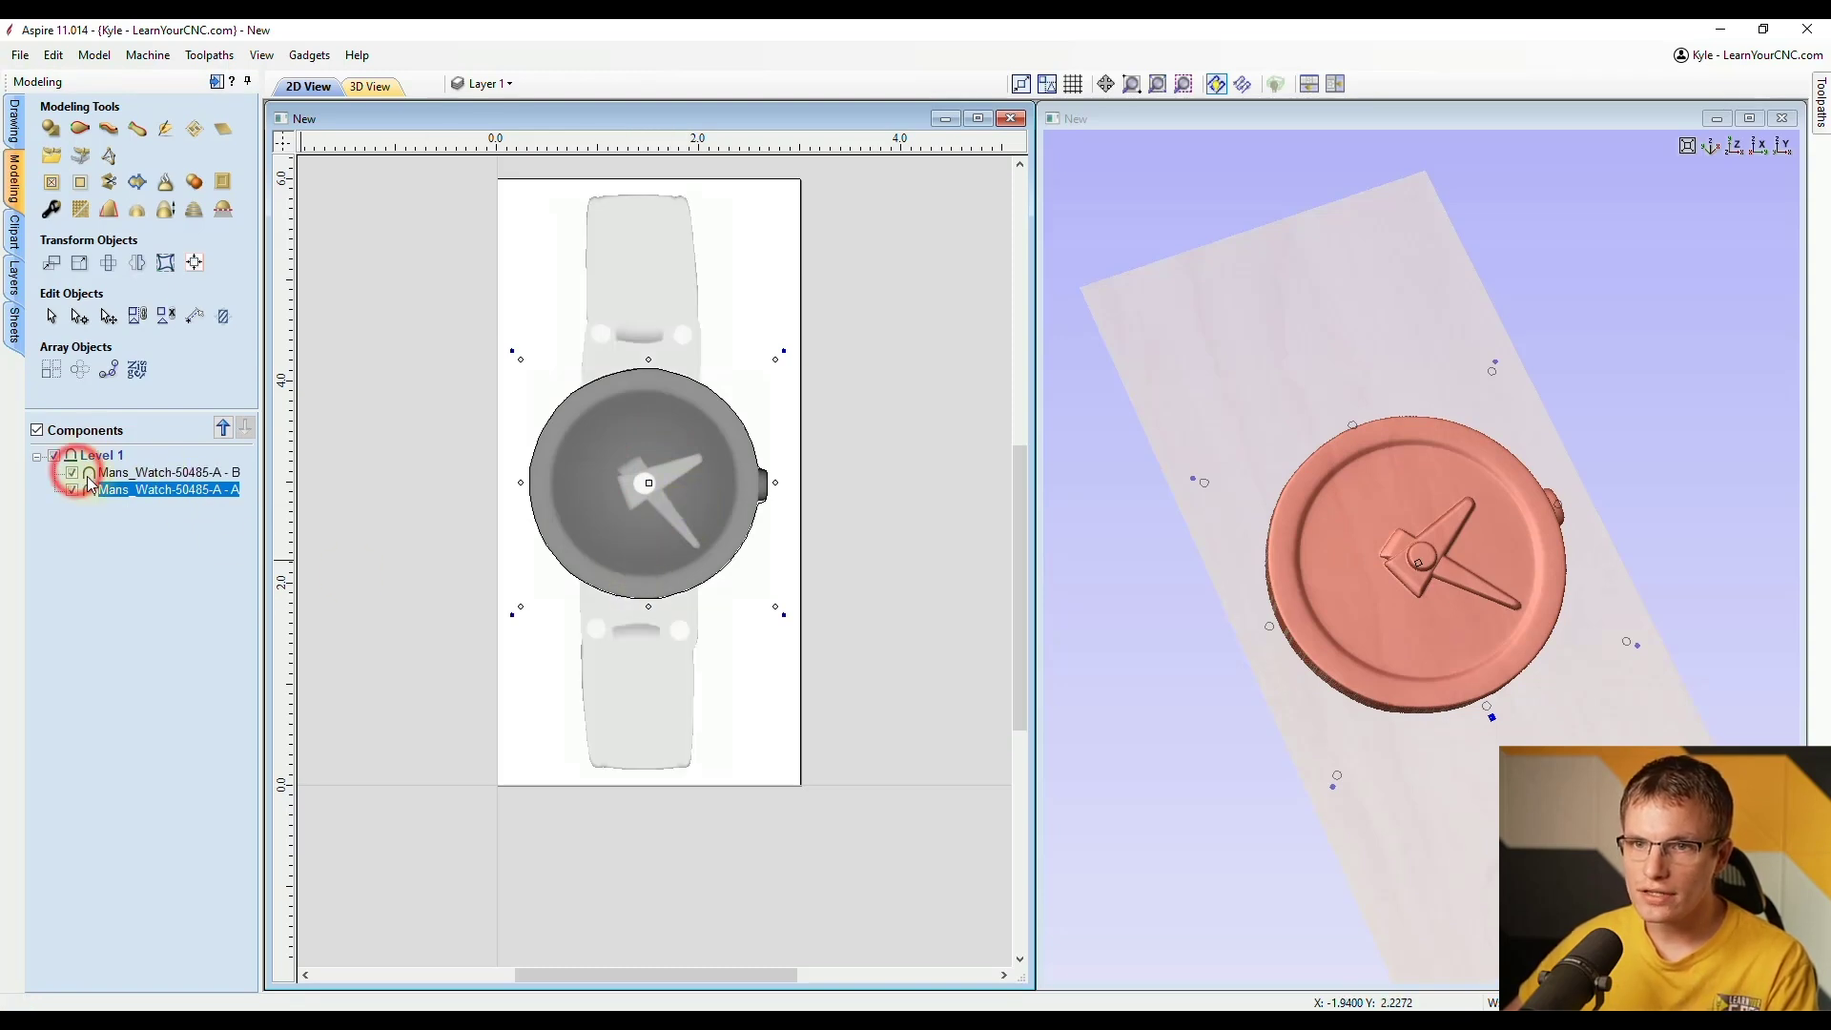
{"action": "double_click", "coordinate": [166, 490]}
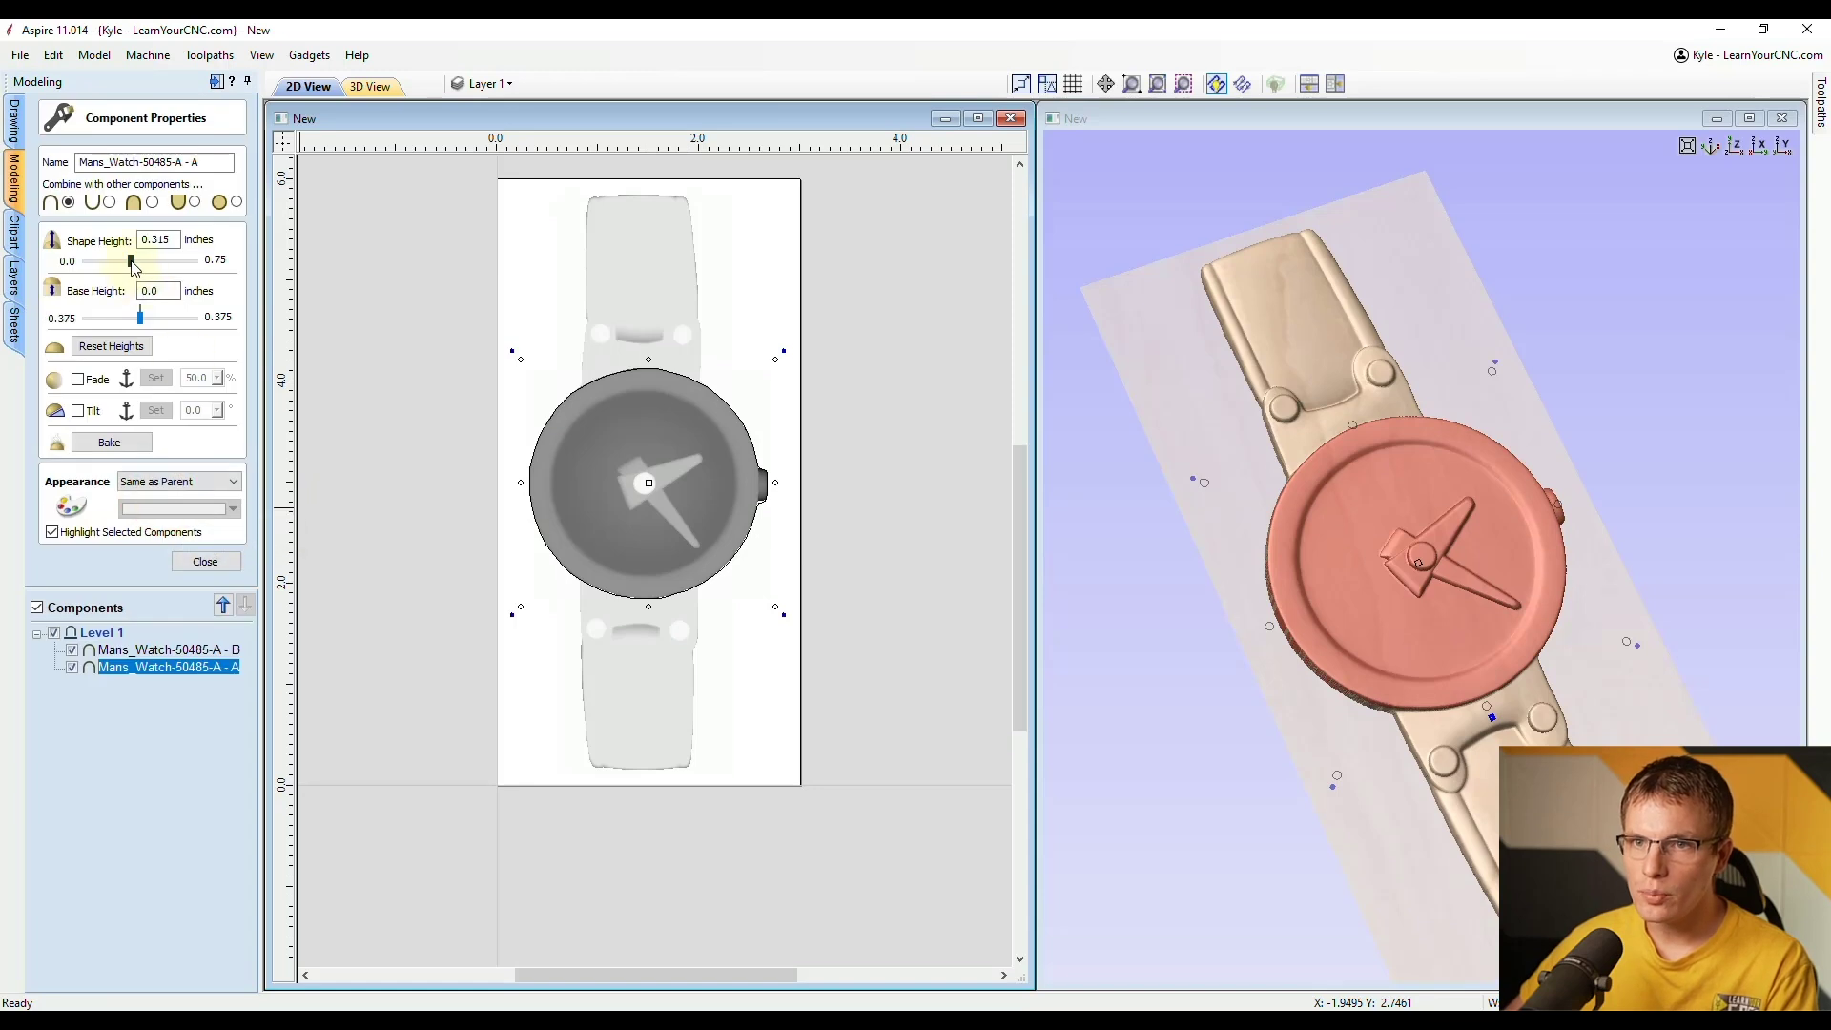
{"action": "left_click_drag", "start_coordinate": [134, 264], "coordinate": [152, 268]}
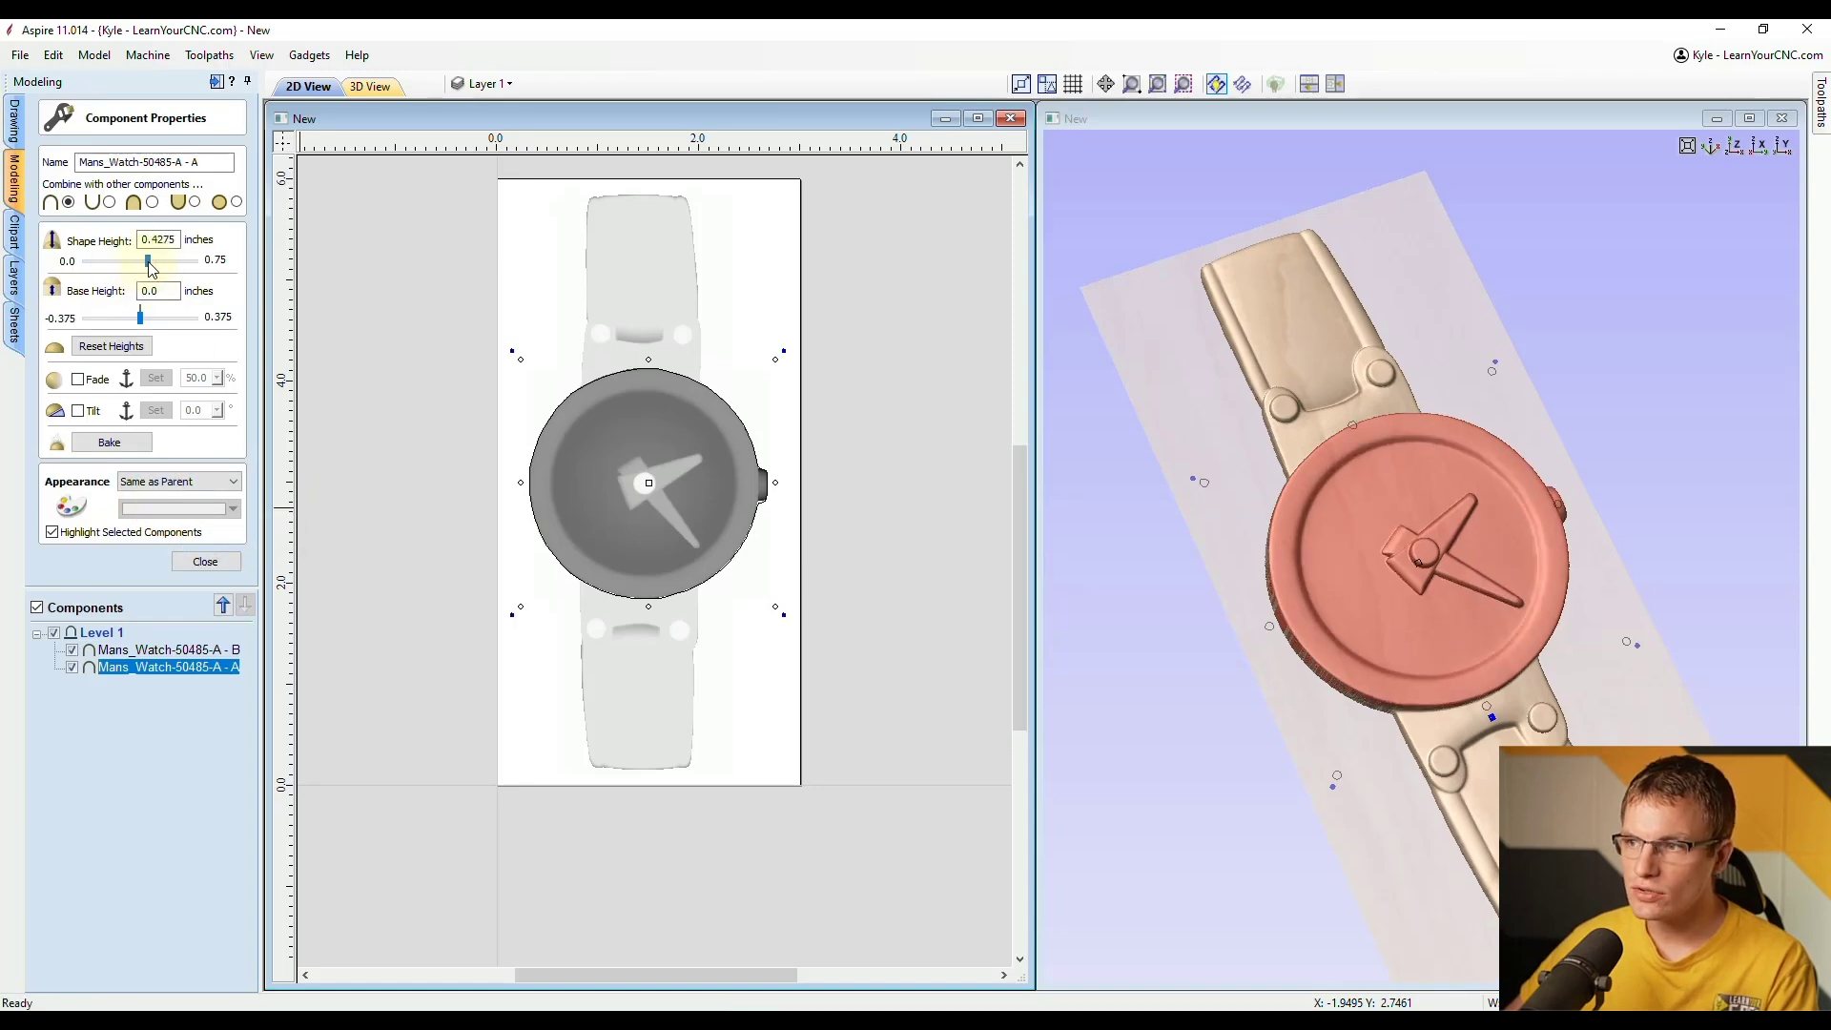
{"action": "left_click_drag", "start_coordinate": [1454, 767], "coordinate": [1444, 530]}
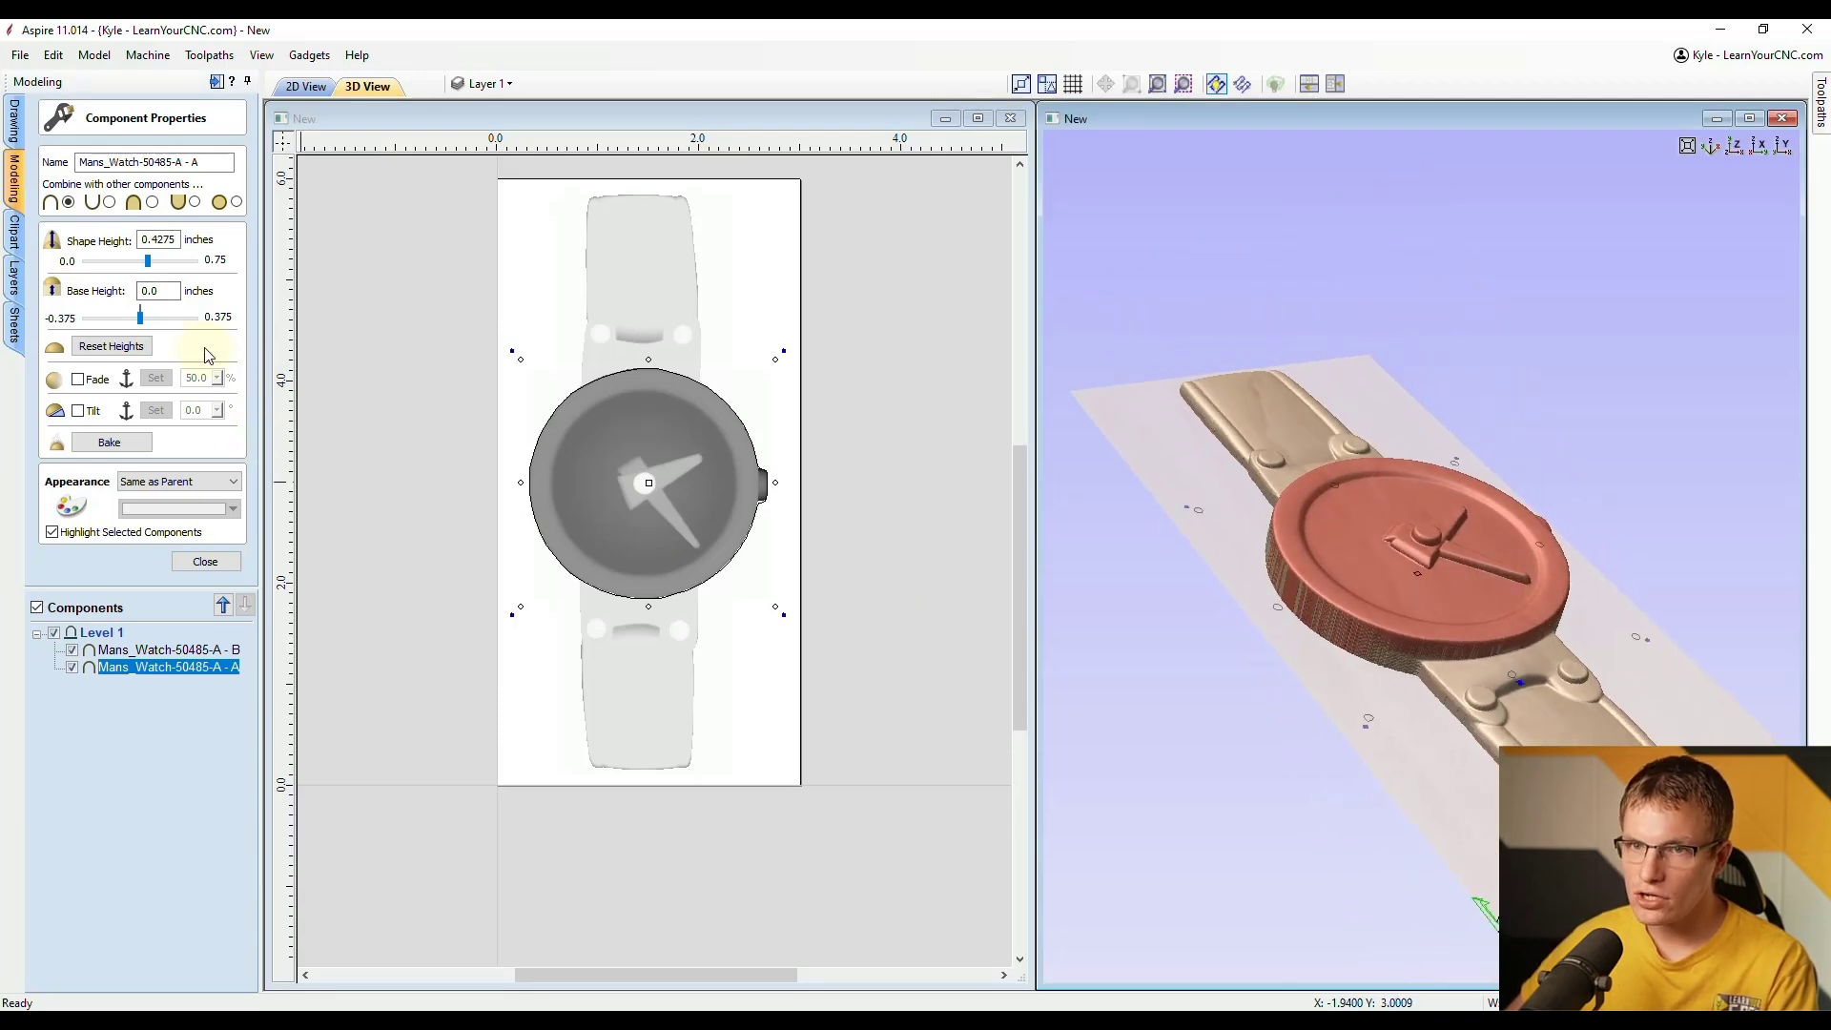
{"action": "left_click_drag", "start_coordinate": [153, 269], "coordinate": [160, 270]}
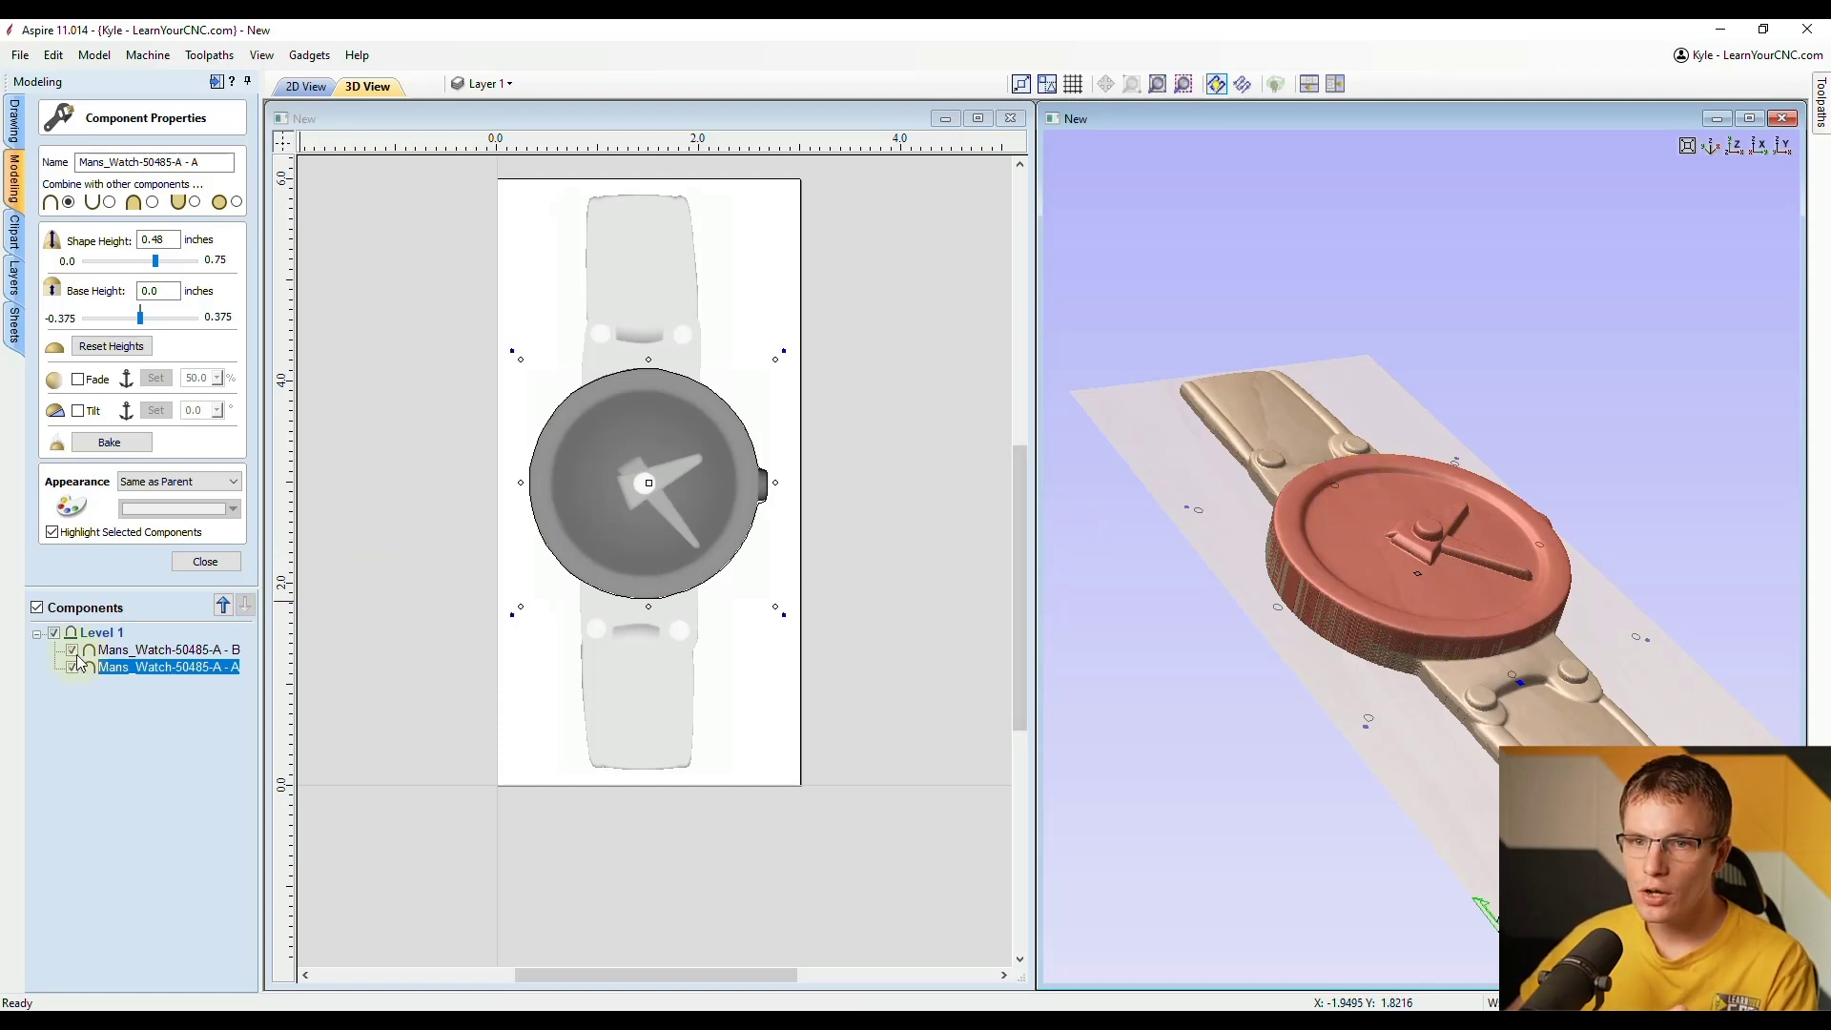
Step: Hide strap component - B, close Component Properties, and view the face from near top-down
{"action": "left_click", "coordinate": [172, 652]}
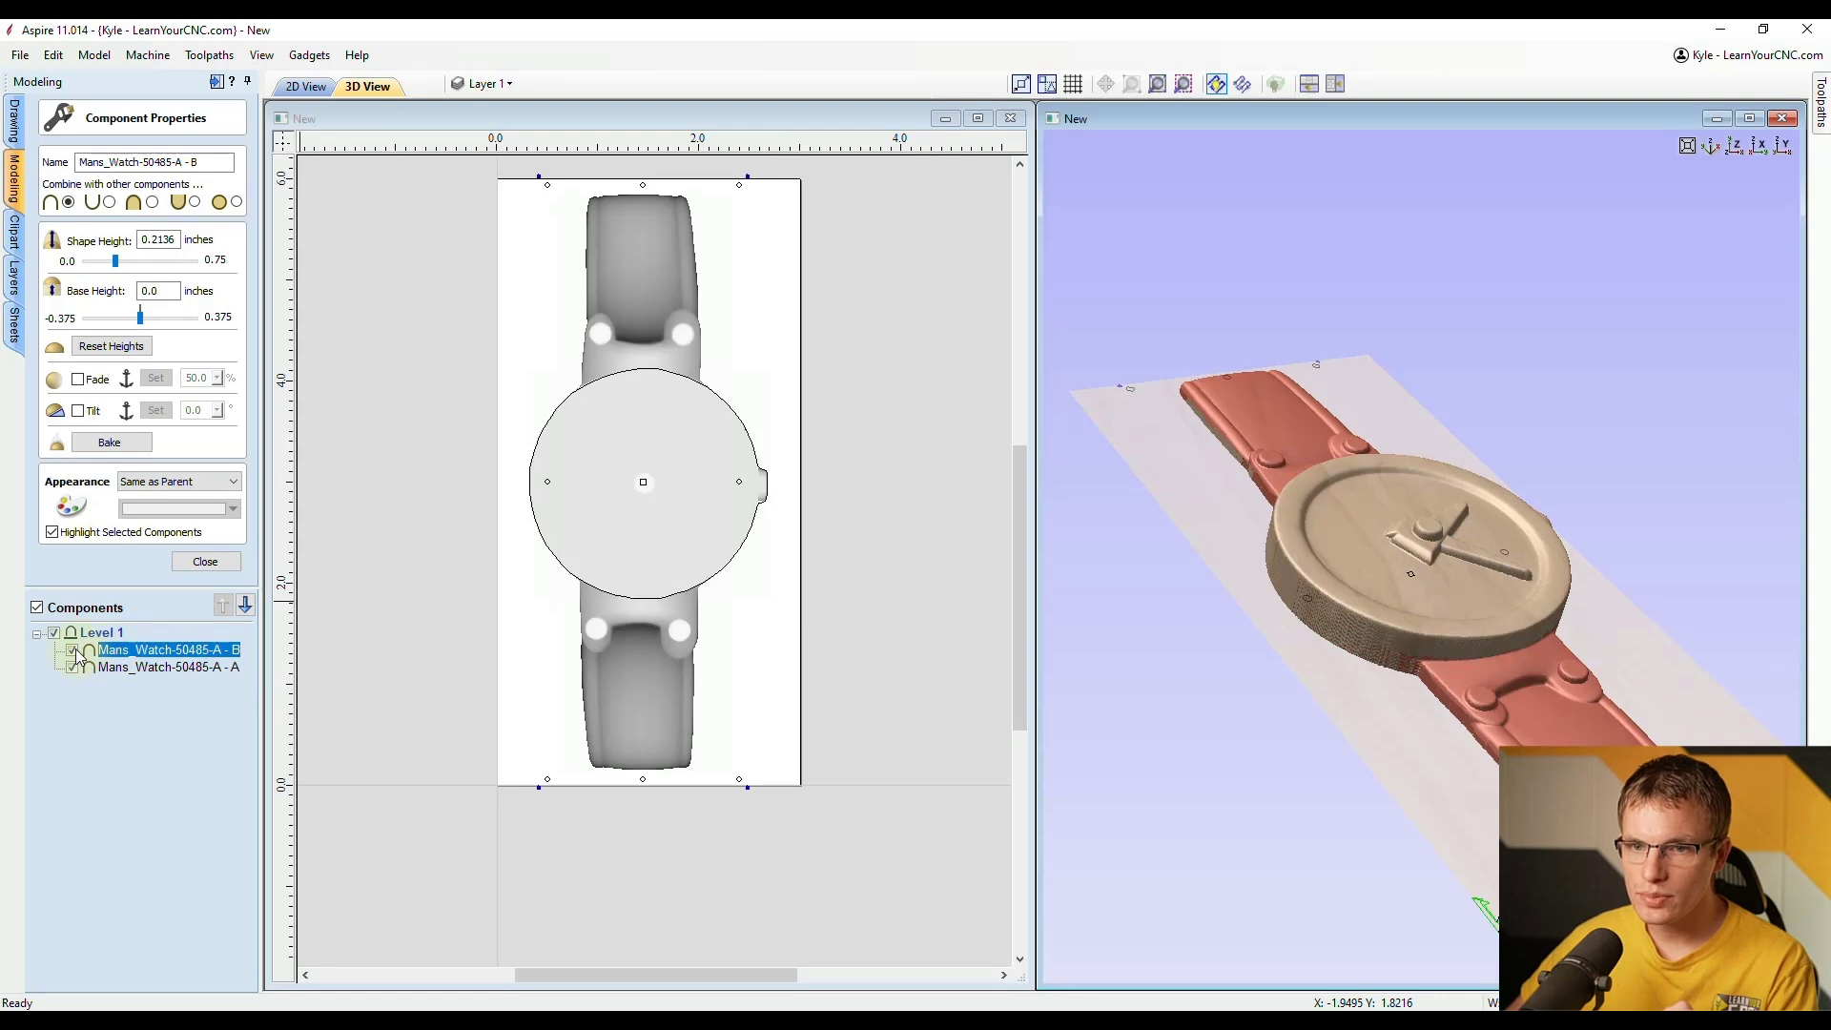
{"action": "left_click", "coordinate": [74, 650]}
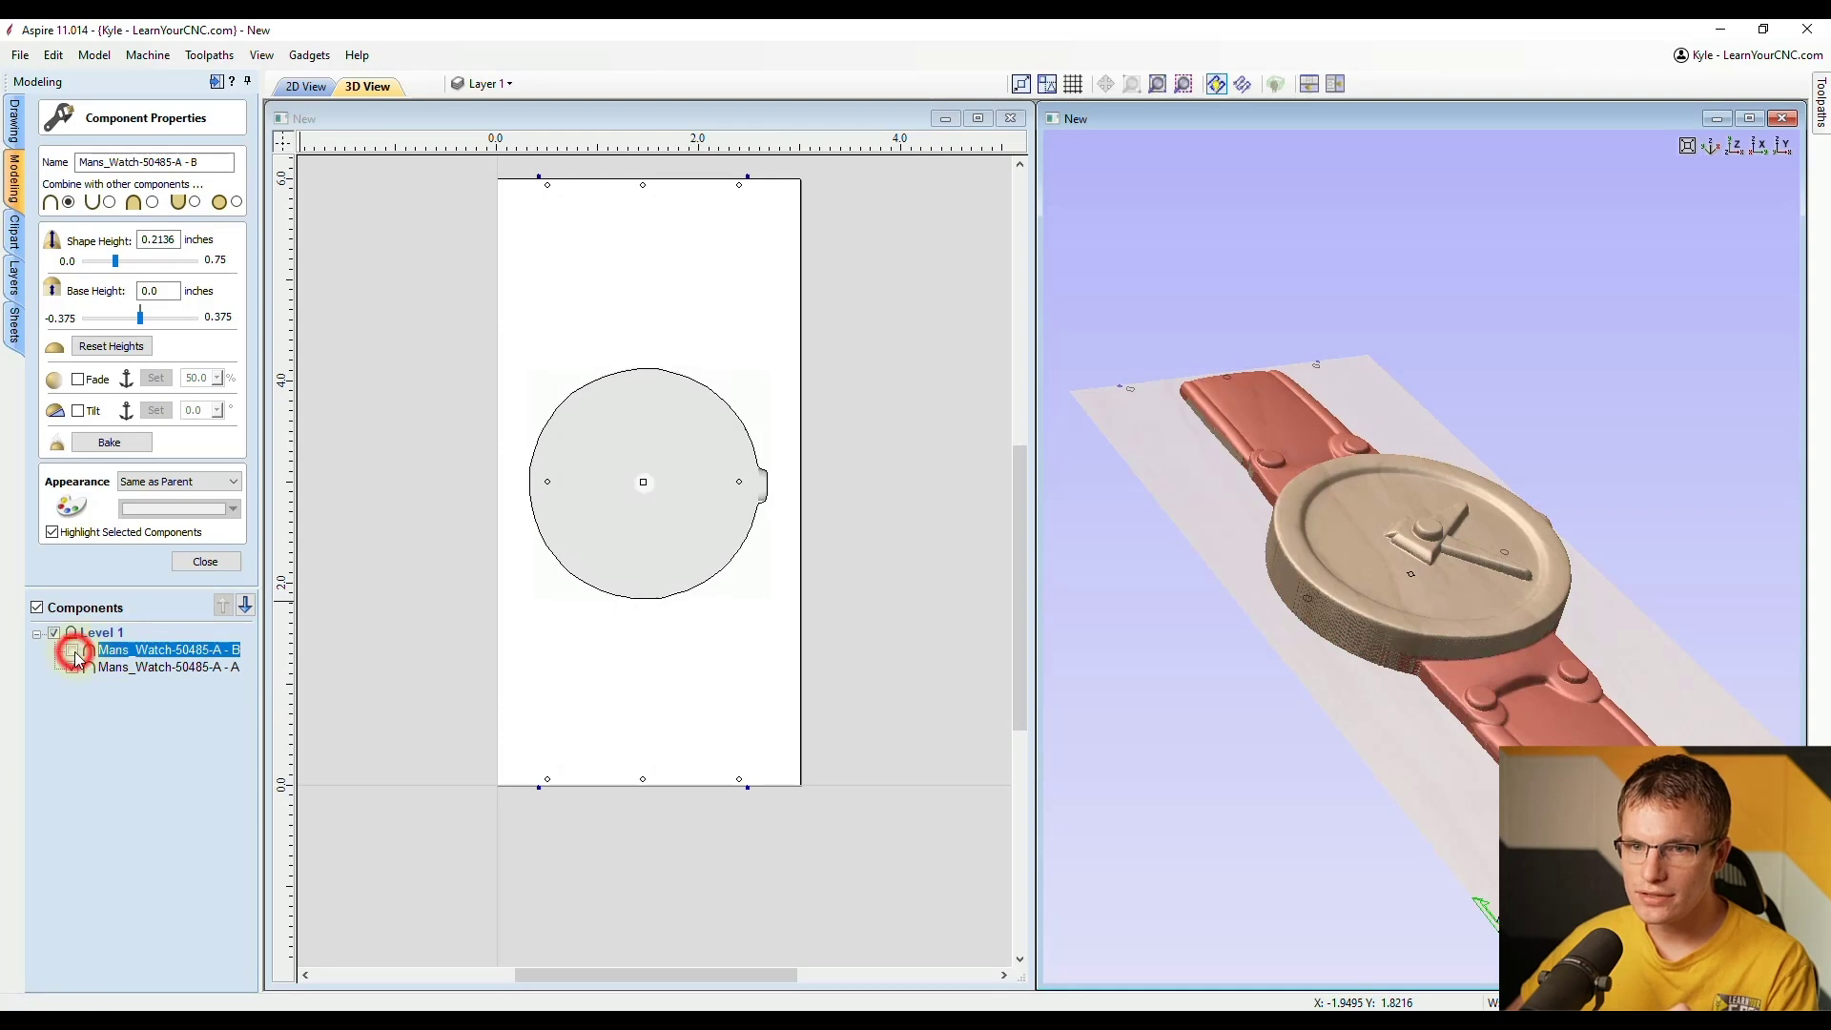
{"action": "left_click", "coordinate": [227, 563]}
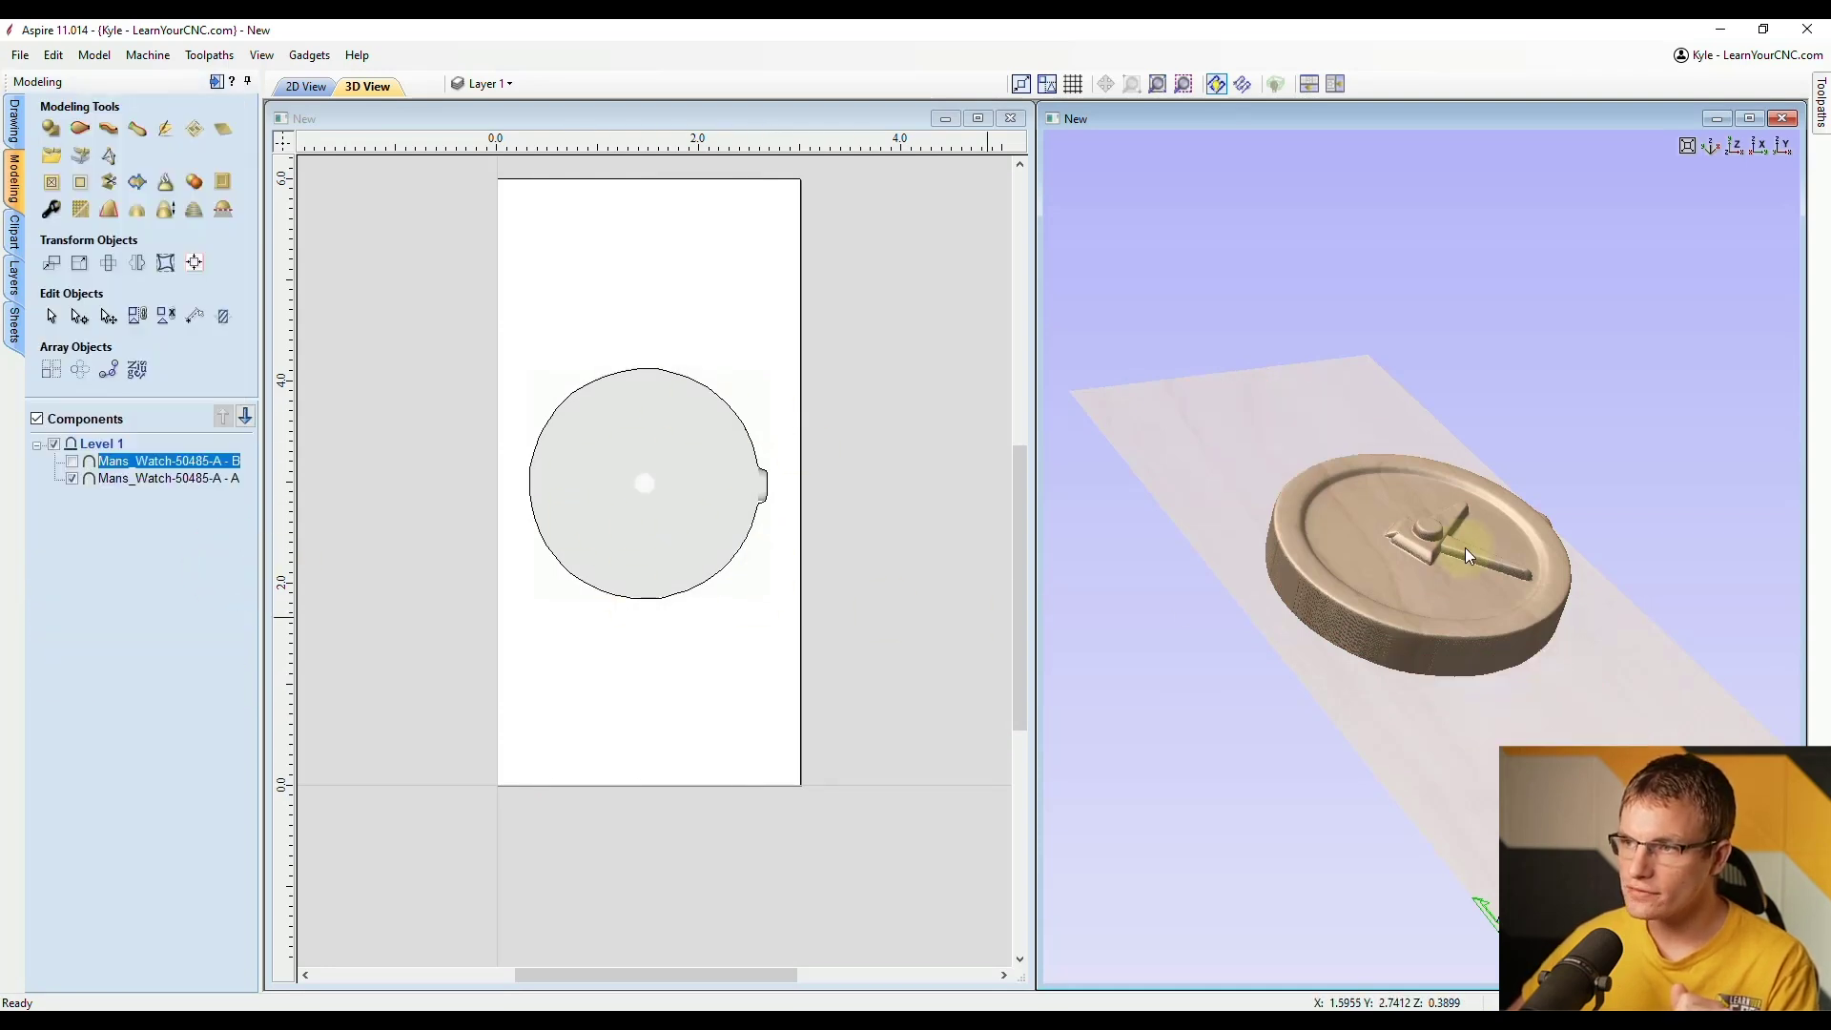
{"action": "left_click_drag", "start_coordinate": [1501, 603], "coordinate": [1314, 826]}
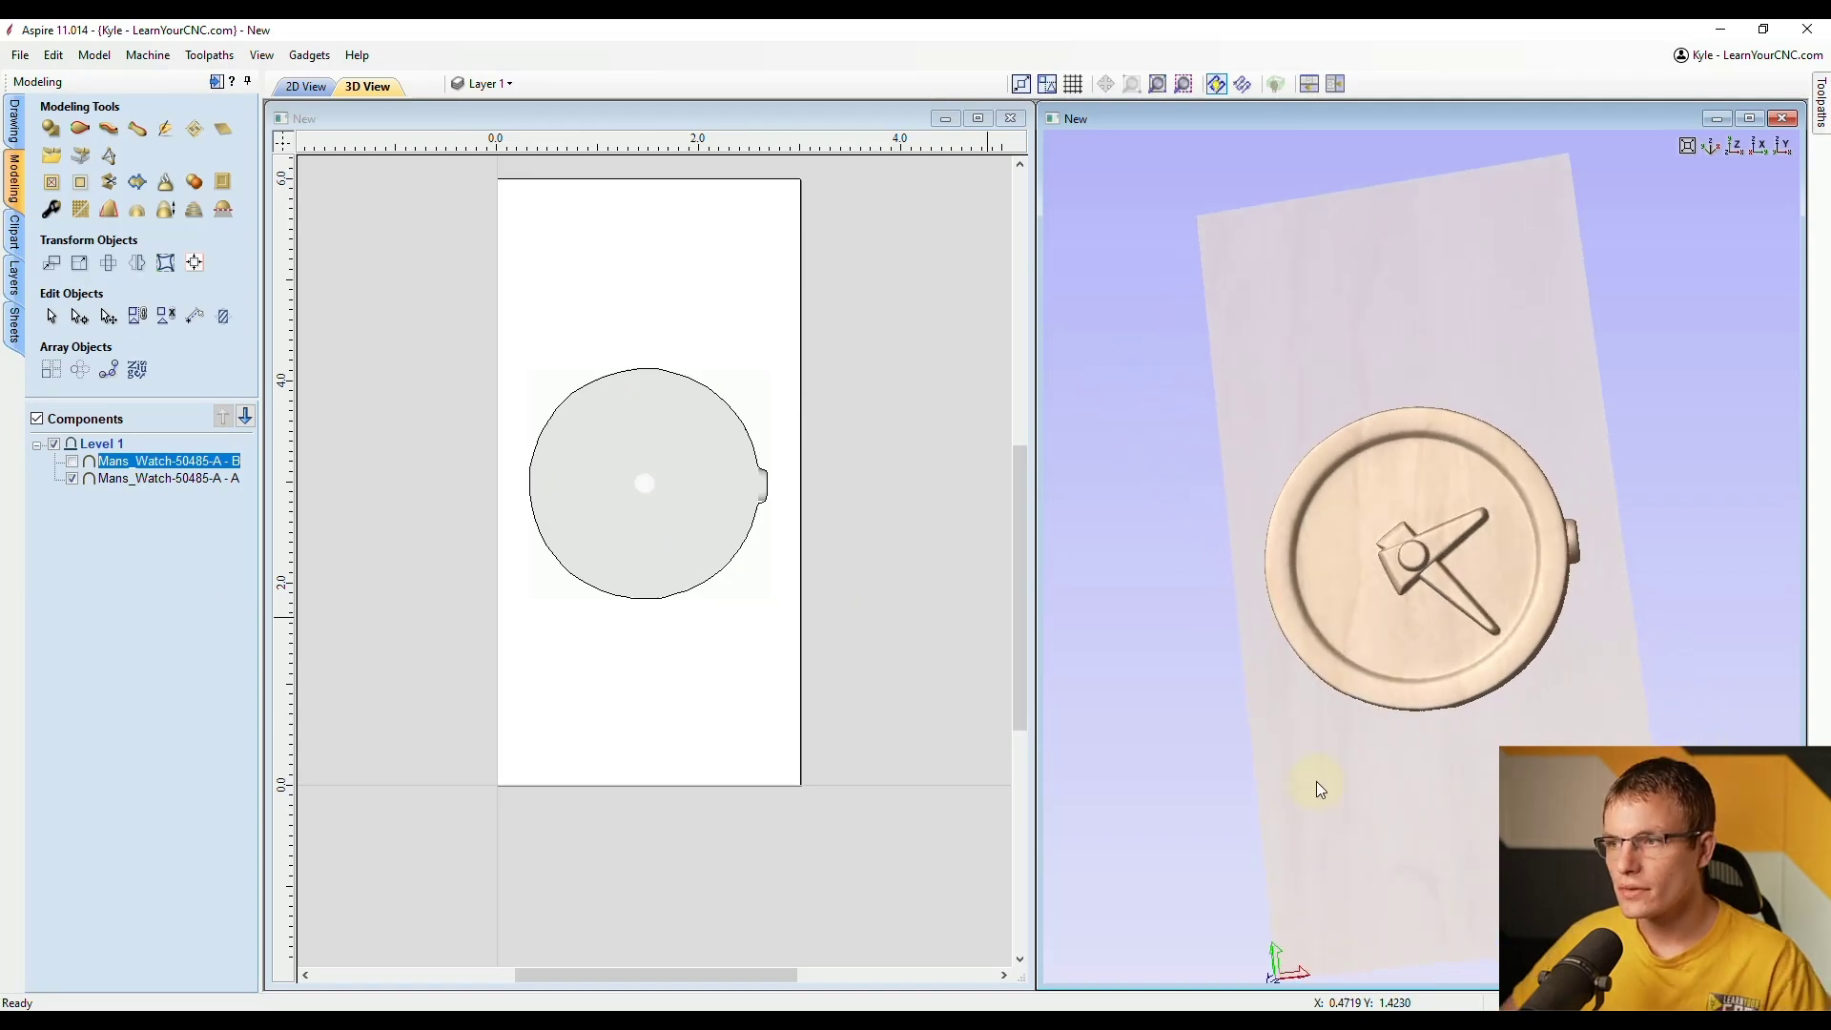